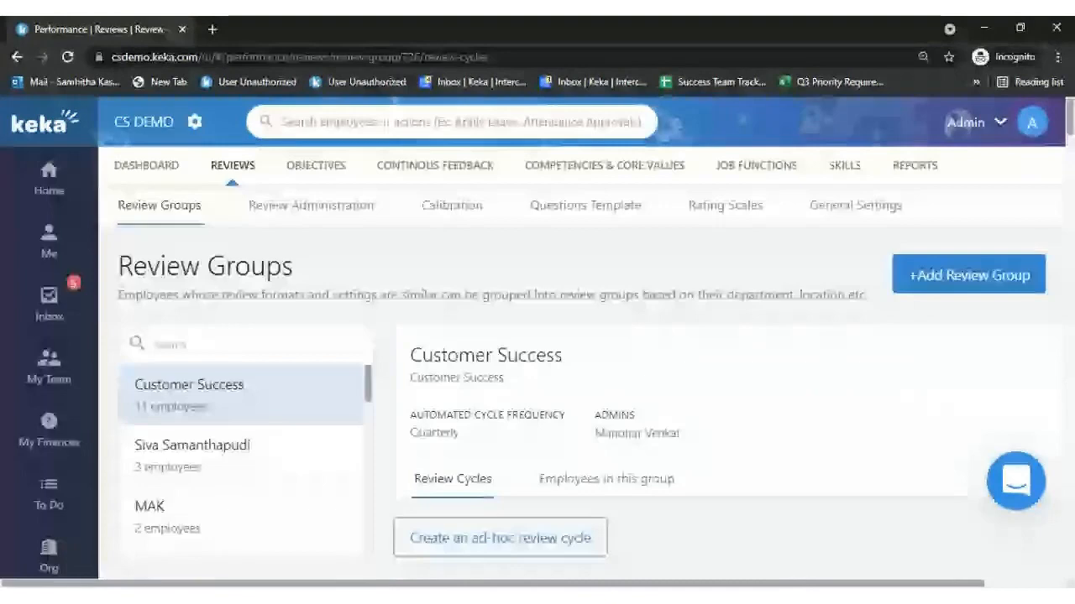
Look through the active review cycles of the Customer Success review group
{"action": "scroll", "coordinate": [579, 361], "scroll_direction": "down", "scroll_amount": 1}
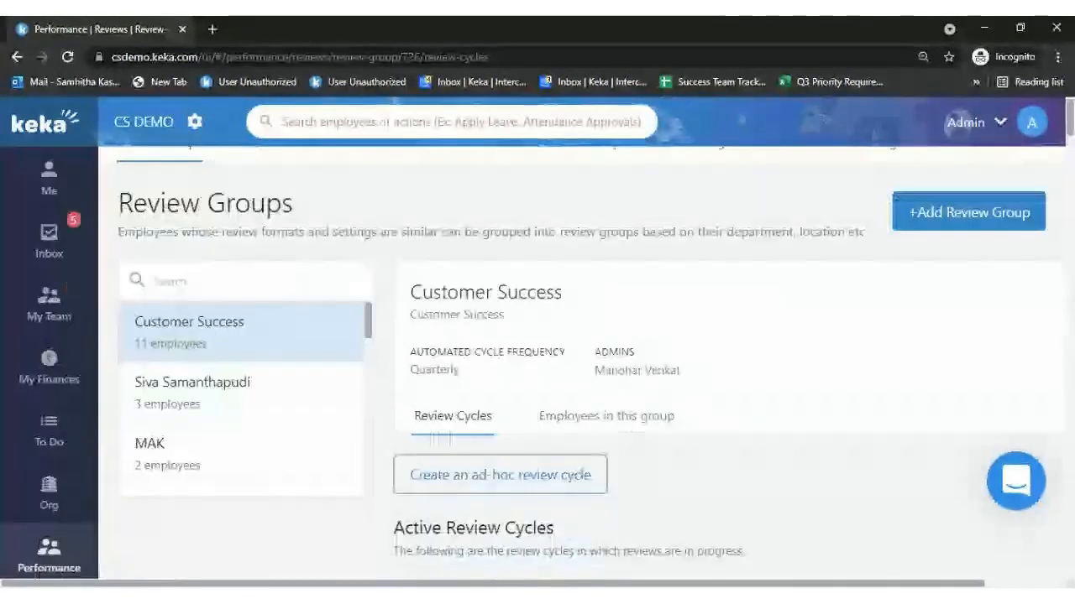
{"action": "scroll", "coordinate": [580, 361], "scroll_direction": "down", "scroll_amount": 5}
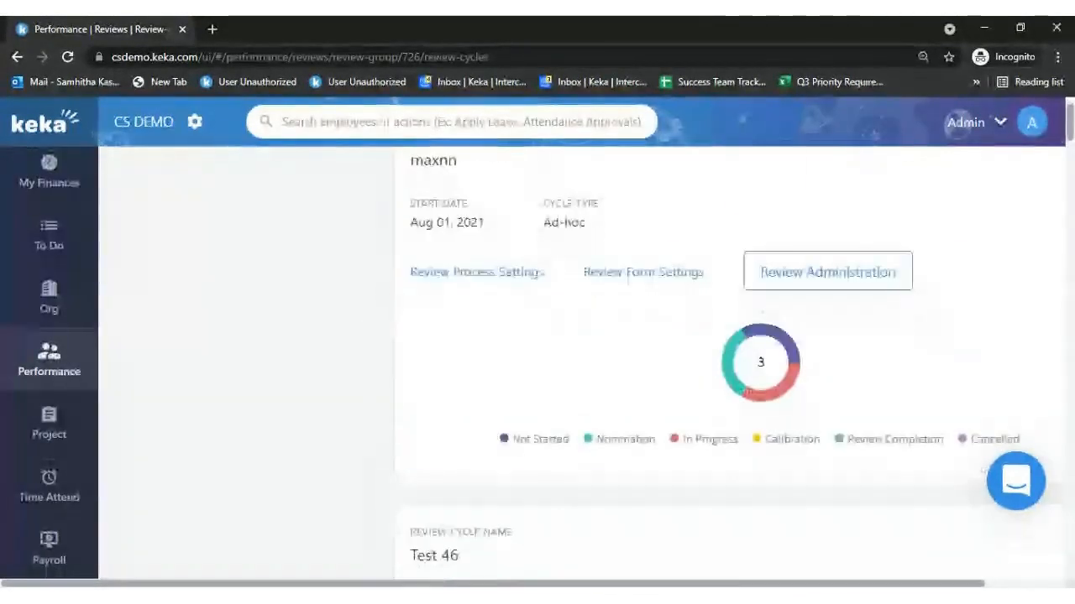
{"action": "scroll", "coordinate": [760, 445], "scroll_direction": "down", "scroll_amount": 5}
{"action": "scroll", "coordinate": [761, 445], "scroll_direction": "down", "scroll_amount": 10}
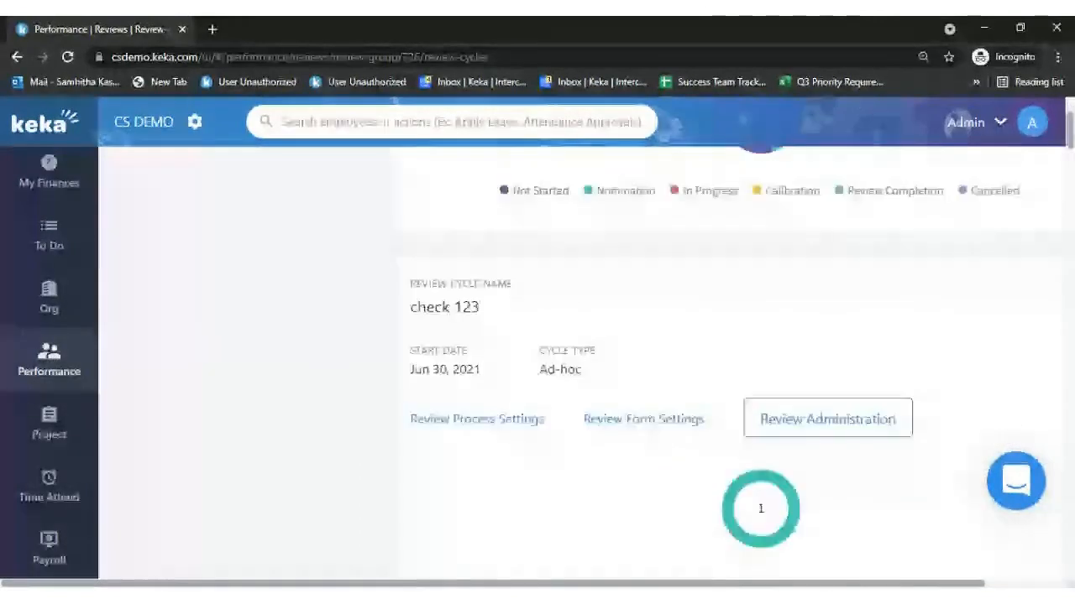
{"action": "scroll", "coordinate": [760, 445], "scroll_direction": "down", "scroll_amount": 7}
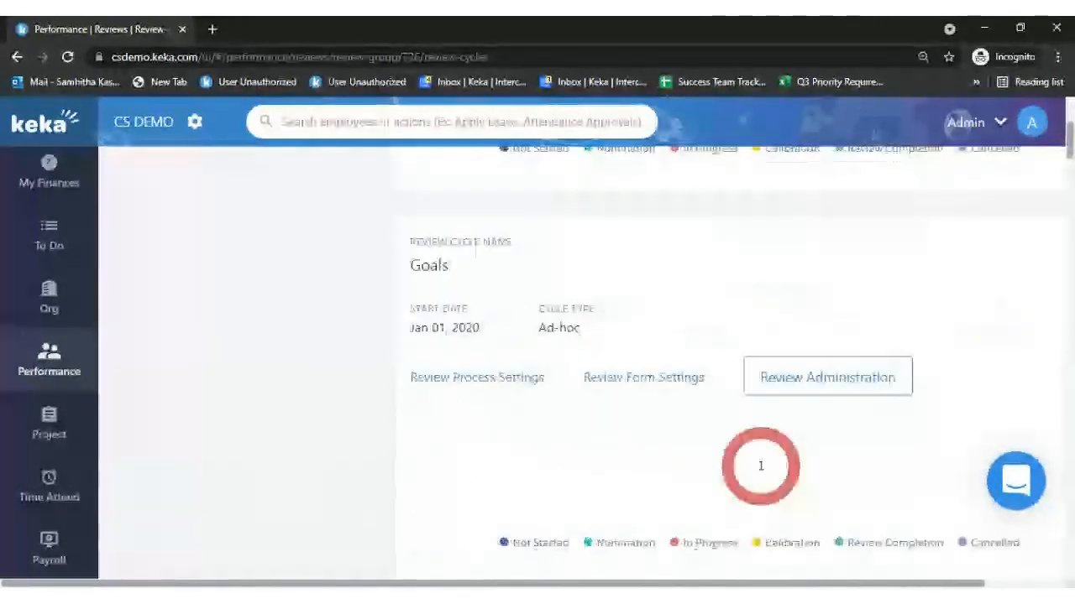
{"action": "scroll", "coordinate": [761, 445], "scroll_direction": "down", "scroll_amount": 7}
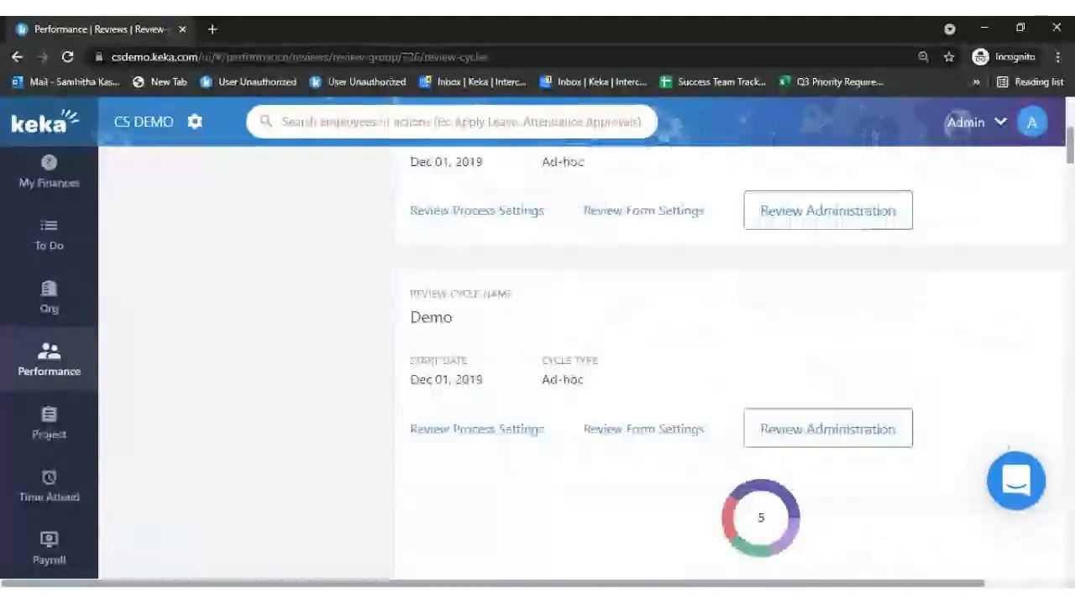
{"action": "scroll", "coordinate": [761, 445], "scroll_direction": "down", "scroll_amount": 7}
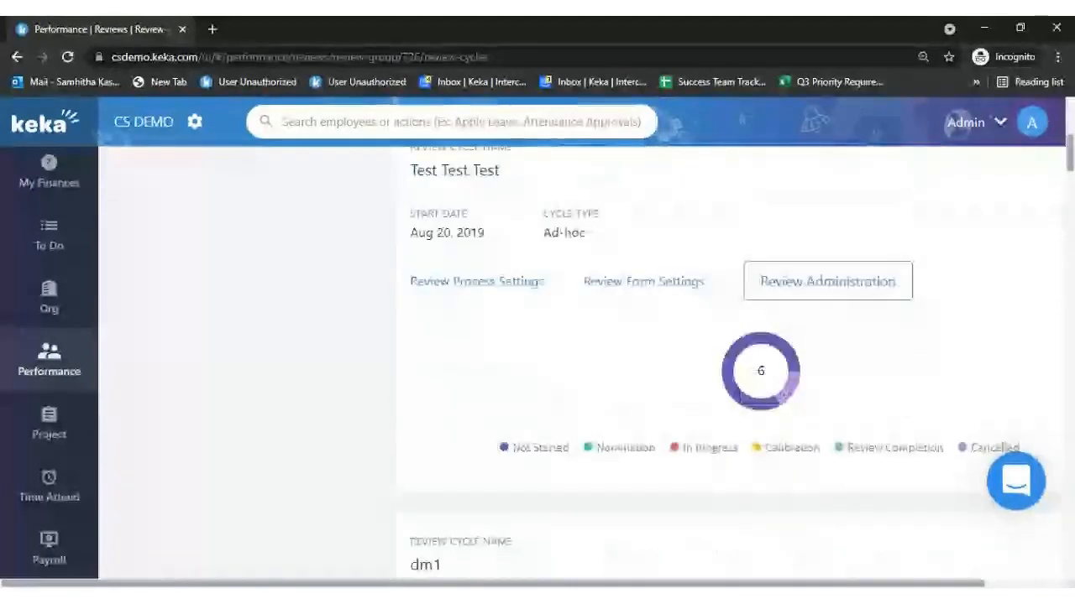
{"action": "scroll", "coordinate": [731, 361], "scroll_direction": "down", "scroll_amount": 1}
{"action": "scroll", "coordinate": [901, 212], "scroll_direction": "down", "scroll_amount": 10}
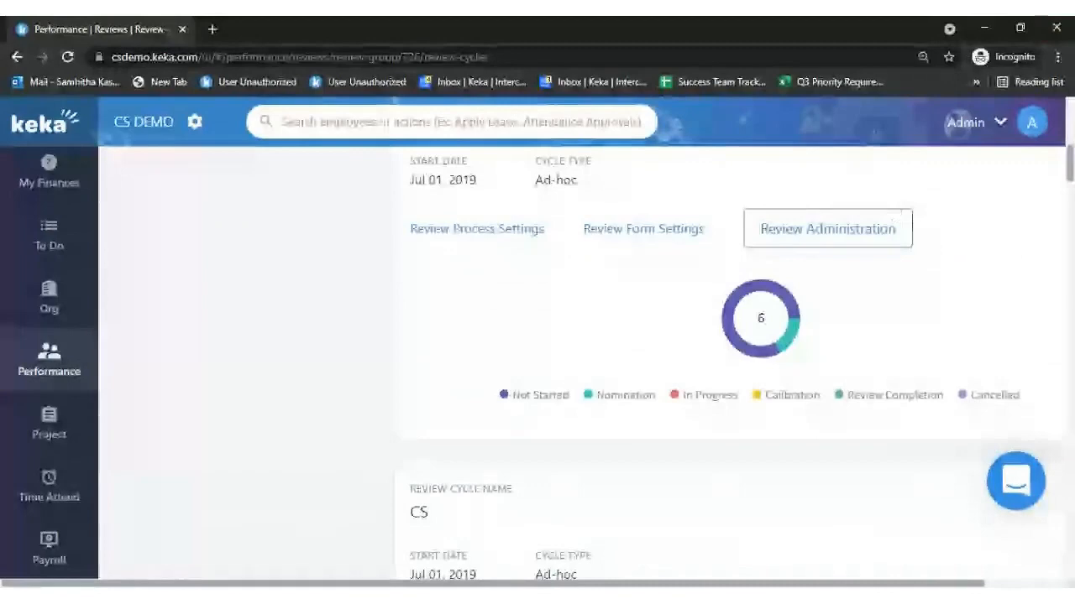
In the second review group, start the review process setup of the Test1 cycle, configuring the settings from scratch
{"action": "left_click_drag", "start_coordinate": [1070, 168], "coordinate": [1070, 139]}
{"action": "left_click", "coordinate": [192, 455]}
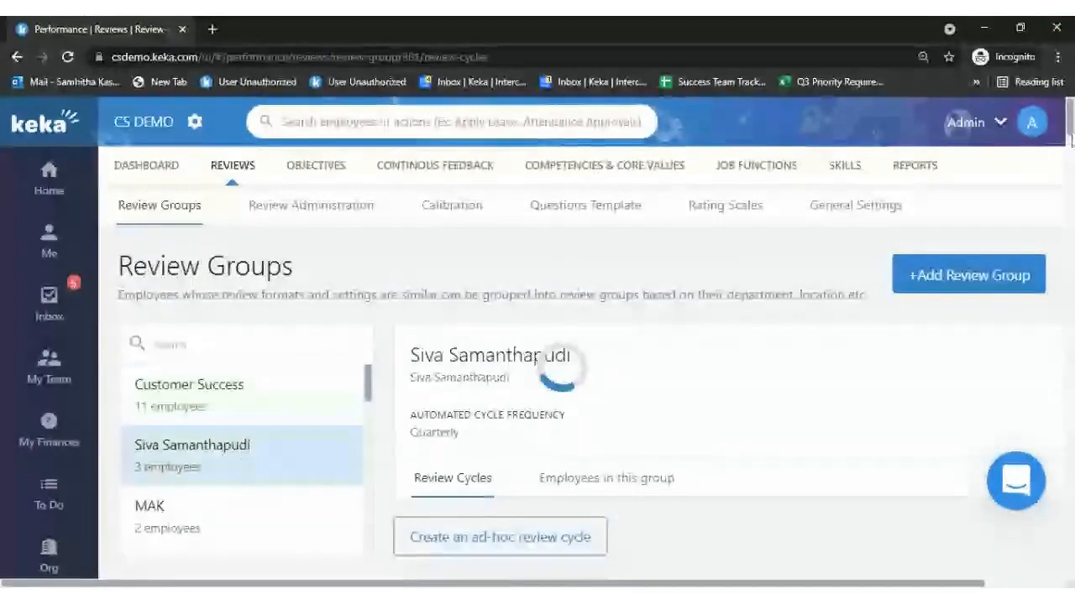
{"action": "left_click_drag", "start_coordinate": [1069, 133], "coordinate": [1071, 514]}
{"action": "scroll", "coordinate": [468, 453], "scroll_direction": "down", "scroll_amount": 1}
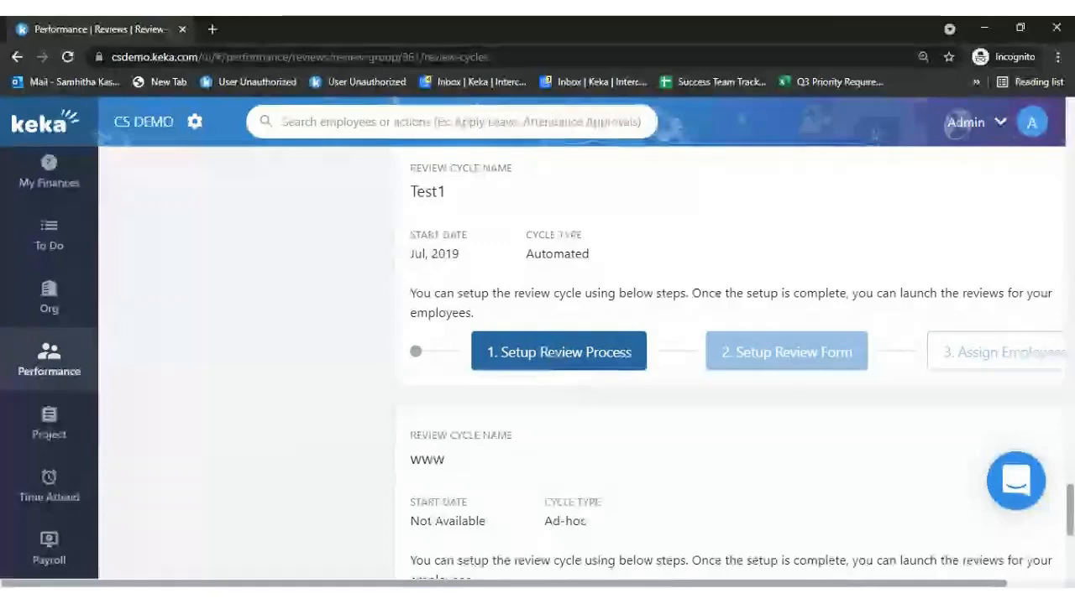
{"action": "left_click", "coordinate": [558, 352]}
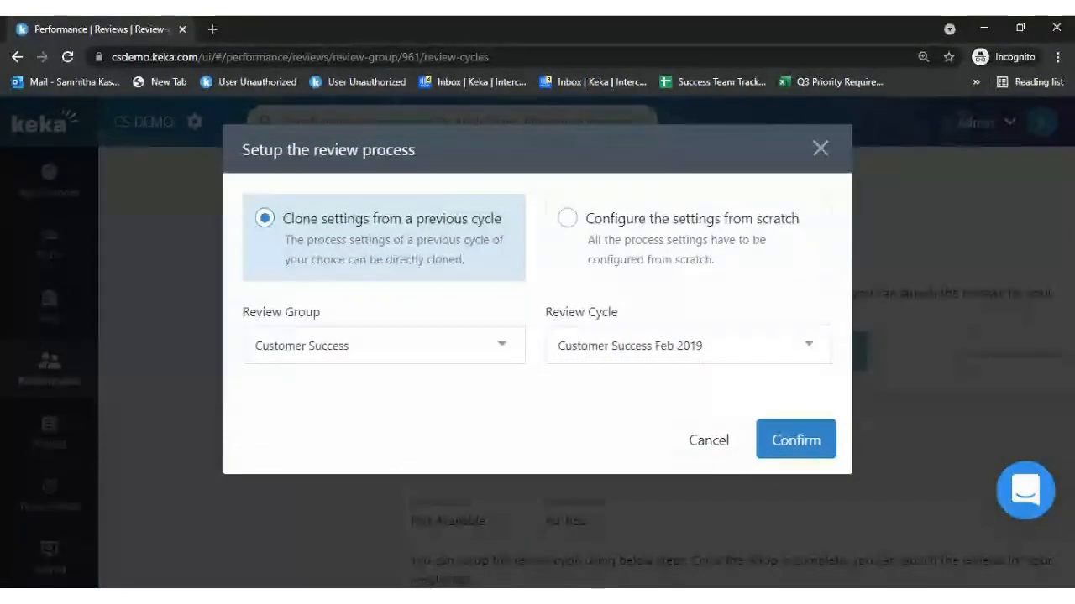
{"action": "left_click", "coordinate": [568, 220]}
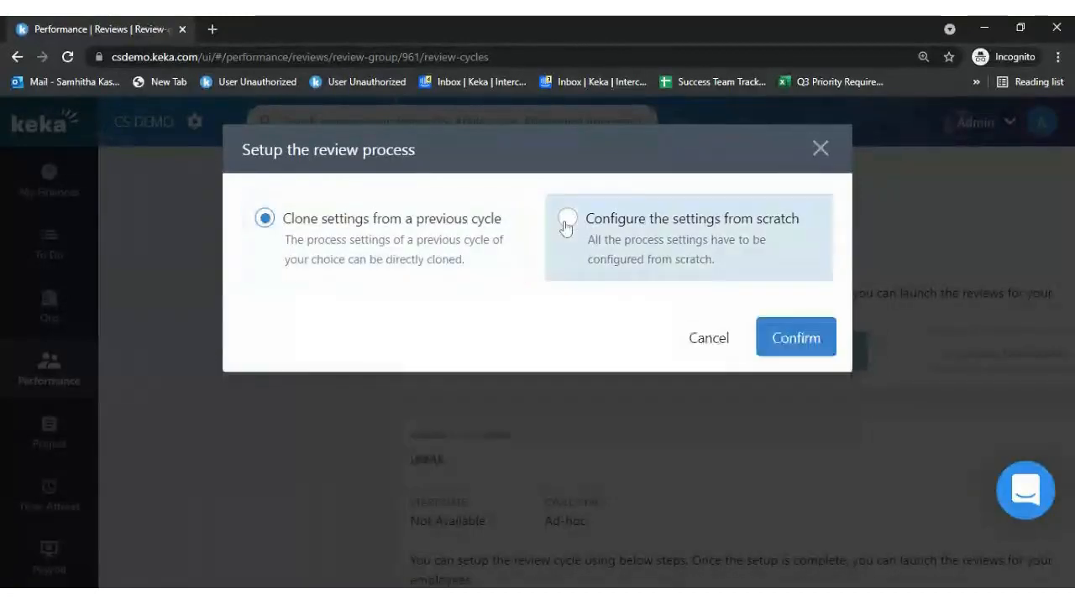
{"action": "left_click", "coordinate": [797, 336]}
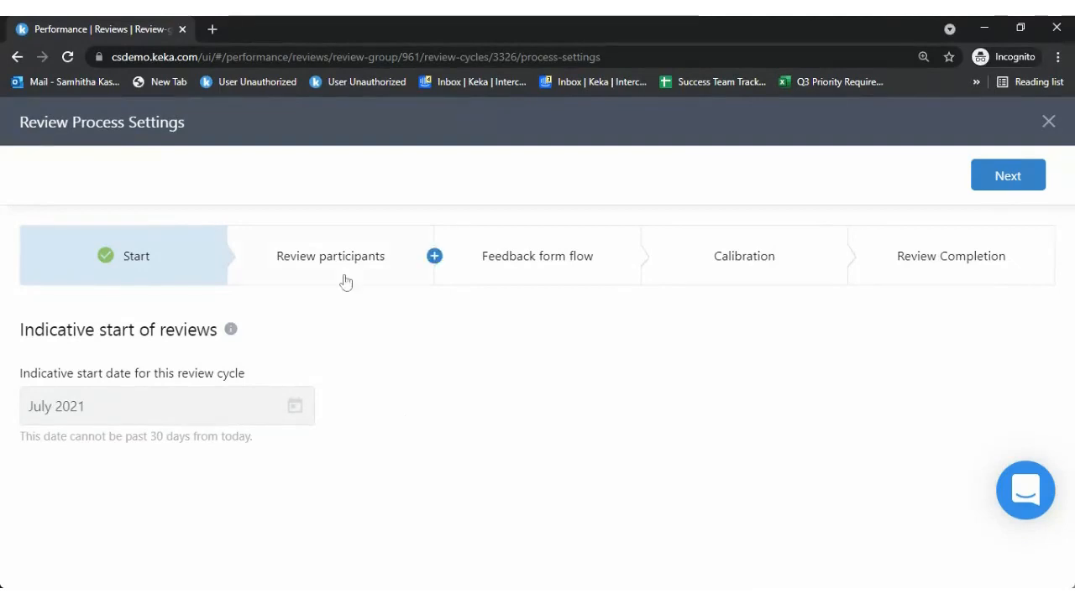
Proceed to the review participants and enable Self and Reporting Manager as general reviewers
{"action": "left_click", "coordinate": [1008, 177]}
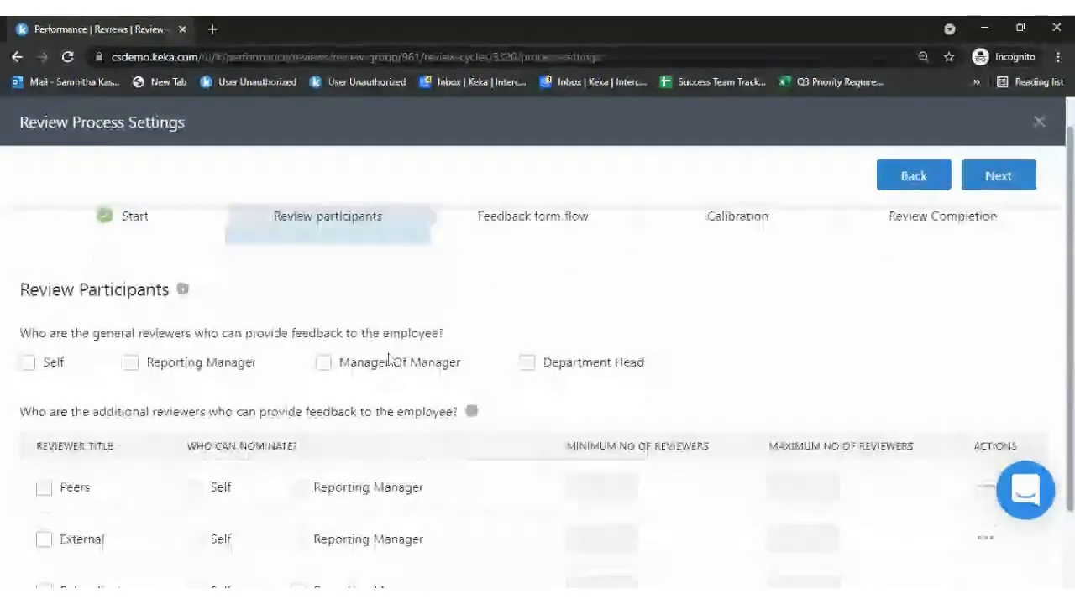
{"action": "scroll", "coordinate": [389, 359], "scroll_direction": "down", "scroll_amount": 2}
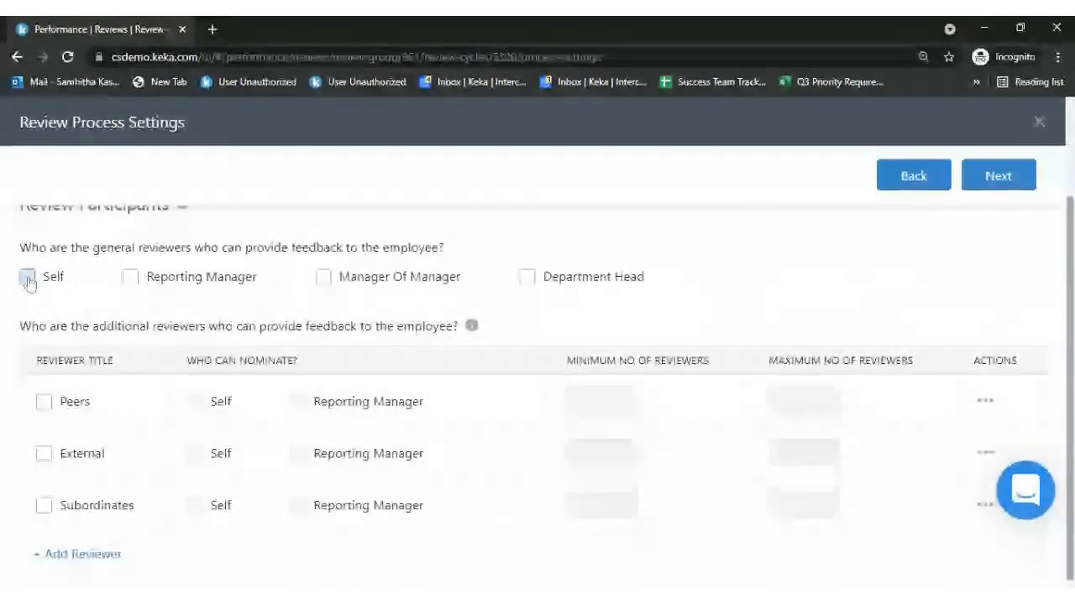
{"action": "left_click", "coordinate": [27, 277]}
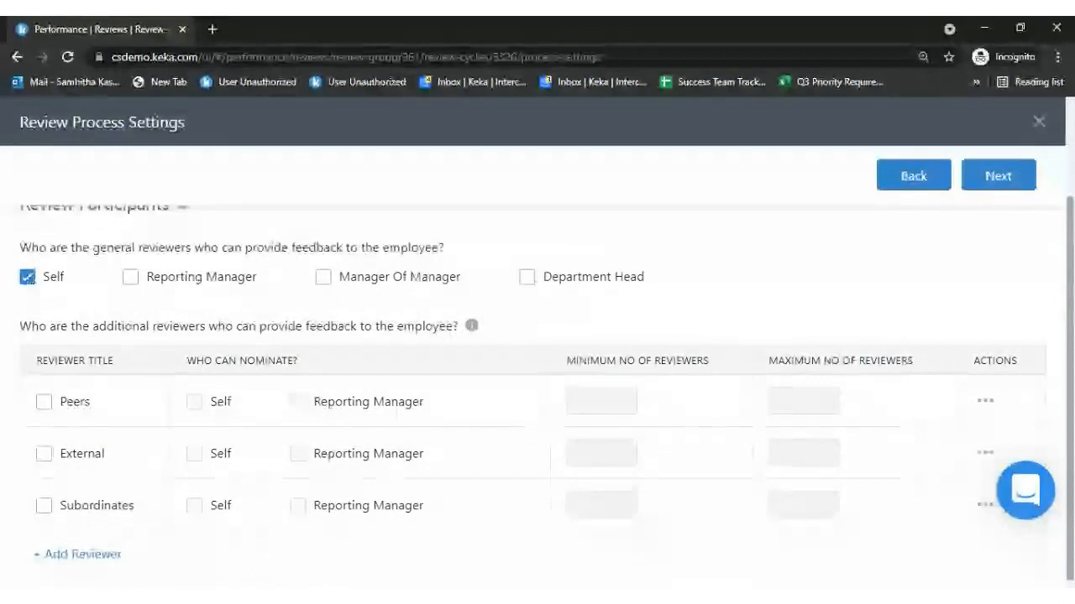
{"action": "left_click", "coordinate": [132, 280]}
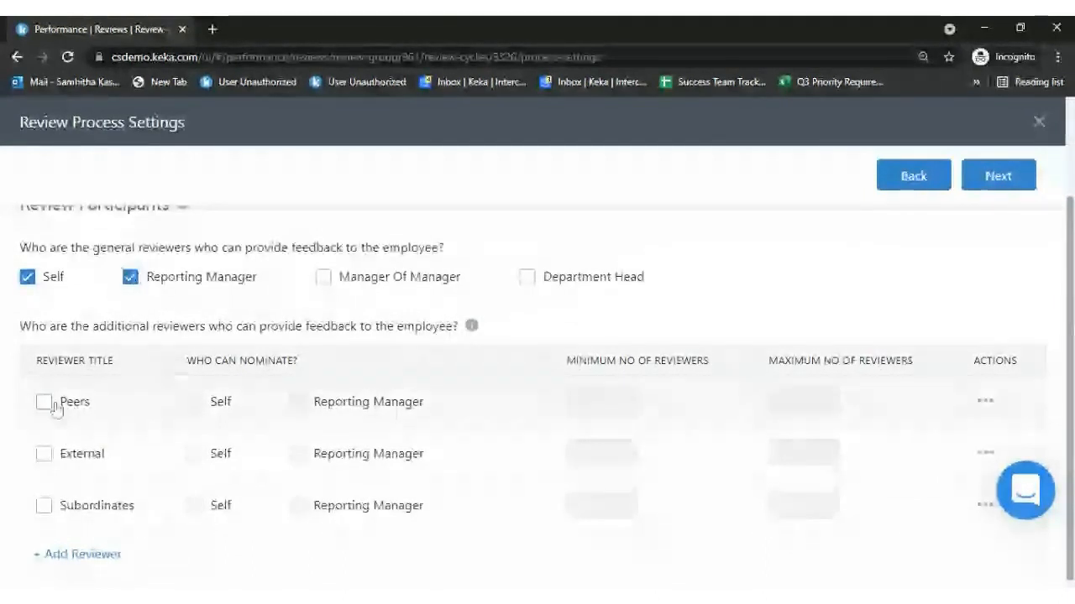
Enable Peers as additional reviewers nominated by Self, with a minimum of 1 and a maximum of -7 reviewers
{"action": "left_click", "coordinate": [44, 403]}
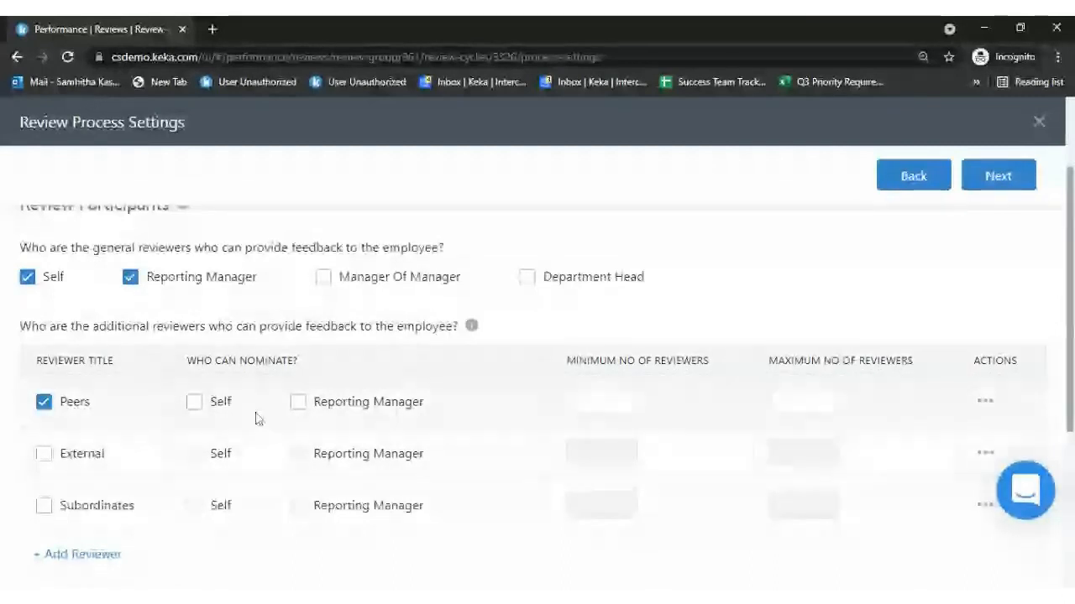
{"action": "left_click", "coordinate": [194, 404]}
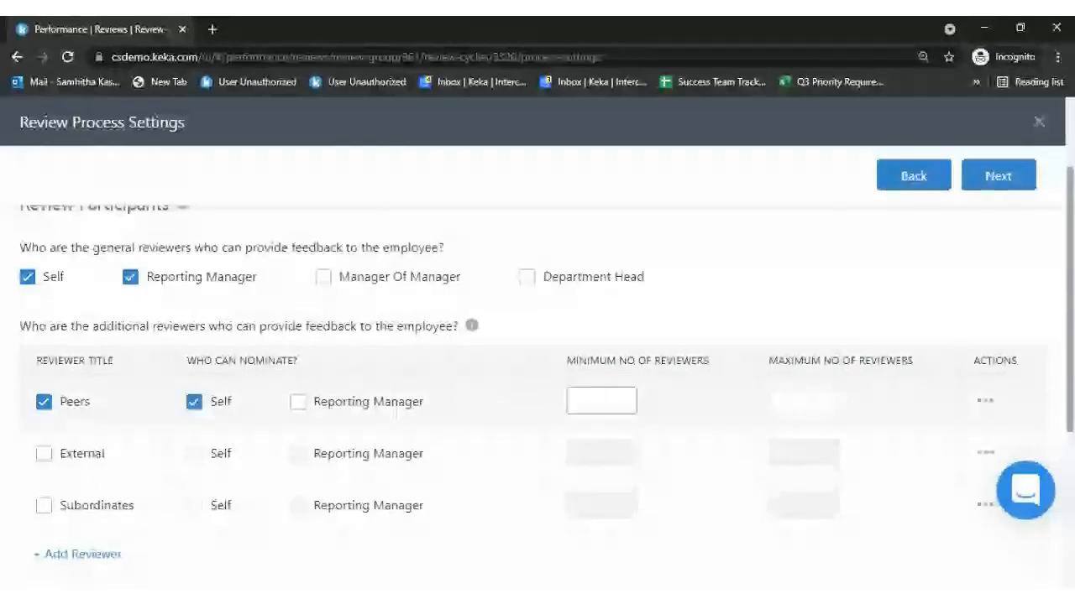
{"action": "type", "text": "1"}
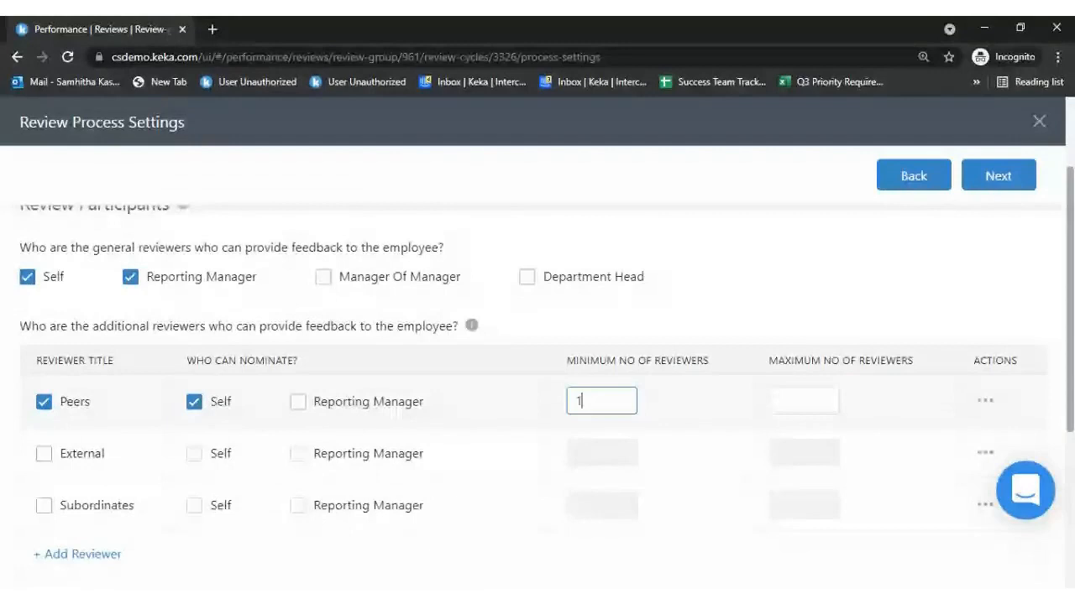
{"action": "left_click", "coordinate": [772, 403]}
{"action": "type", "text": "2"}
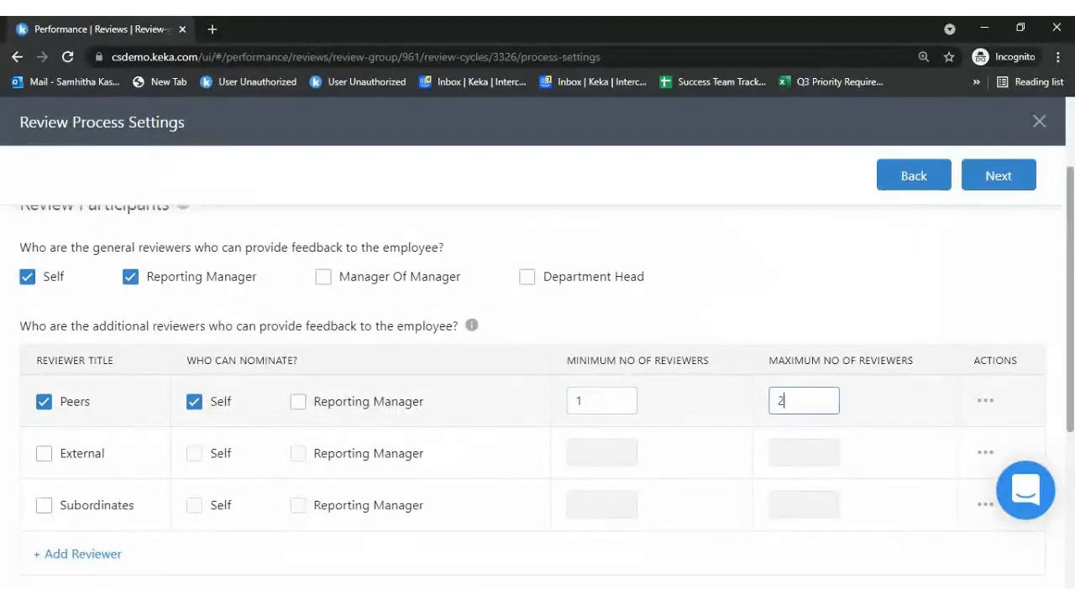
{"action": "key", "text": "BackSpace"}
{"action": "type", "text": "-7"}
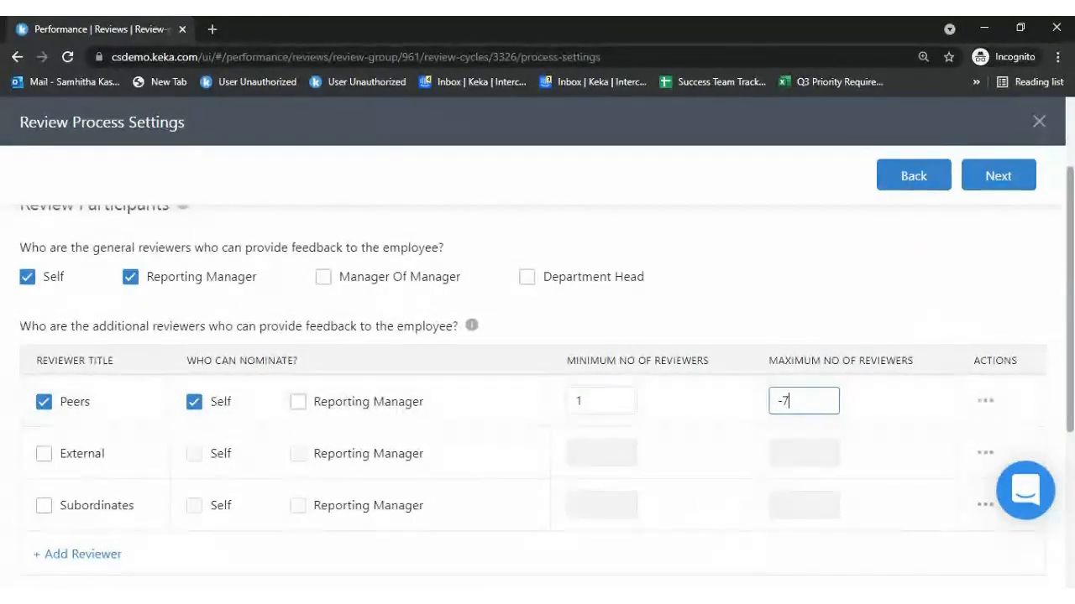
Let the Reporting Manager approve nominations and set the completion time for this step to 4 days
{"action": "scroll", "coordinate": [537, 382], "scroll_direction": "down", "scroll_amount": 4}
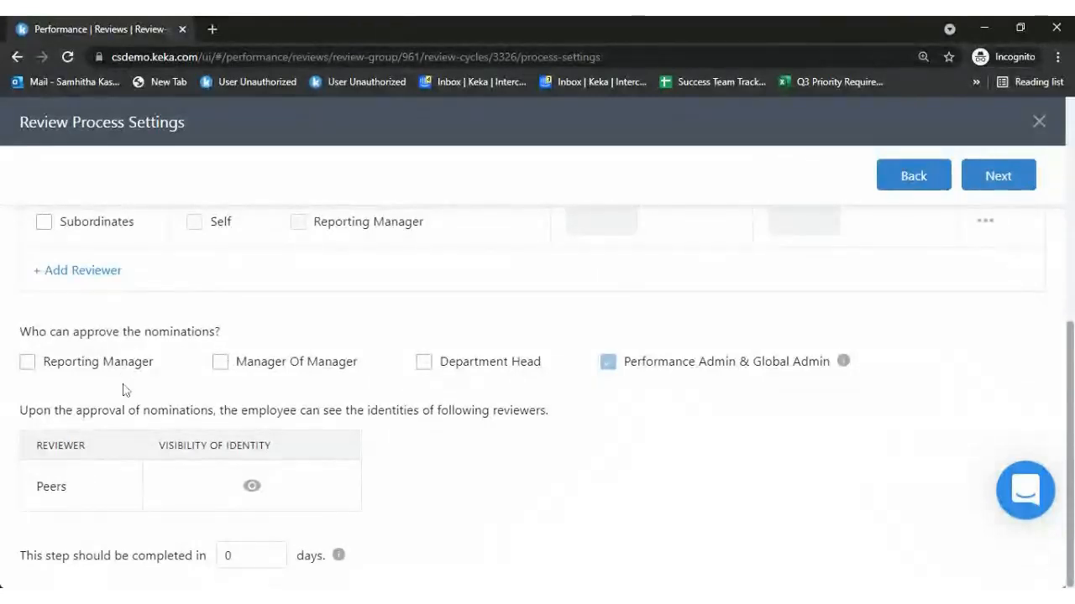
{"action": "left_click", "coordinate": [28, 362]}
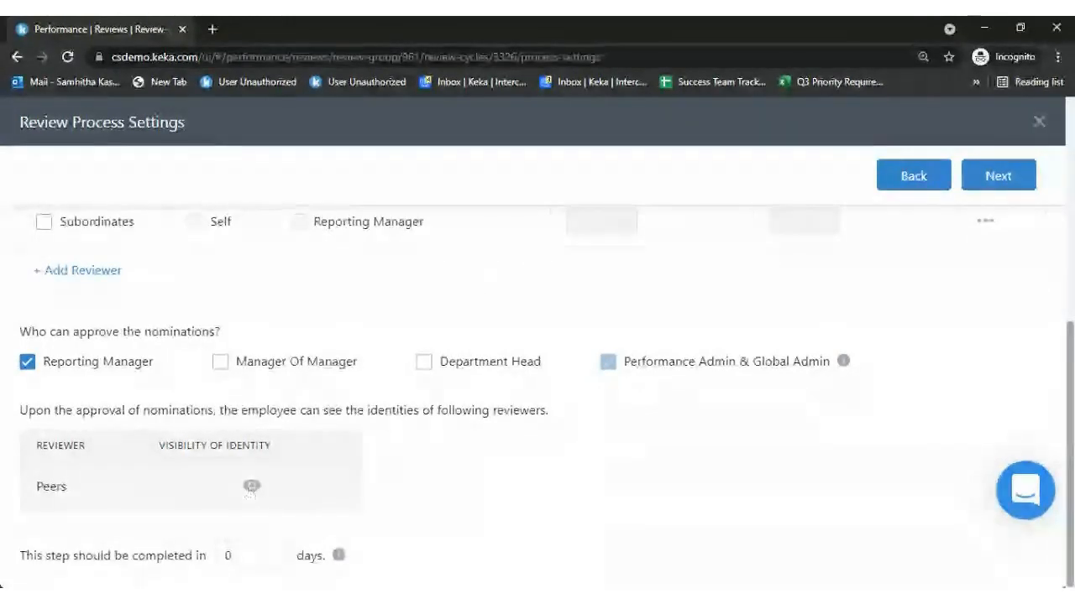
{"action": "left_click", "coordinate": [250, 490]}
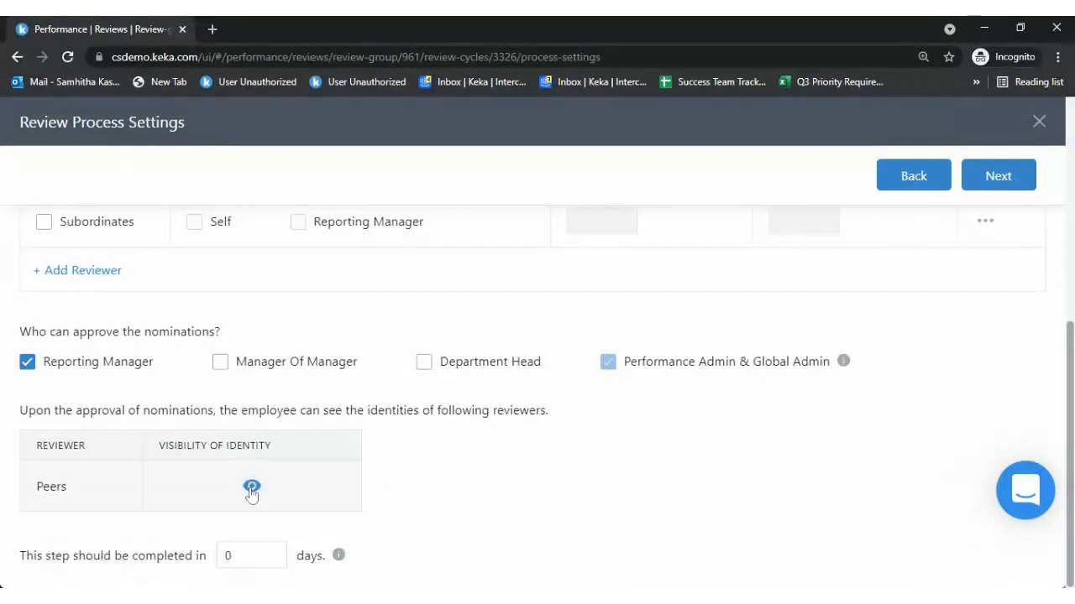
{"action": "left_click", "coordinate": [250, 492]}
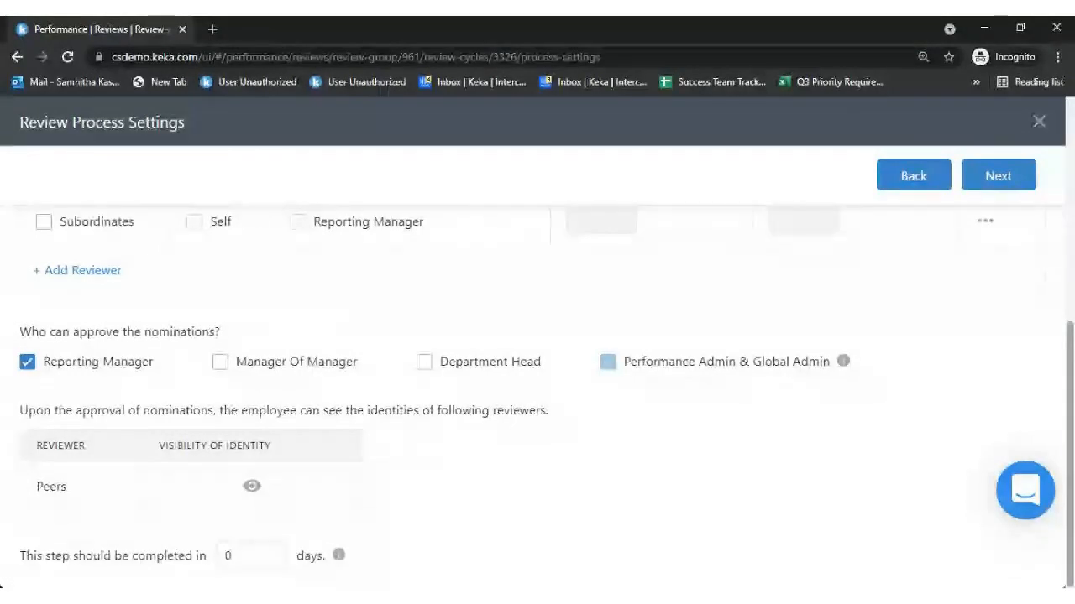
{"action": "left_click", "coordinate": [228, 556]}
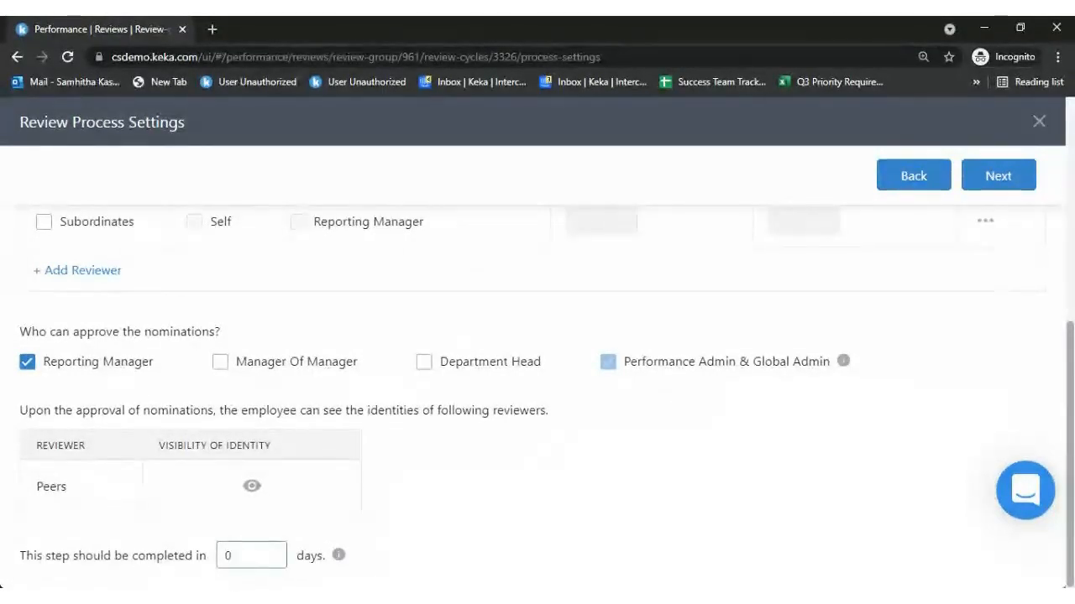
{"action": "key", "text": "BackSpace"}
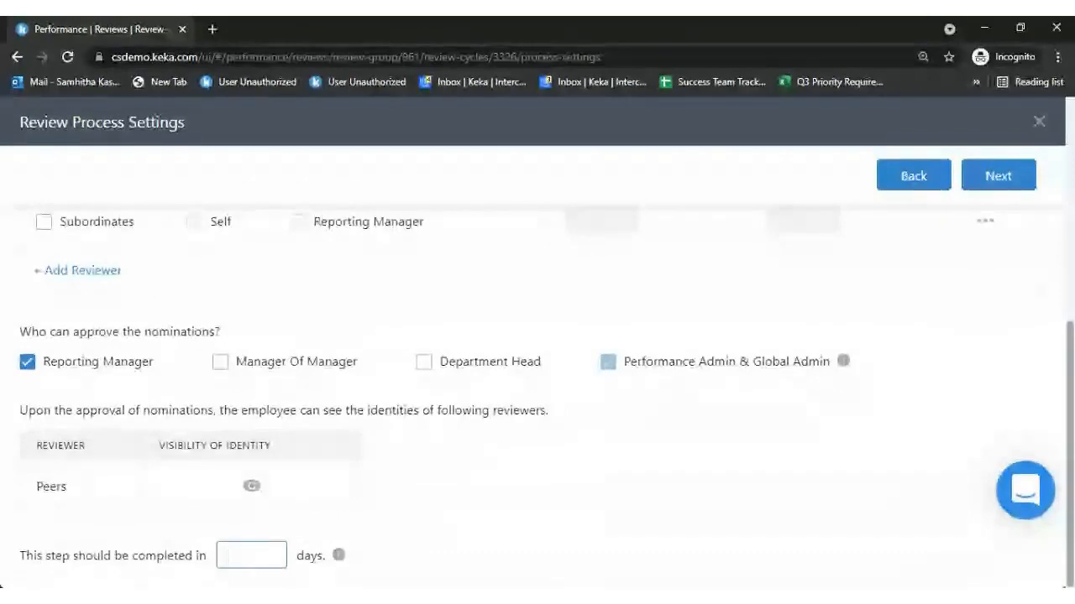
{"action": "type", "text": "4"}
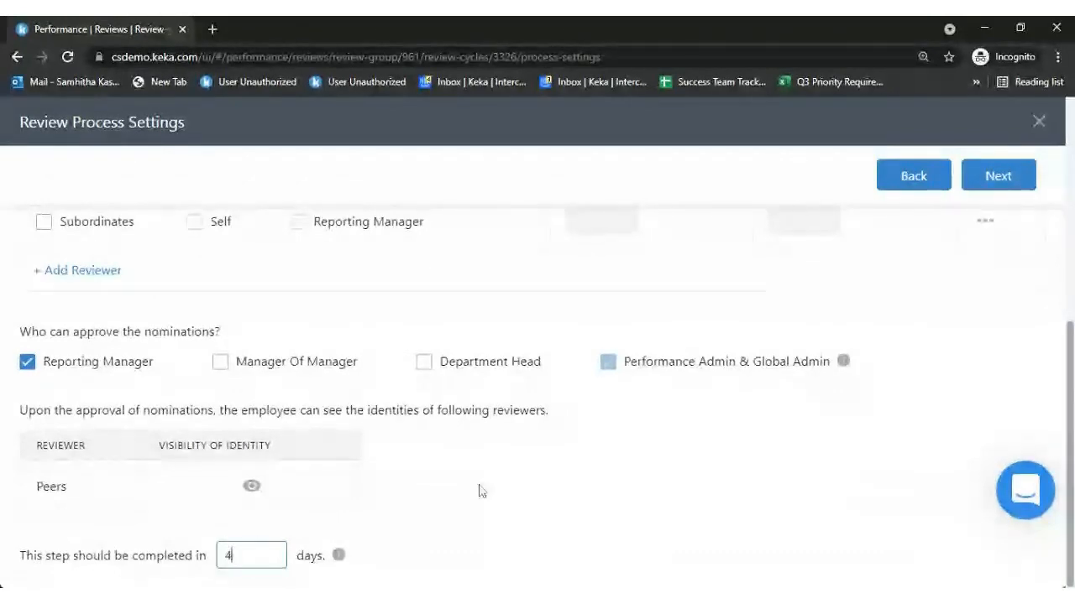
Correct the maximum number of peer reviewers to 6 and proceed to the feedback form flow
{"action": "scroll", "coordinate": [504, 487], "scroll_direction": "up", "scroll_amount": 2}
{"action": "scroll", "coordinate": [537, 378], "scroll_direction": "up", "scroll_amount": 2}
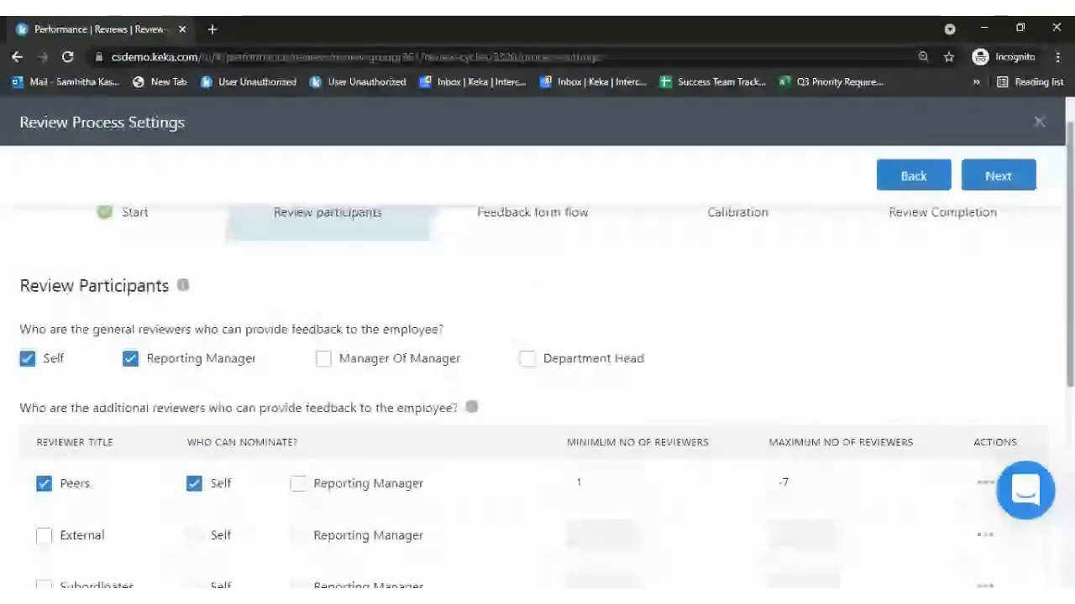
{"action": "scroll", "coordinate": [538, 378], "scroll_direction": "down", "scroll_amount": 4}
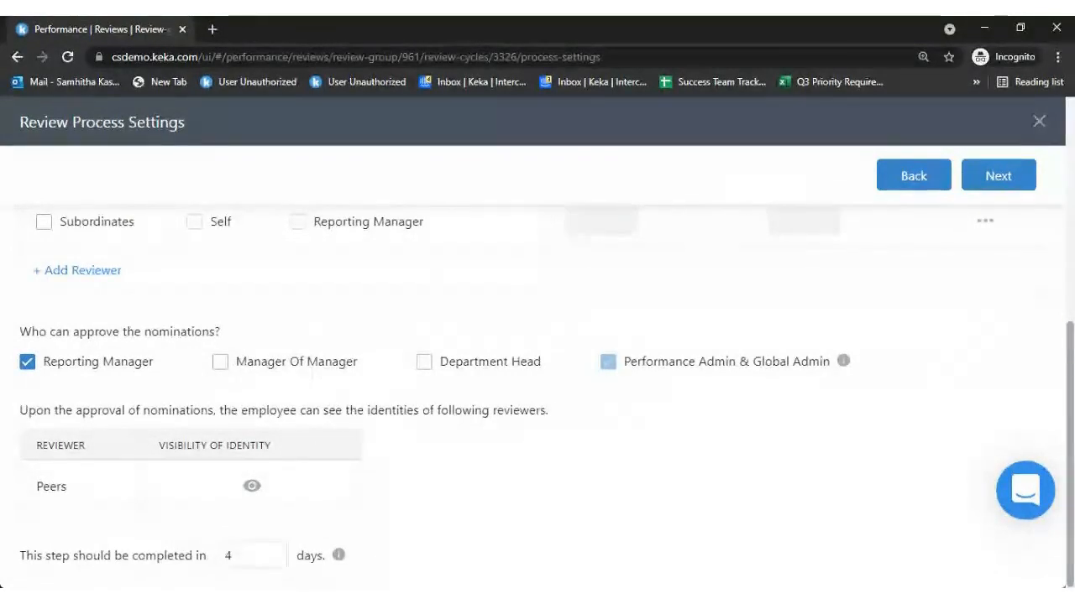
{"action": "left_click", "coordinate": [998, 183]}
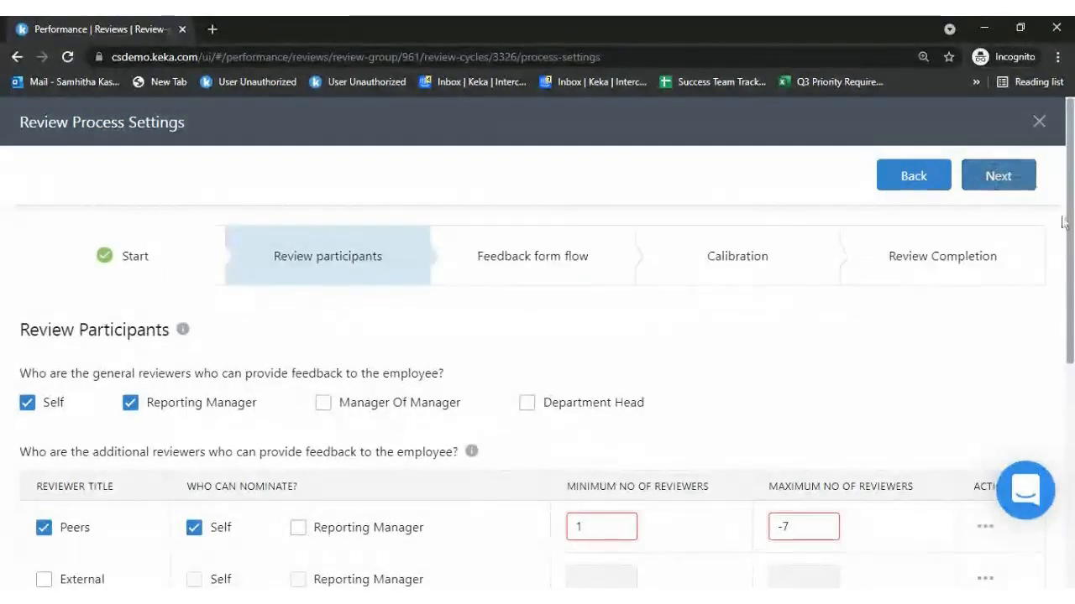
{"action": "key", "text": "BackSpace"}
{"action": "key", "text": "BackSpace"}
{"action": "type", "text": "6"}
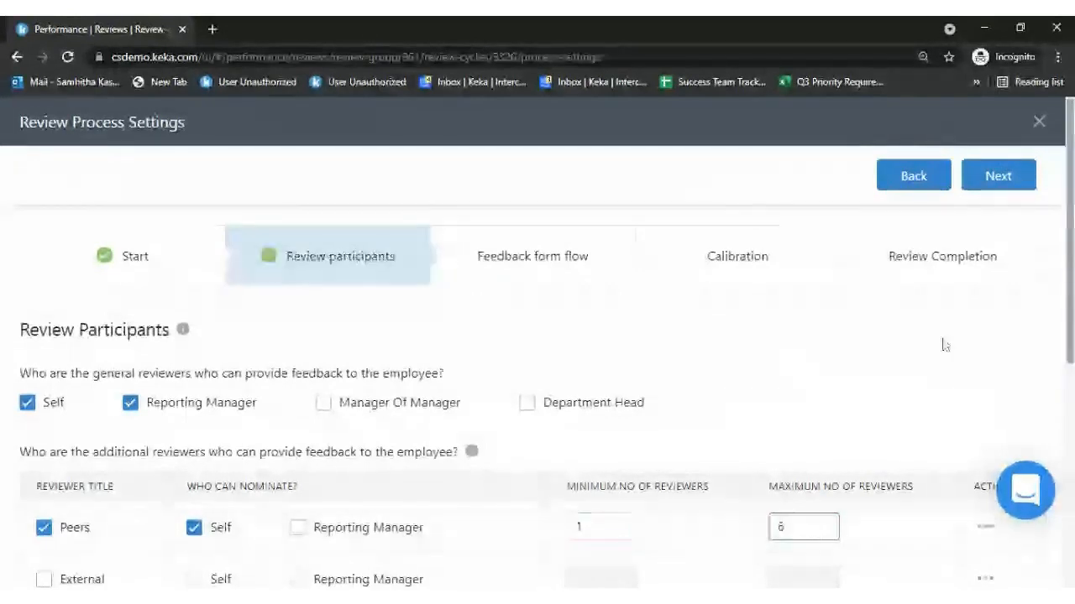
{"action": "left_click", "coordinate": [996, 179]}
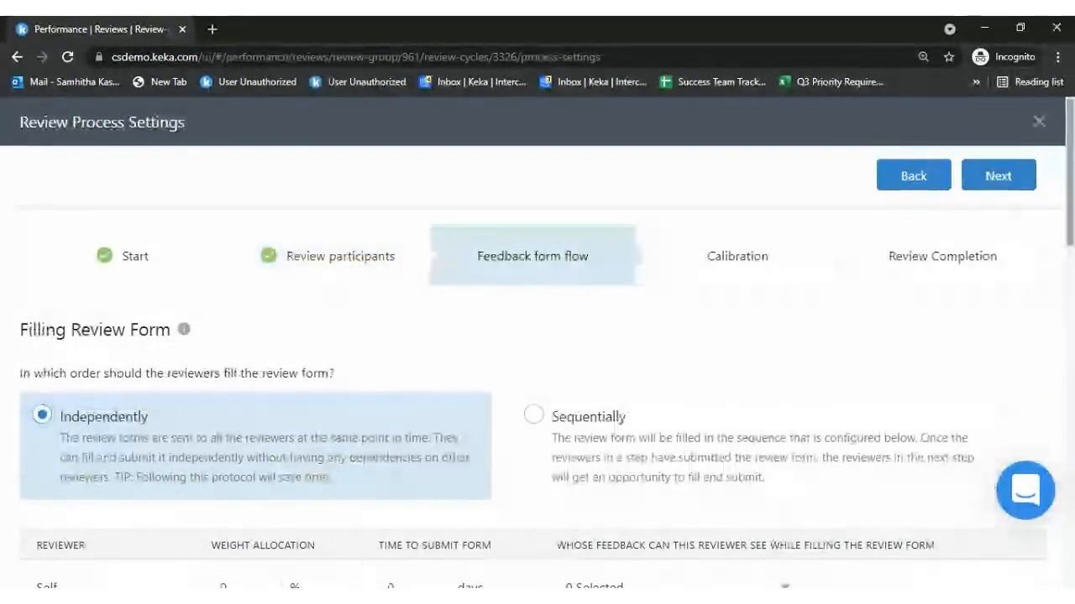
Set the order in which reviewers fill the review form to Sequentially
{"action": "scroll", "coordinate": [537, 377], "scroll_direction": "down", "scroll_amount": 2}
{"action": "scroll", "coordinate": [194, 359], "scroll_direction": "up", "scroll_amount": 1}
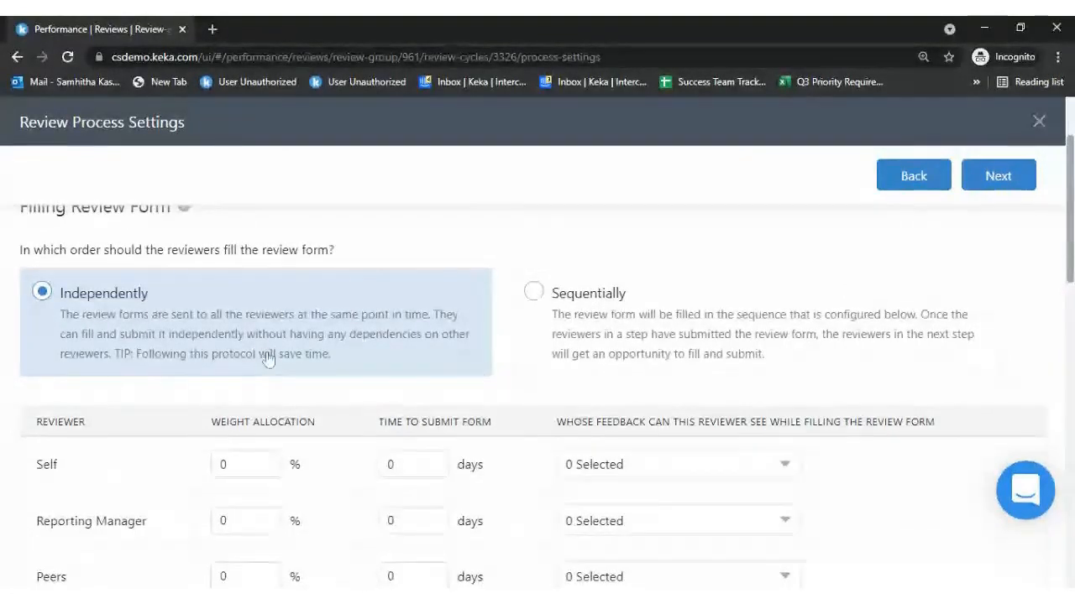
{"action": "left_click", "coordinate": [532, 295]}
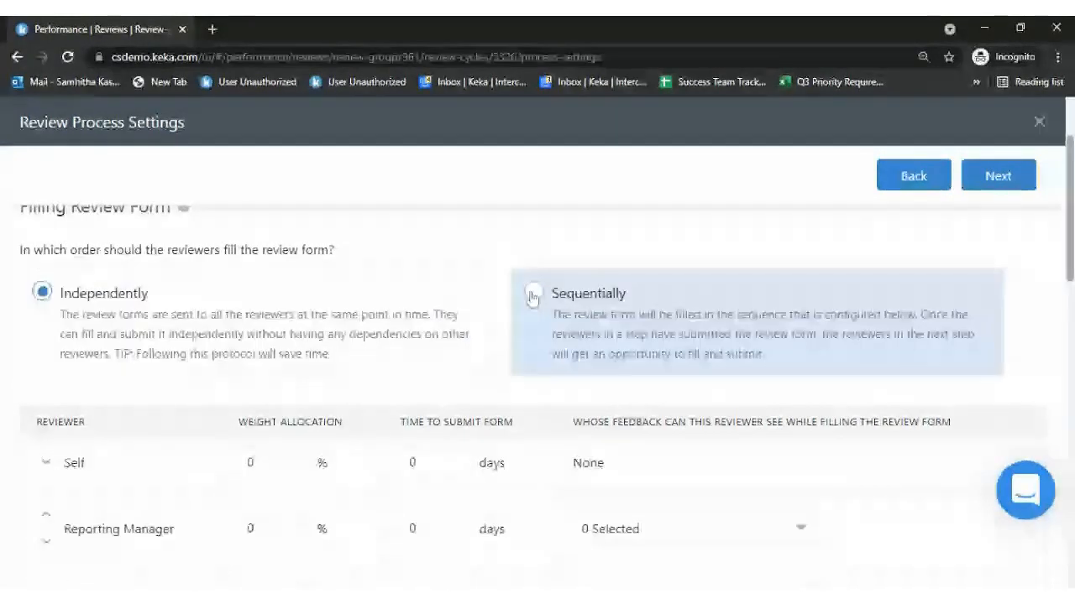
{"action": "left_click", "coordinate": [46, 465]}
{"action": "left_click", "coordinate": [46, 465]}
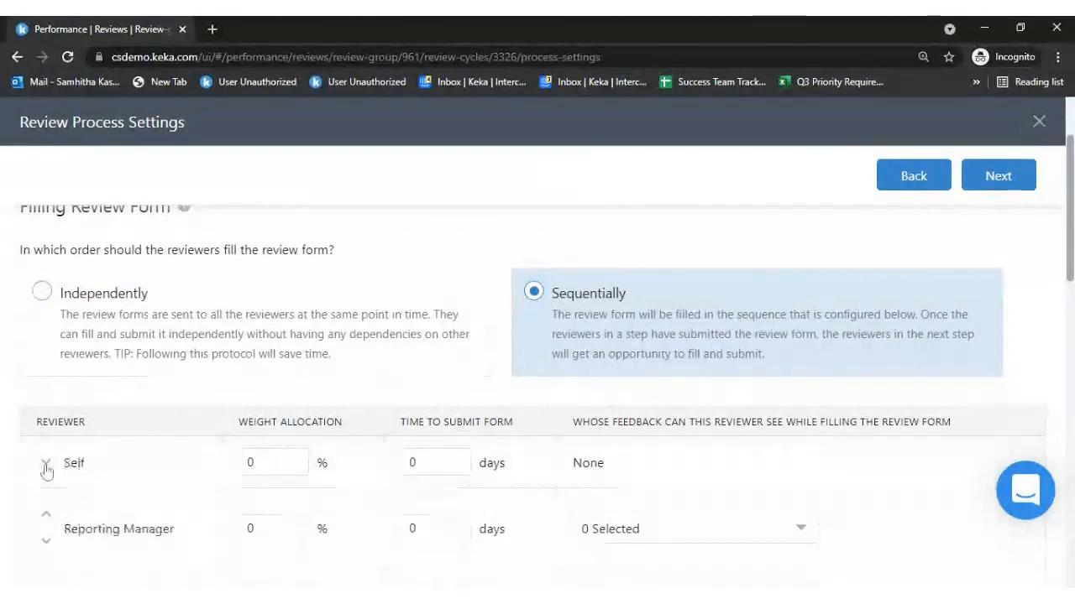
Allocate the review weights as 10% for Self, 50% for the Reporting Manager and 40% for Peers
{"action": "left_click", "coordinate": [276, 464]}
{"action": "scroll", "coordinate": [276, 463], "scroll_direction": "down", "scroll_amount": 2}
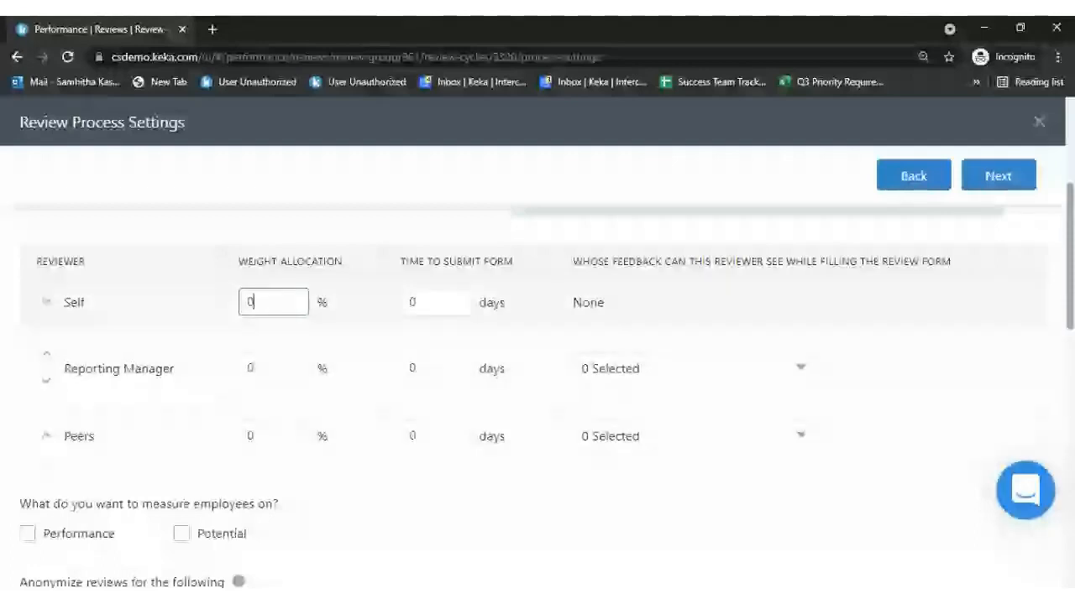
{"action": "type", "text": "1"}
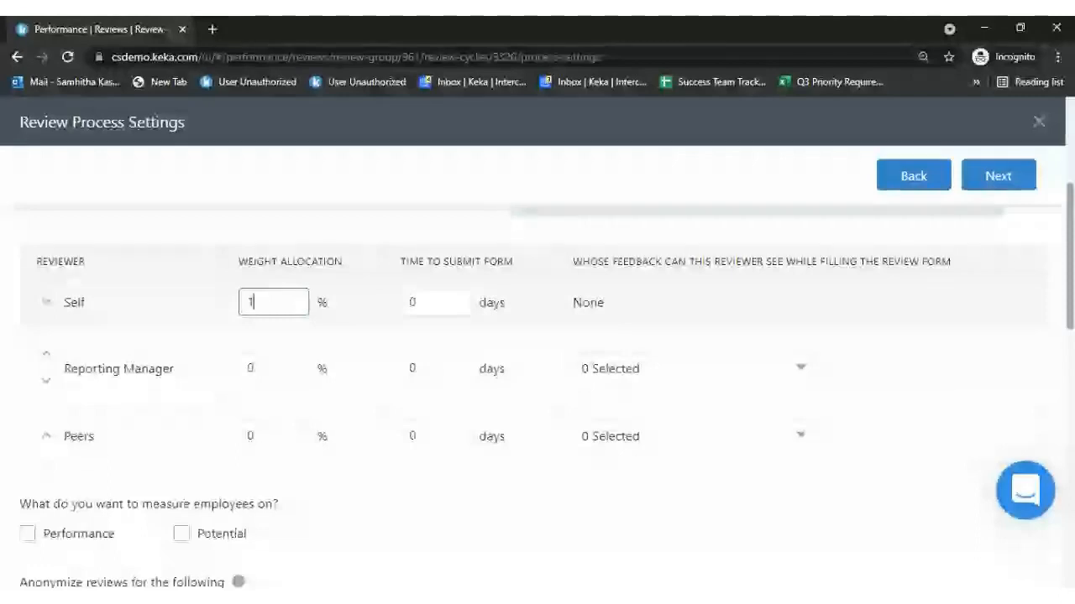
{"action": "type", "text": "0"}
{"action": "left_click", "coordinate": [262, 368]}
{"action": "key", "text": "BackSpace"}
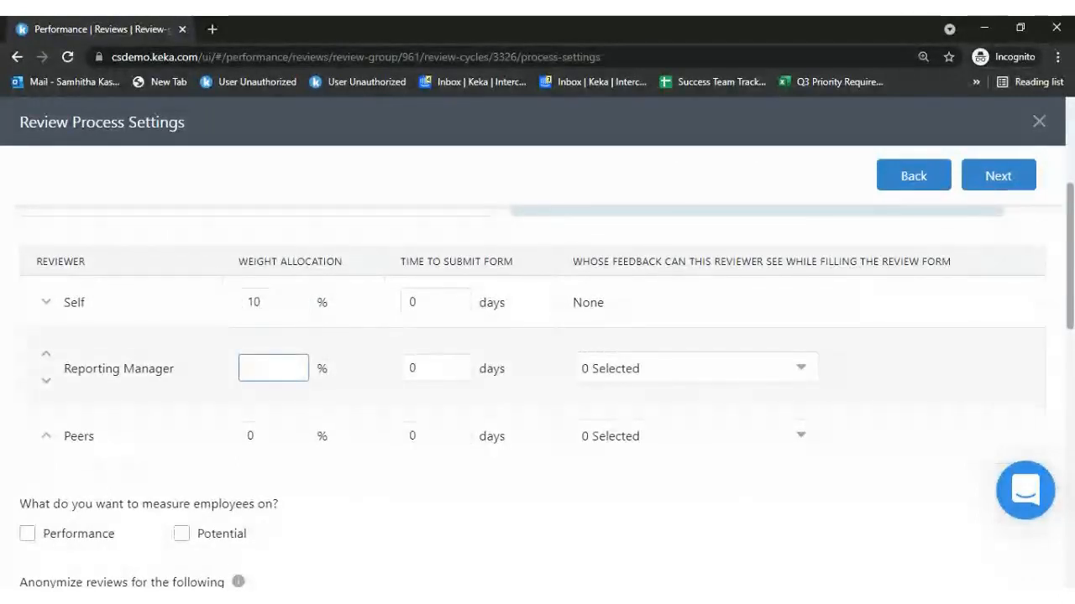
{"action": "type", "text": "50"}
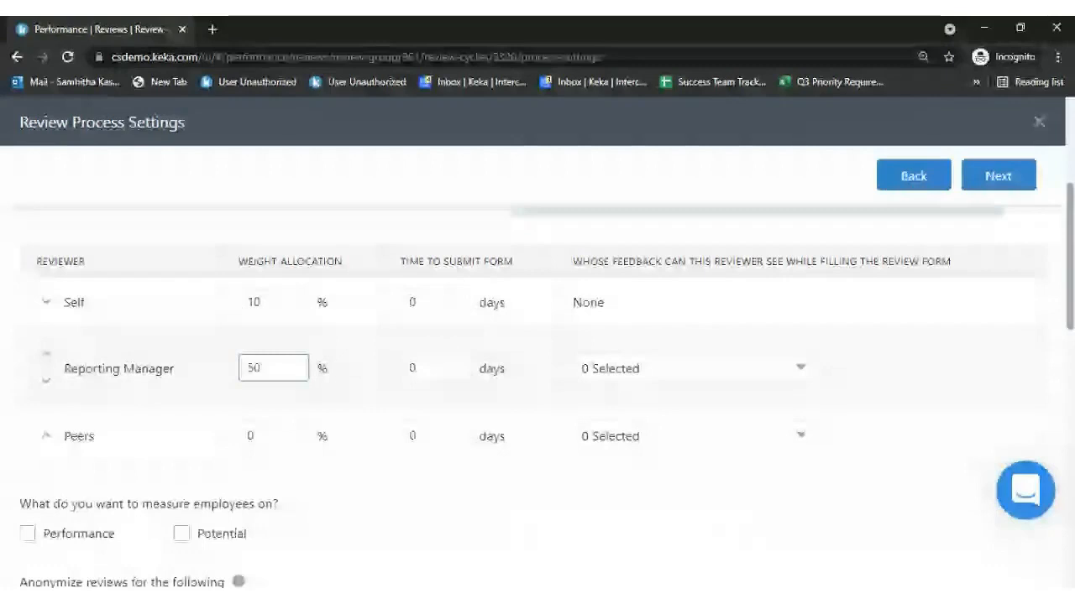
{"action": "left_click", "coordinate": [248, 436]}
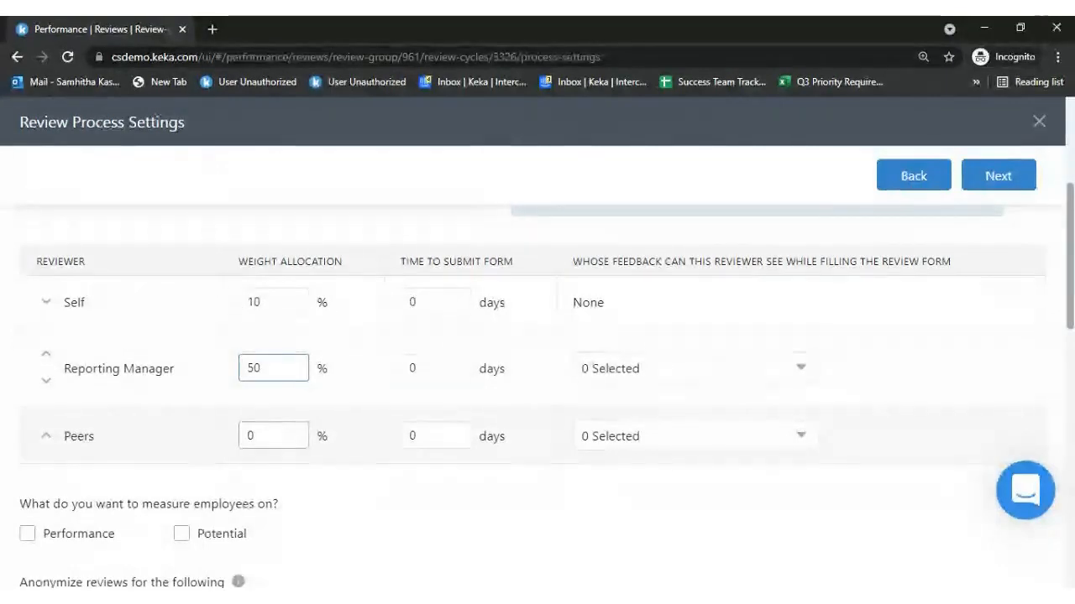
{"action": "type", "text": "4"}
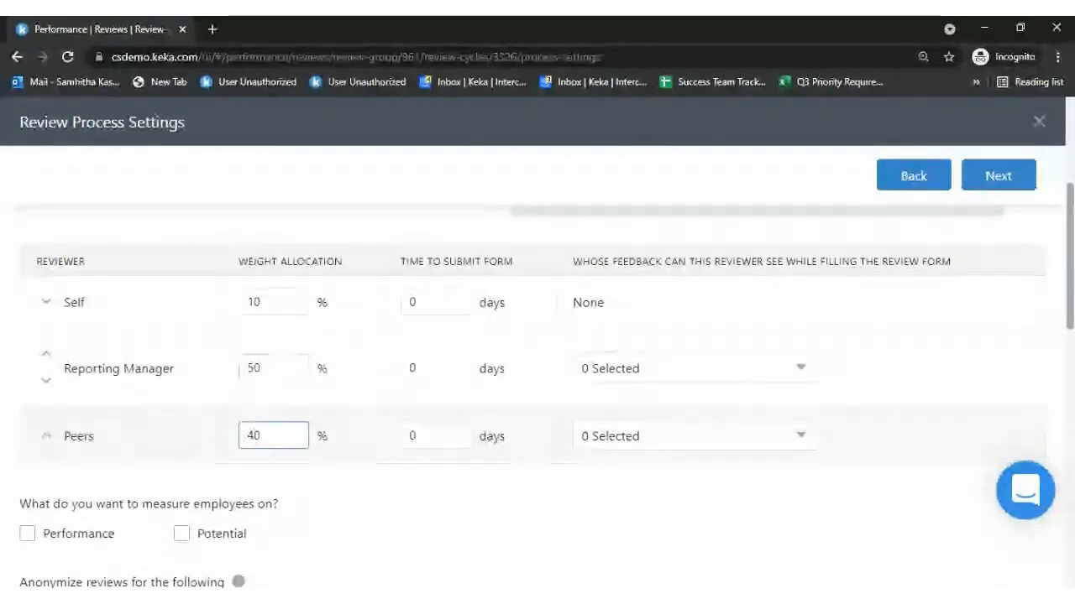
Set the time to submit the form to 1 day for Self, 2 days for the Reporting Manager and 3 days for Peers
{"action": "left_click", "coordinate": [428, 302]}
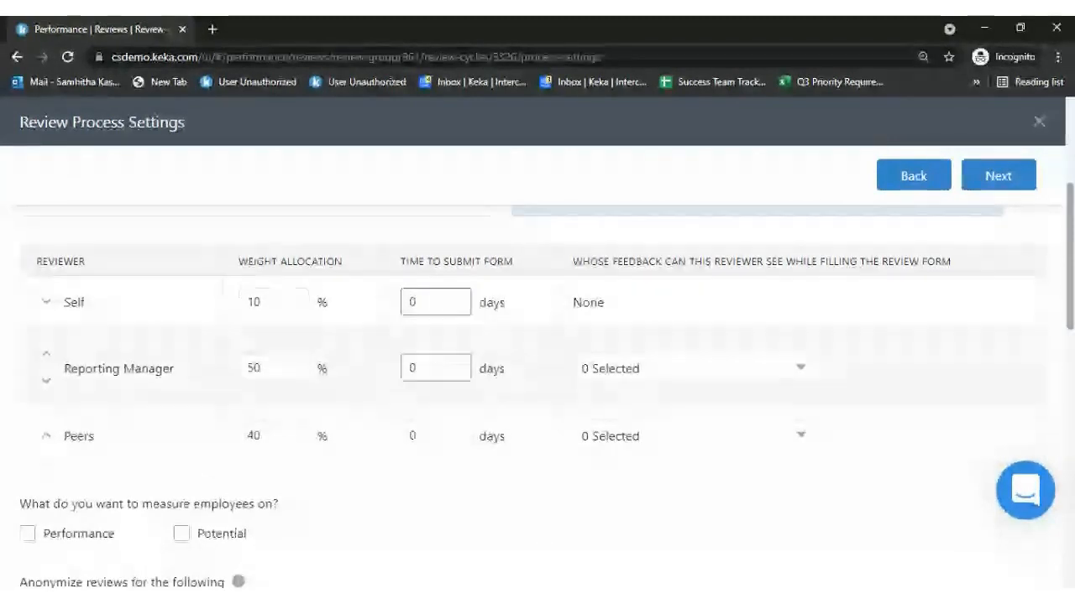
{"action": "type", "text": "1"}
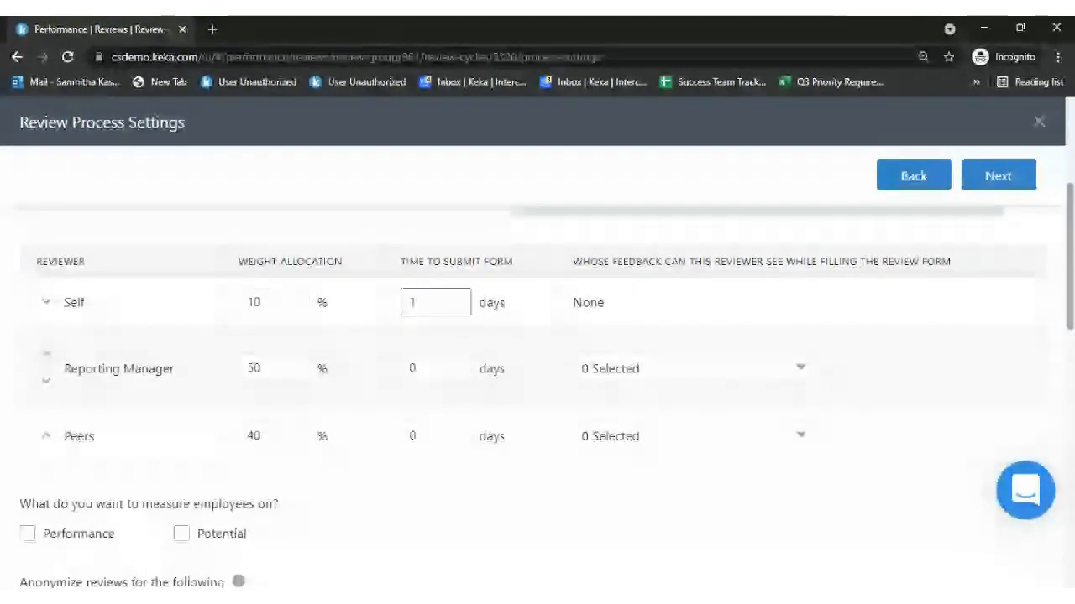
{"action": "left_click", "coordinate": [428, 369]}
{"action": "key", "text": "BackSpace"}
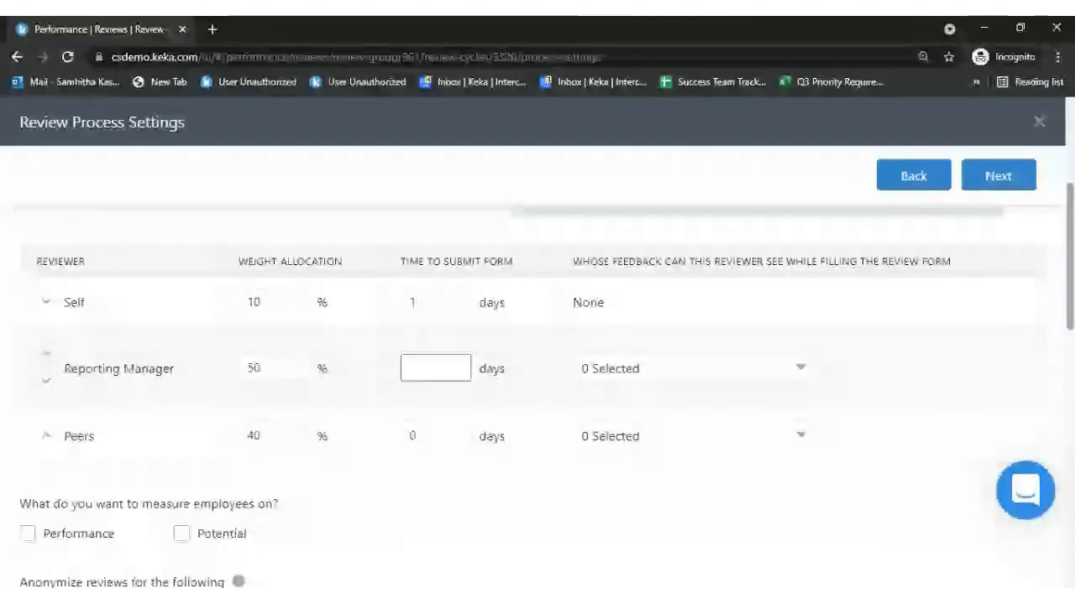
{"action": "type", "text": "2"}
{"action": "left_click", "coordinate": [428, 435]}
{"action": "key", "text": "BackSpace"}
{"action": "type", "text": "3"}
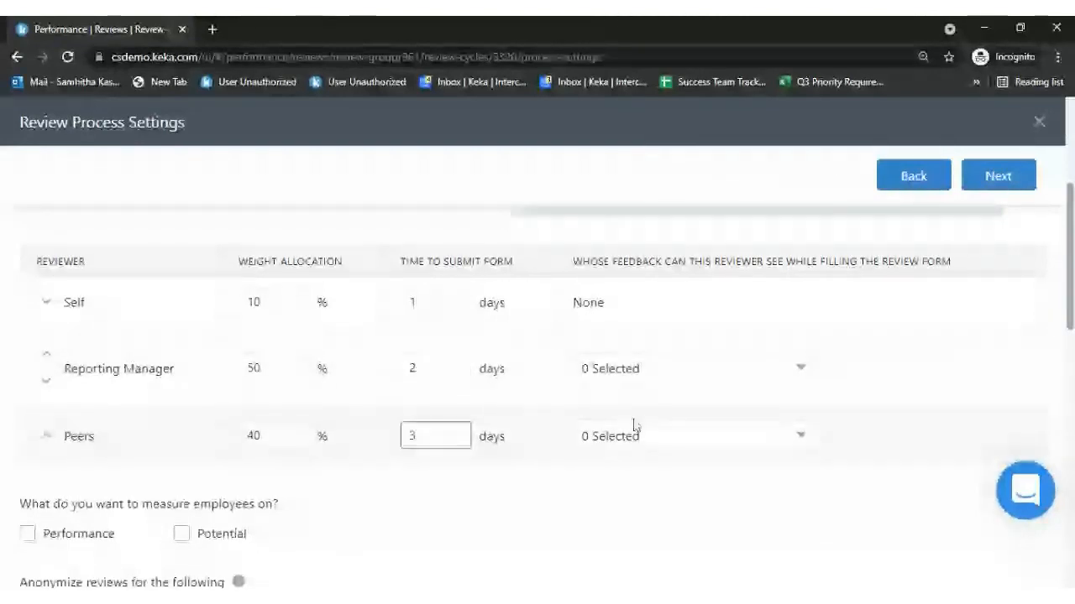
Try to let the Reporting Manager see Self feedback while filling the review form
{"action": "left_click", "coordinate": [696, 372]}
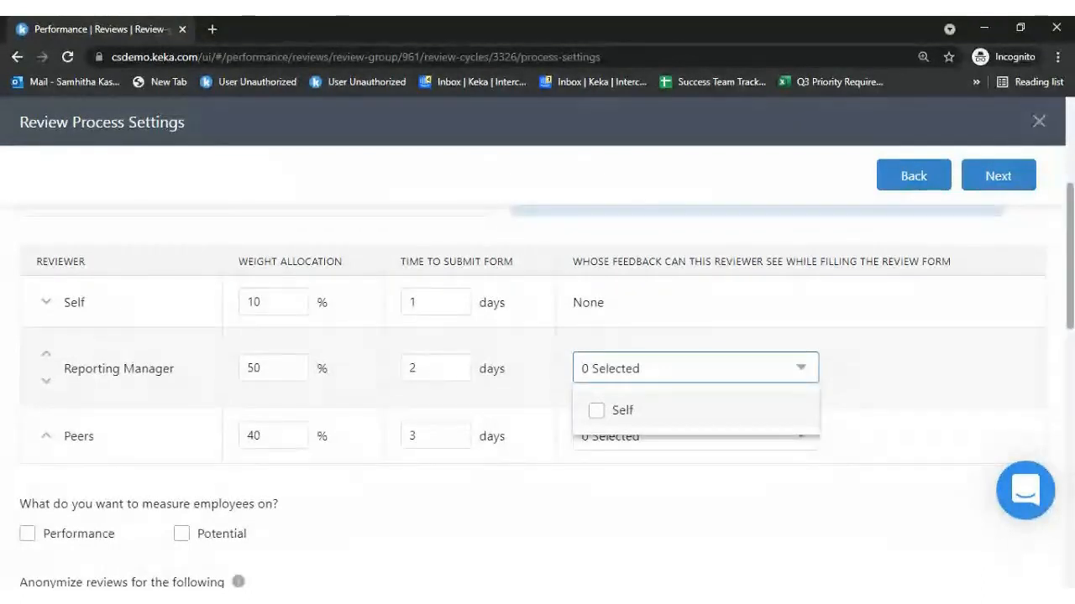
{"action": "left_click", "coordinate": [652, 418]}
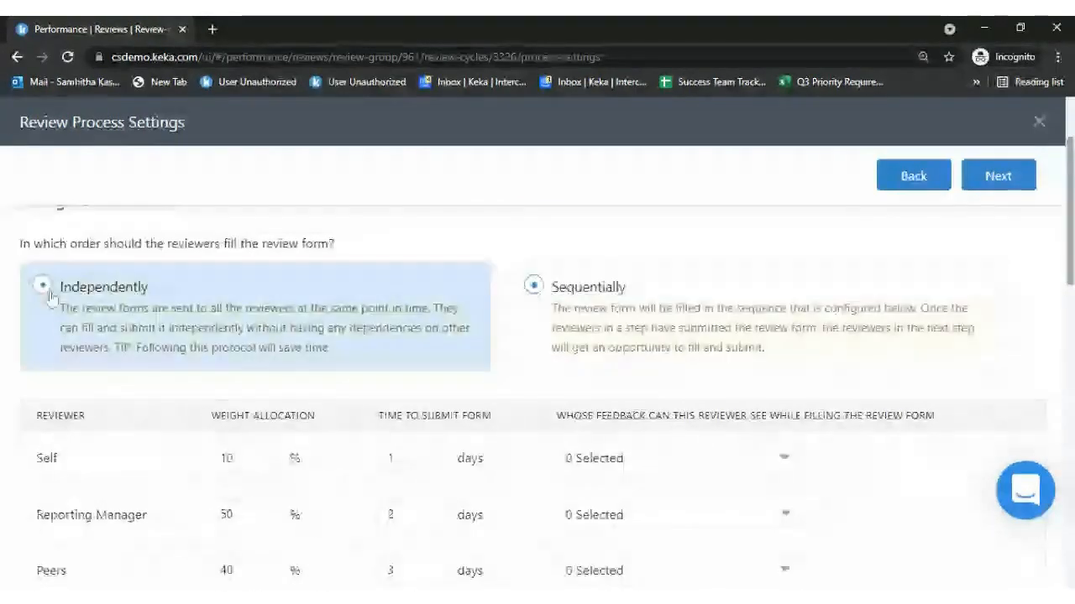
Change the review form filling order to Independently and let Self see feedback from the Reporting Manager and Peers
{"action": "left_click", "coordinate": [44, 288]}
{"action": "left_click", "coordinate": [714, 460]}
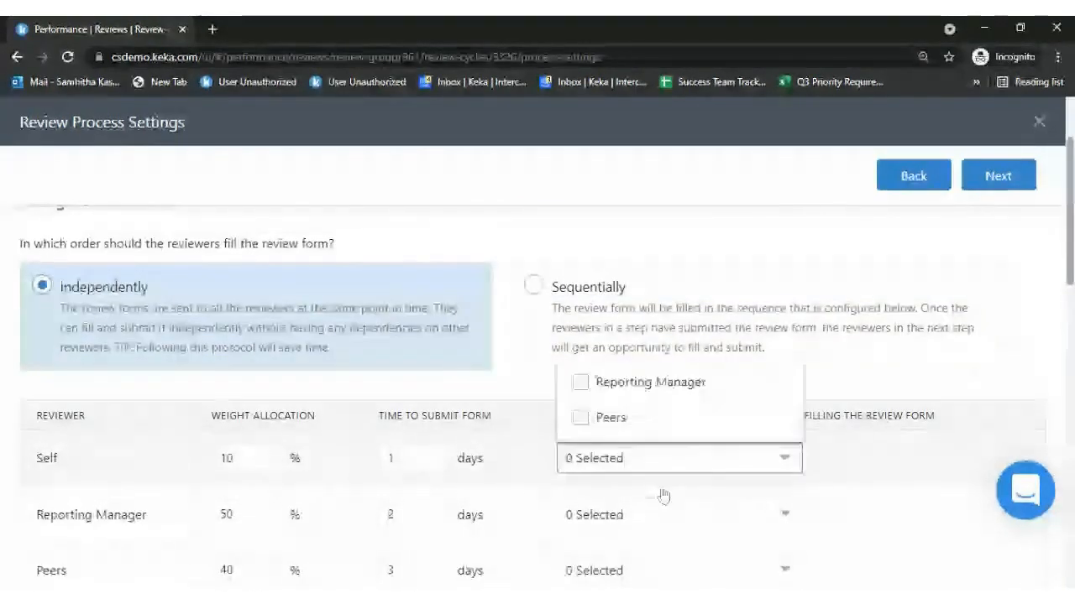
{"action": "left_click", "coordinate": [632, 384]}
{"action": "left_click", "coordinate": [611, 417]}
{"action": "scroll", "coordinate": [171, 390], "scroll_direction": "down", "scroll_amount": 1}
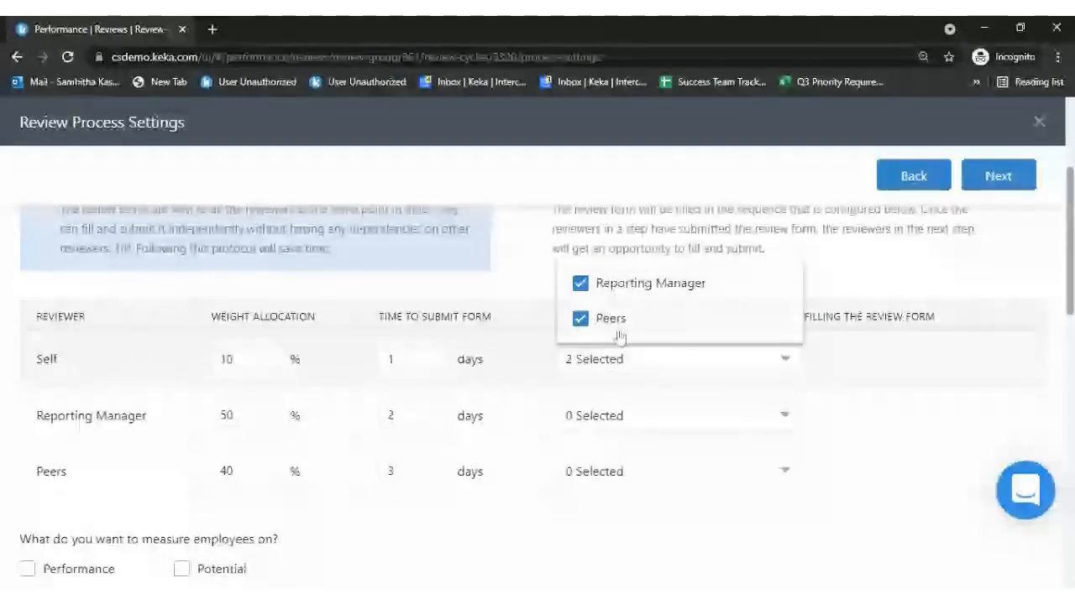
Choose to measure employees on both Performance and Potential
{"action": "scroll", "coordinate": [618, 336], "scroll_direction": "down", "scroll_amount": 3}
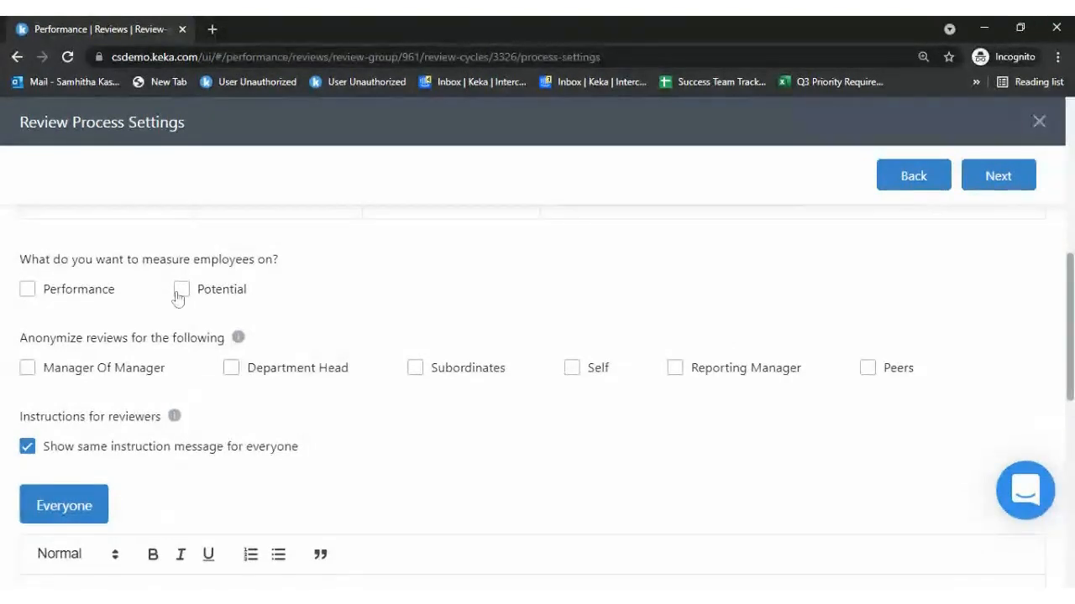
{"action": "left_click", "coordinate": [27, 290]}
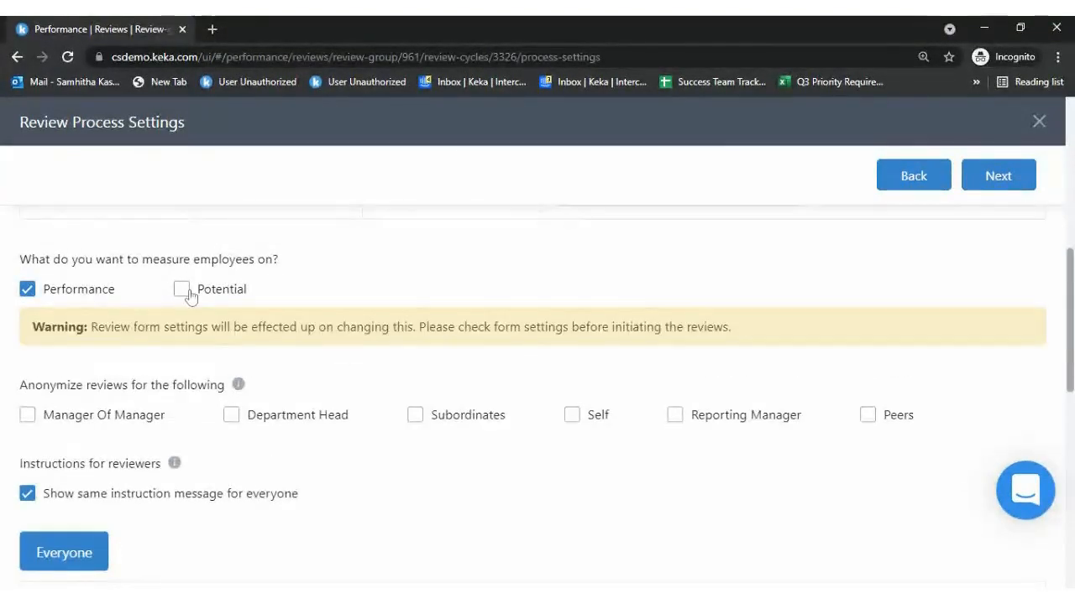
{"action": "left_click", "coordinate": [181, 289]}
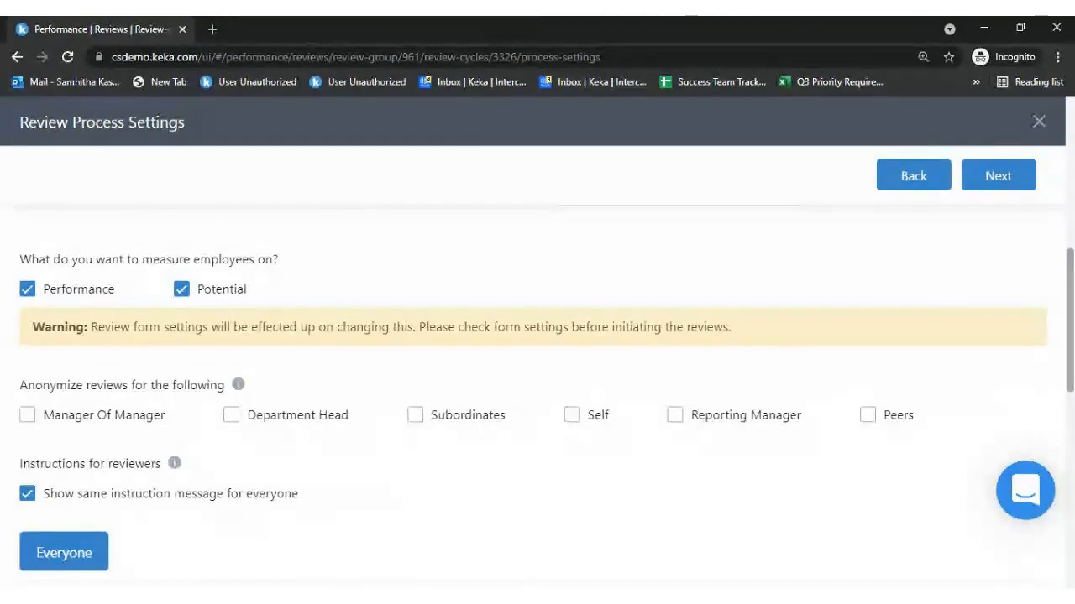
Anonymize reviews for the Manager Of Manager and the Department Head
{"action": "scroll", "coordinate": [1008, 326], "scroll_direction": "down", "scroll_amount": 3}
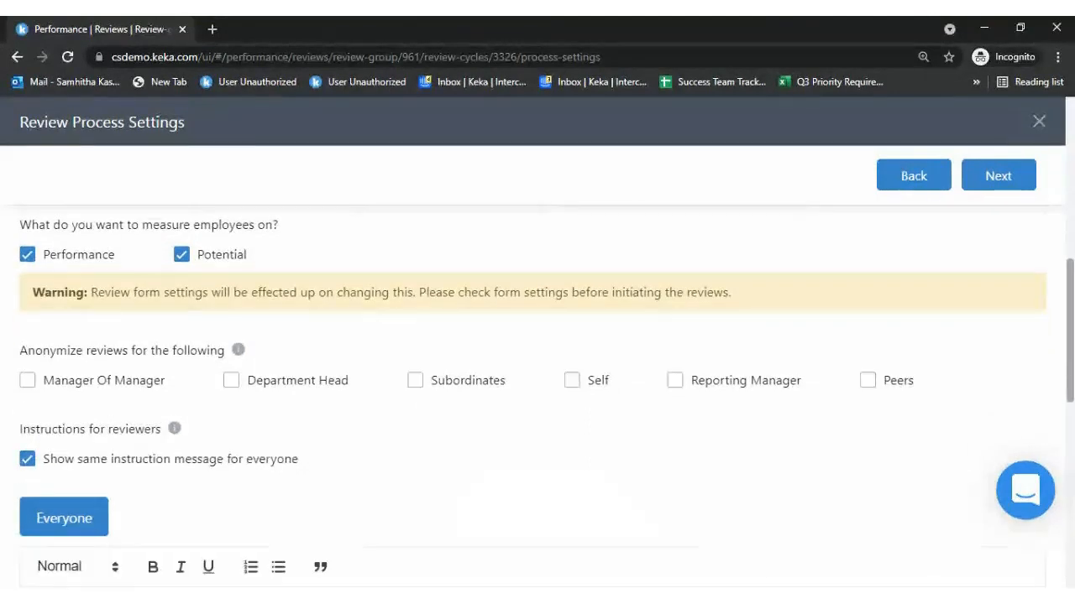
{"action": "scroll", "coordinate": [122, 361], "scroll_direction": "up", "scroll_amount": 3}
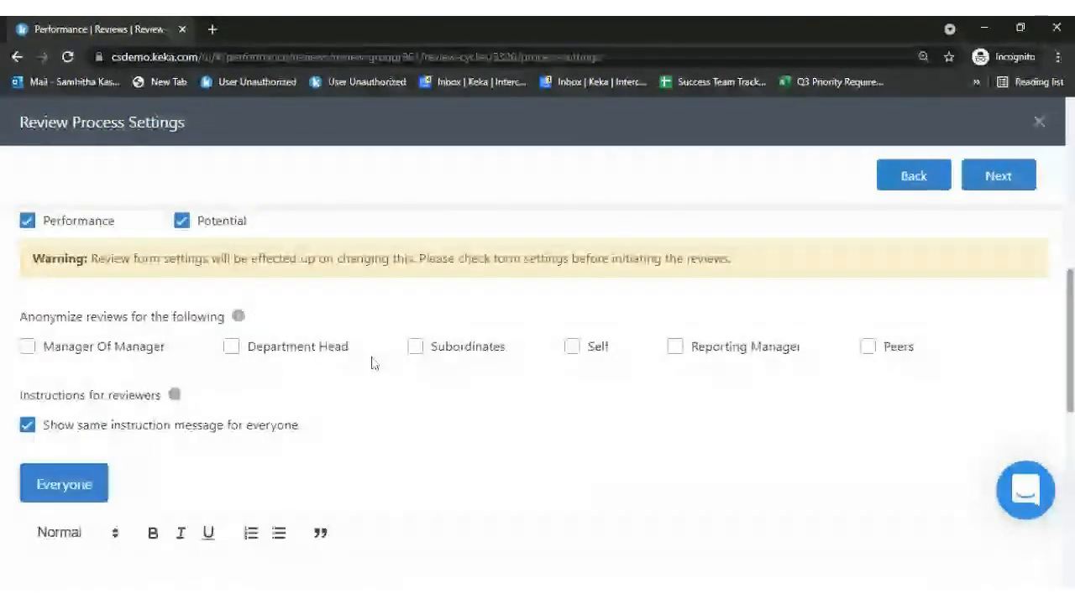
{"action": "left_click", "coordinate": [30, 358]}
{"action": "left_click", "coordinate": [232, 356]}
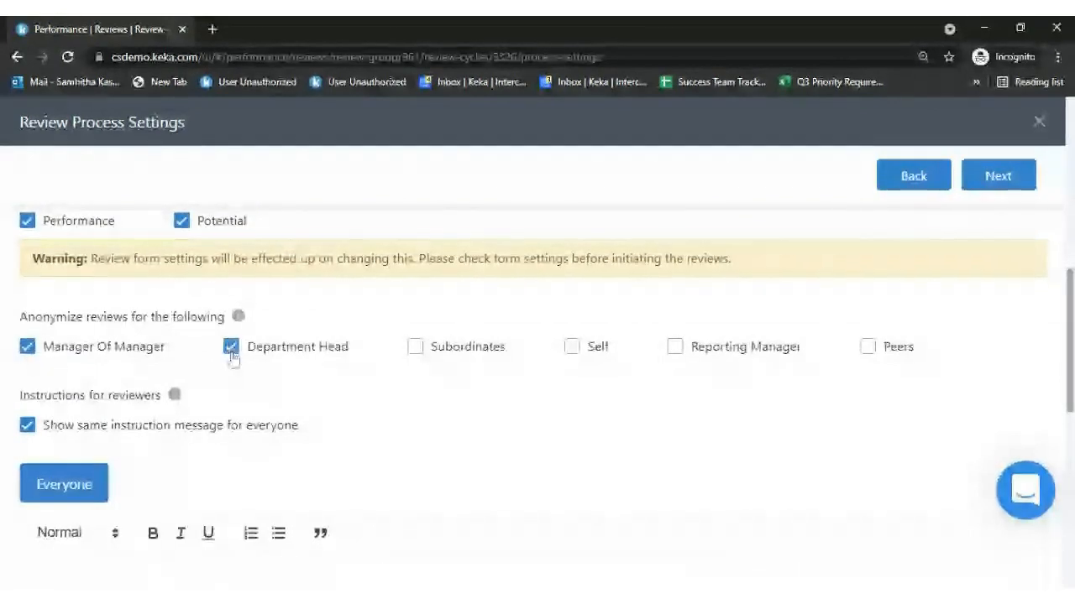
Turn off the shared instruction message, look through the separate reviewer instruction editors, and restore the same message for everyone
{"action": "scroll", "coordinate": [232, 356], "scroll_direction": "down", "scroll_amount": 2}
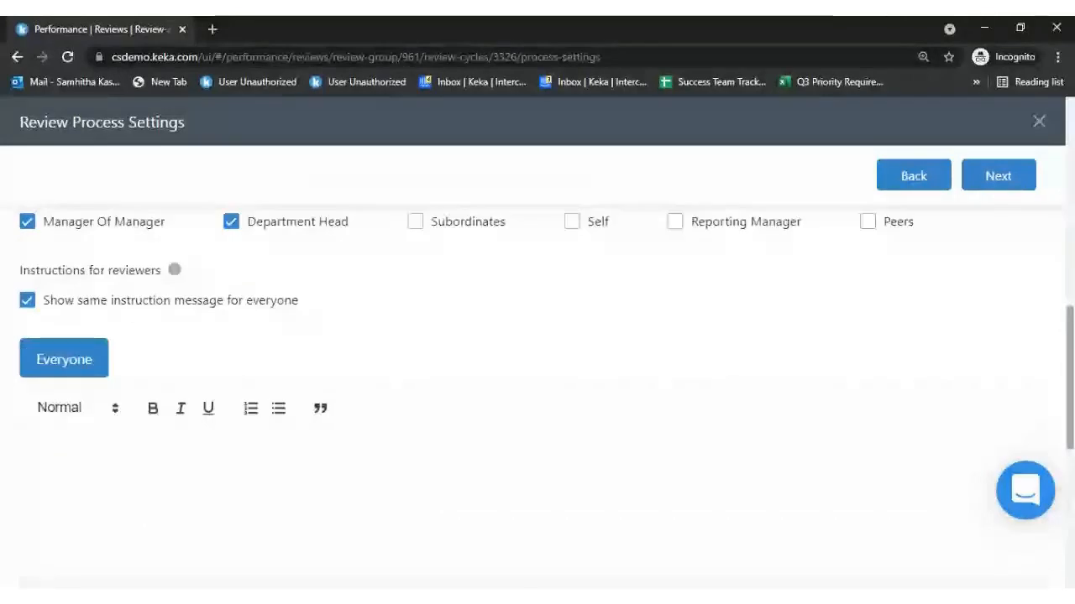
{"action": "scroll", "coordinate": [537, 378], "scroll_direction": "down", "scroll_amount": 1}
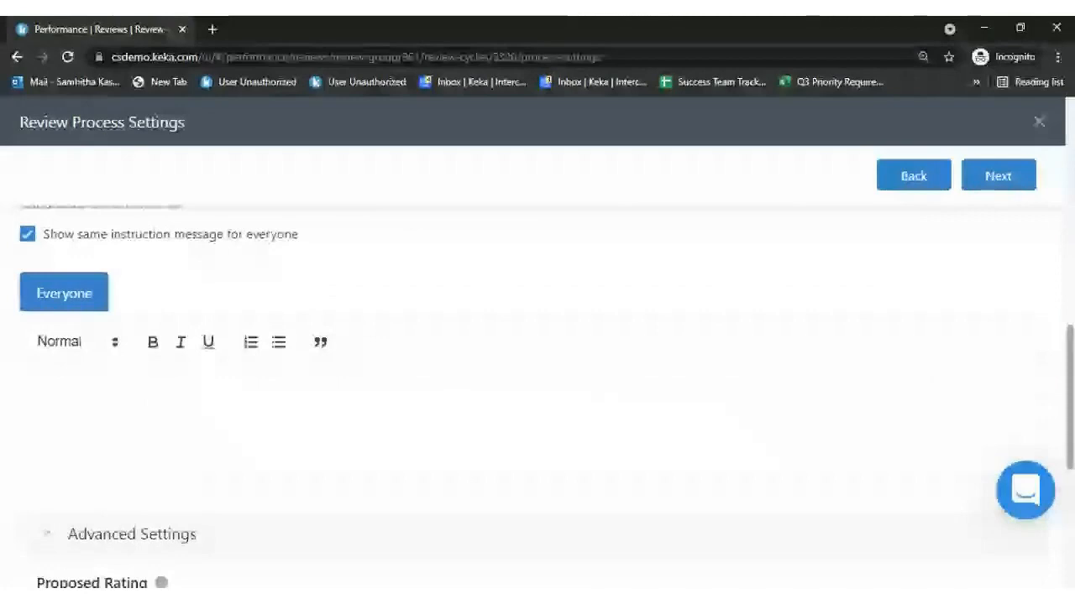
{"action": "left_click", "coordinate": [28, 237]}
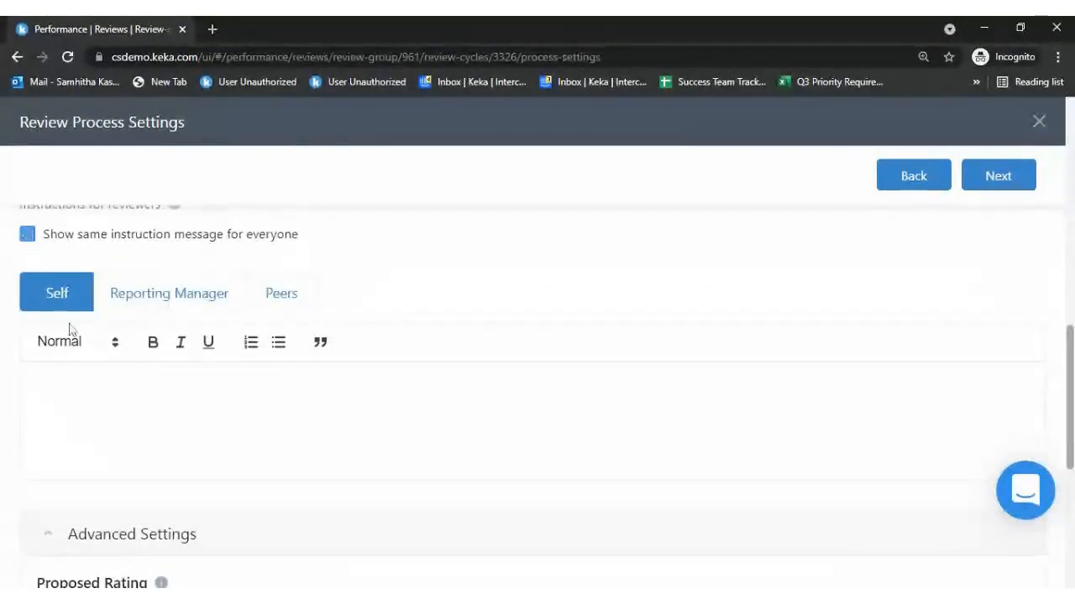
{"action": "left_click", "coordinate": [281, 293]}
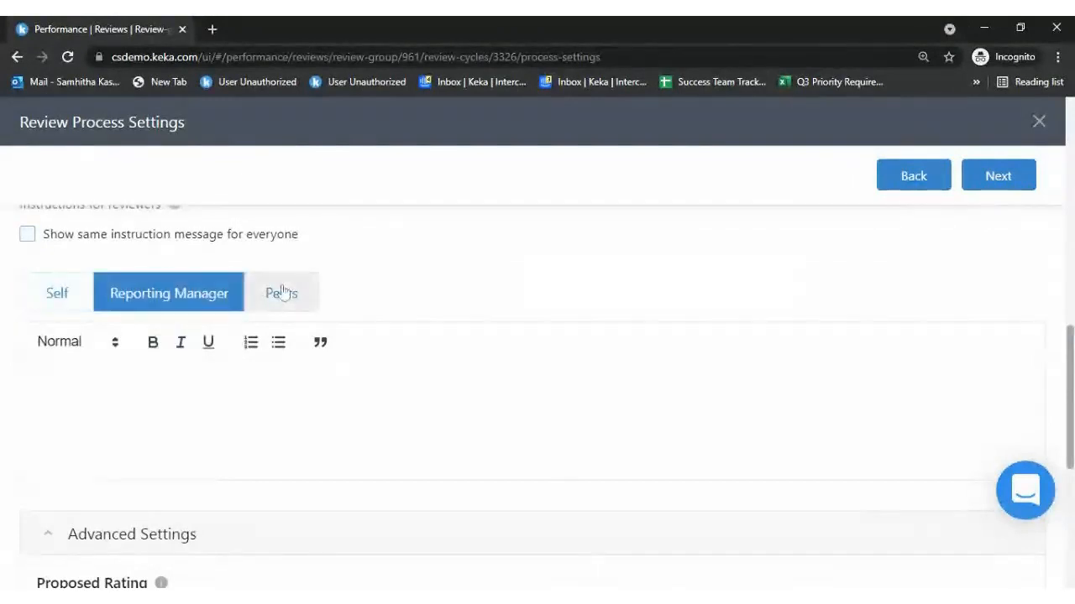
{"action": "left_click", "coordinate": [69, 304]}
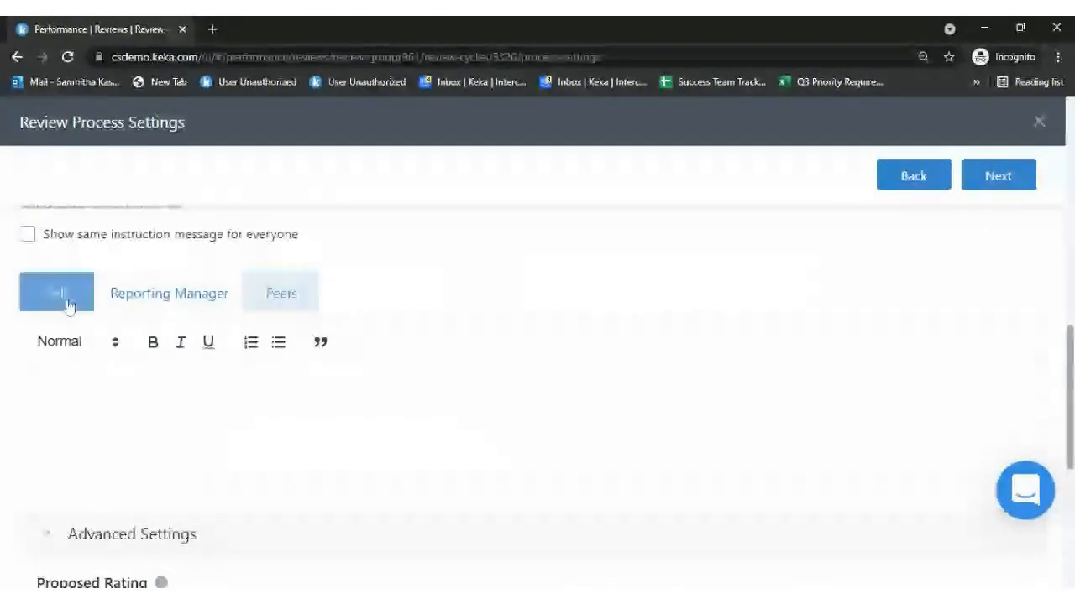
{"action": "left_click", "coordinate": [27, 235]}
Allow only the Reporting Manager to provide a proposed rating and make a comment mandatory with it
{"action": "scroll", "coordinate": [285, 286], "scroll_direction": "down", "scroll_amount": 3}
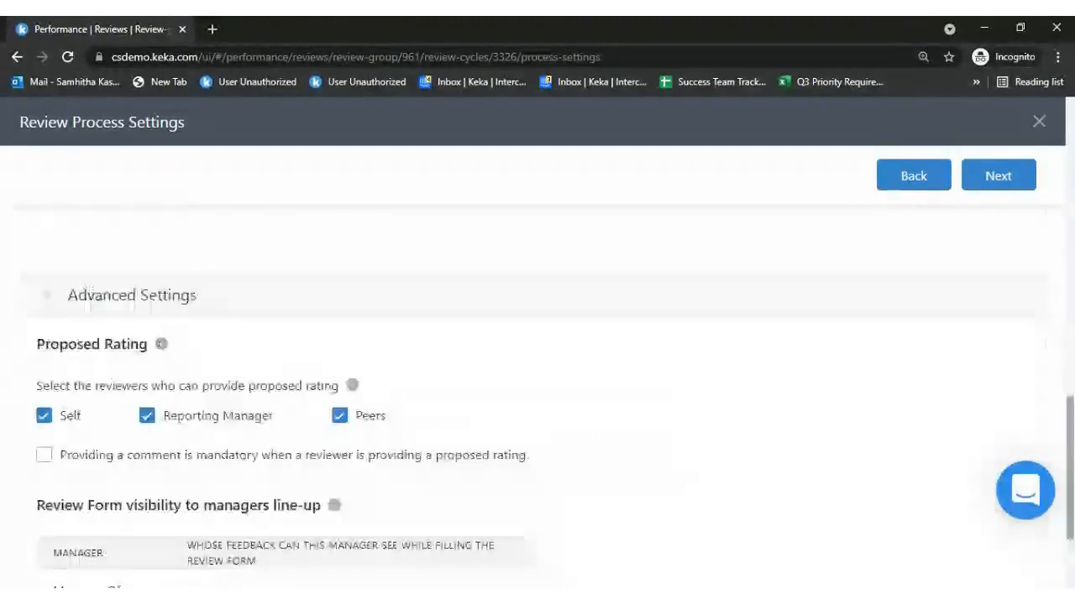
{"action": "scroll", "coordinate": [286, 378], "scroll_direction": "down", "scroll_amount": 1}
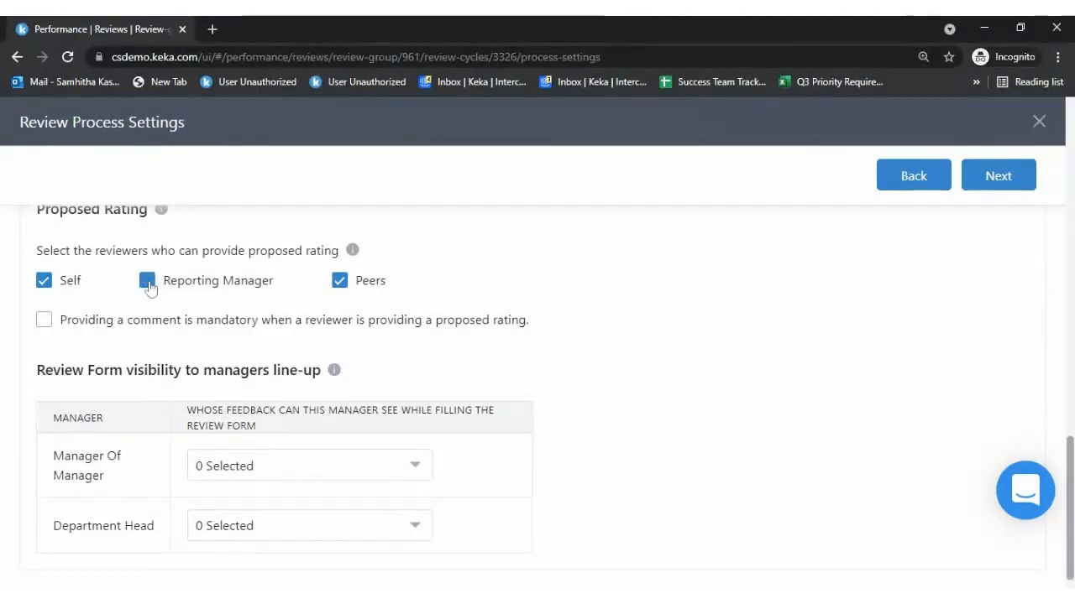
{"action": "left_click", "coordinate": [43, 284]}
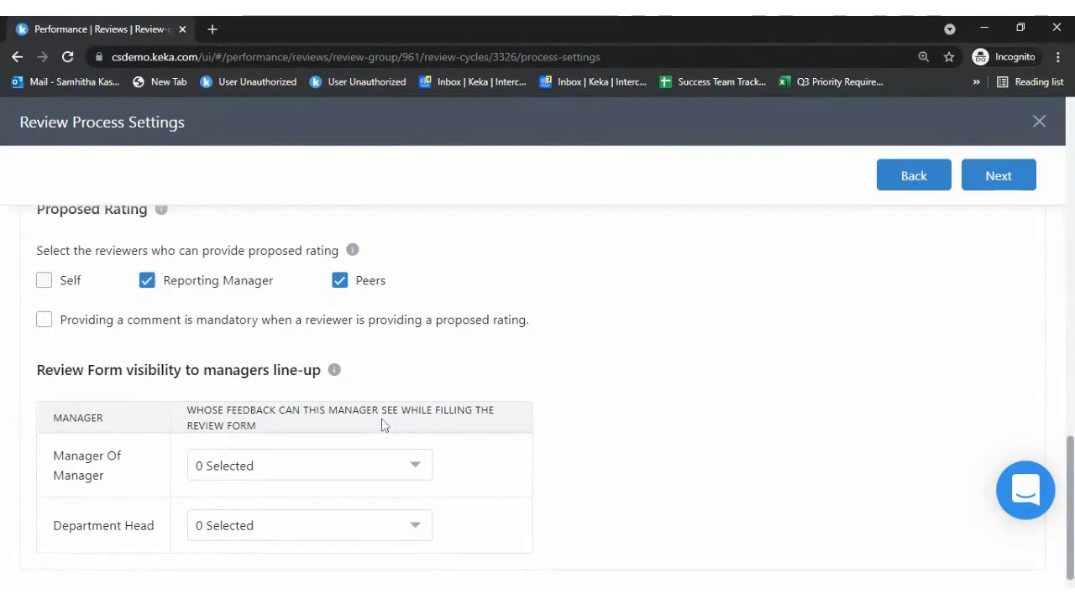
{"action": "left_click", "coordinate": [340, 280]}
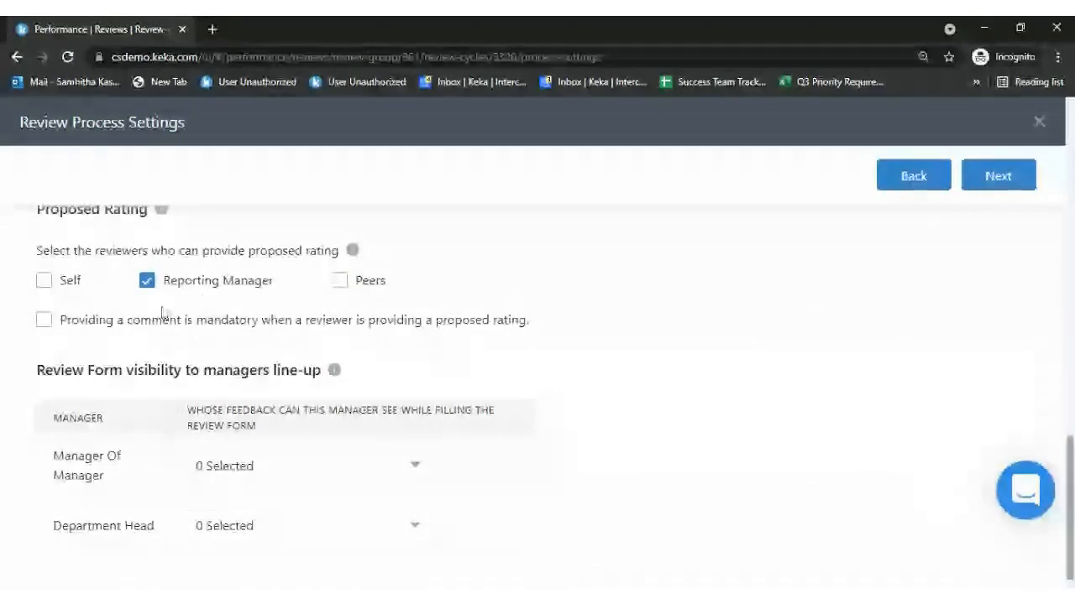
{"action": "left_click", "coordinate": [43, 324]}
Let the Manager Of Manager see feedback from Self, Reporting Manager and Peers while filling the review form
{"action": "scroll", "coordinate": [958, 579], "scroll_direction": "down", "scroll_amount": 1}
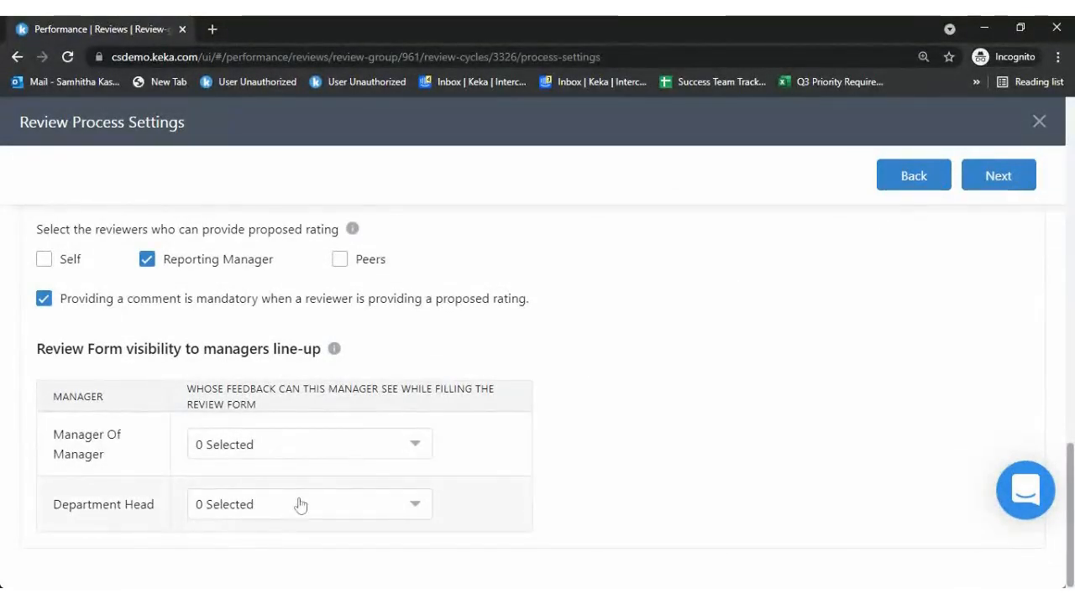
{"action": "left_click", "coordinate": [356, 439]}
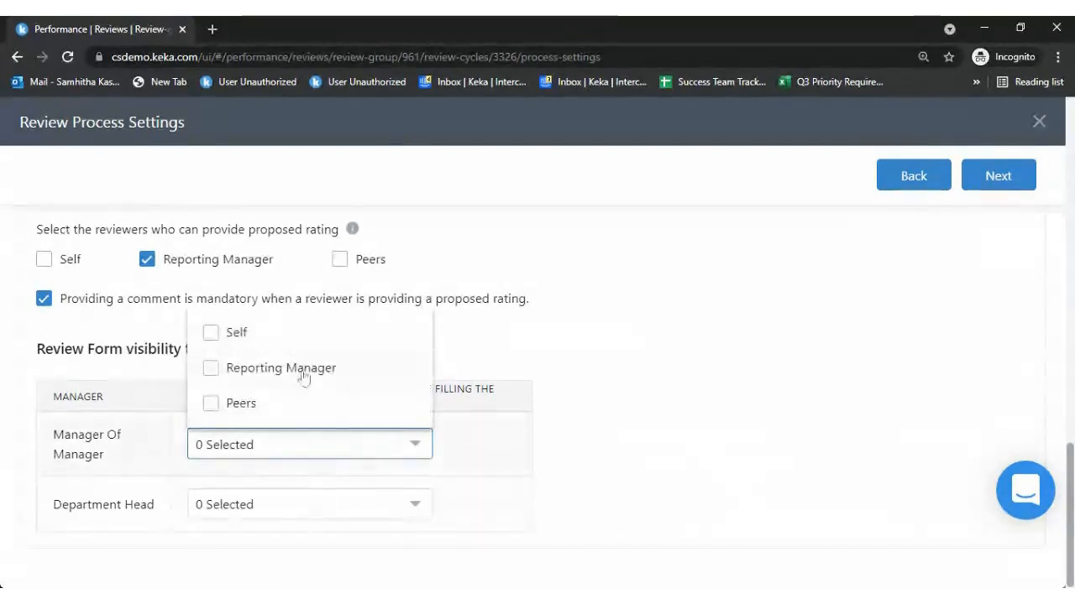
{"action": "left_click", "coordinate": [257, 334]}
{"action": "left_click", "coordinate": [255, 367]}
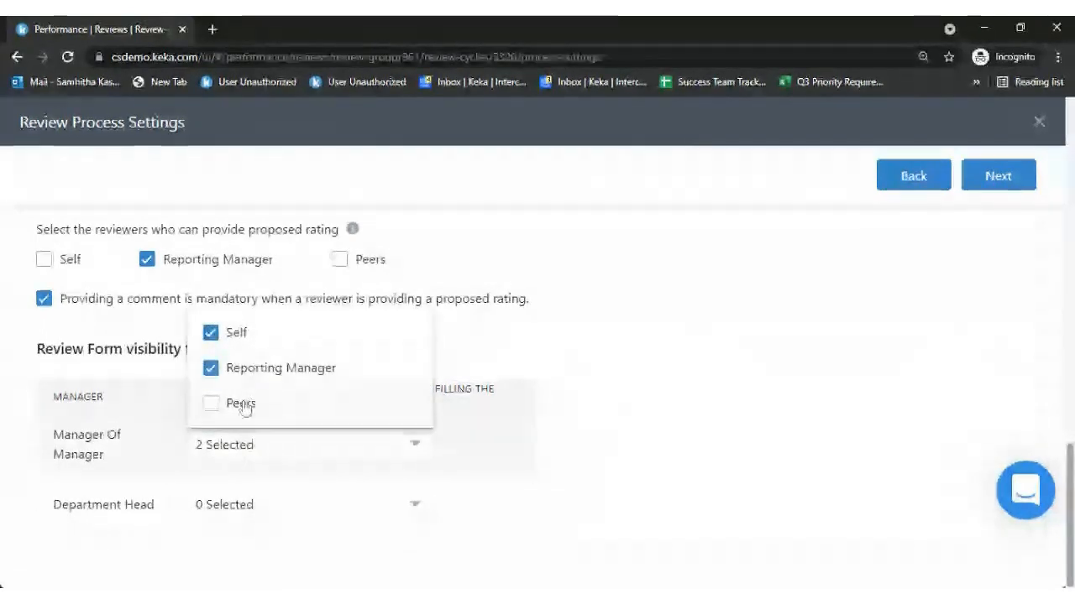
{"action": "left_click", "coordinate": [240, 403]}
Let the Department Head see feedback from Self, Reporting Manager and Peers while filling the review form
{"action": "left_click", "coordinate": [274, 502]}
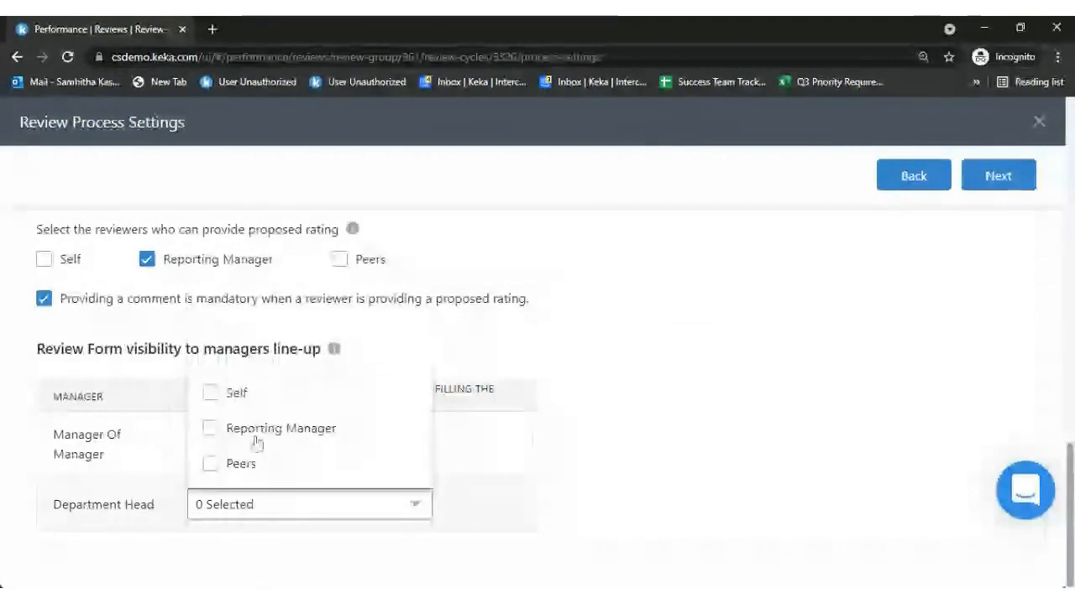
{"action": "left_click", "coordinate": [263, 397]}
{"action": "left_click", "coordinate": [260, 429]}
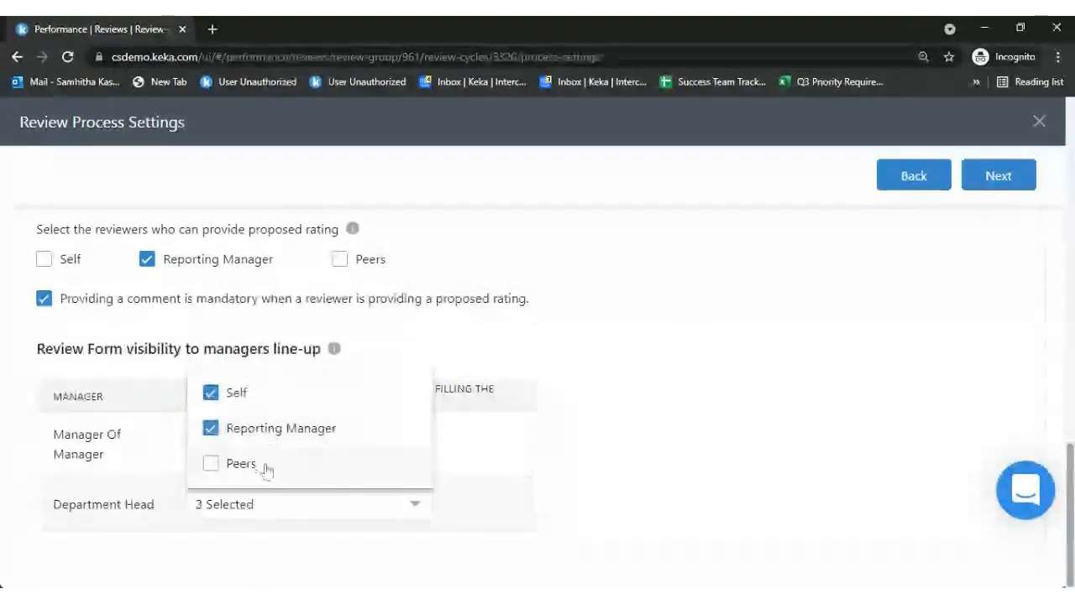
Include Peers in the feedback visible to the Department Head and proceed to the Calibration stage
{"action": "left_click", "coordinate": [262, 466]}
{"action": "left_click", "coordinate": [995, 178]}
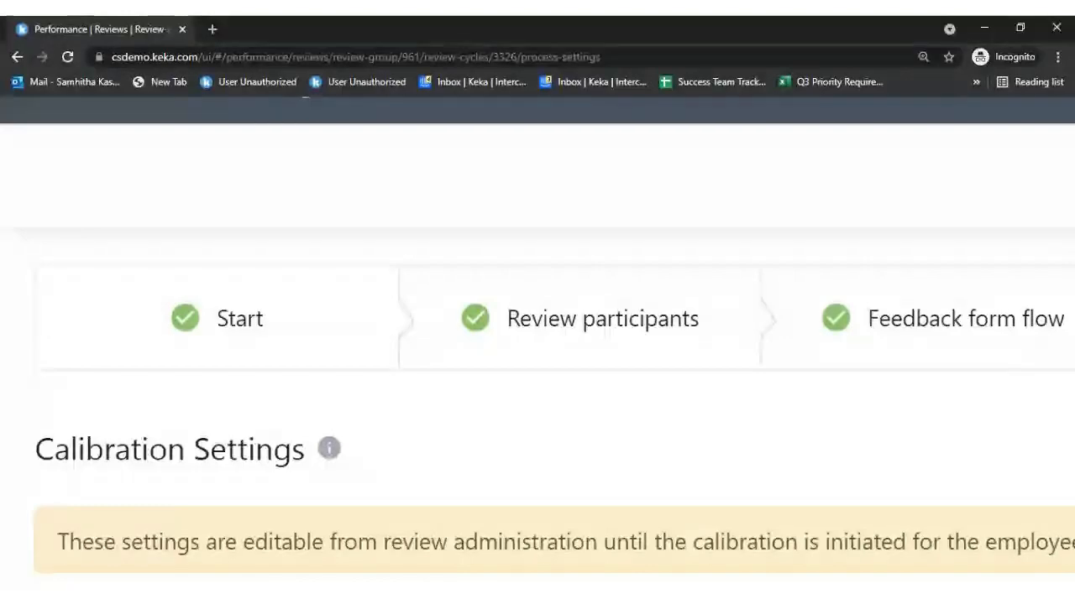
{"action": "scroll", "coordinate": [537, 370], "scroll_direction": "down", "scroll_amount": 2}
{"action": "scroll", "coordinate": [537, 349], "scroll_direction": "down", "scroll_amount": 5}
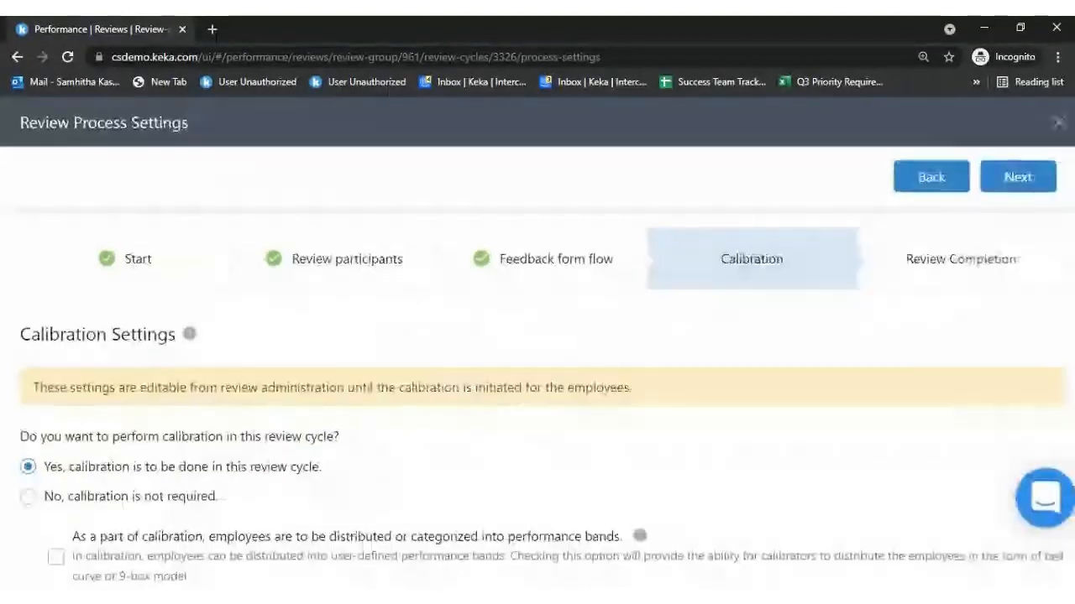
{"action": "left_click", "coordinate": [812, 319]}
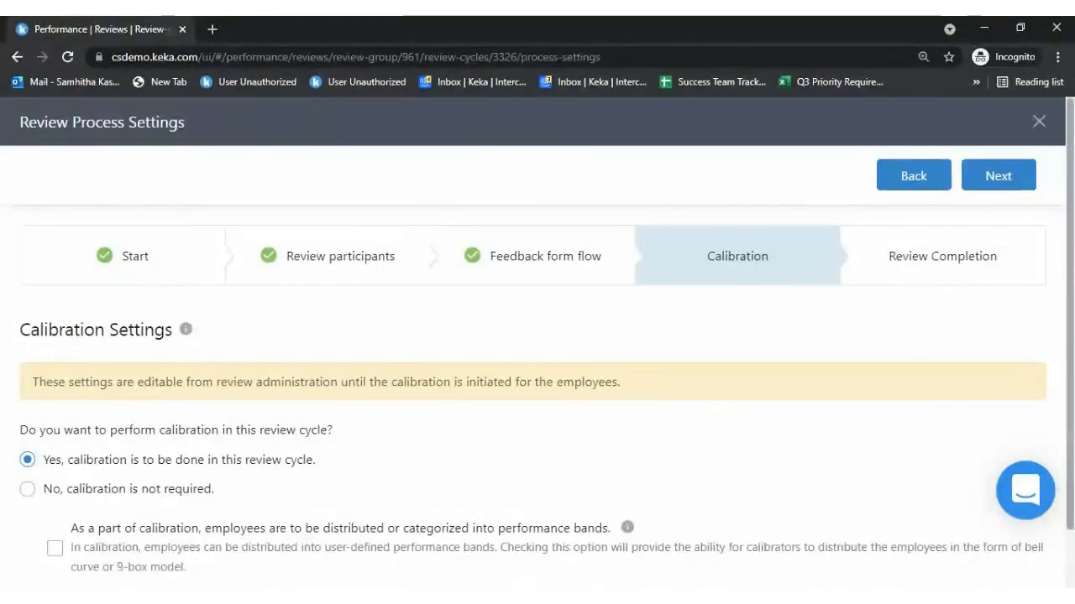
Add a meeting step named "1:1 Meeting" between Feedback form flow and Calibration
{"action": "mouse_move", "coordinate": [645, 251]}
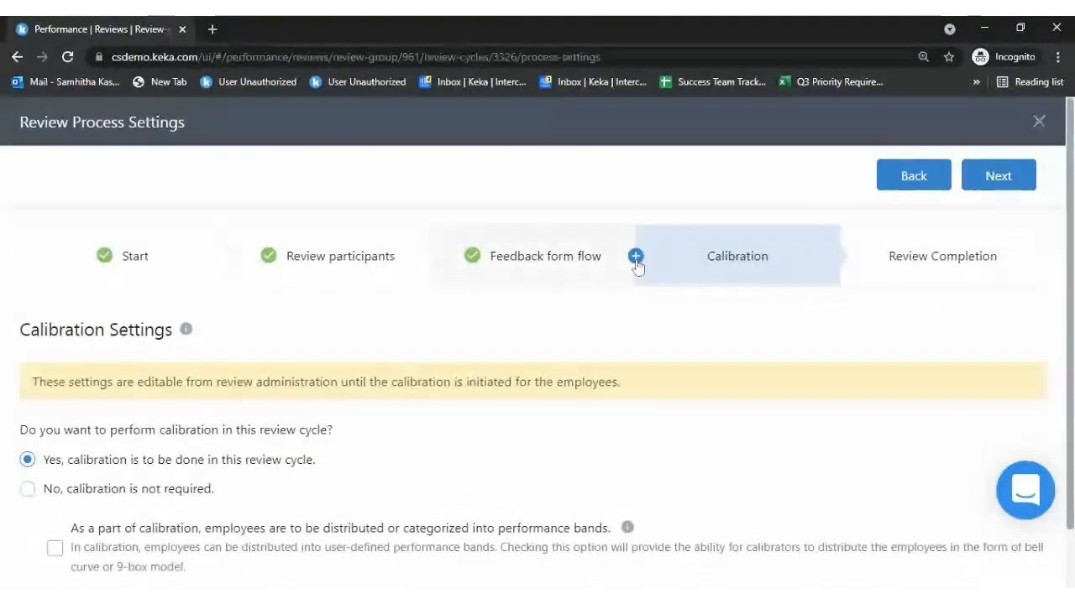
{"action": "left_click", "coordinate": [638, 264]}
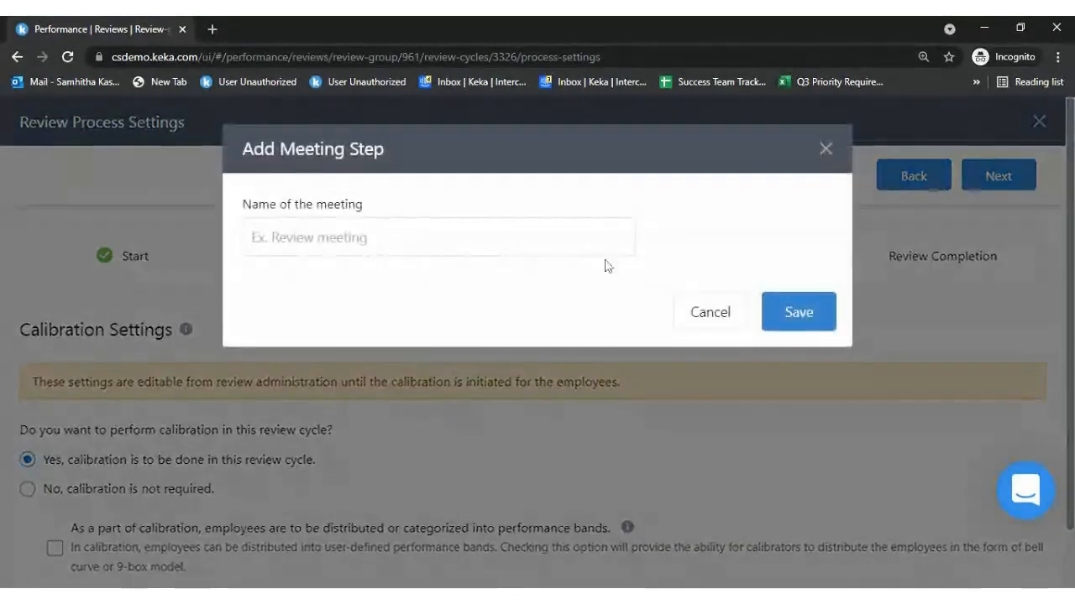
{"action": "type", "text": "1:1 M"}
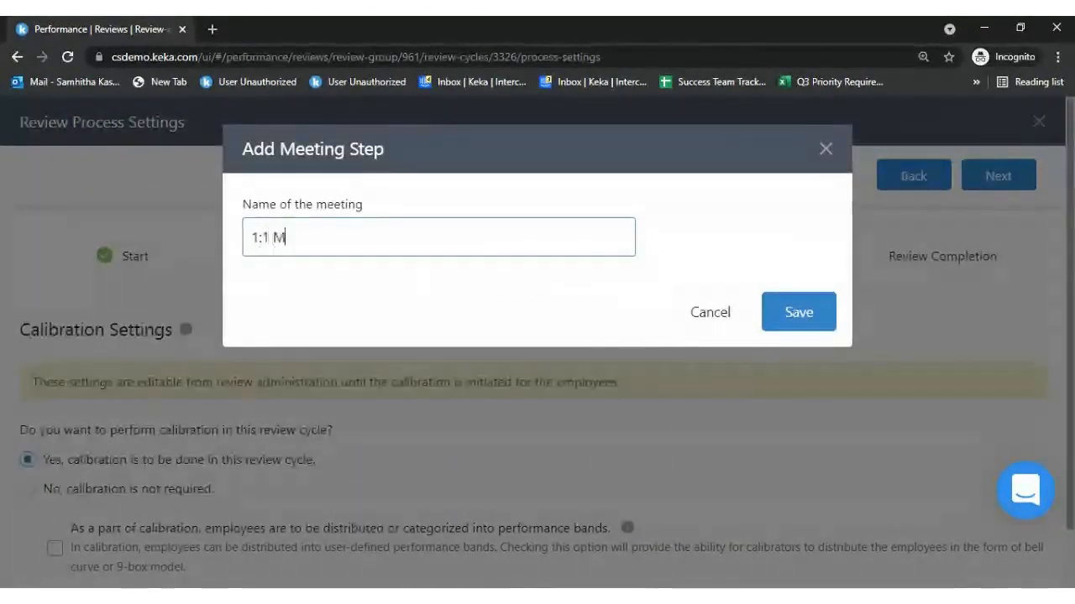
{"action": "type", "text": "eeting"}
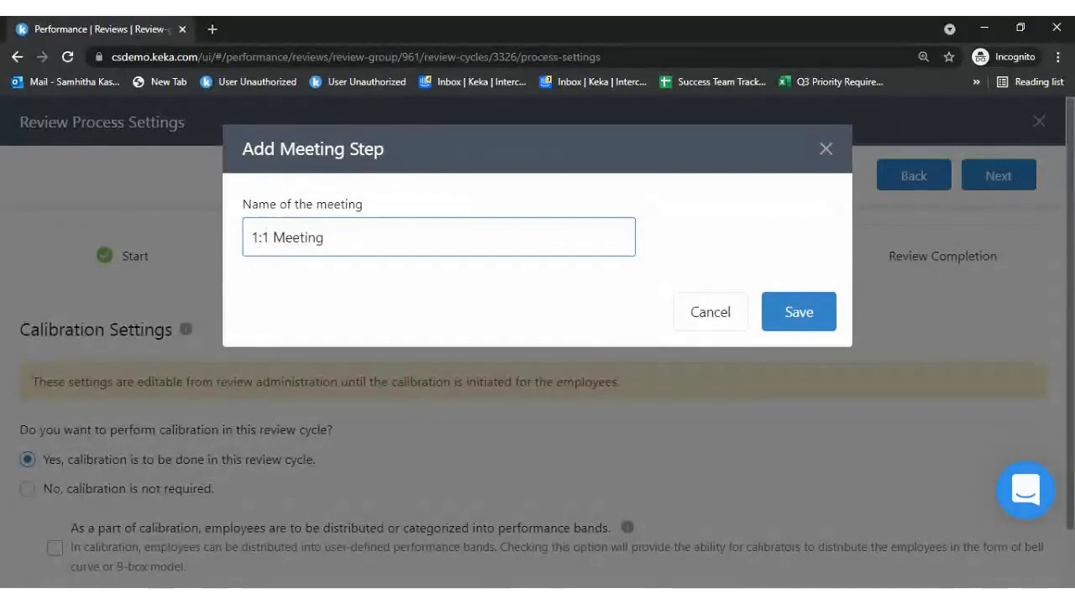
{"action": "left_click", "coordinate": [808, 310]}
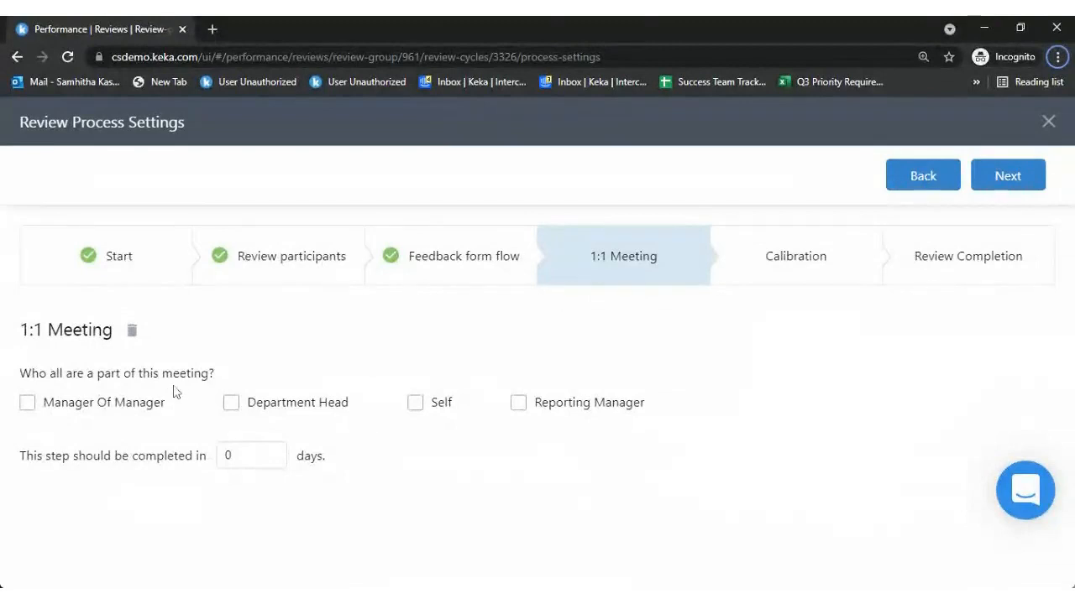
Make Manager Of Manager and Department Head part of the 1:1 Meeting, with Department Head filling the summary and completion due in 3 days
{"action": "left_click", "coordinate": [26, 405]}
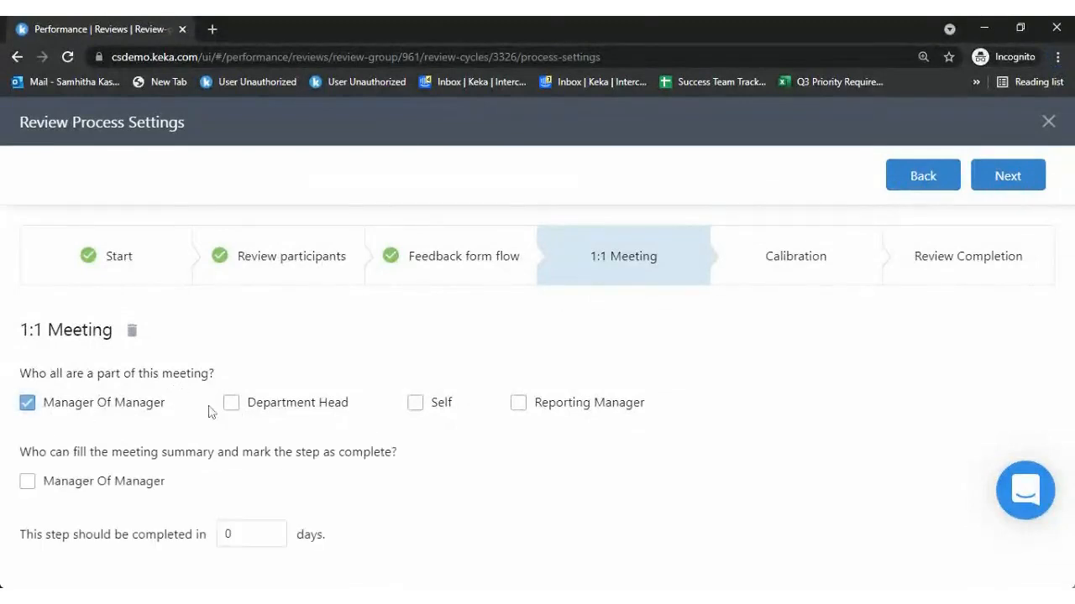
{"action": "left_click", "coordinate": [231, 404]}
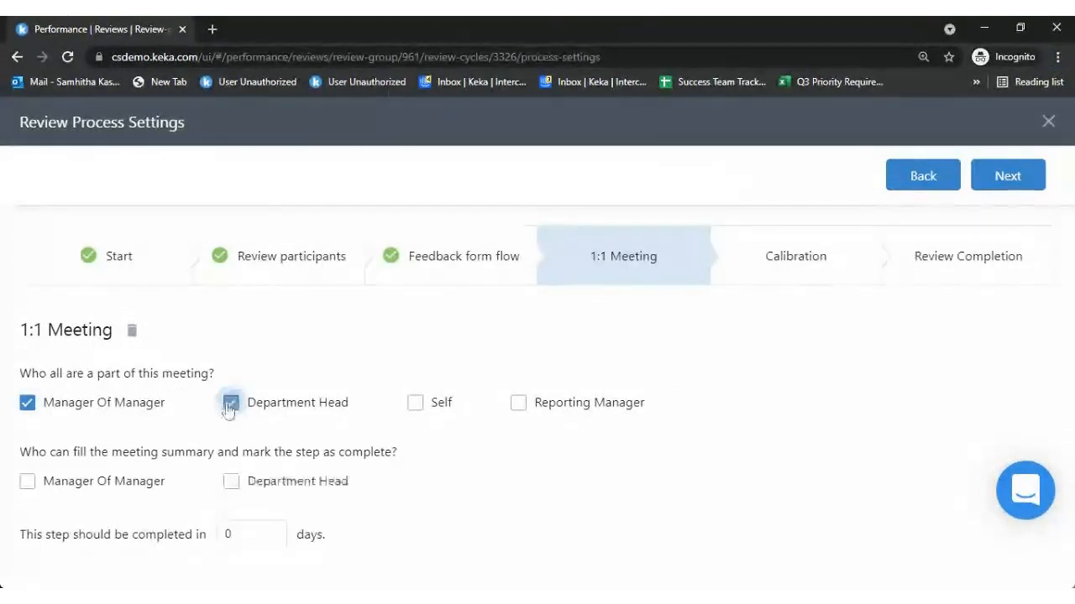
{"action": "left_click", "coordinate": [232, 481]}
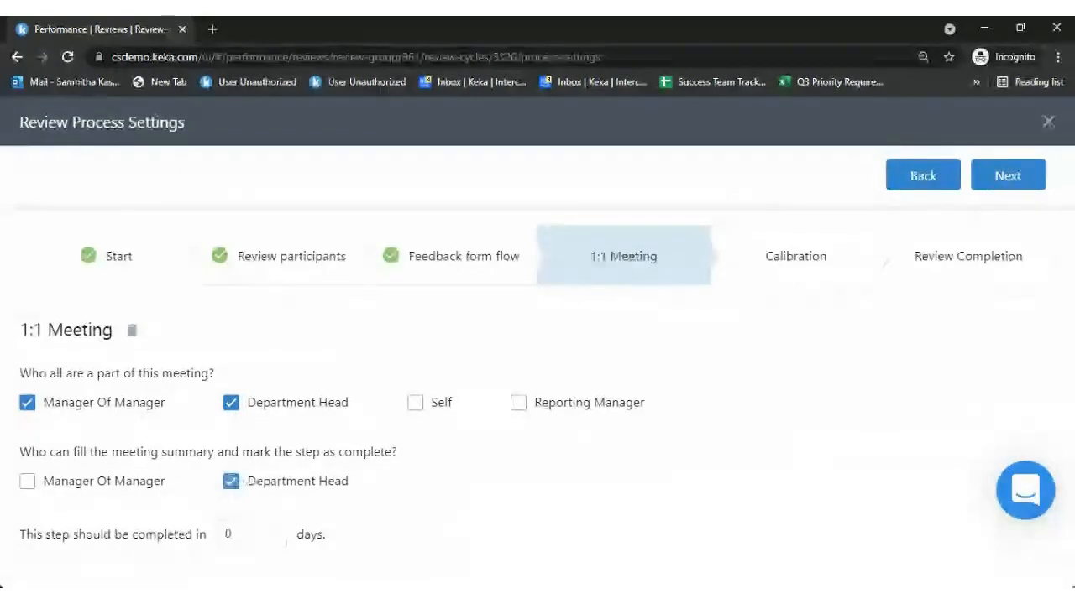
{"action": "type", "text": "3"}
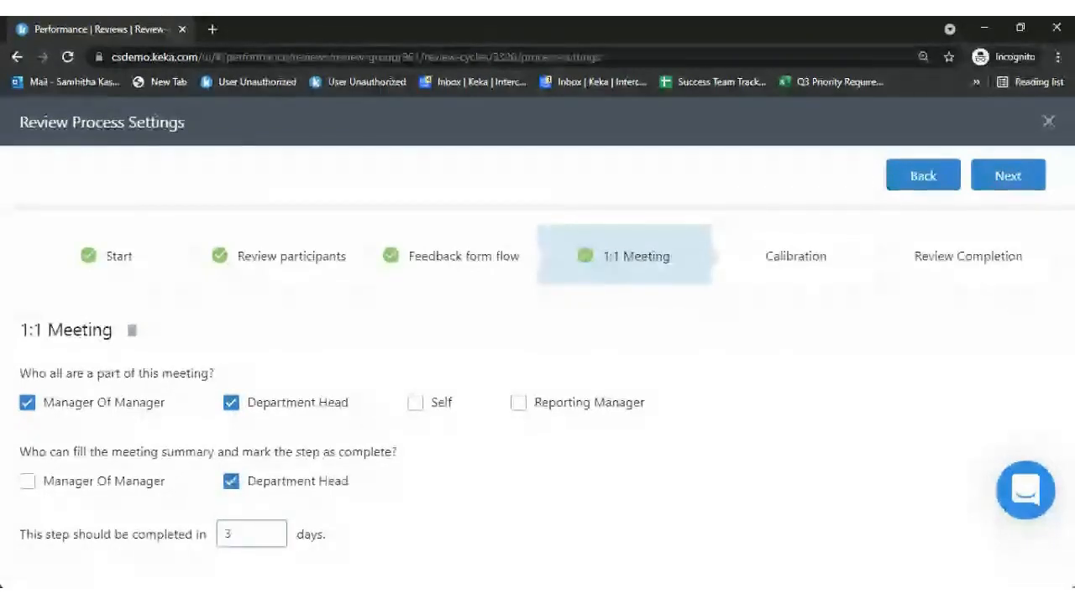
In the Calibration stage, enable distributing employees into performance bands as part of calibration
{"action": "left_click", "coordinate": [818, 275]}
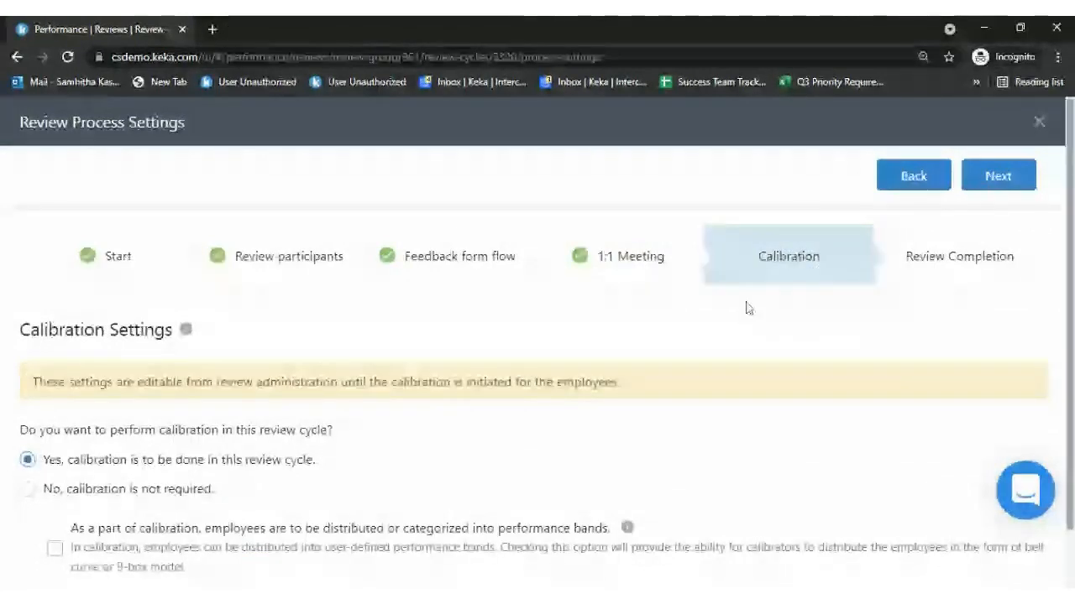
{"action": "scroll", "coordinate": [744, 307], "scroll_direction": "down", "scroll_amount": 1}
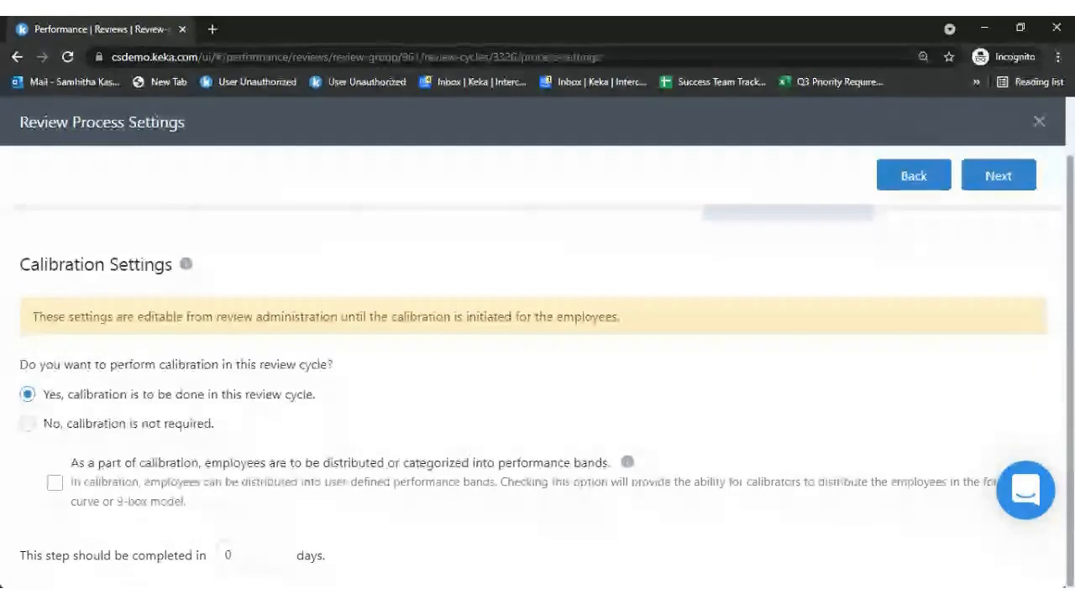
{"action": "left_click", "coordinate": [54, 484]}
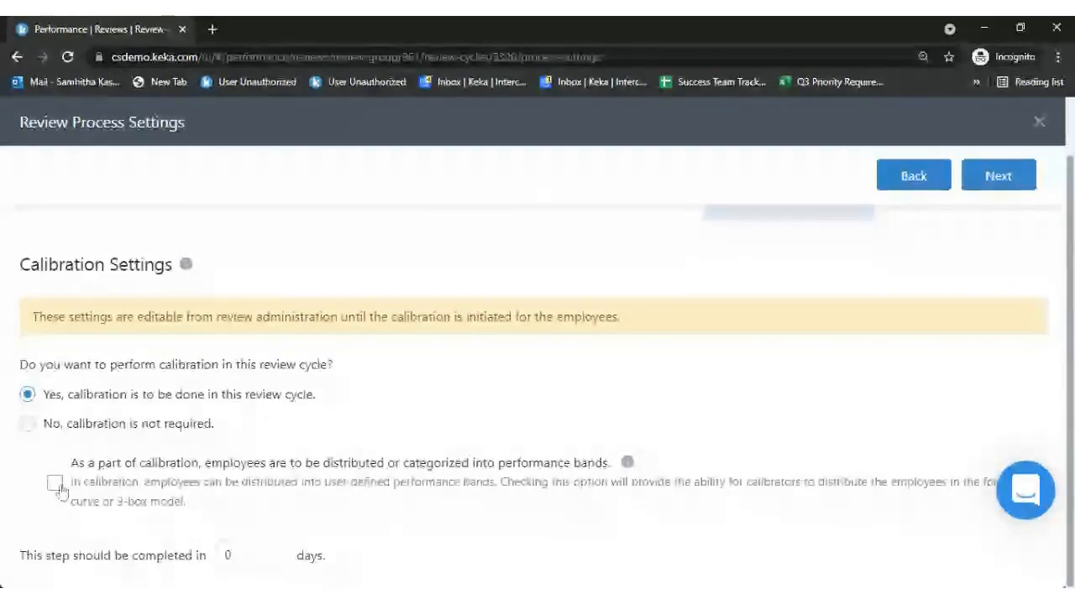
{"action": "scroll", "coordinate": [798, 388], "scroll_direction": "down", "scroll_amount": 1}
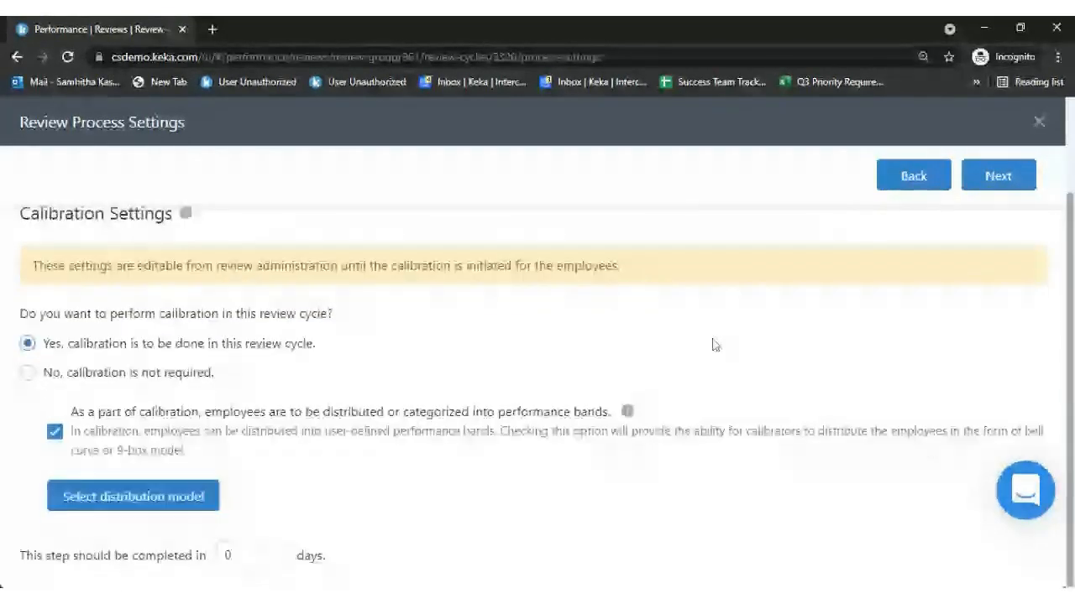
Create a Bell Curve Model distribution with 3 performance bands, after viewing the 9-Box Model options
{"action": "left_click", "coordinate": [132, 497]}
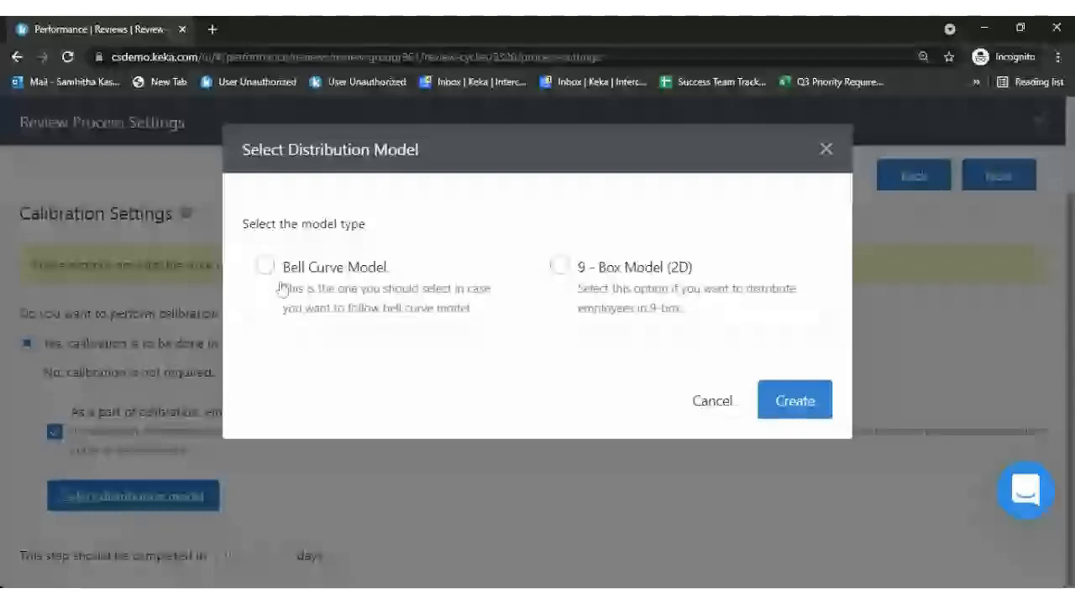
{"action": "left_click", "coordinate": [556, 267]}
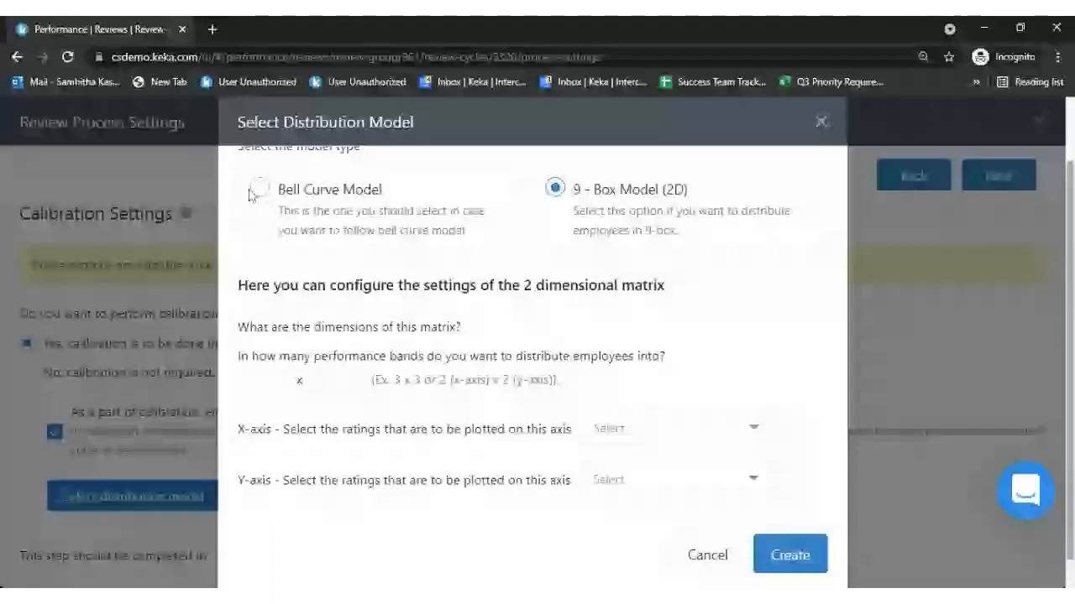
{"action": "left_click", "coordinate": [263, 196]}
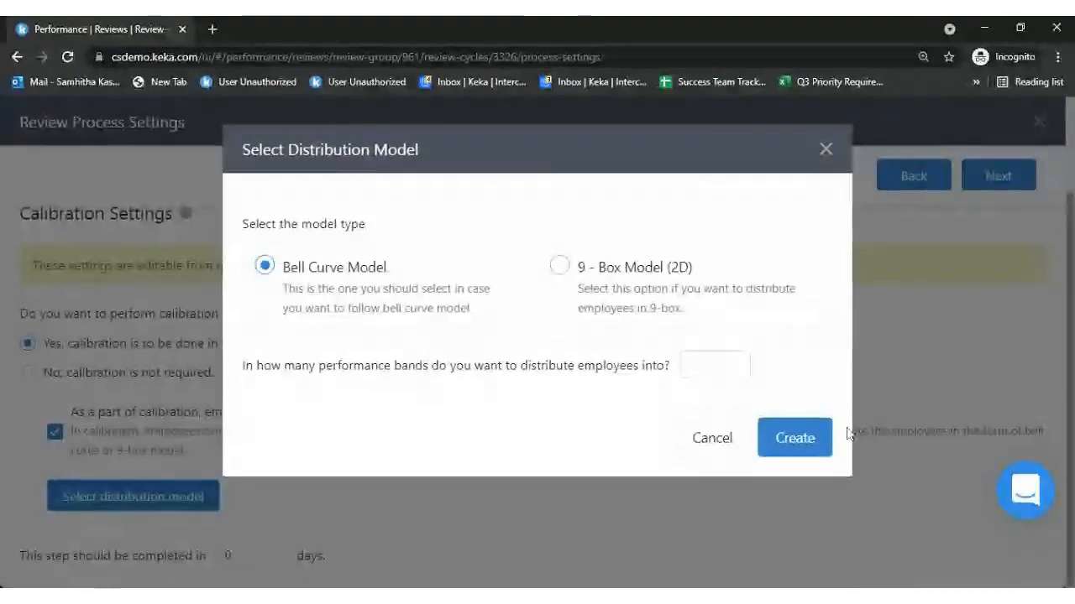
{"action": "left_click", "coordinate": [808, 439]}
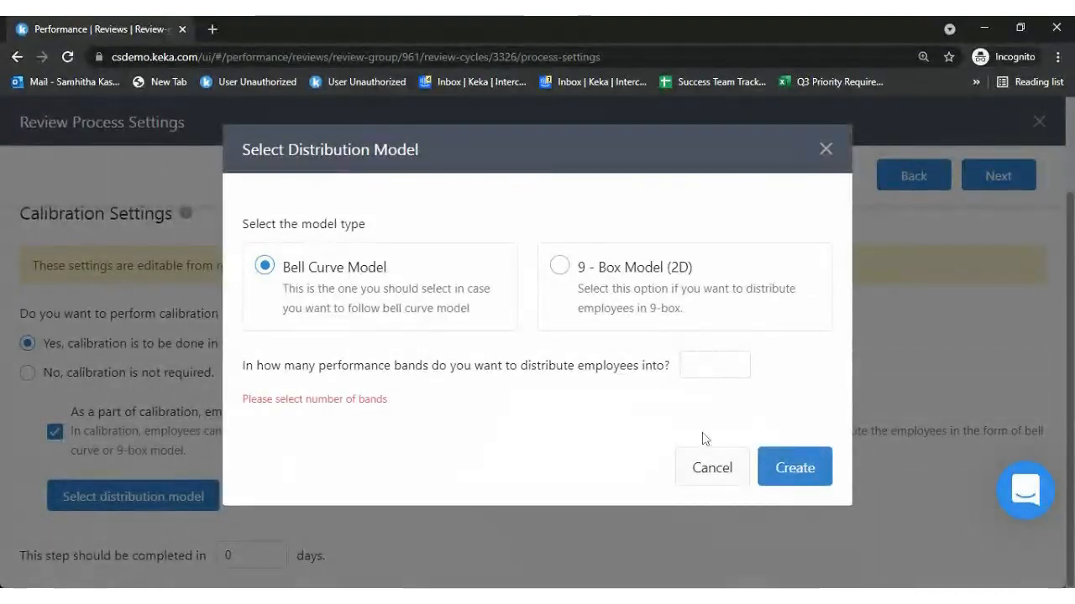
{"action": "left_click", "coordinate": [691, 366]}
{"action": "type", "text": "3"}
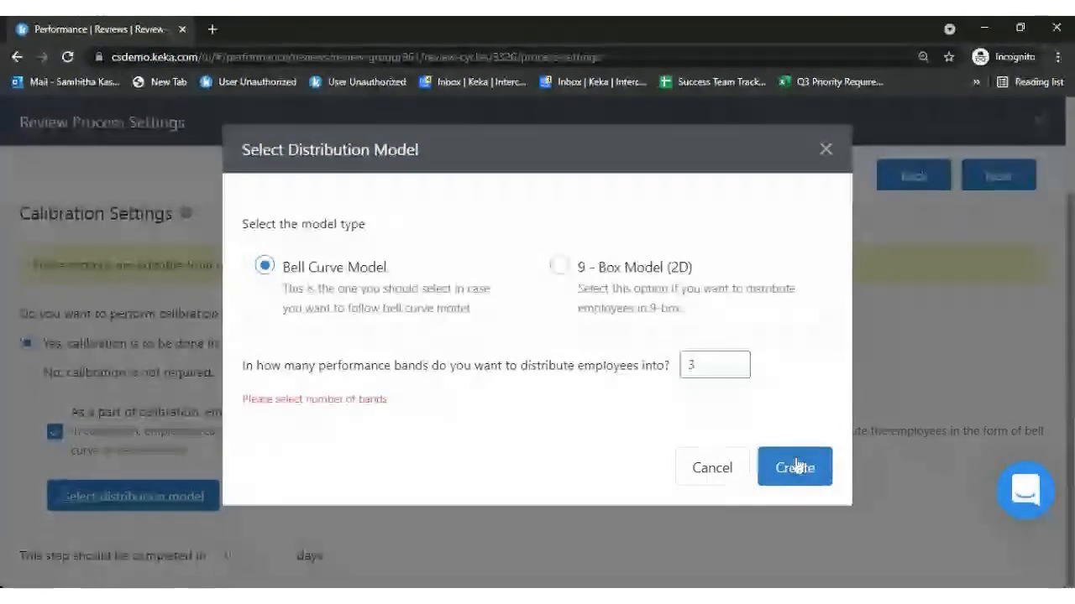
{"action": "left_click", "coordinate": [796, 467]}
{"action": "left_click", "coordinate": [795, 453]}
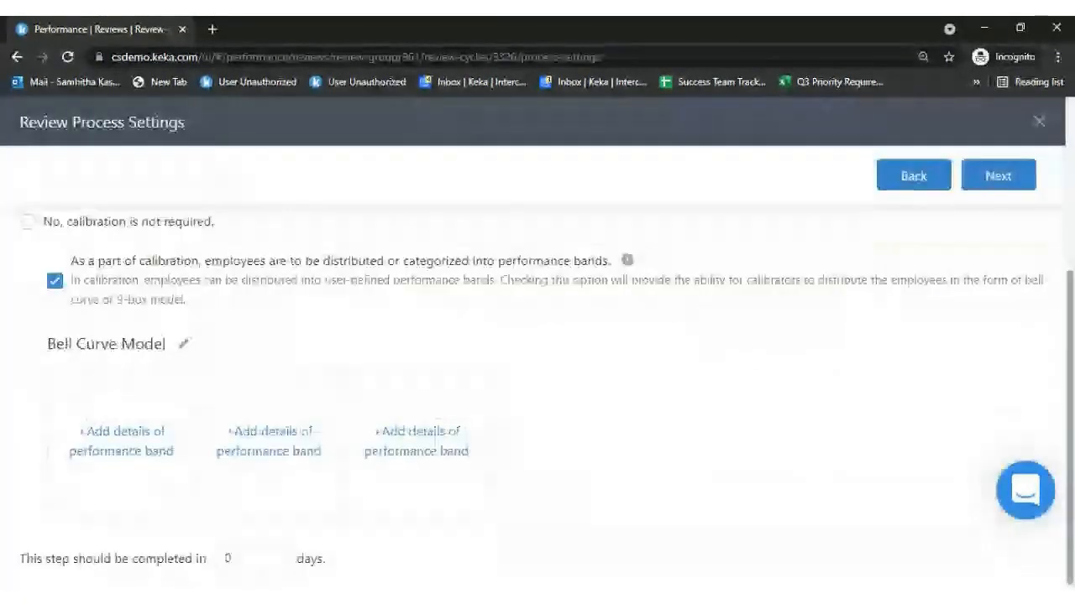
Add the first performance band with employee-visible label A and internal name "Exceed Expectations"
{"action": "left_click", "coordinate": [120, 436]}
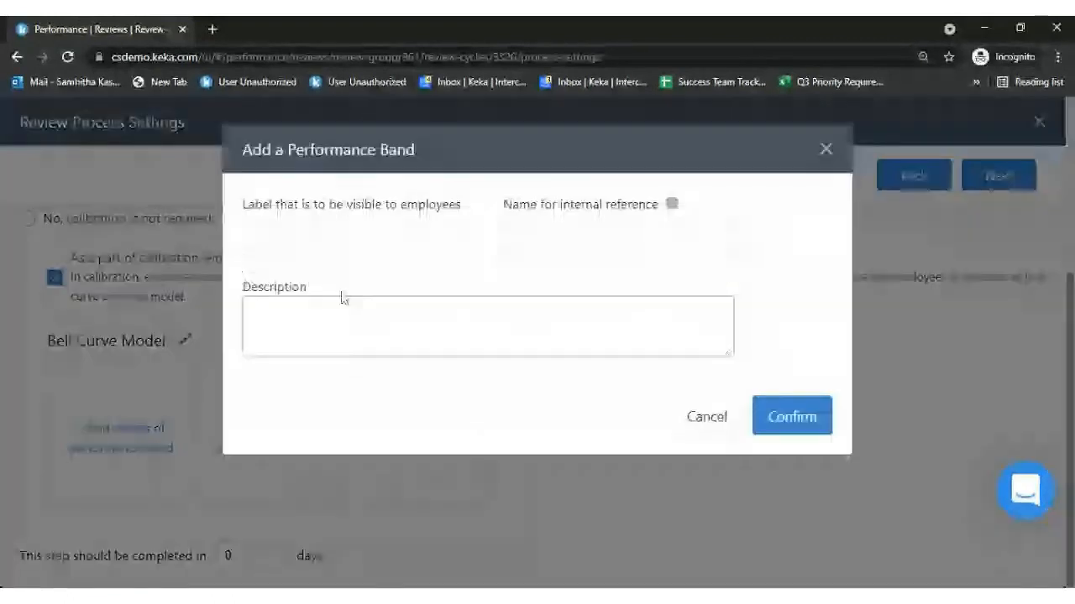
{"action": "type", "text": "A"}
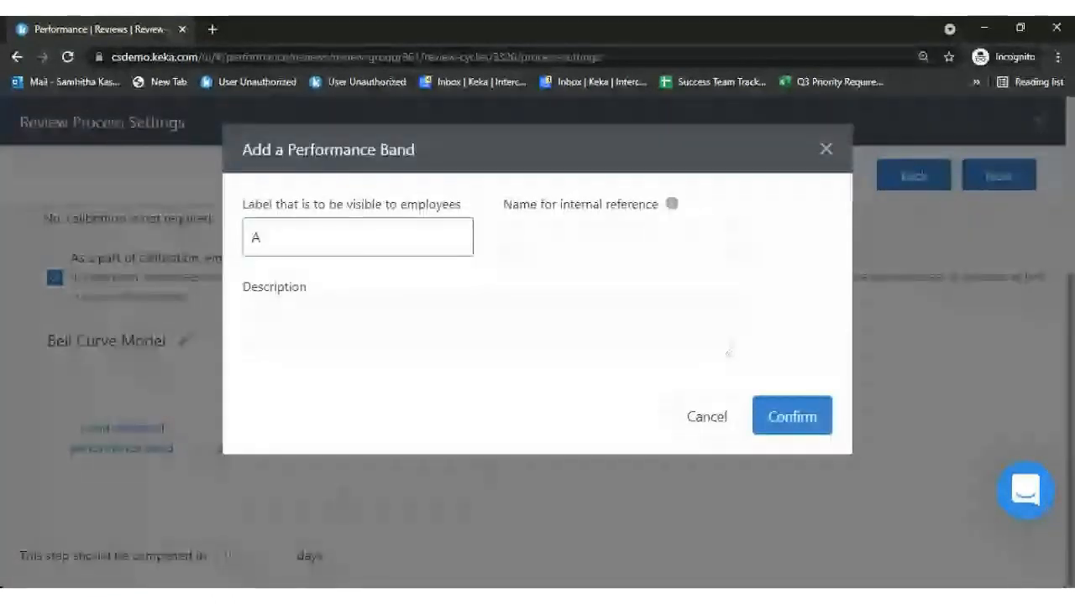
{"action": "key", "text": "Tab"}
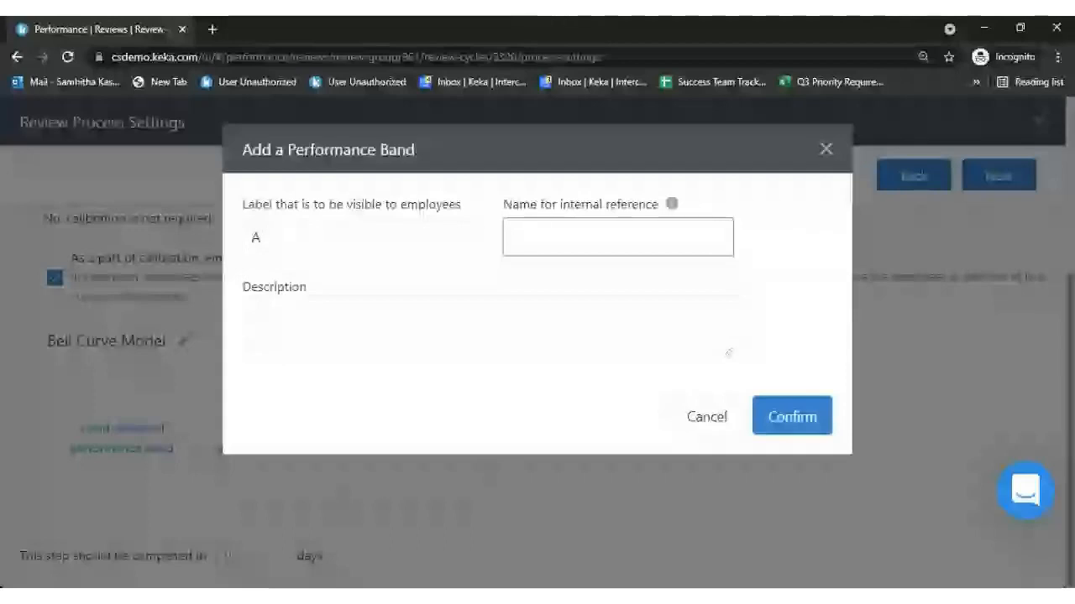
{"action": "type", "text": "M"}
{"action": "key", "text": "BackSpace"}
{"action": "type", "text": "Exceed Exect"}
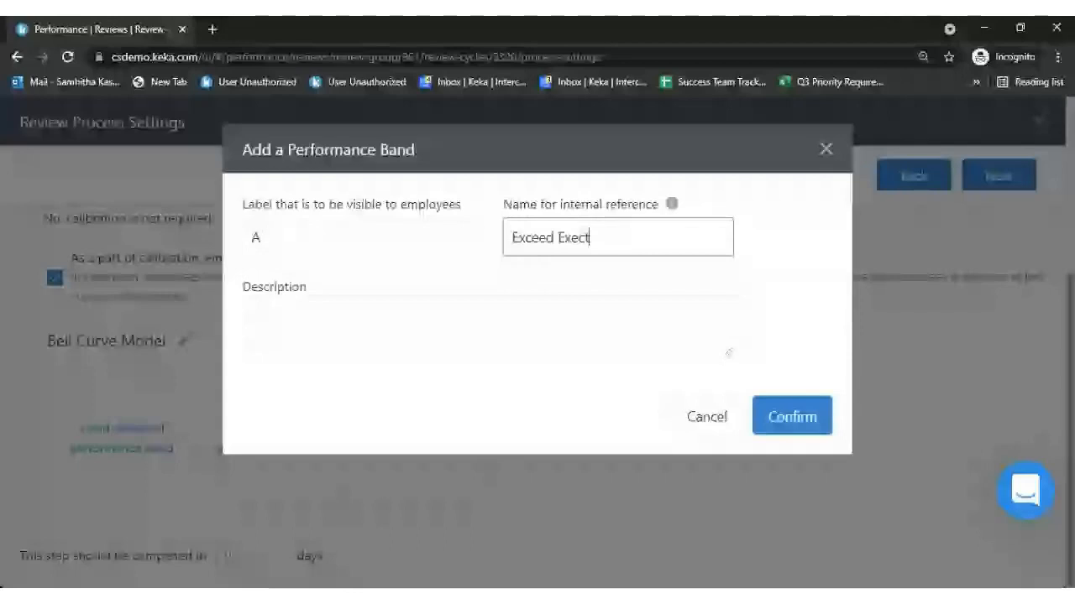
{"action": "key", "text": "BackSpace"}
{"action": "key", "text": "BackSpace"}
{"action": "key", "text": "BackSpace"}
{"action": "type", "text": "pectat"}
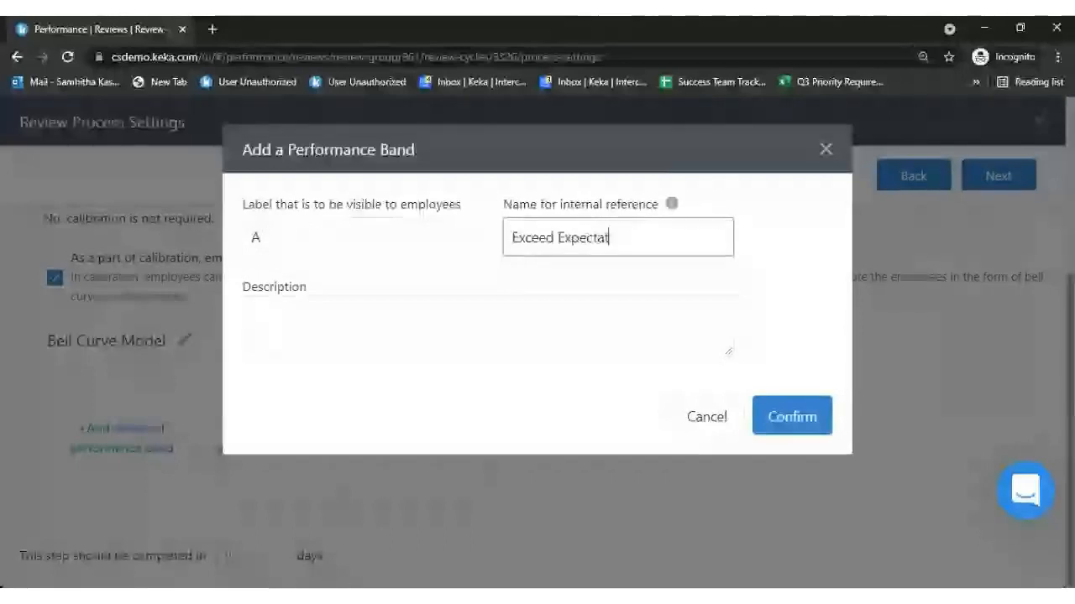
{"action": "type", "text": "ions"}
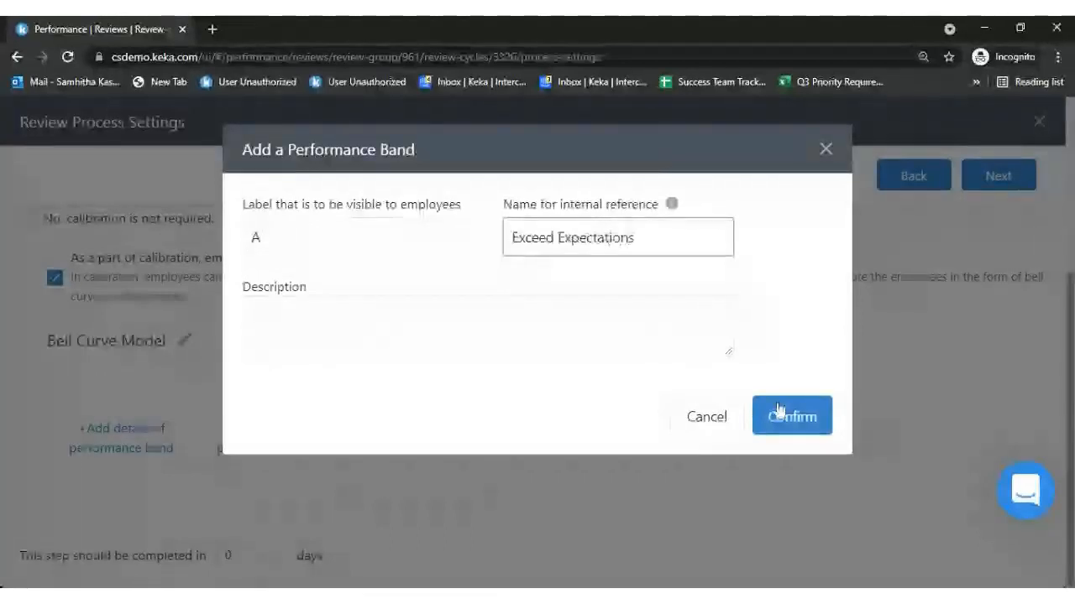
{"action": "left_click", "coordinate": [778, 412]}
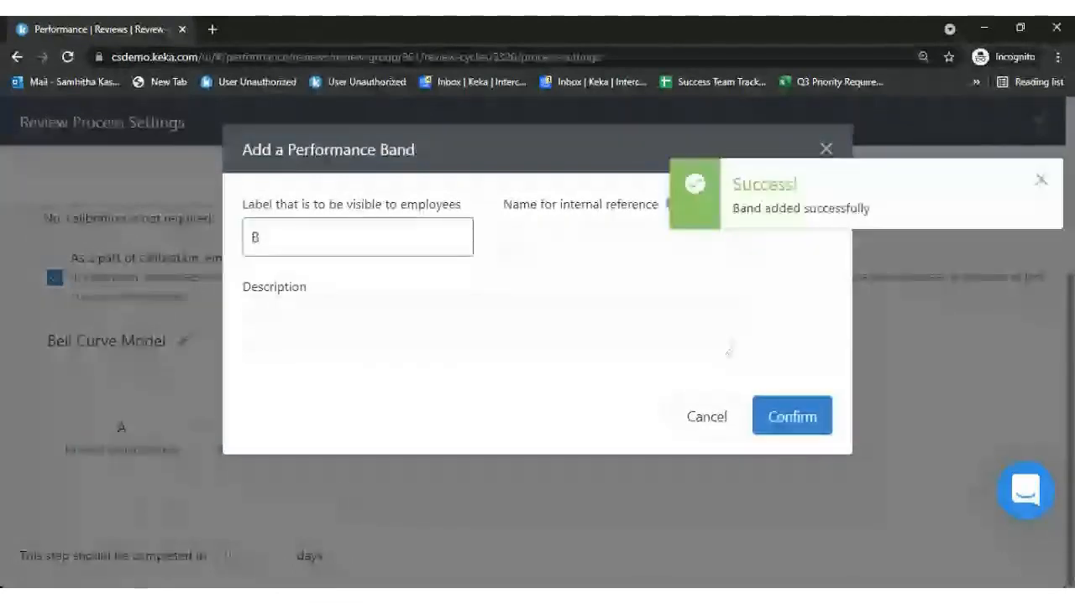
Add the second performance band with employee-visible label B and internal name "Meet Expectations"
{"action": "left_click", "coordinate": [669, 225]}
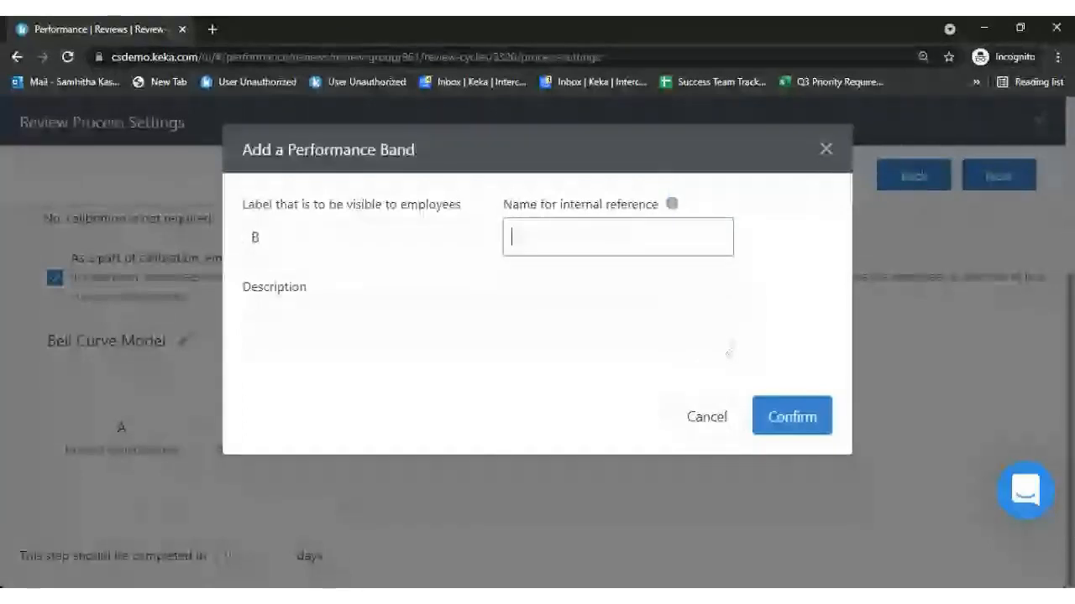
{"action": "type", "text": "Mee"}
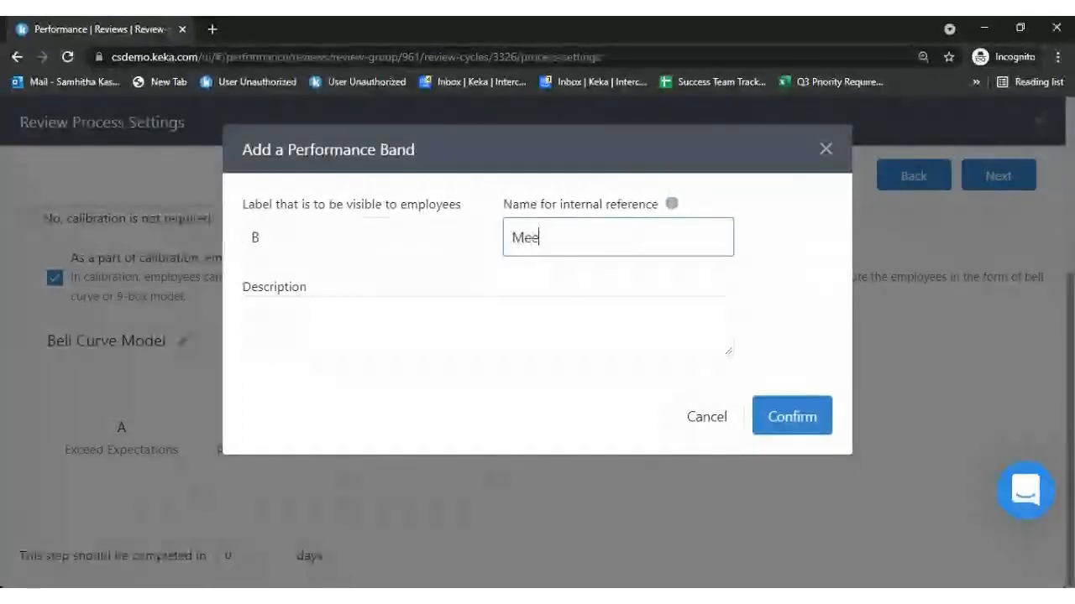
{"action": "type", "text": "t Expec"}
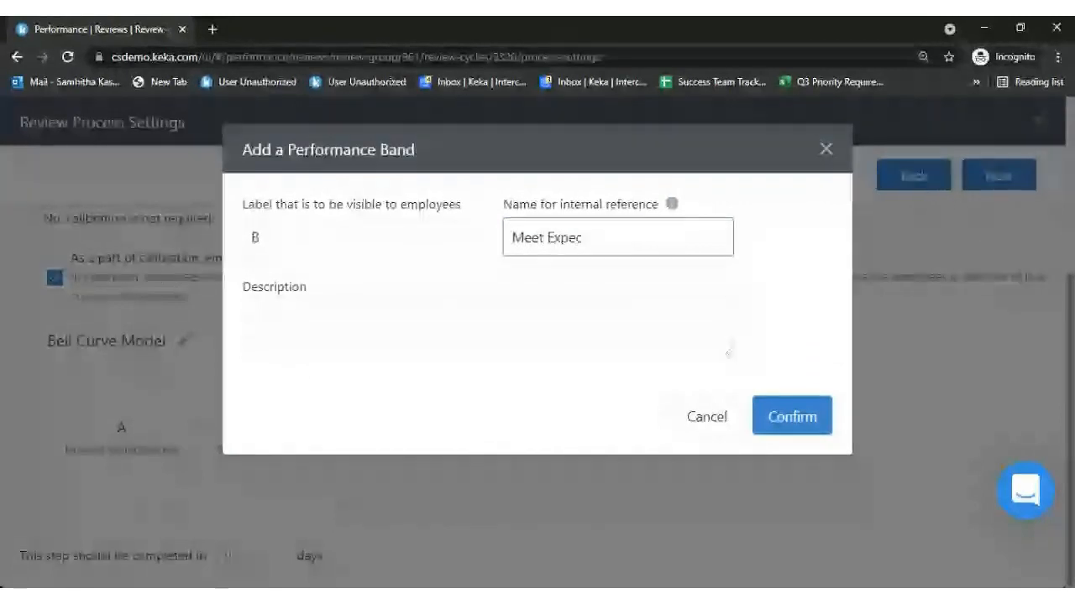
{"action": "type", "text": "tations"}
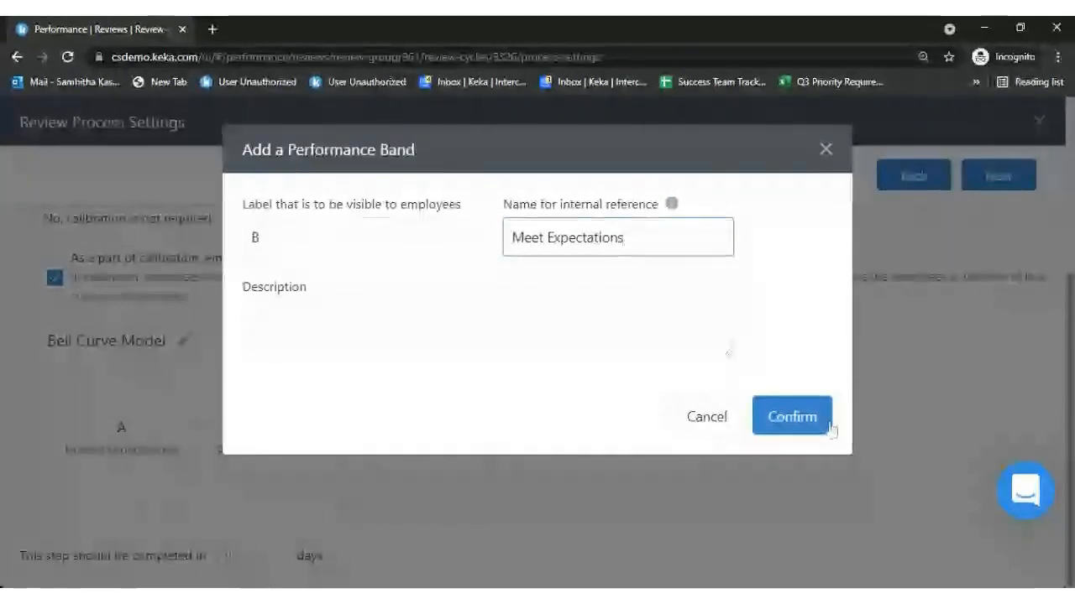
{"action": "left_click", "coordinate": [827, 428]}
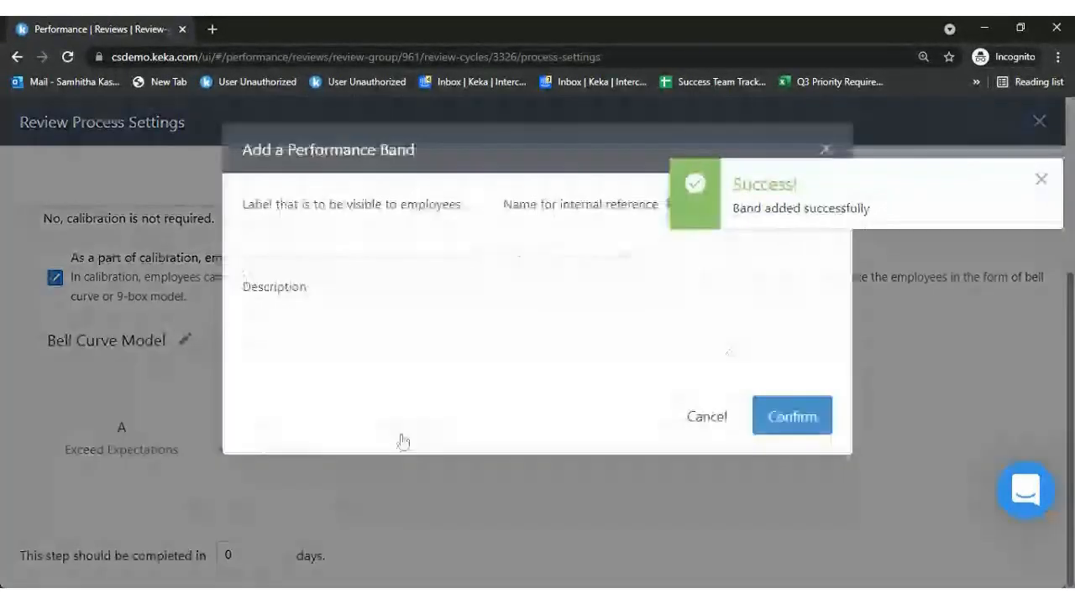
Add the third performance band with employee-visible label C and internal name "Doesn't Meet Expectations"
{"action": "type", "text": "C"}
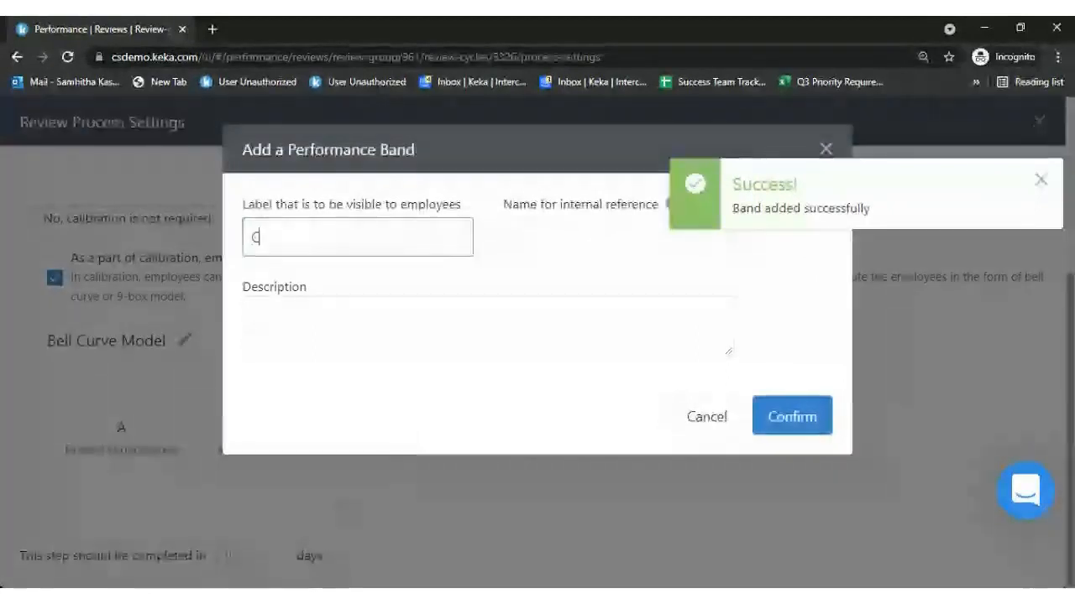
{"action": "key", "text": "Tab"}
{"action": "type", "text": "Des"}
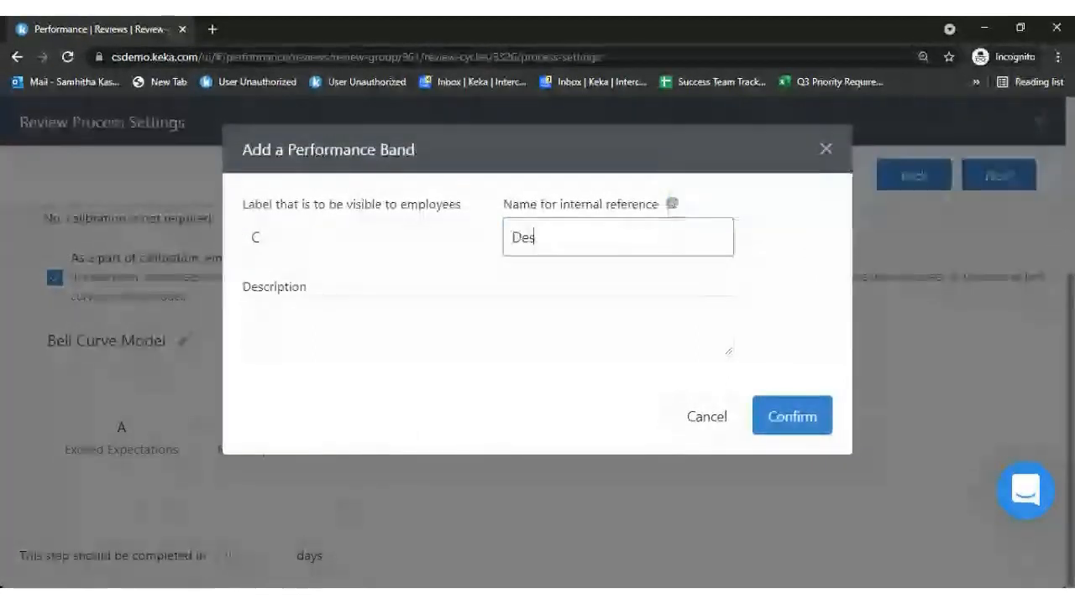
{"action": "type", "text": "n't"}
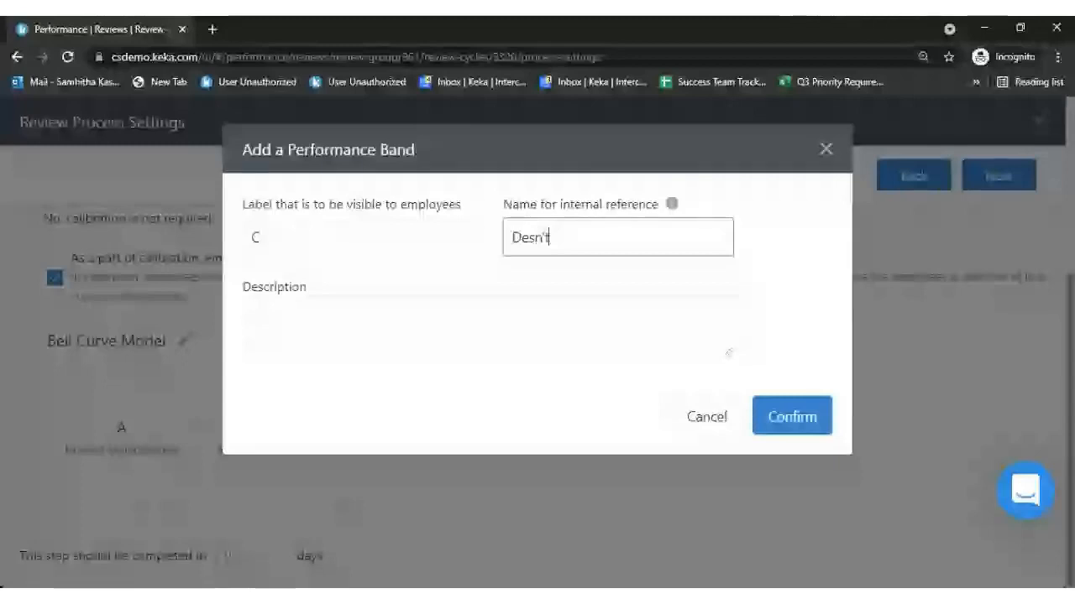
{"action": "type", "text": " Meet Expect"}
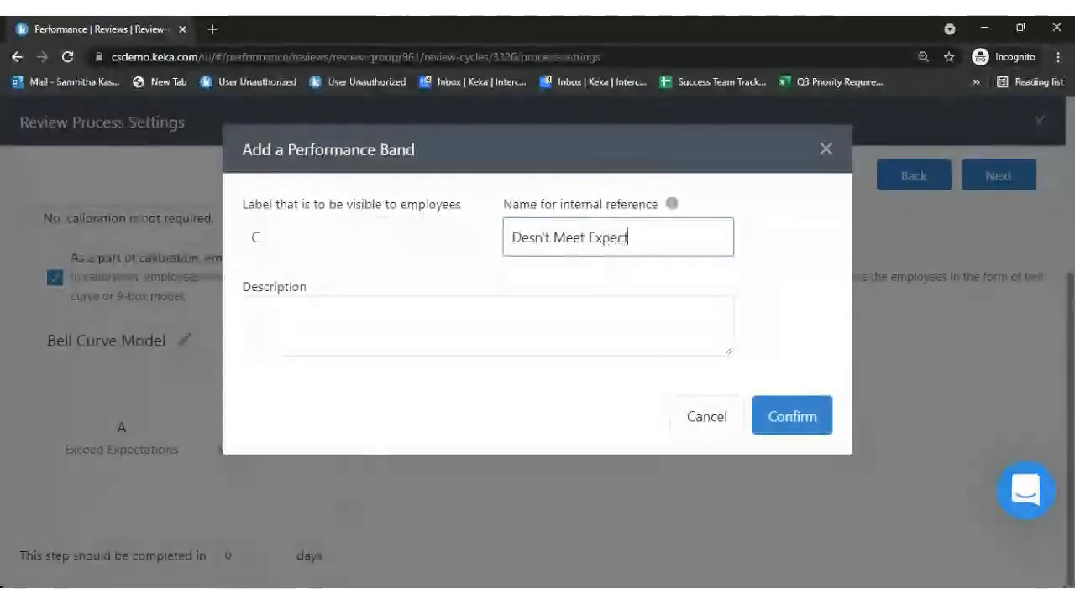
{"action": "type", "text": "ation"}
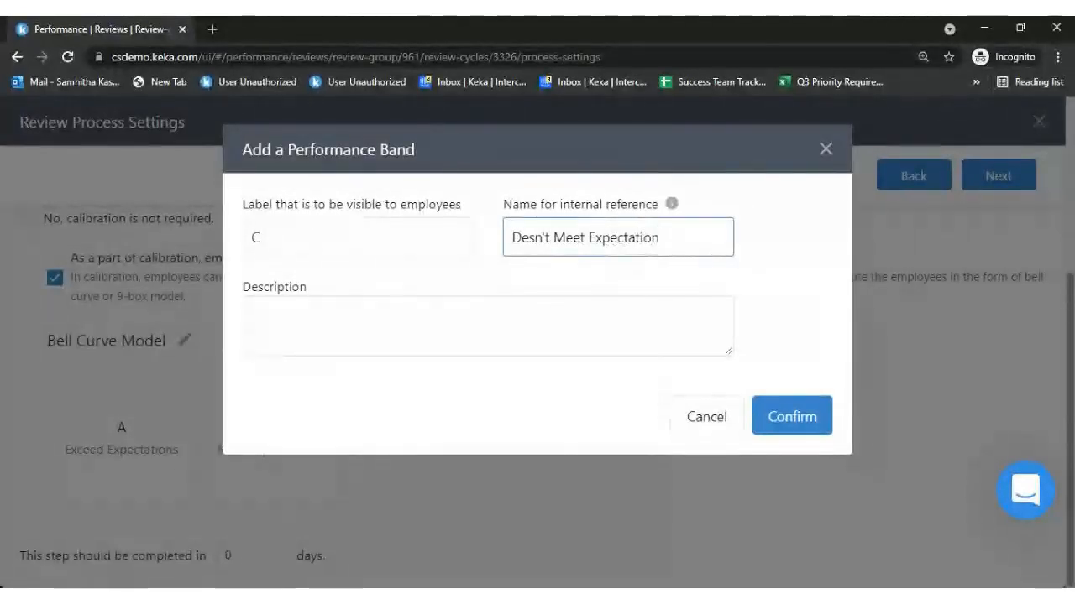
{"action": "left_click", "coordinate": [520, 238]}
{"action": "type", "text": "o"}
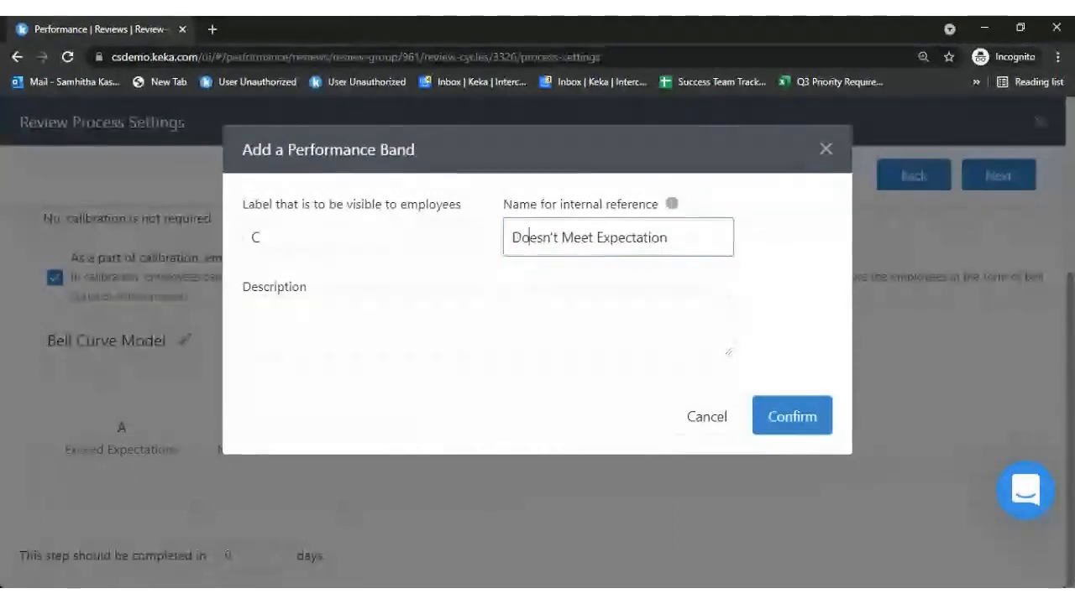
{"action": "left_click", "coordinate": [664, 238]}
{"action": "type", "text": "s"}
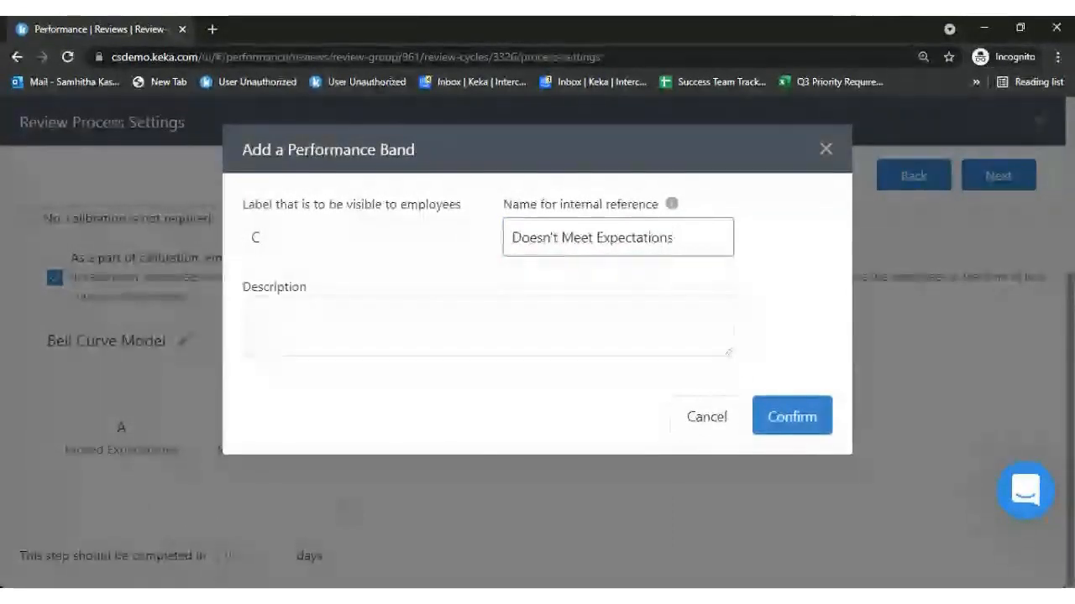
{"action": "left_click", "coordinate": [789, 417]}
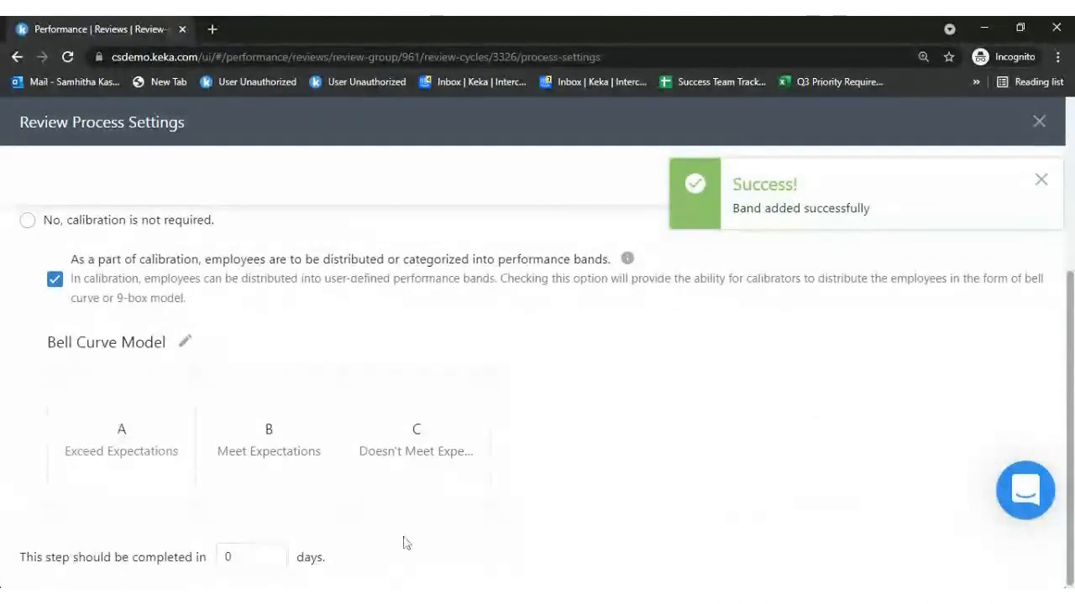
Set the Calibration stage to be completed in 4 days and proceed to the Review Completion stage
{"action": "left_click", "coordinate": [244, 558]}
{"action": "key", "text": "BackSpace"}
{"action": "type", "text": "4"}
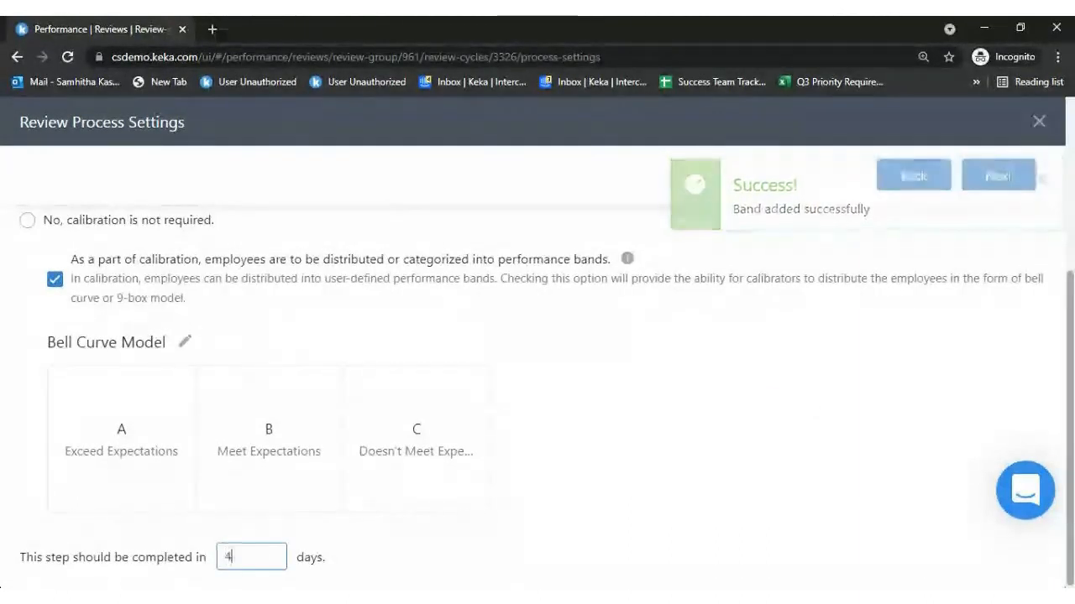
{"action": "left_click", "coordinate": [990, 176]}
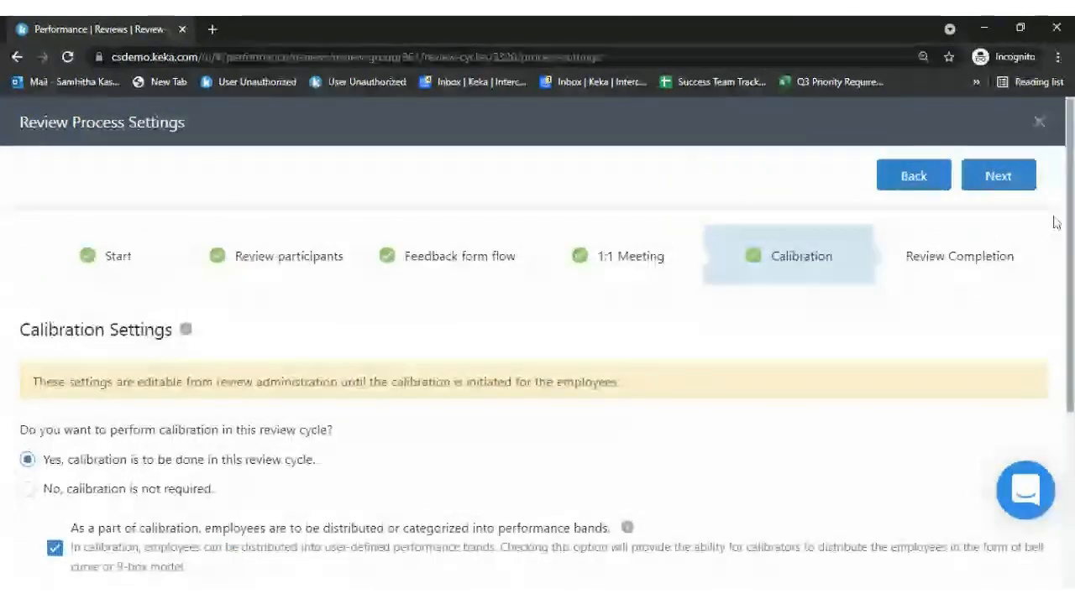
{"action": "left_click", "coordinate": [998, 178]}
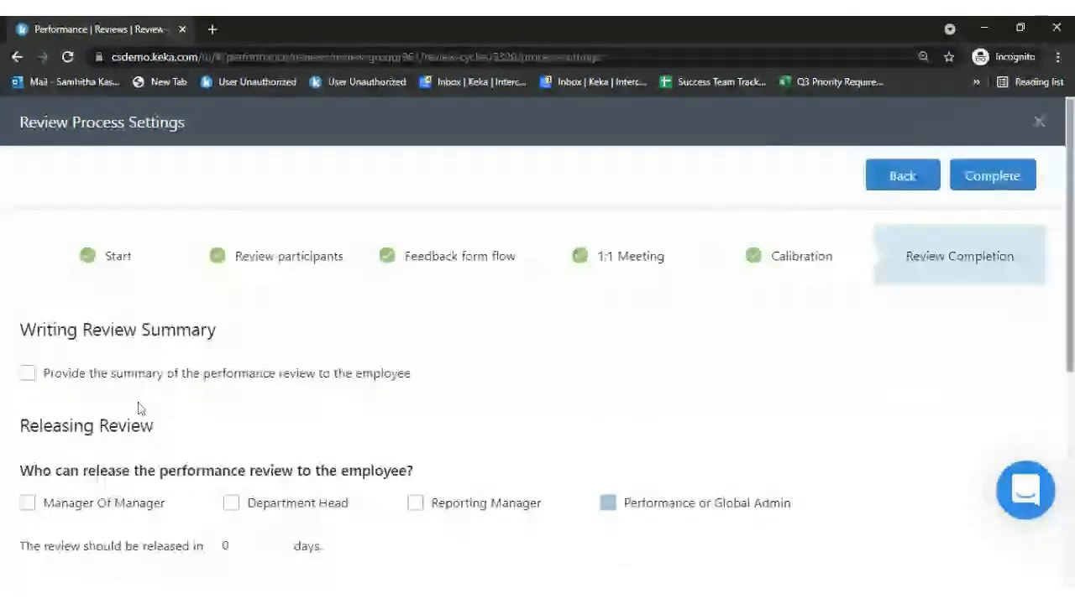
Enable providing a review summary to the employee, written by the Manager Of Manager within 2 days
{"action": "left_click", "coordinate": [29, 372]}
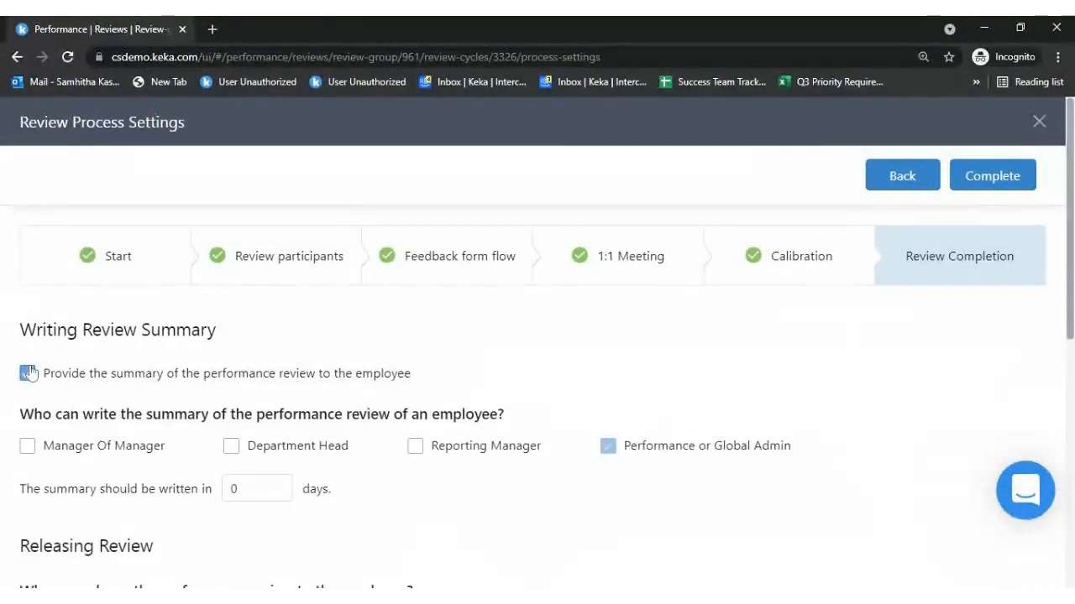
{"action": "left_click", "coordinate": [28, 445]}
{"action": "double_click", "coordinate": [234, 488]}
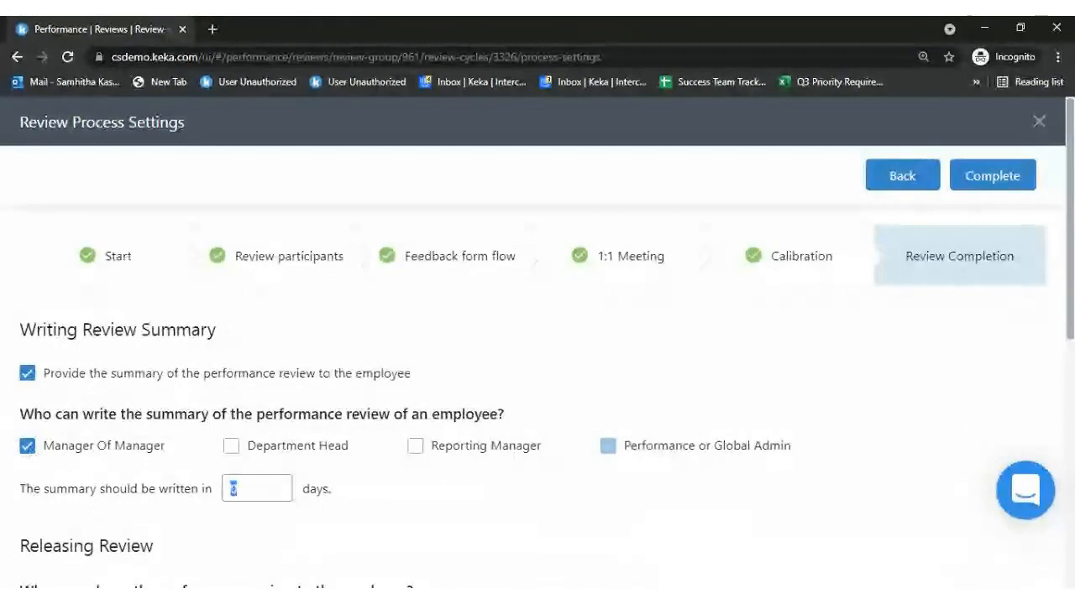
{"action": "key", "text": "BackSpace"}
{"action": "type", "text": "2"}
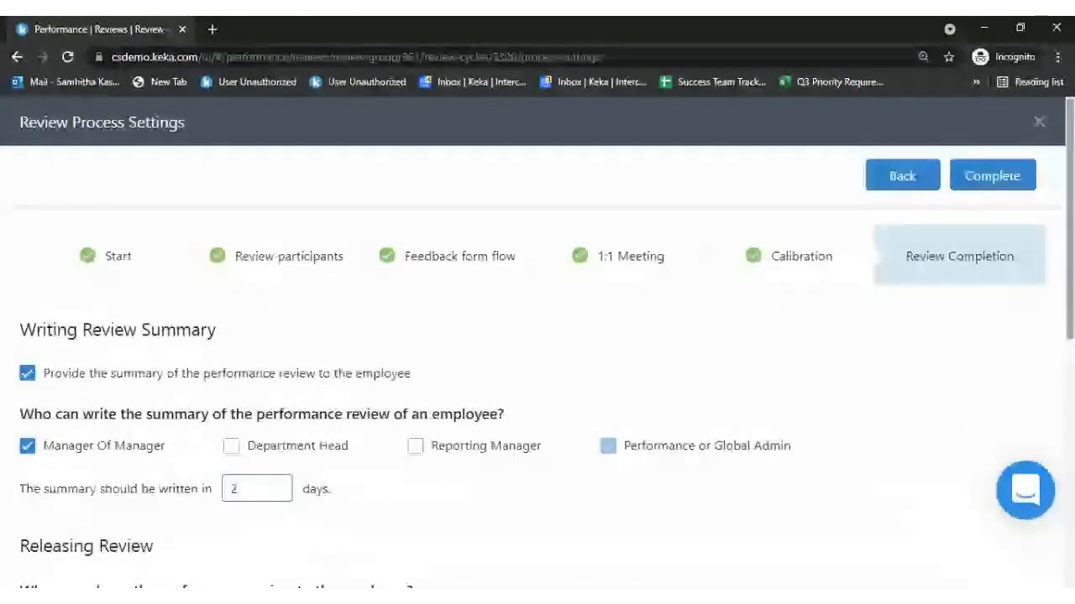
Allow the Manager Of Manager to release the performance review to the employee
{"action": "scroll", "coordinate": [232, 489], "scroll_direction": "down", "scroll_amount": 1}
{"action": "scroll", "coordinate": [537, 393], "scroll_direction": "down", "scroll_amount": 2}
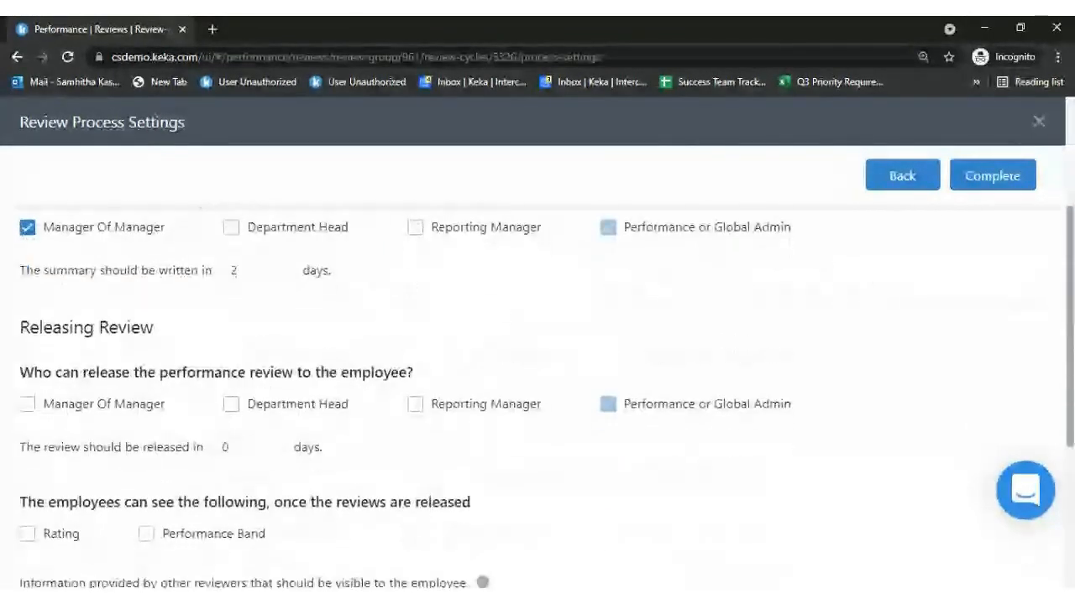
{"action": "scroll", "coordinate": [262, 343], "scroll_direction": "down", "scroll_amount": 1}
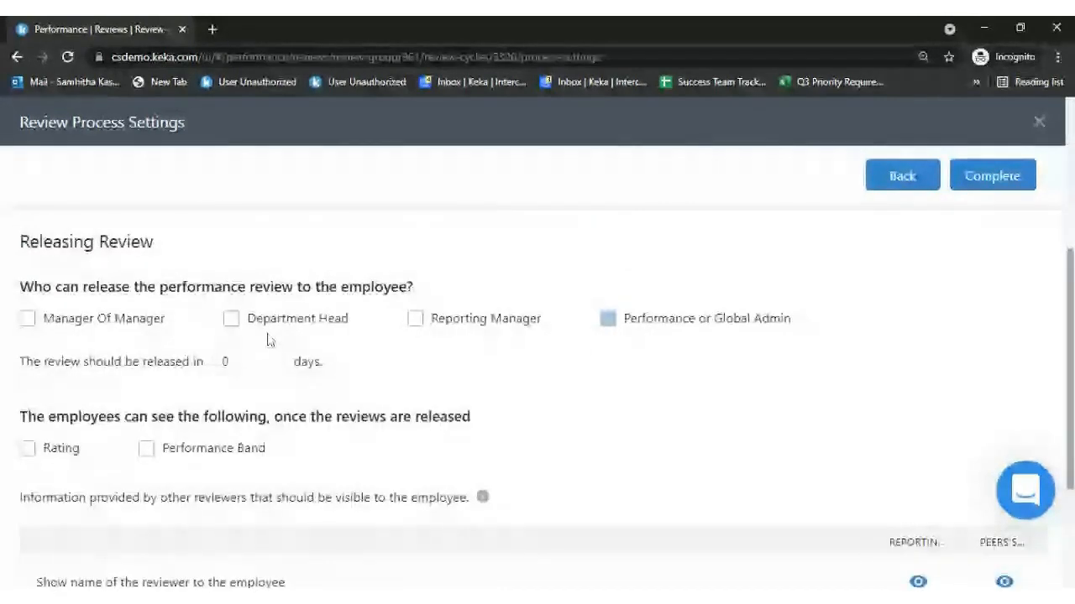
{"action": "left_click", "coordinate": [26, 319]}
Try hiding the peer reviewers' names from the employee and restore their visibility
{"action": "scroll", "coordinate": [1041, 364], "scroll_direction": "down", "scroll_amount": 2}
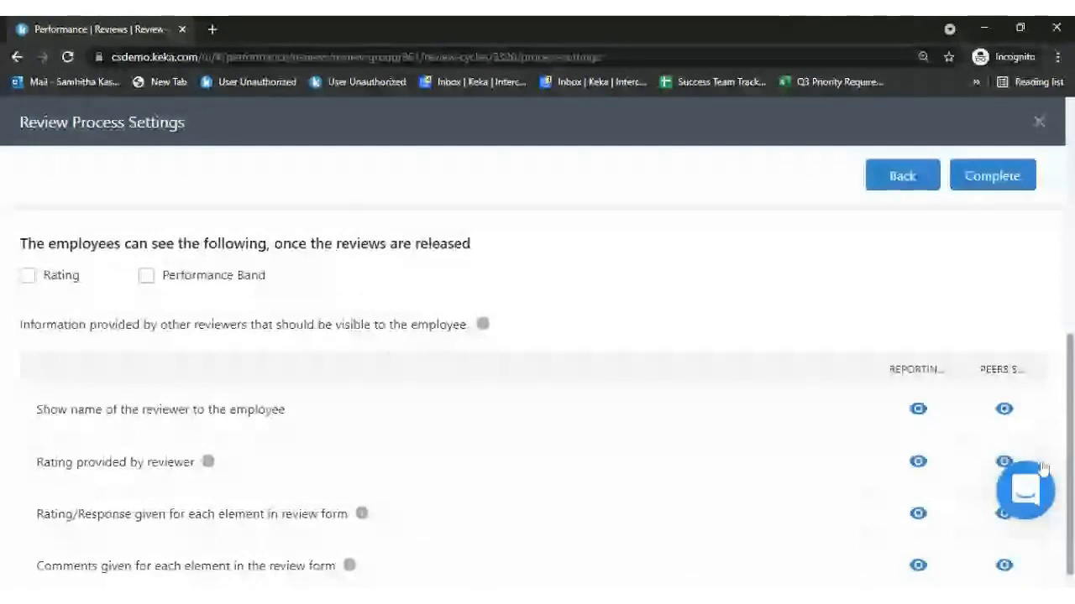
{"action": "left_click", "coordinate": [1004, 410]}
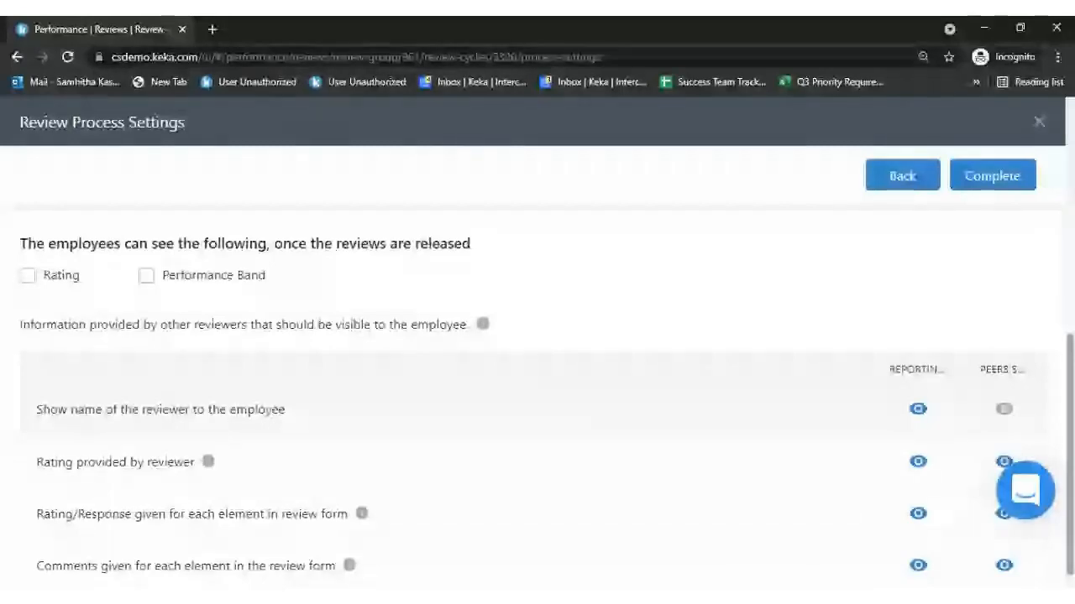
{"action": "left_click", "coordinate": [1004, 409]}
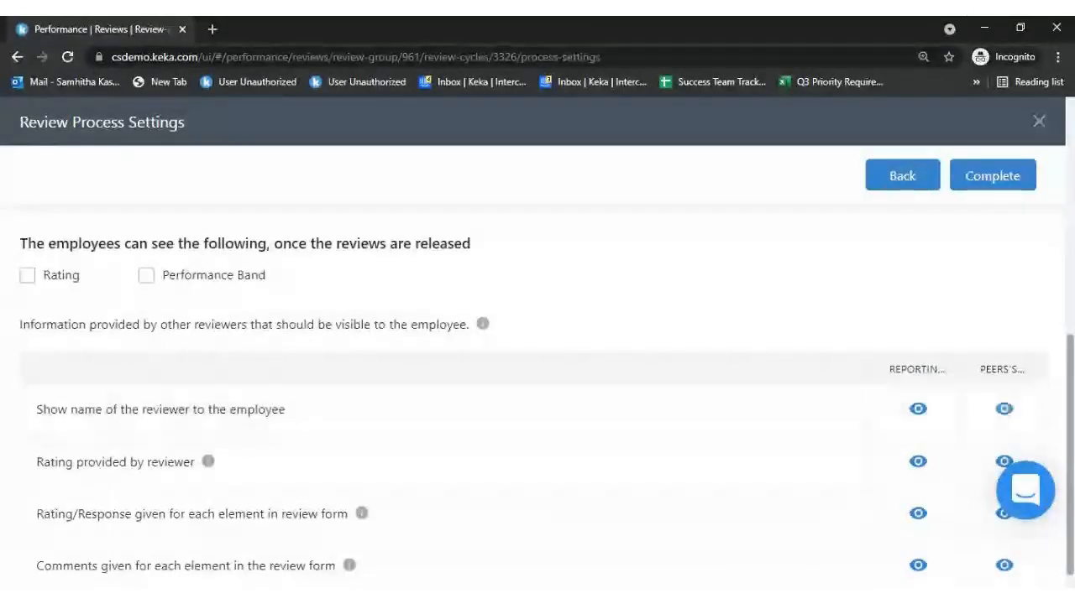
Set the review to be released in 2 days and complete the review process settings
{"action": "scroll", "coordinate": [1005, 409], "scroll_direction": "up", "scroll_amount": 10}
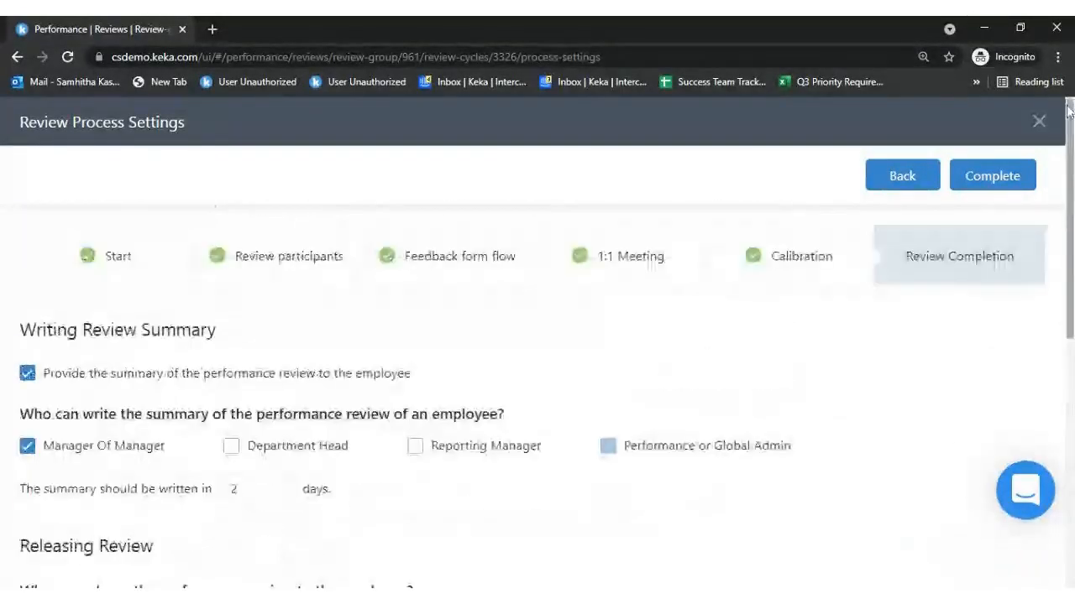
{"action": "left_click", "coordinate": [1002, 179]}
{"action": "left_click", "coordinate": [1002, 179]}
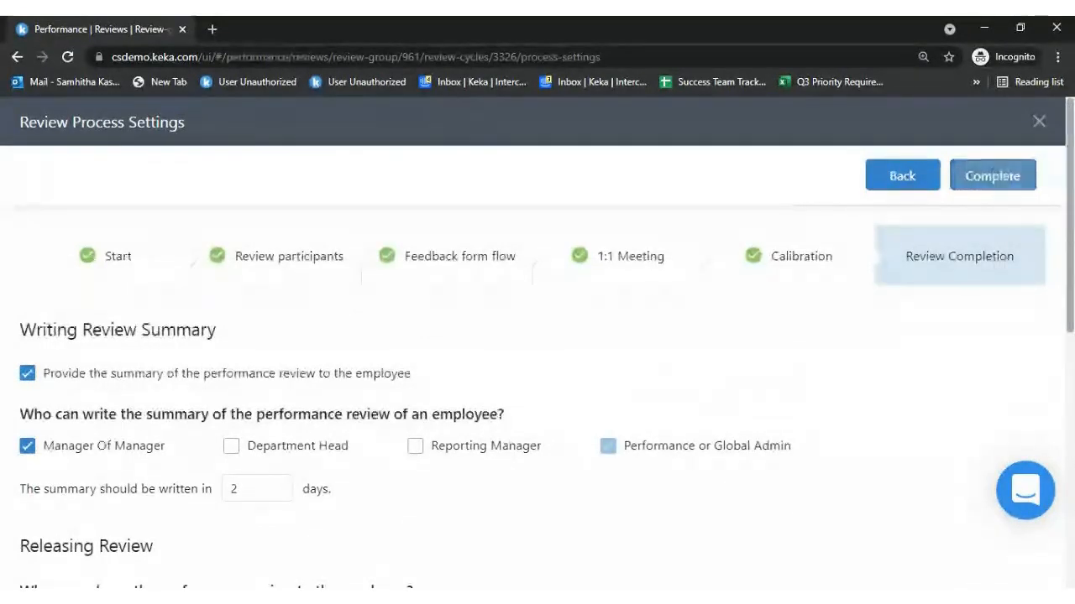
{"action": "left_click_drag", "start_coordinate": [1070, 237], "coordinate": [1072, 396]}
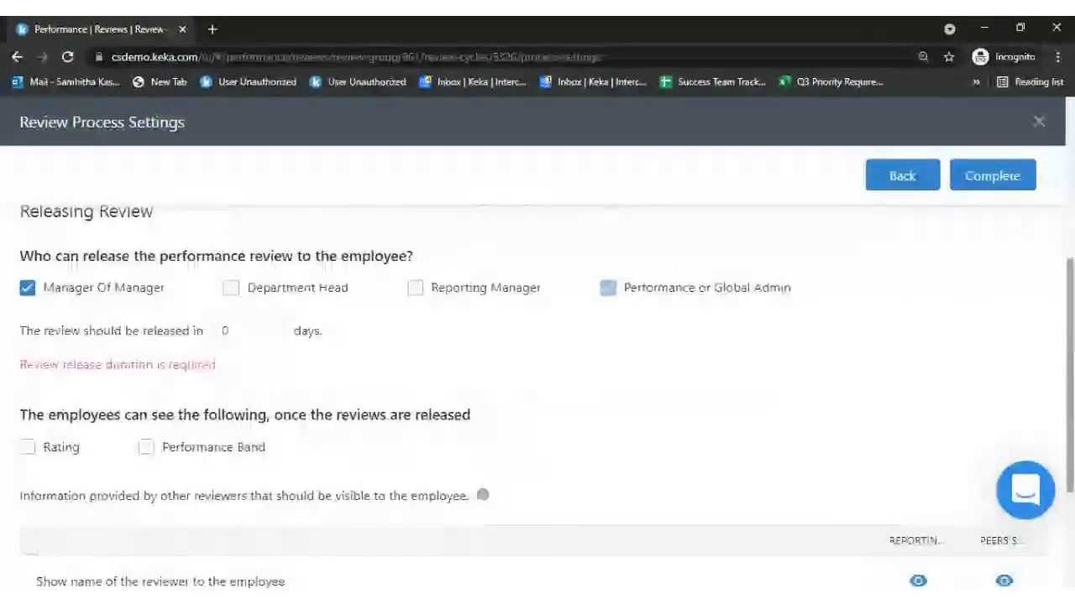
{"action": "left_click", "coordinate": [242, 331]}
{"action": "type", "text": "2"}
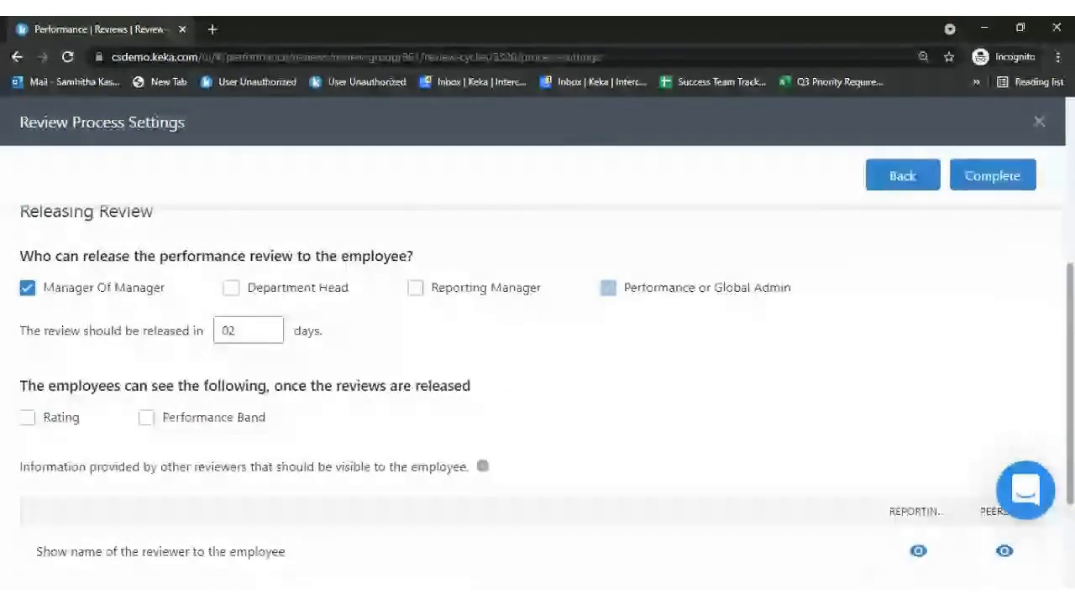
{"action": "left_click", "coordinate": [904, 220]}
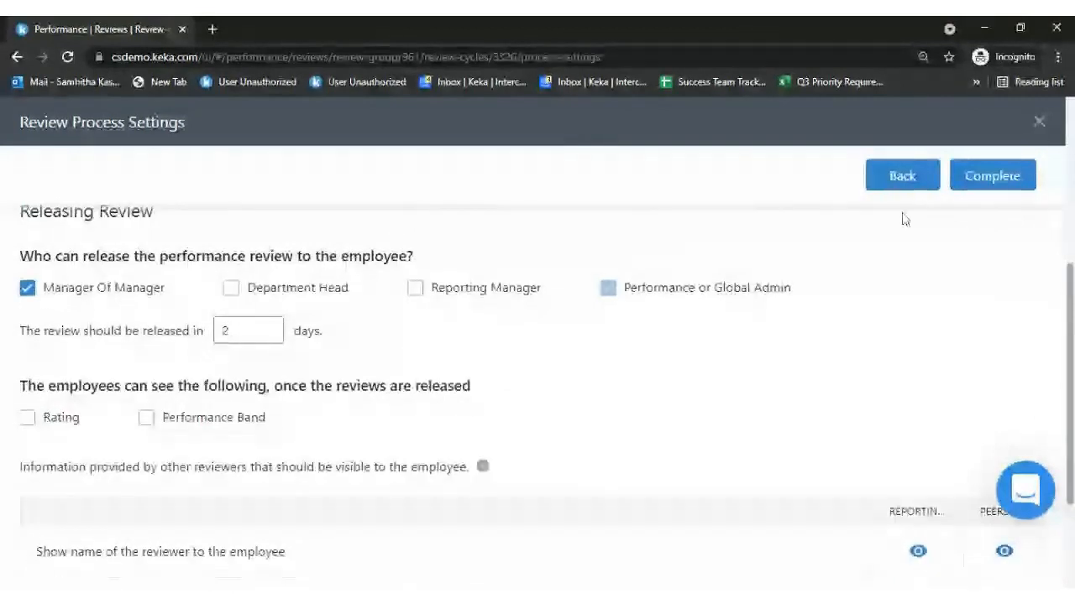
{"action": "left_click", "coordinate": [959, 183]}
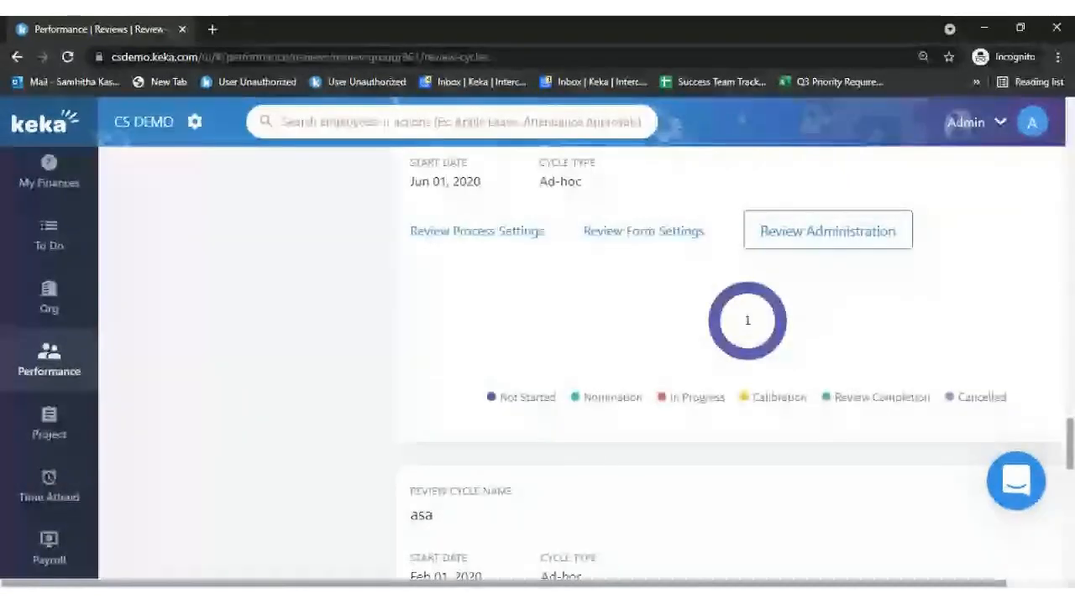
{"action": "scroll", "coordinate": [729, 363], "scroll_direction": "up", "scroll_amount": 3}
{"action": "scroll", "coordinate": [728, 363], "scroll_direction": "down", "scroll_amount": 8}
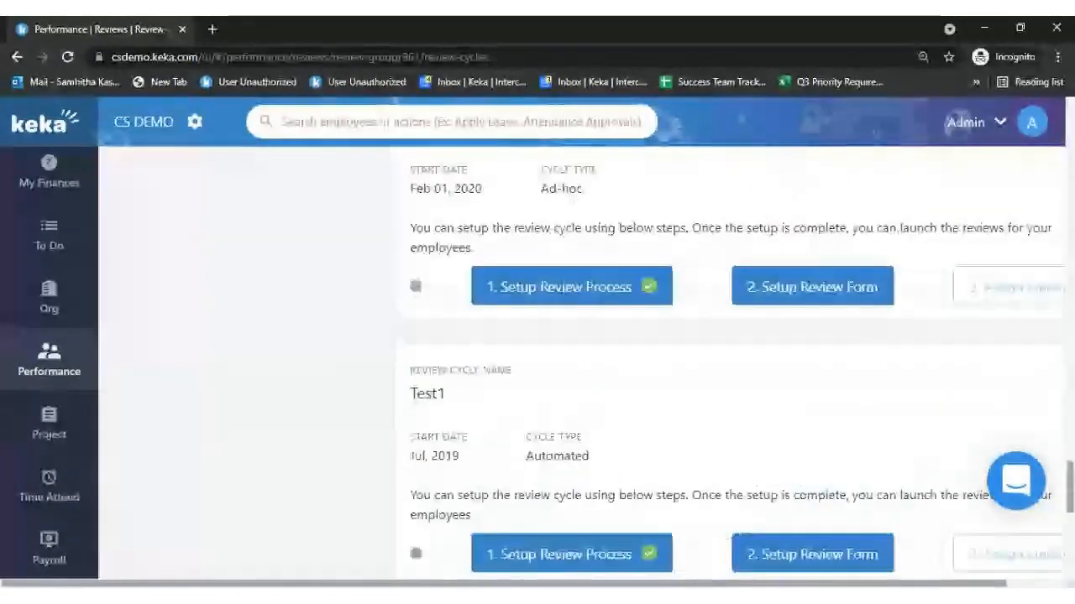
{"action": "left_click", "coordinate": [827, 288]}
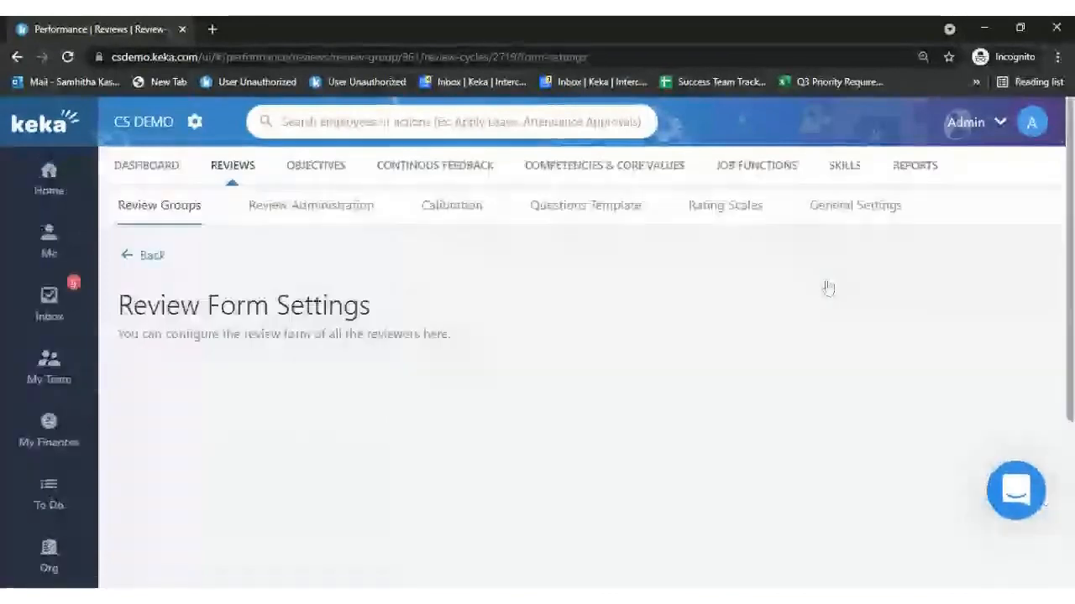
{"action": "scroll", "coordinate": [839, 295], "scroll_direction": "down", "scroll_amount": 2}
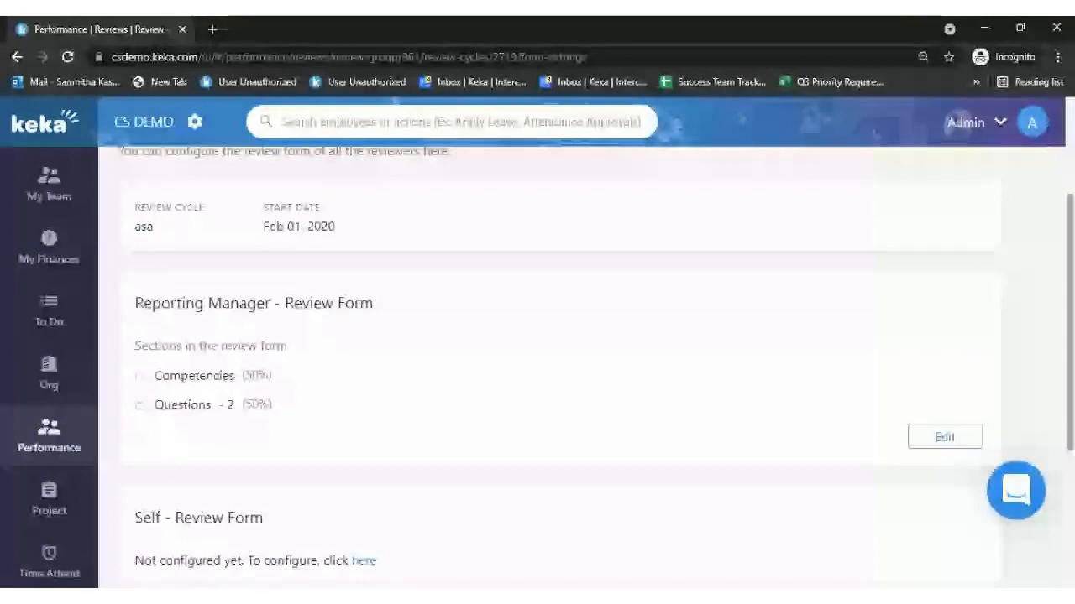
{"action": "scroll", "coordinate": [732, 192], "scroll_direction": "up", "scroll_amount": 2}
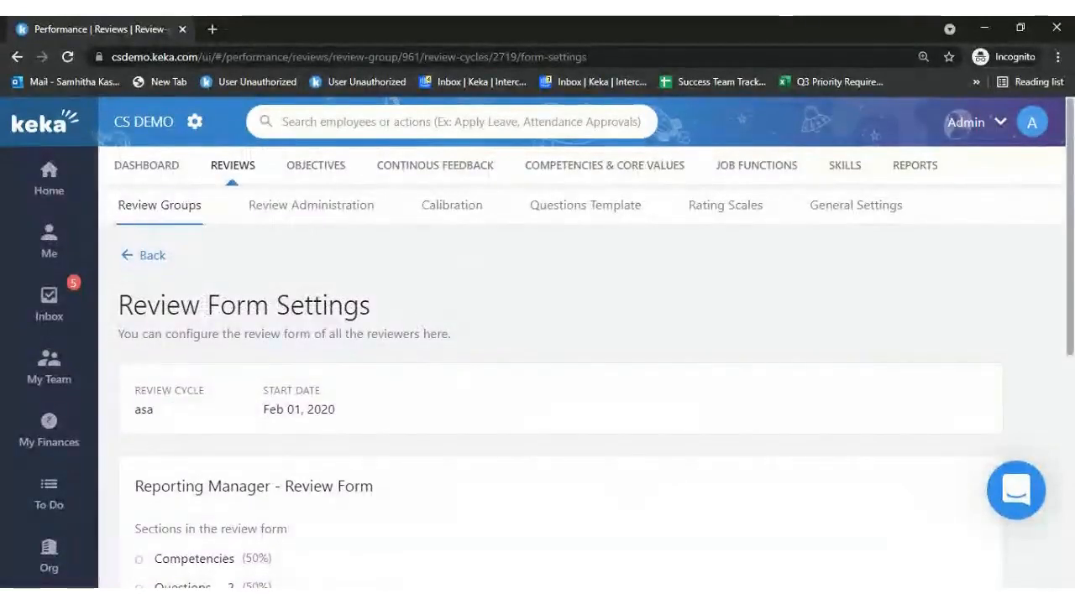
{"action": "scroll", "coordinate": [840, 378], "scroll_direction": "down", "scroll_amount": 2}
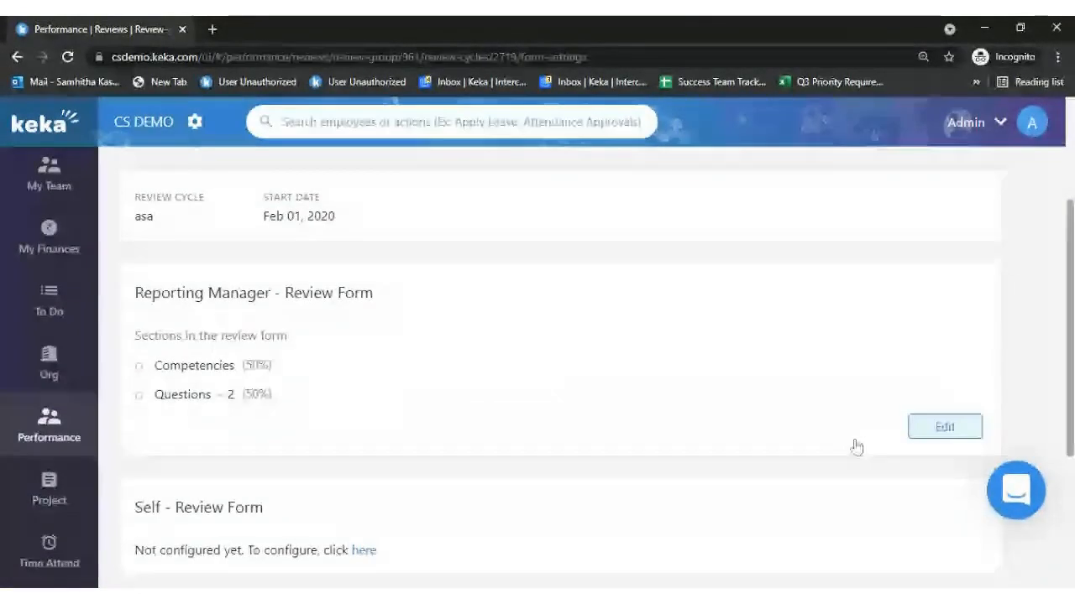
{"action": "scroll", "coordinate": [856, 446], "scroll_direction": "up", "scroll_amount": 1}
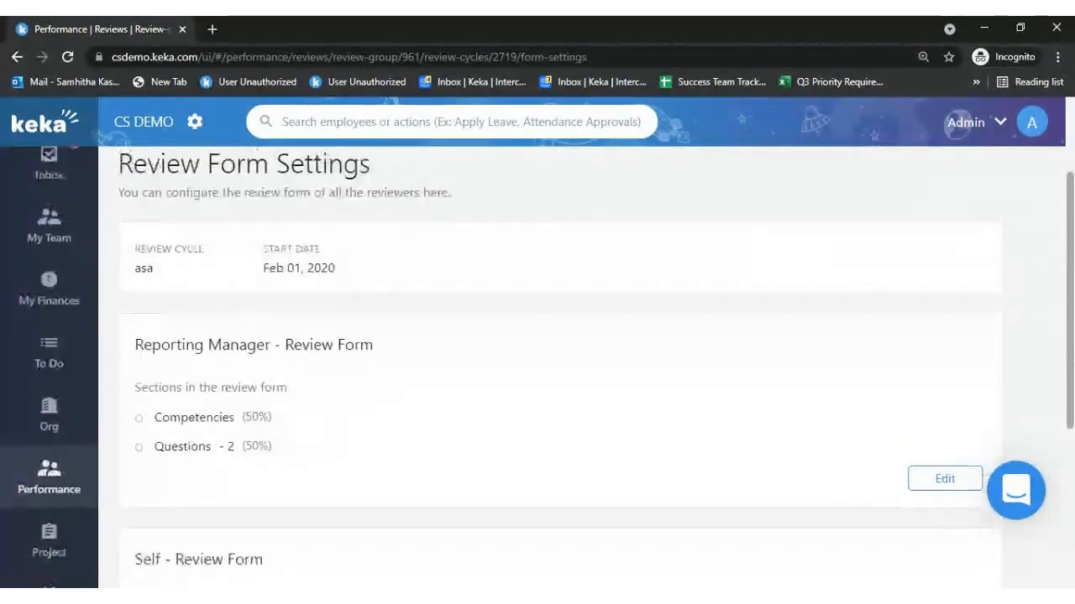
{"action": "scroll", "coordinate": [99, 198], "scroll_direction": "up", "scroll_amount": 2}
{"action": "left_click", "coordinate": [162, 257]}
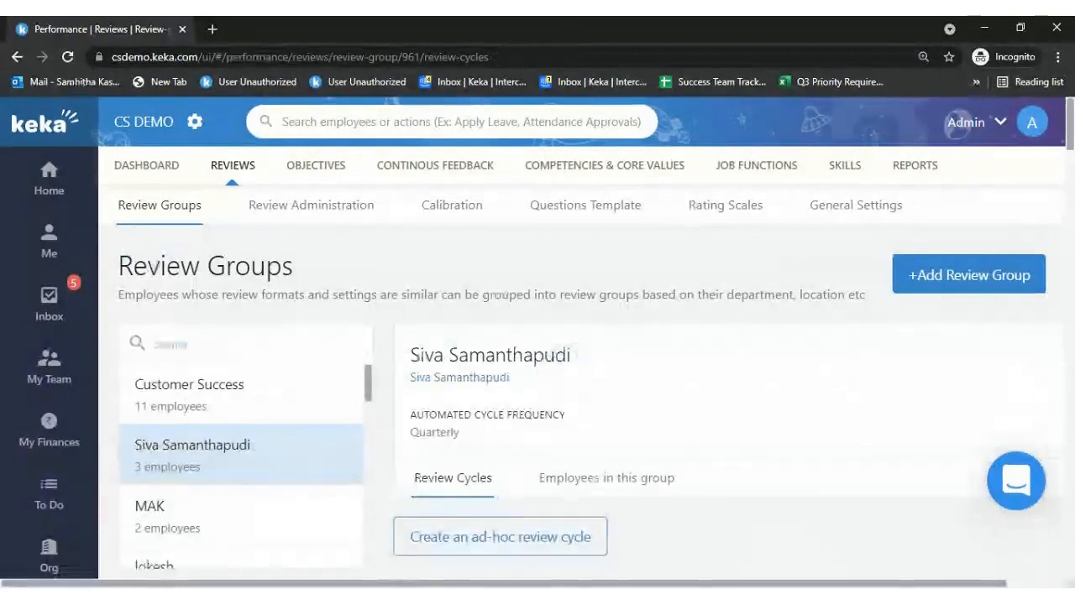
Open the review form settings of the Test1 cycle and view its self, reporting manager and peers forms
{"action": "left_click_drag", "start_coordinate": [1069, 125], "coordinate": [1069, 181]}
{"action": "scroll", "coordinate": [832, 395], "scroll_direction": "down", "scroll_amount": 20}
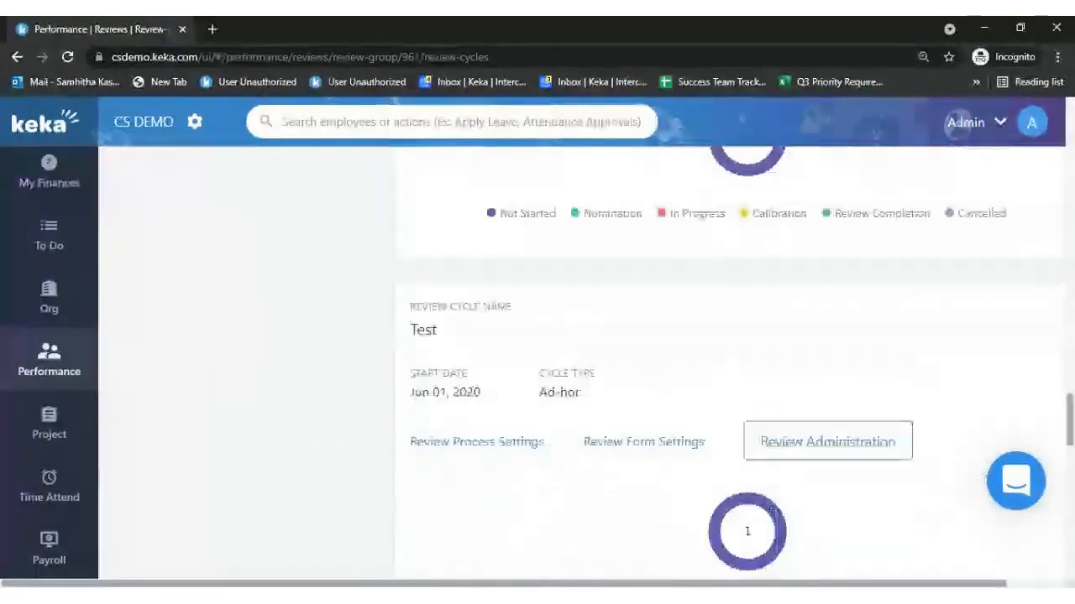
{"action": "left_click", "coordinate": [832, 395]}
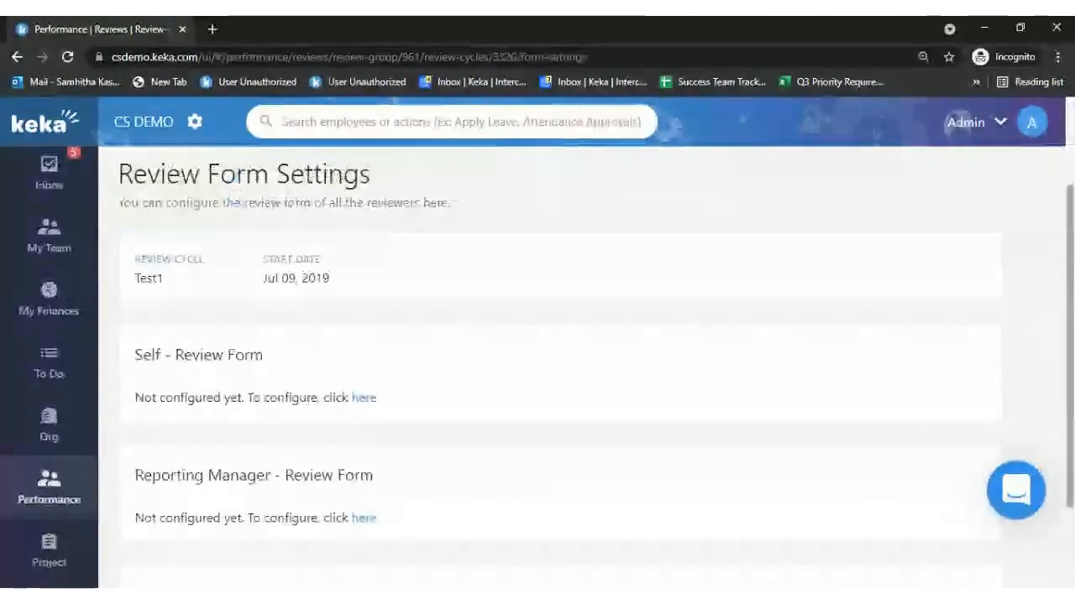
{"action": "scroll", "coordinate": [1043, 464], "scroll_direction": "down", "scroll_amount": 2}
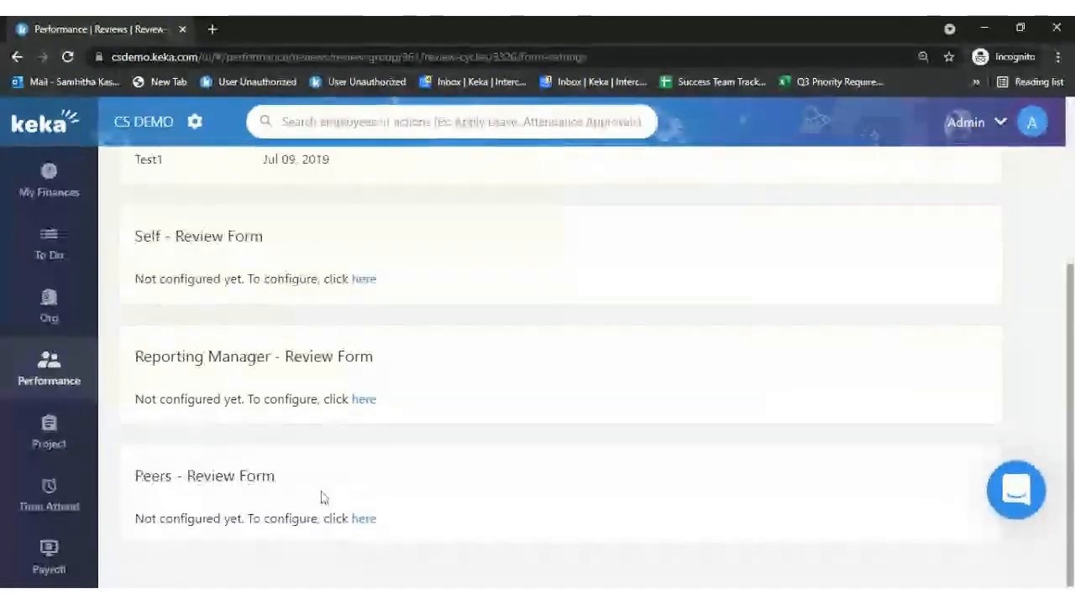
Start configuring the Self review form and add a Questions section to it
{"action": "left_click", "coordinate": [368, 285]}
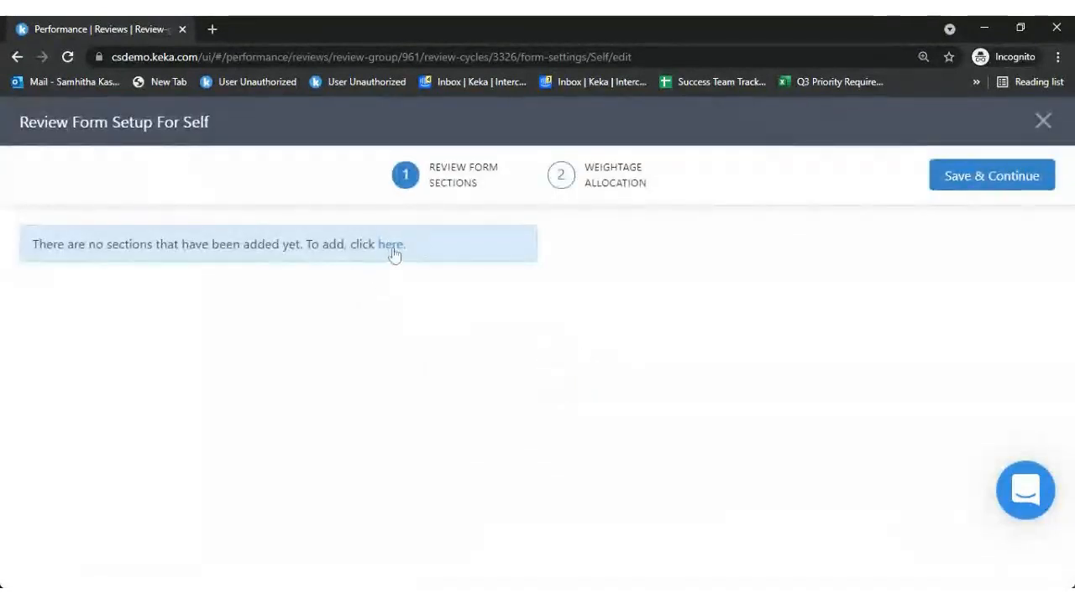
{"action": "left_click", "coordinate": [392, 246]}
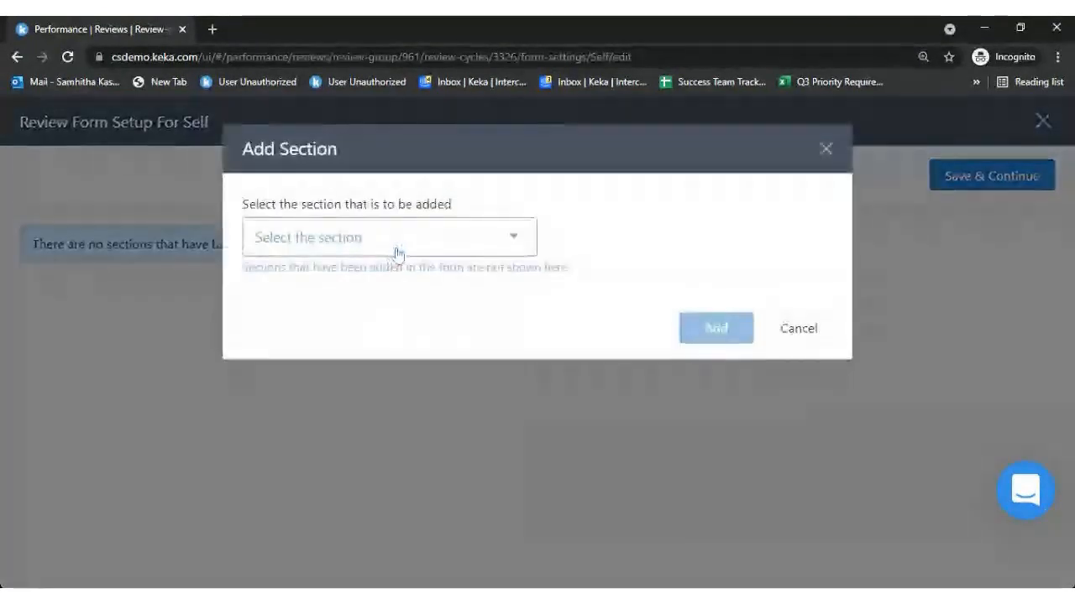
{"action": "left_click", "coordinate": [419, 248]}
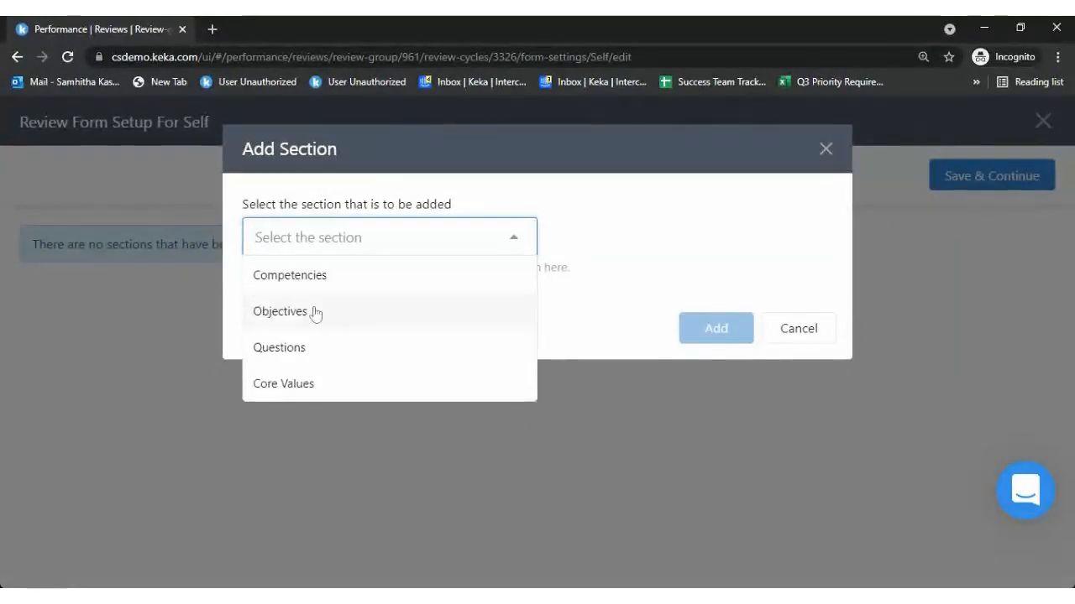
{"action": "left_click", "coordinate": [305, 340]}
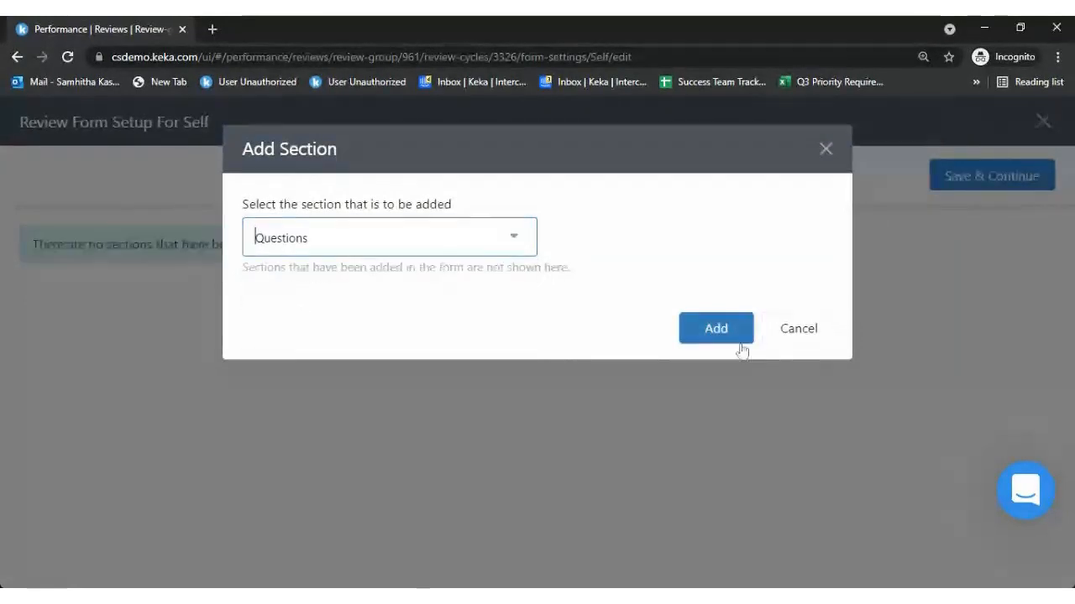
{"action": "left_click", "coordinate": [714, 331]}
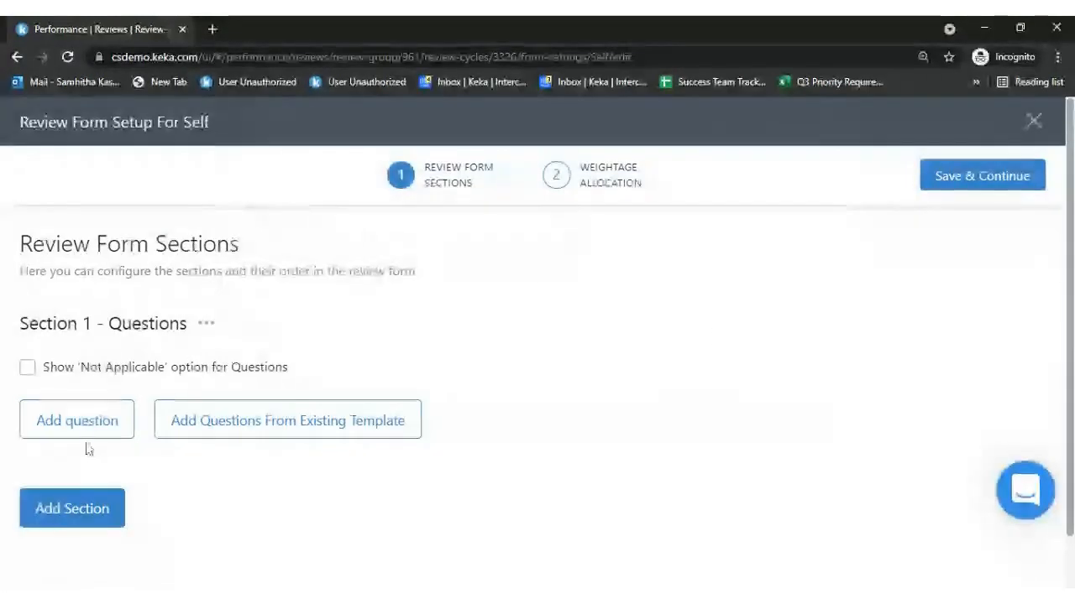
Add a blank question to the Questions section and delete it again
{"action": "left_click", "coordinate": [85, 432]}
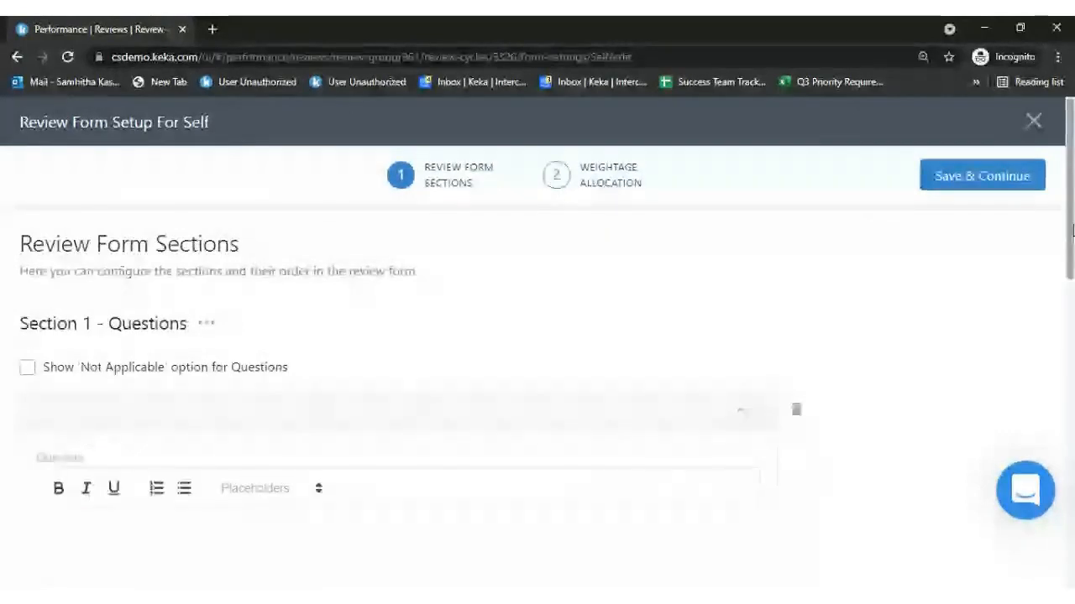
{"action": "scroll", "coordinate": [1072, 235], "scroll_direction": "down", "scroll_amount": 7}
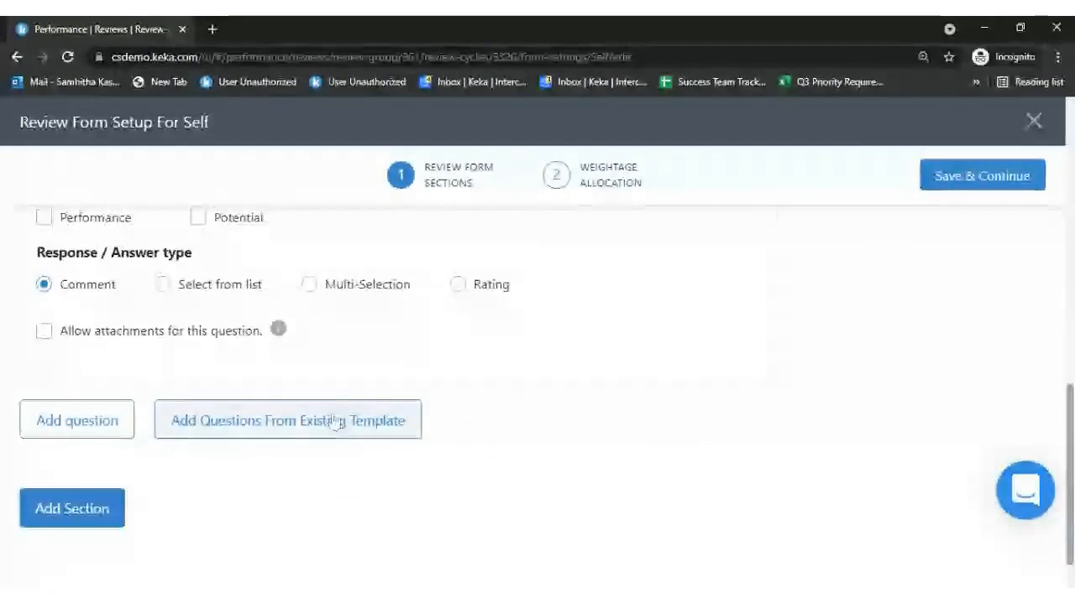
{"action": "left_click_drag", "start_coordinate": [1069, 498], "coordinate": [1067, 212]}
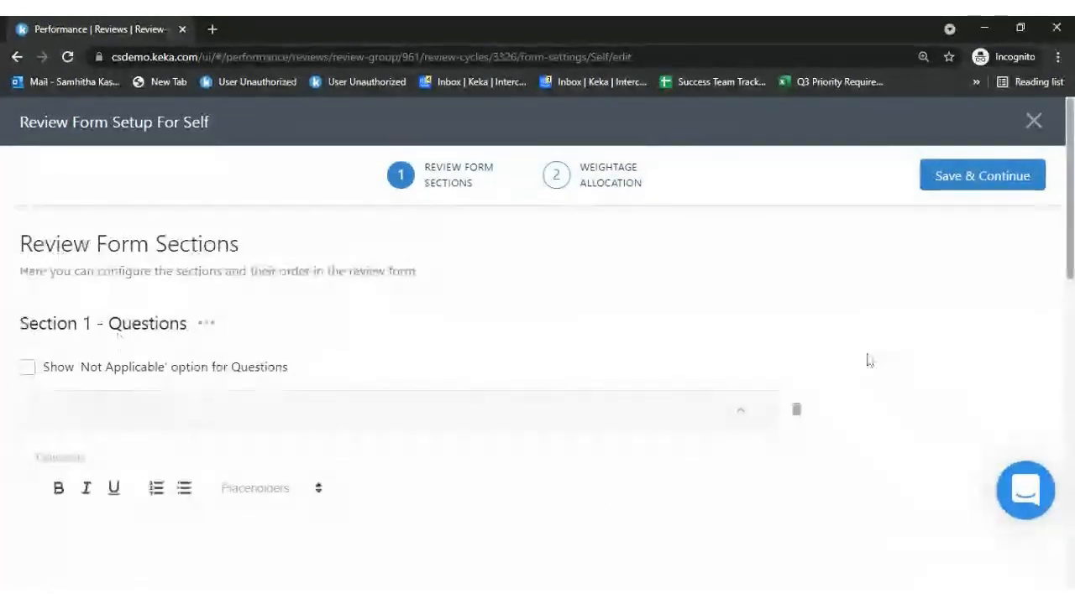
{"action": "left_click", "coordinate": [796, 408]}
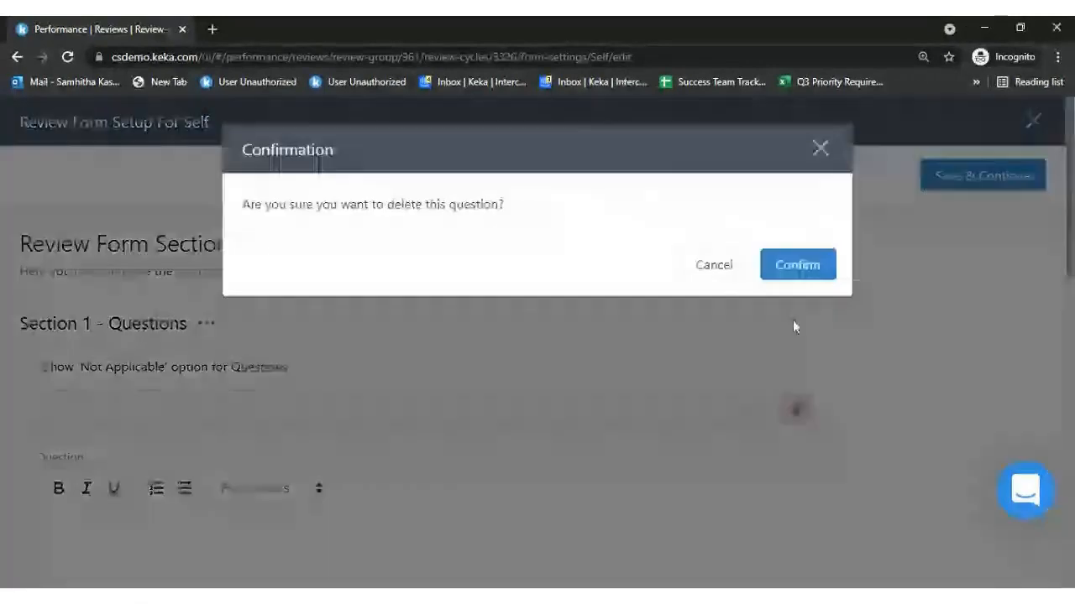
{"action": "left_click", "coordinate": [819, 262]}
Add the question "What do you expect from company" from the existing Self question template
{"action": "left_click", "coordinate": [303, 428]}
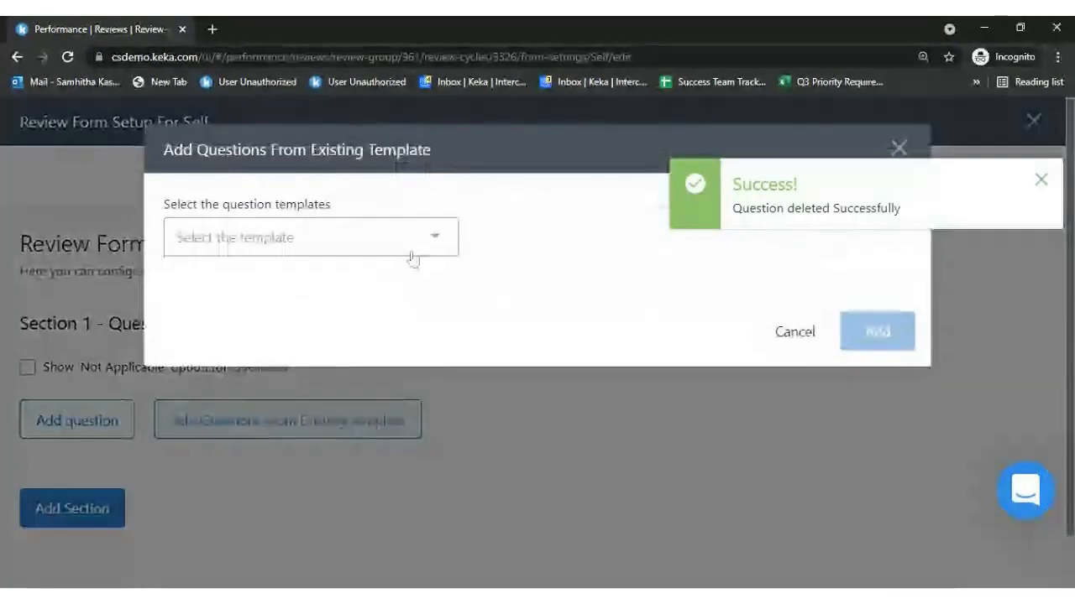
{"action": "left_click", "coordinate": [408, 249]}
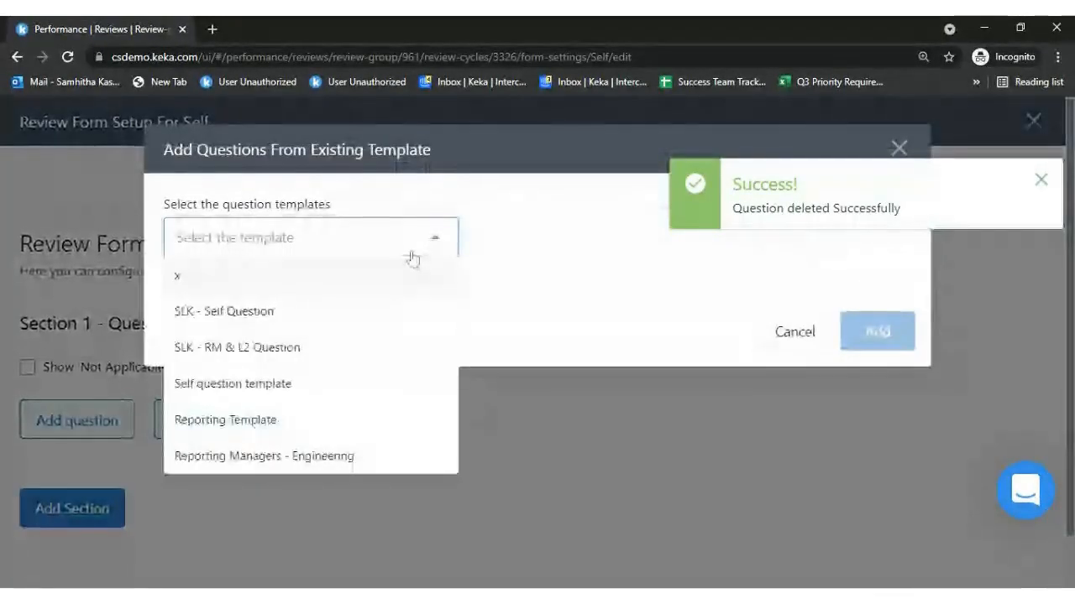
{"action": "left_click", "coordinate": [289, 384]}
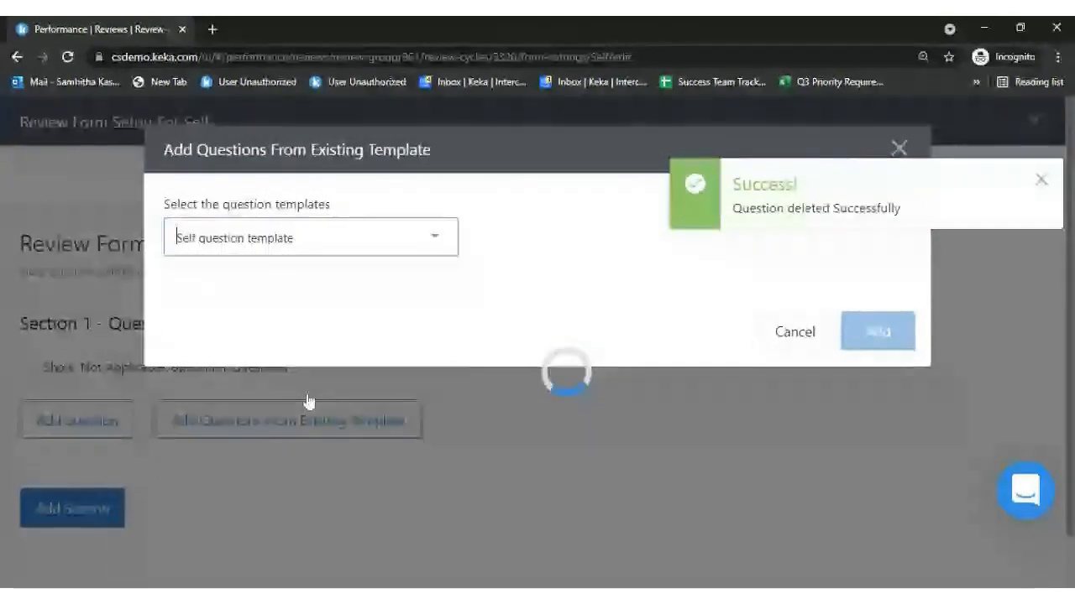
{"action": "left_click", "coordinate": [193, 343]}
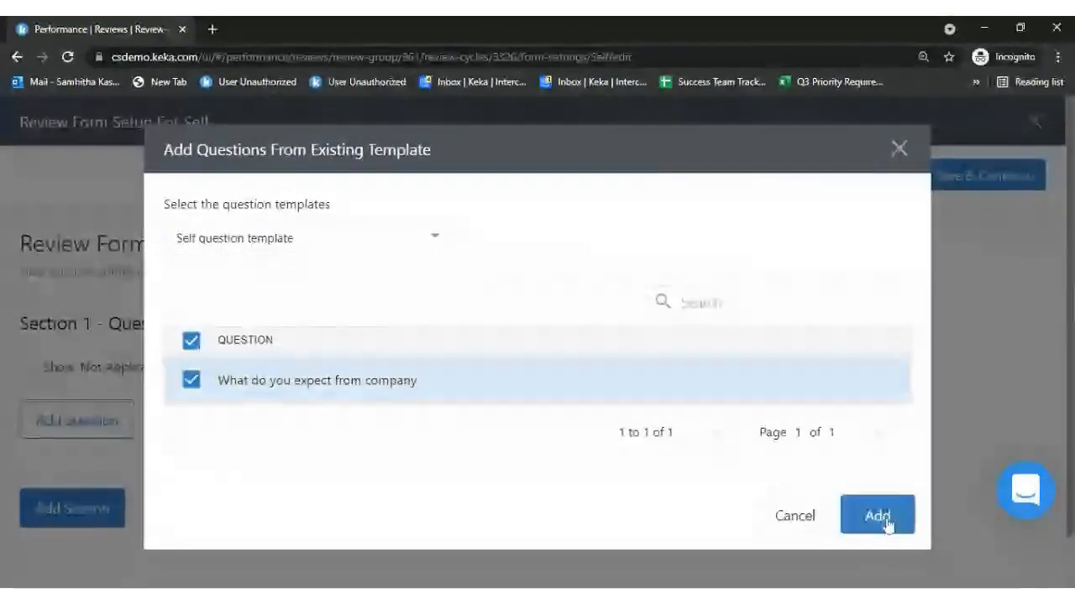
{"action": "left_click", "coordinate": [873, 515]}
Set the company expectations question to measure employees on both Performance and Potential
{"action": "scroll", "coordinate": [741, 410], "scroll_direction": "down", "scroll_amount": 6}
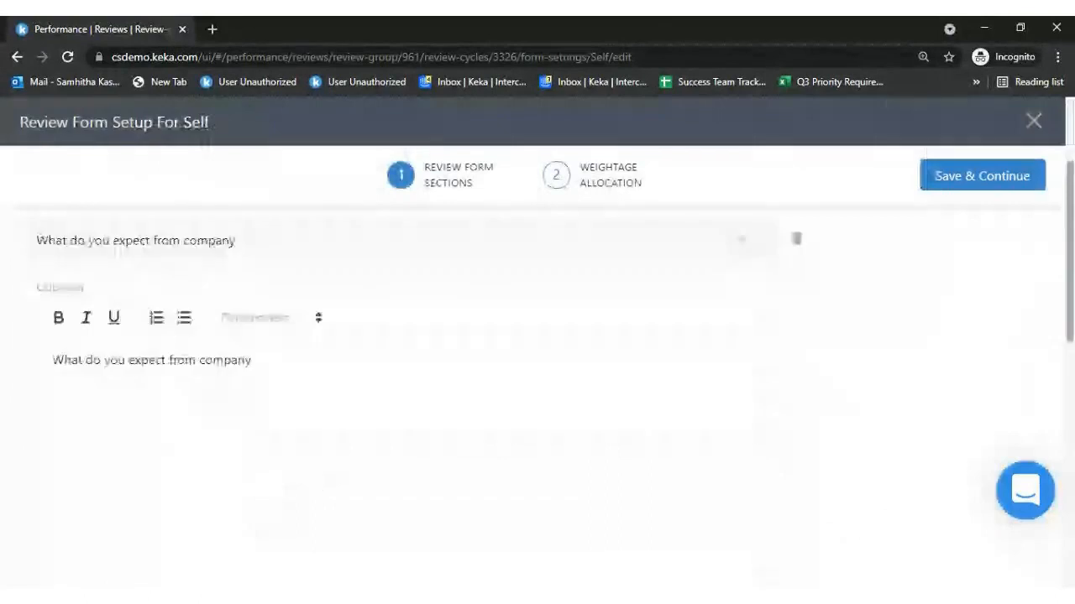
{"action": "scroll", "coordinate": [754, 410], "scroll_direction": "down", "scroll_amount": 3}
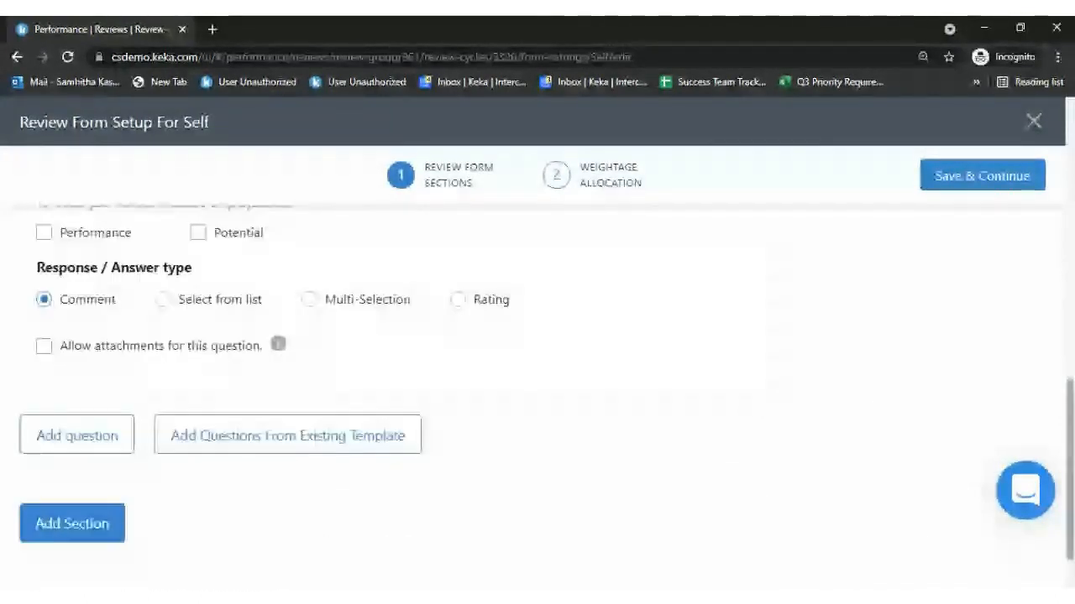
{"action": "scroll", "coordinate": [237, 422], "scroll_direction": "up", "scroll_amount": 3}
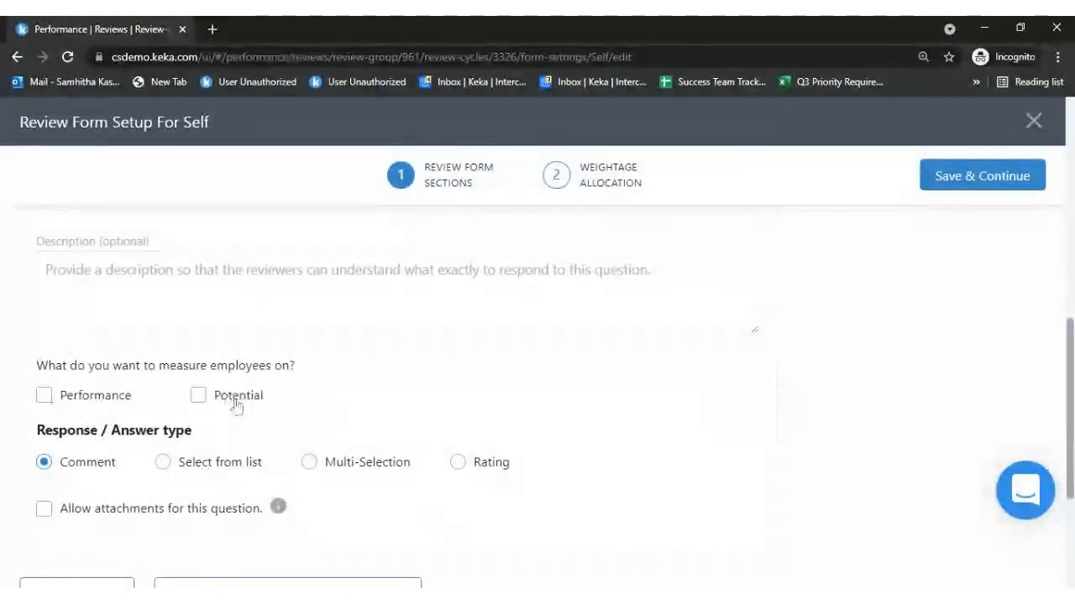
{"action": "left_click", "coordinate": [46, 398]}
{"action": "left_click", "coordinate": [202, 397]}
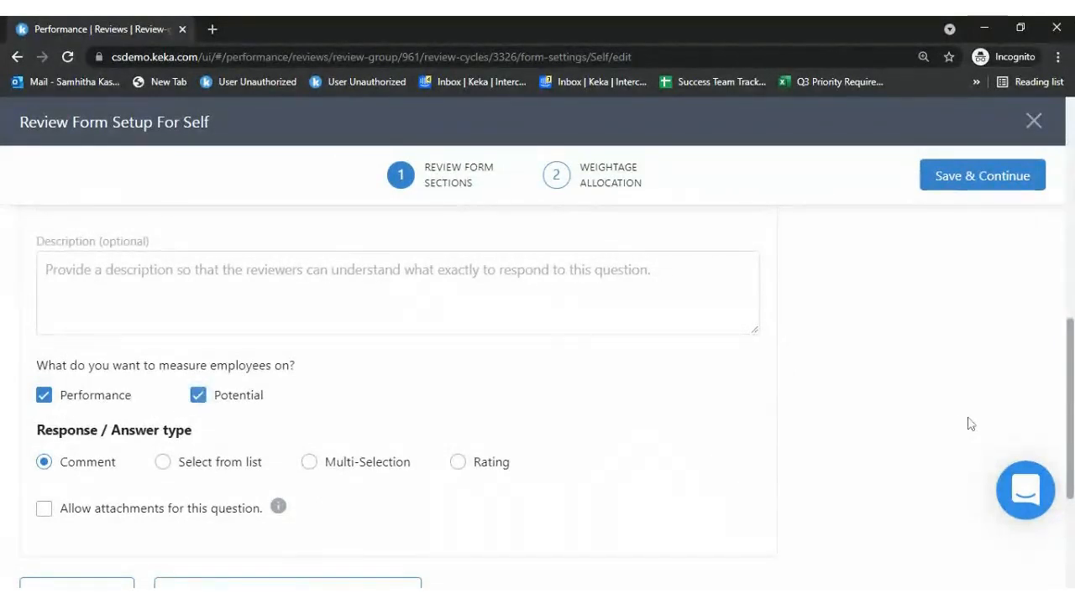
Try the Comment and Select from list answer types for the question and settle on Rating
{"action": "scroll", "coordinate": [55, 402], "scroll_direction": "down", "scroll_amount": 1}
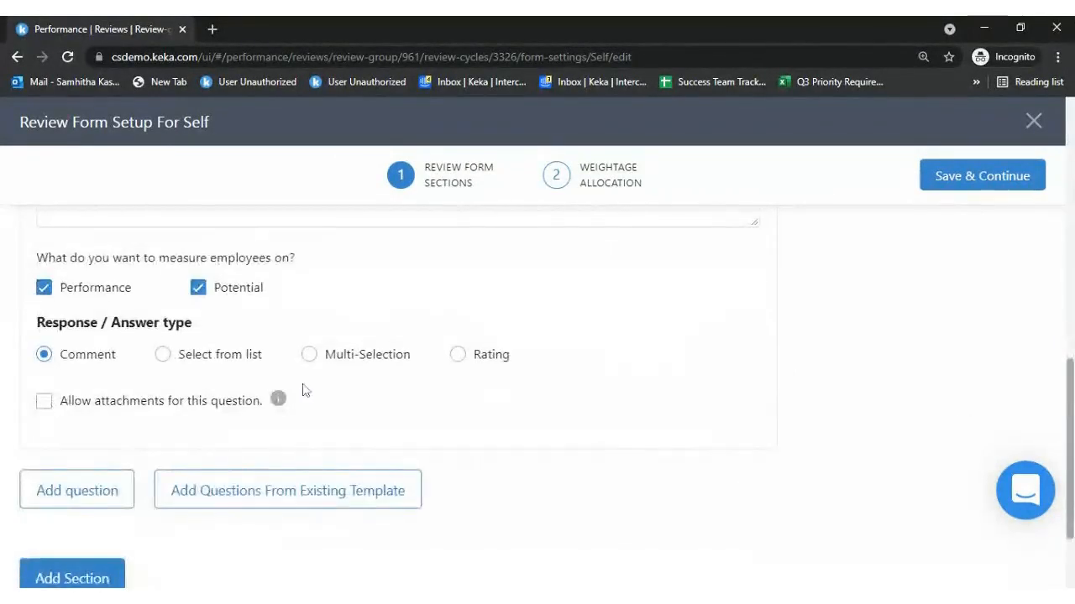
{"action": "left_click", "coordinate": [473, 357]}
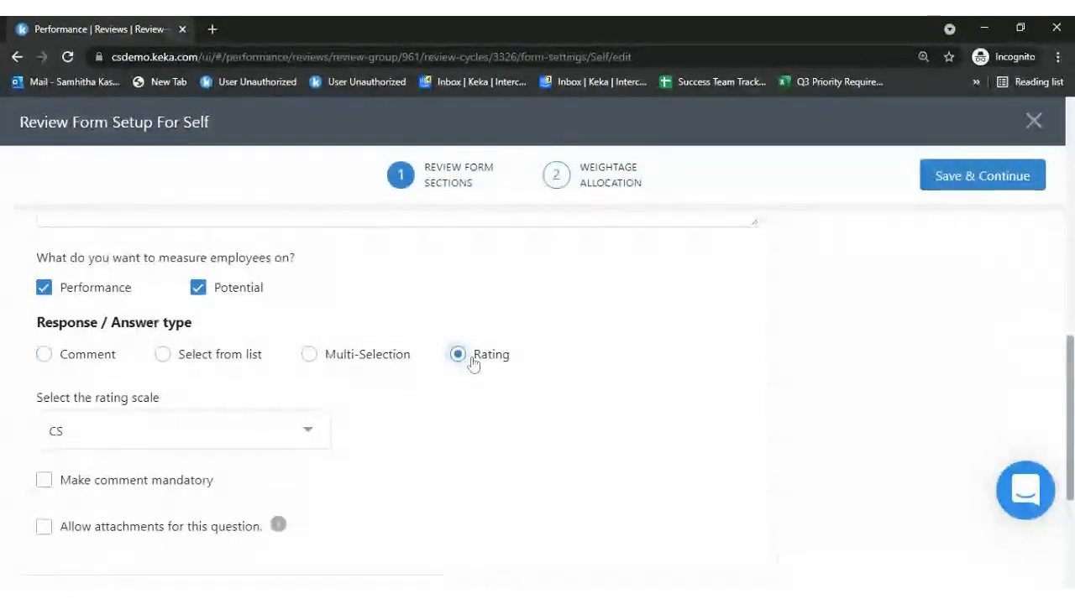
{"action": "left_click", "coordinate": [45, 356]}
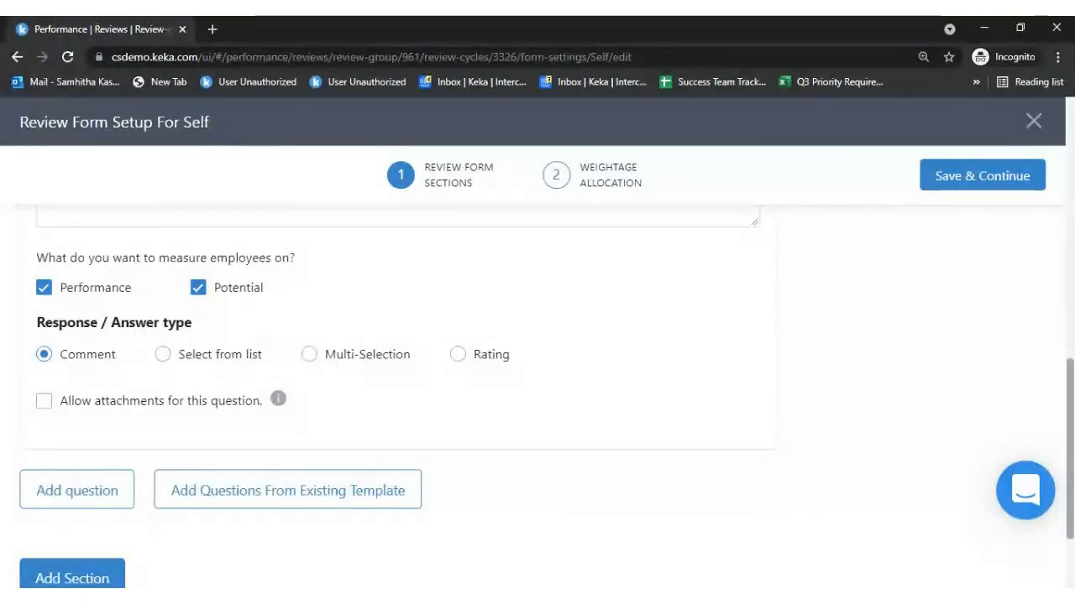
{"action": "left_click", "coordinate": [204, 354]}
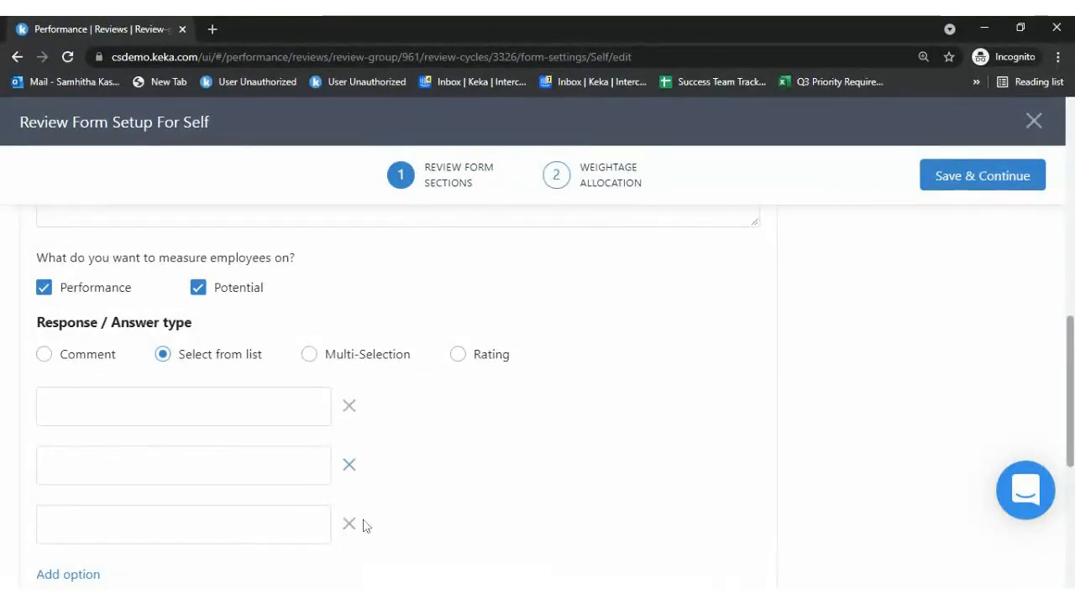
{"action": "left_click", "coordinate": [458, 354]}
Keep the CS rating scale, make the comment mandatory and allow attachments for the question
{"action": "scroll", "coordinate": [754, 223], "scroll_direction": "up", "scroll_amount": 3}
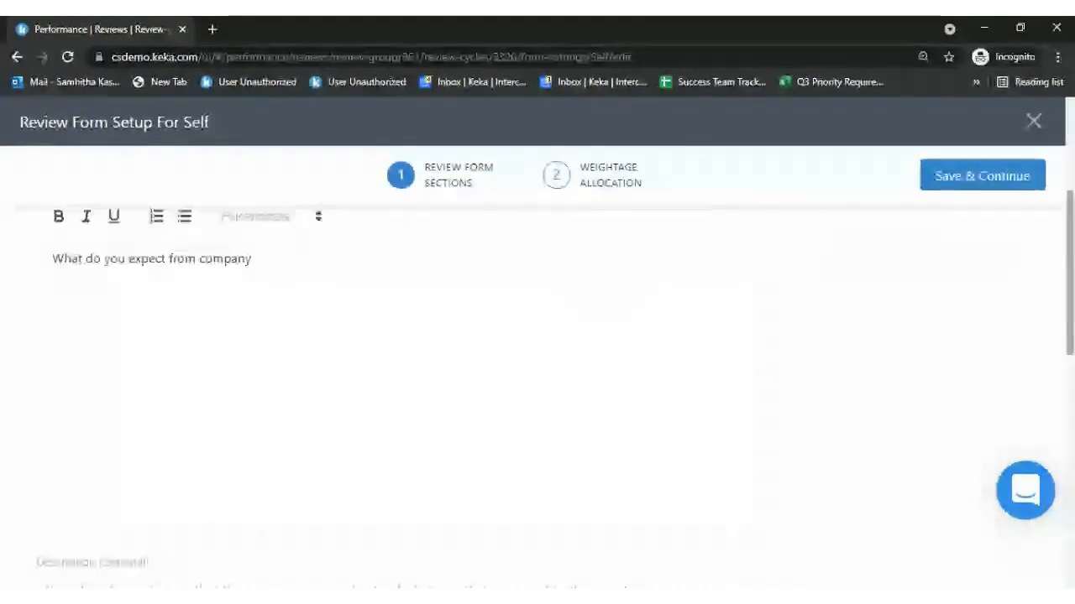
{"action": "scroll", "coordinate": [319, 218], "scroll_direction": "down", "scroll_amount": 6}
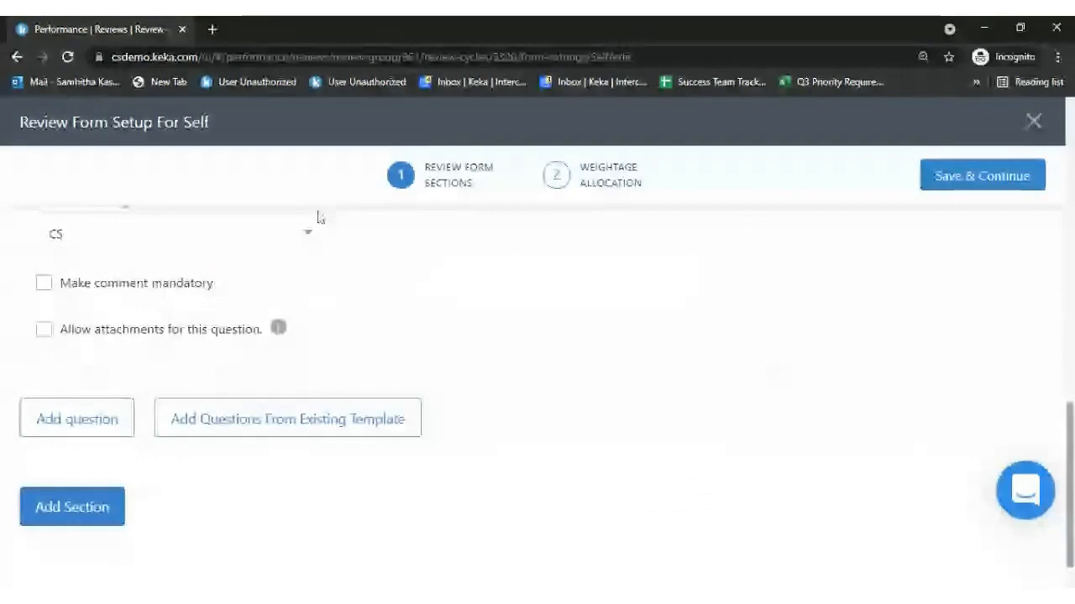
{"action": "left_click", "coordinate": [304, 235]}
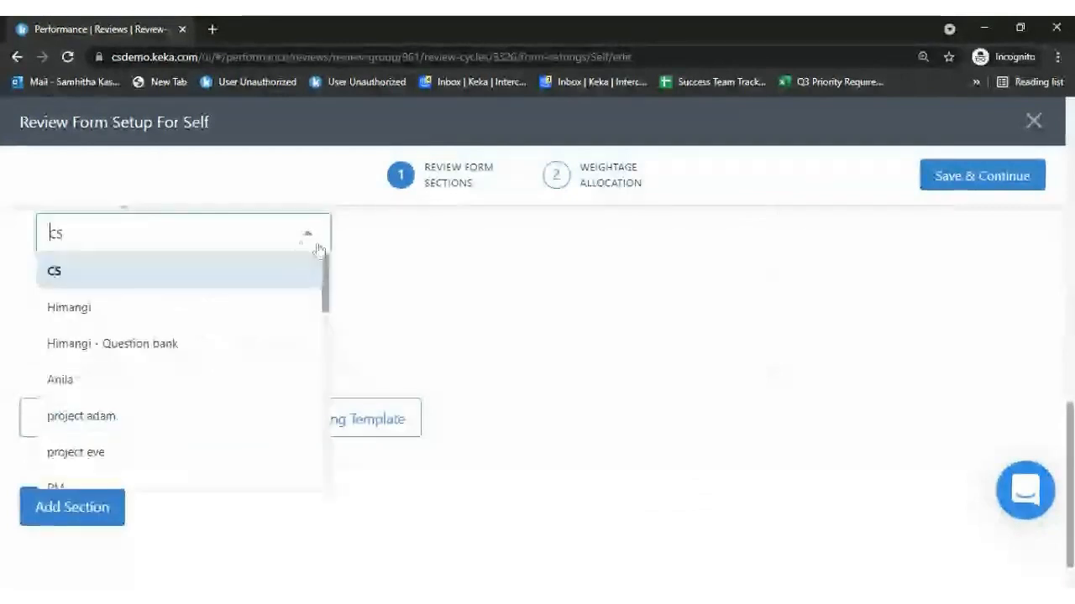
{"action": "left_click", "coordinate": [551, 310]}
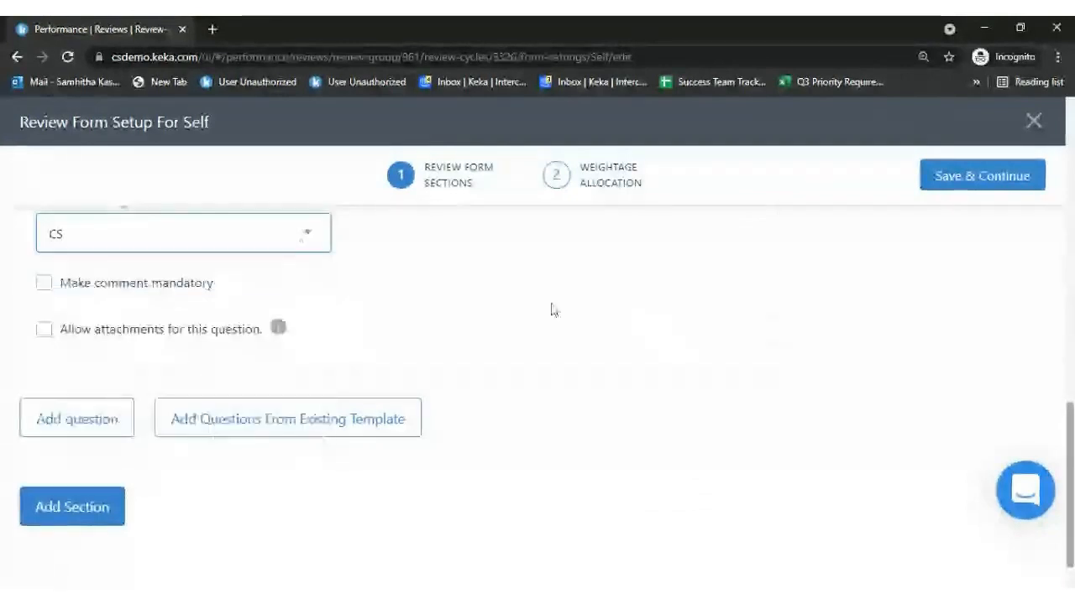
{"action": "left_click", "coordinate": [44, 283]}
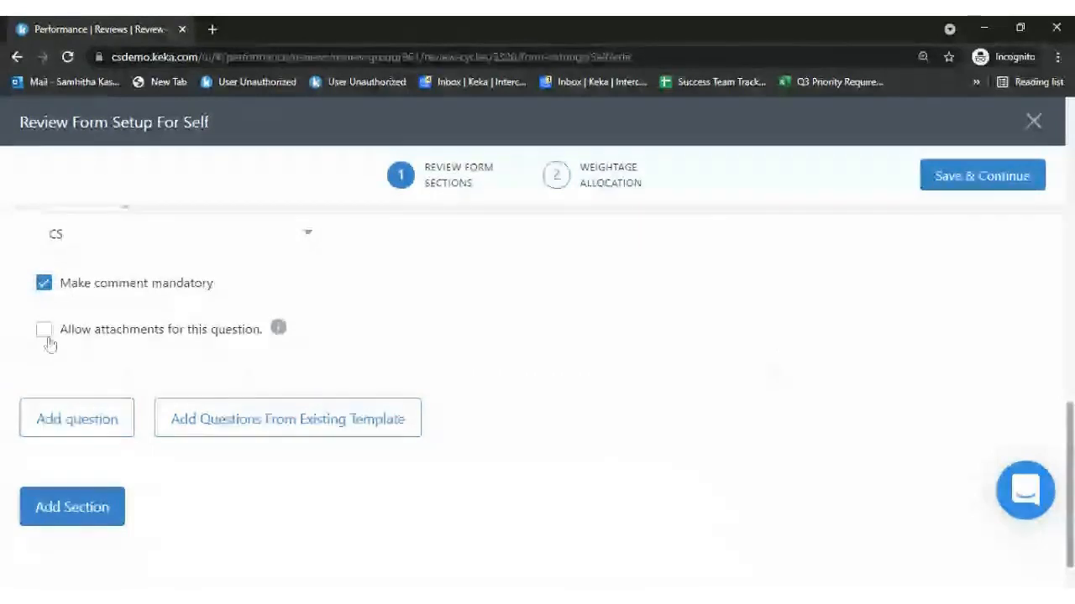
{"action": "left_click", "coordinate": [45, 332]}
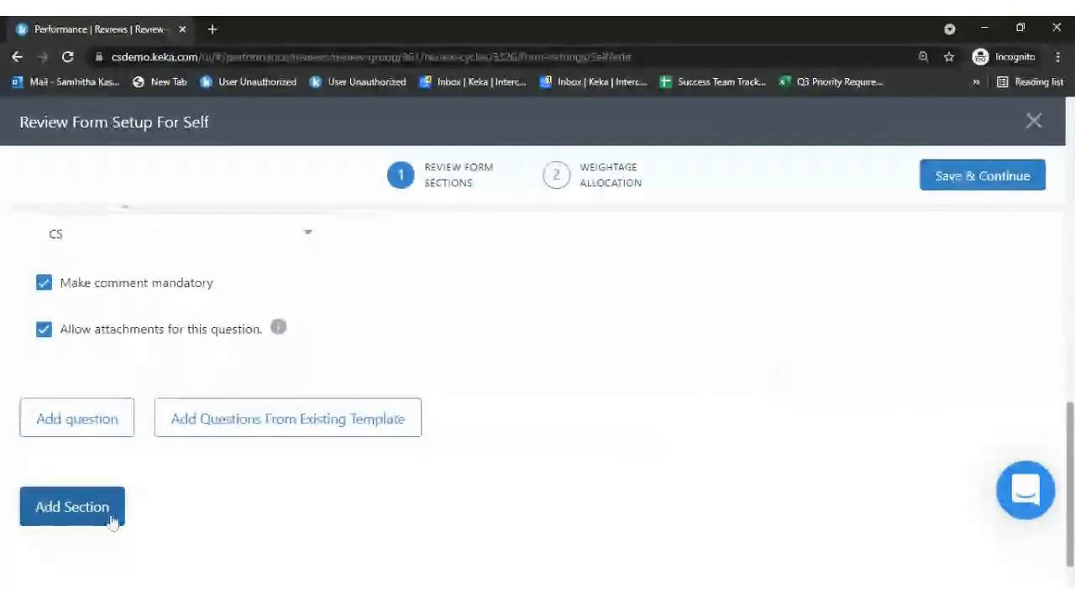
Save the form sections, allocate 100% weightage to the Questions section and save the Self review form
{"action": "left_click", "coordinate": [983, 181]}
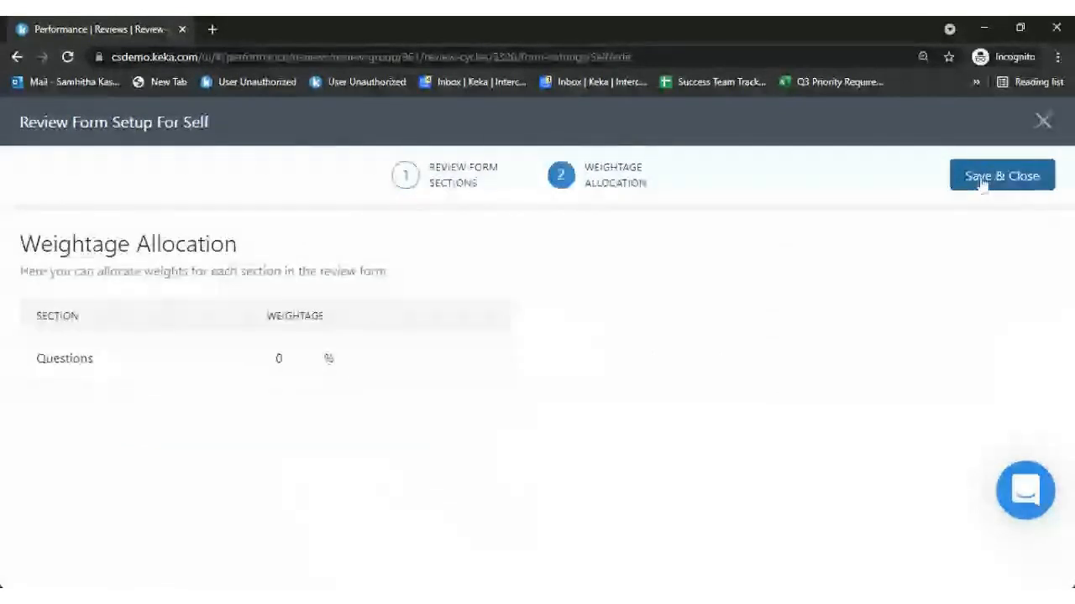
{"action": "left_click", "coordinate": [281, 358]}
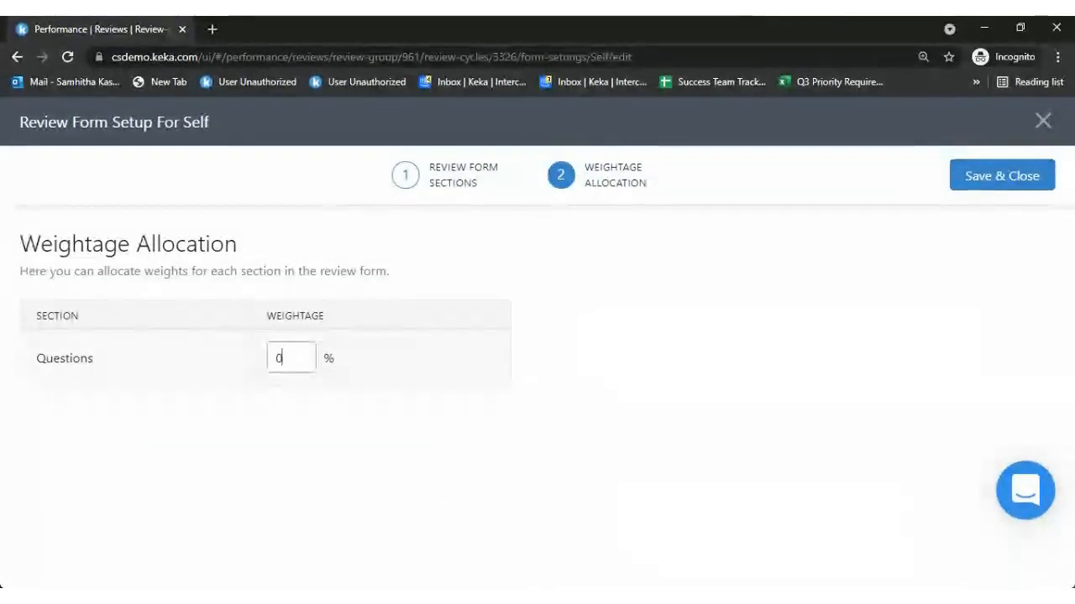
{"action": "key", "text": "BackSpace"}
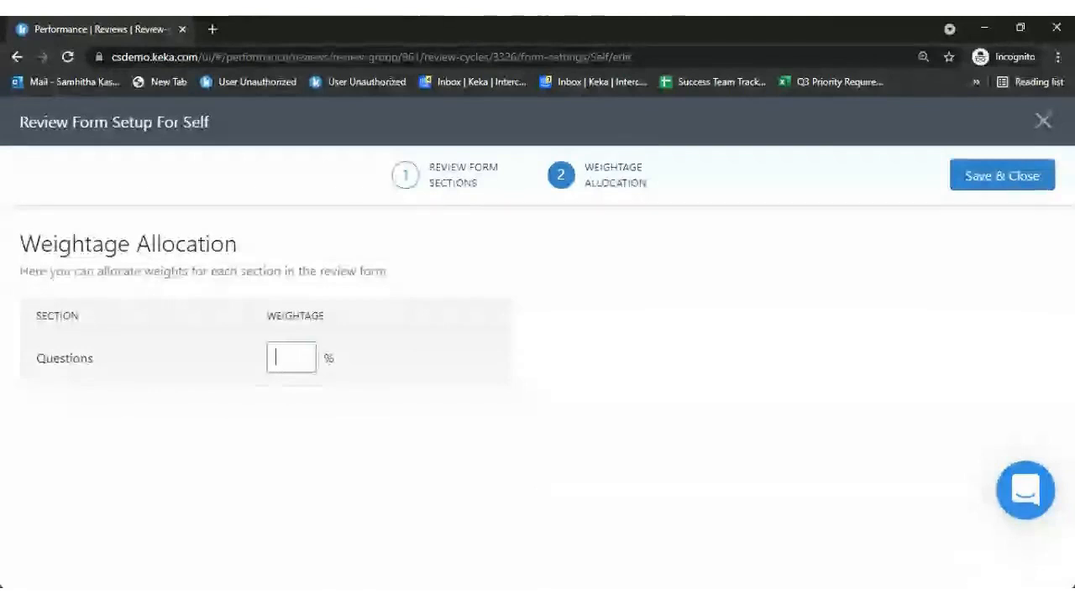
{"action": "type", "text": "100"}
{"action": "left_click", "coordinate": [643, 367]}
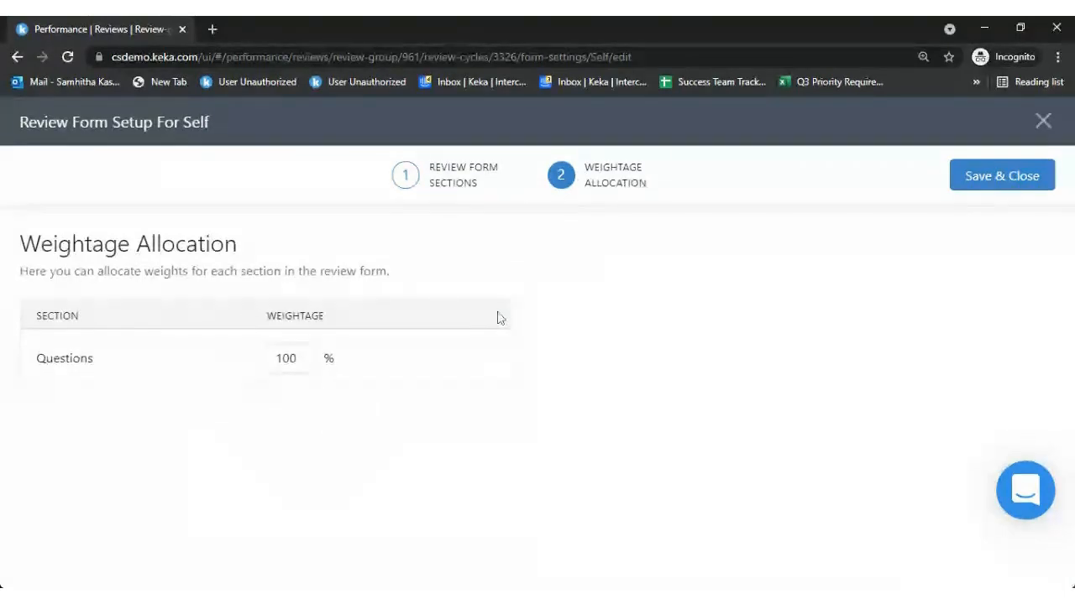
{"action": "left_click", "coordinate": [1002, 178]}
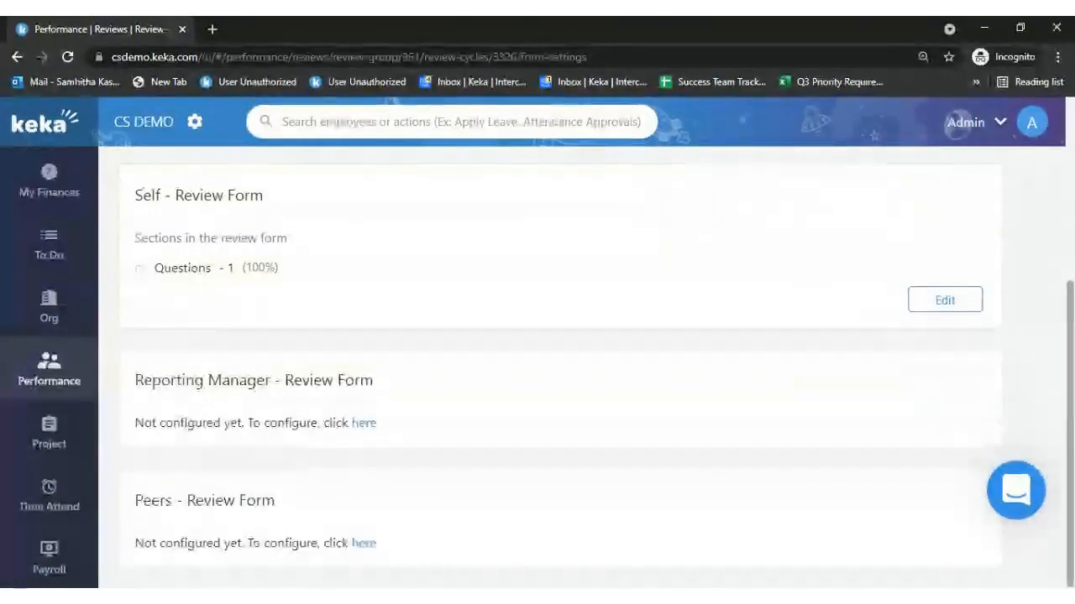
Start configuring the Reporting Manager review form and add a Competencies section to it
{"action": "left_click", "coordinate": [363, 426]}
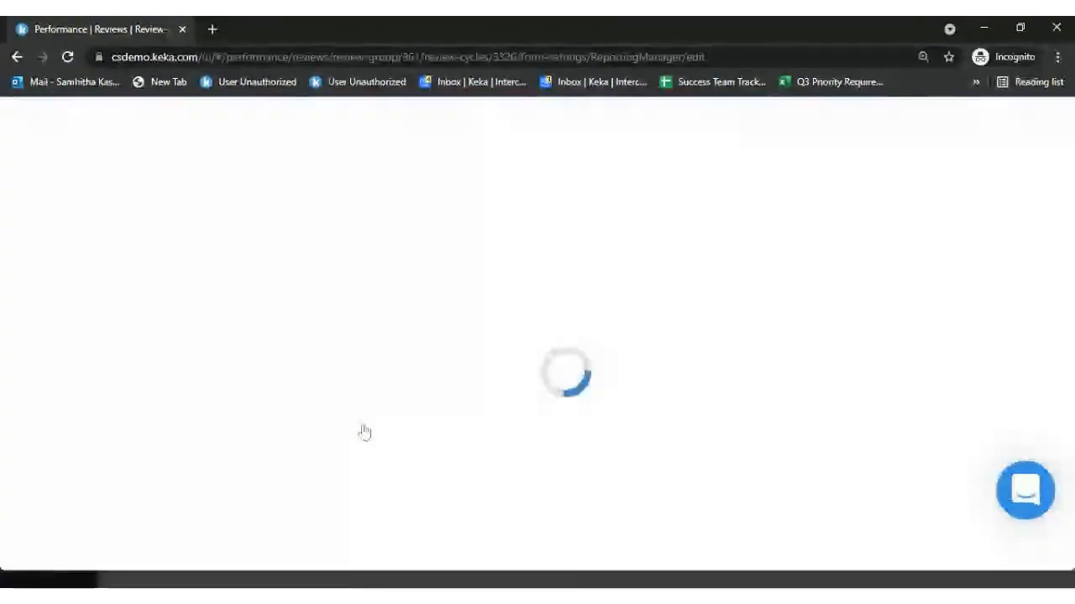
{"action": "left_click", "coordinate": [391, 252]}
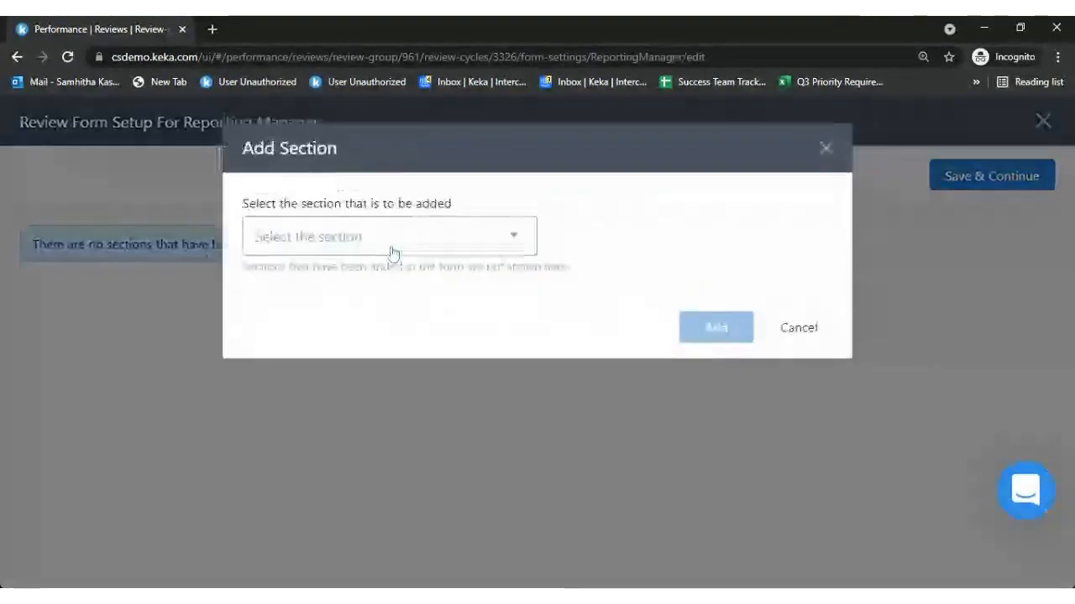
{"action": "left_click", "coordinate": [391, 251]}
{"action": "left_click", "coordinate": [379, 277]}
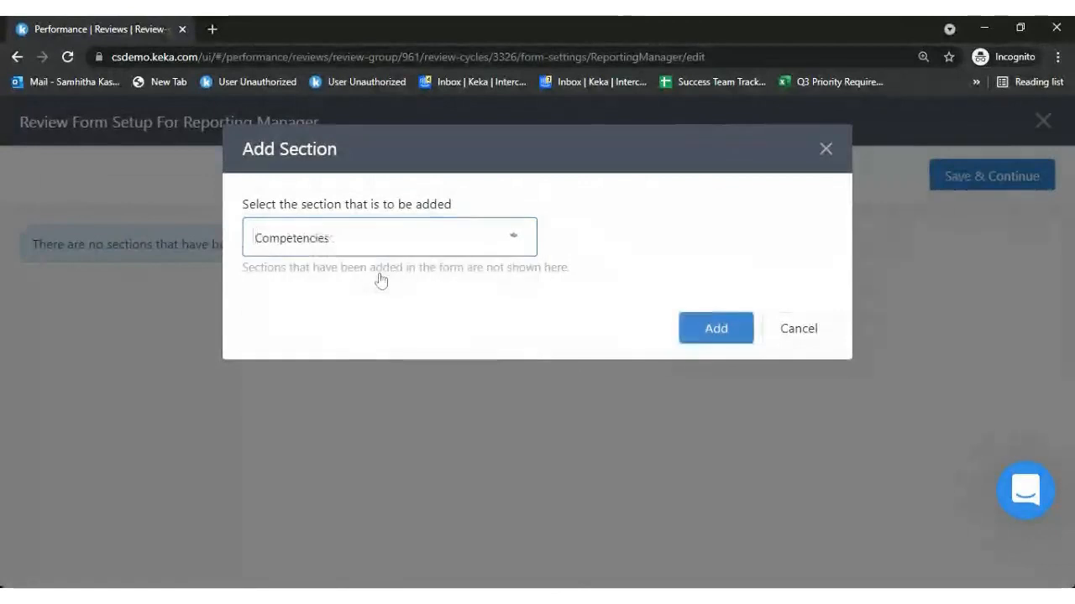
{"action": "left_click", "coordinate": [716, 329]}
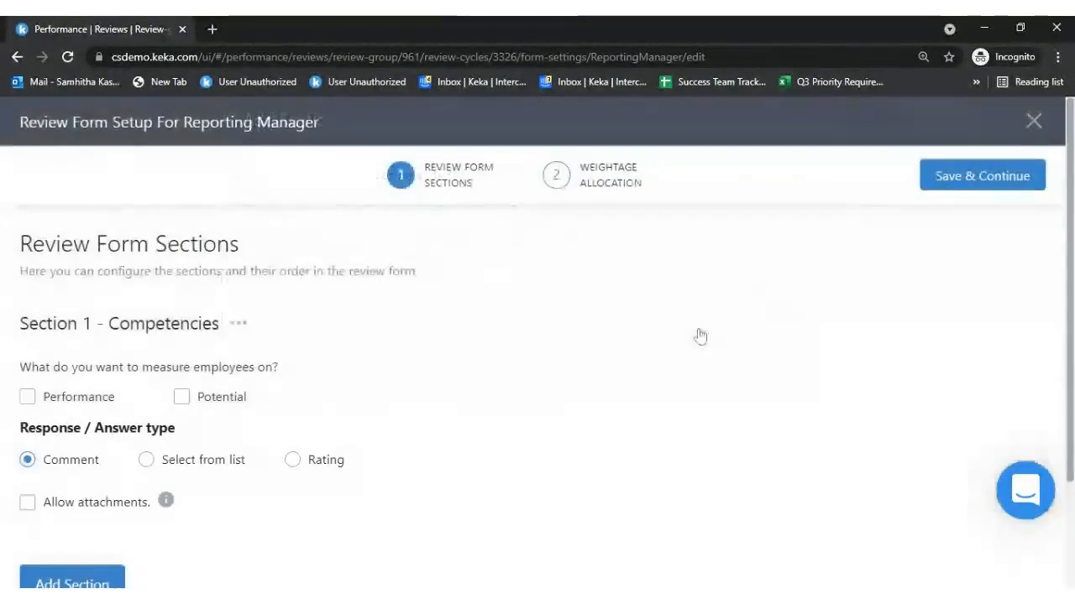
Measure the Competencies section on Performance and Potential, with the Rating answer type and a mandatory comment
{"action": "left_click", "coordinate": [31, 400]}
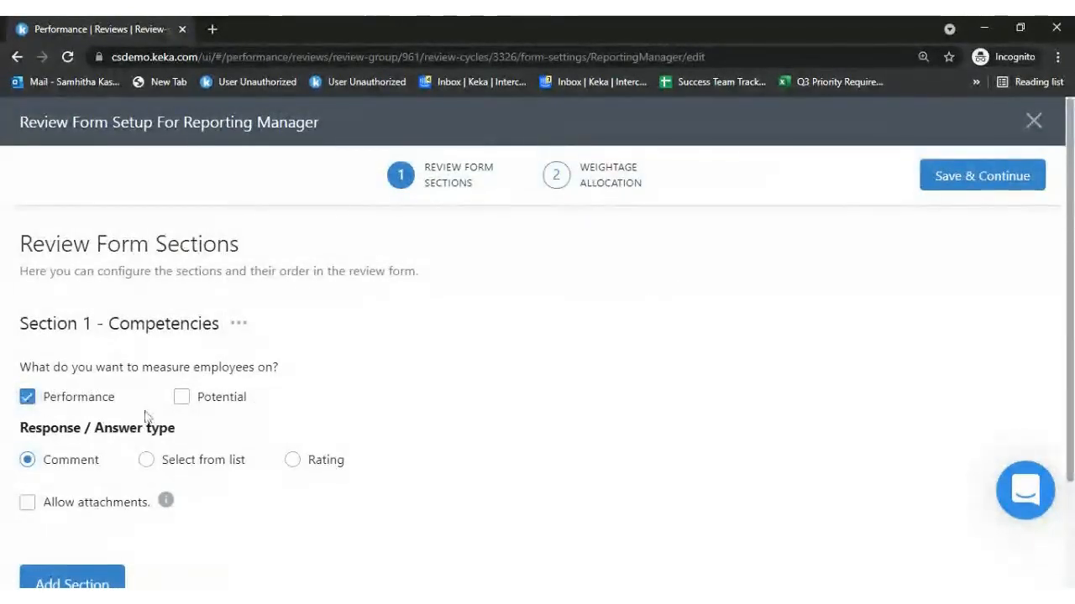
{"action": "left_click", "coordinate": [184, 400]}
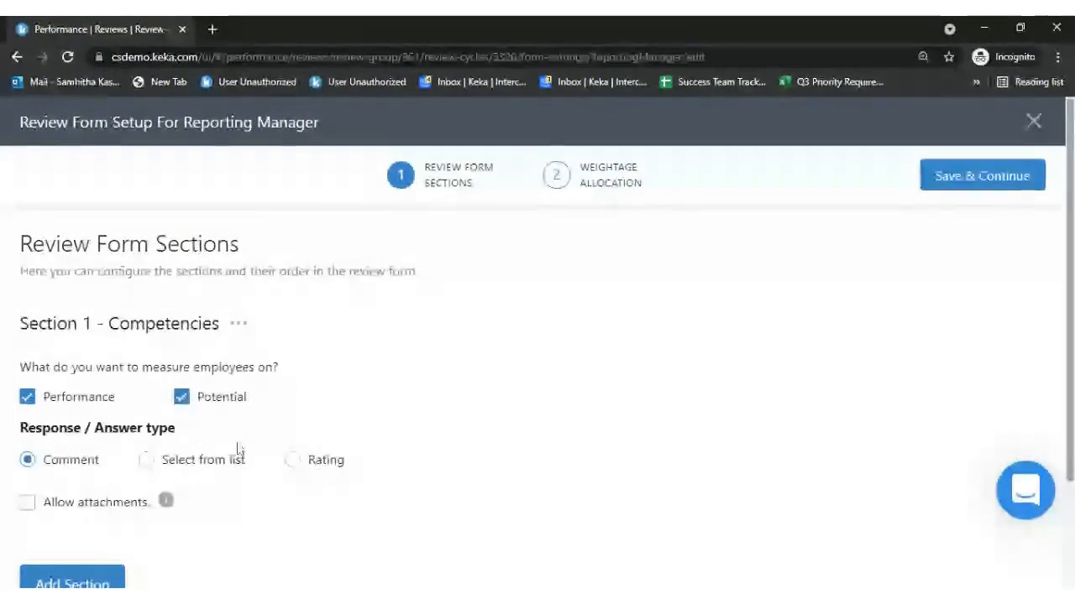
{"action": "left_click", "coordinate": [305, 470]}
{"action": "scroll", "coordinate": [484, 484], "scroll_direction": "down", "scroll_amount": 3}
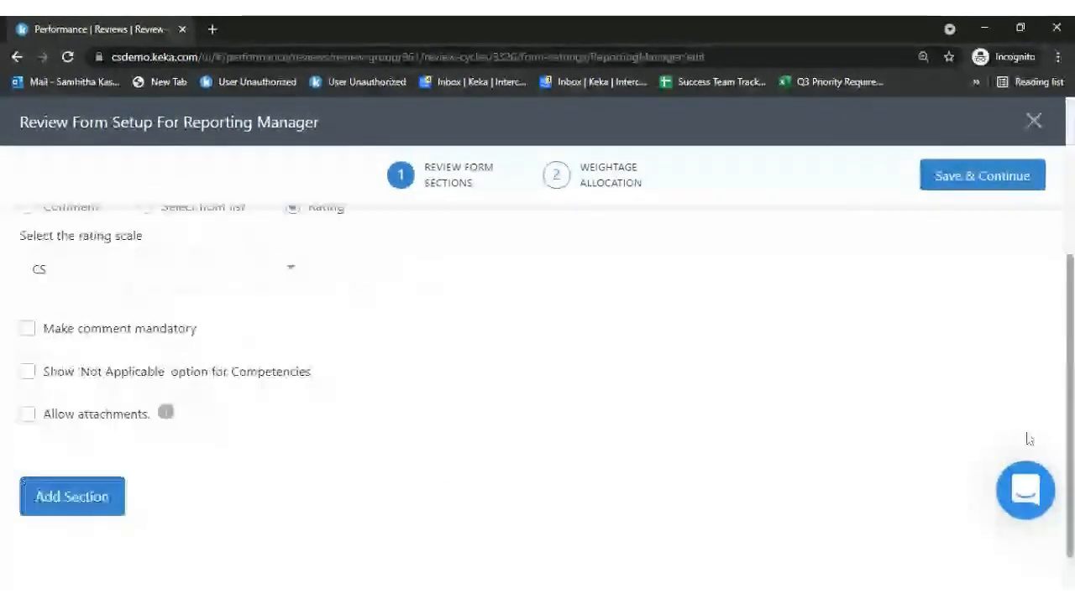
{"action": "left_click", "coordinate": [28, 331]}
Add an Objectives section to the Reporting Manager review form
{"action": "left_click", "coordinate": [76, 496]}
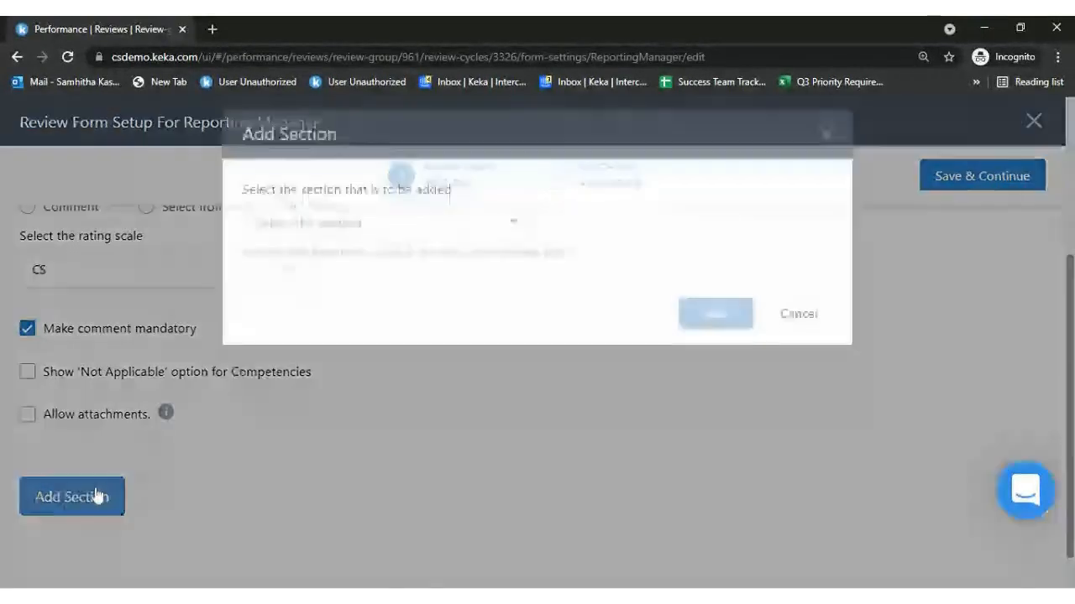
{"action": "left_click", "coordinate": [445, 254]}
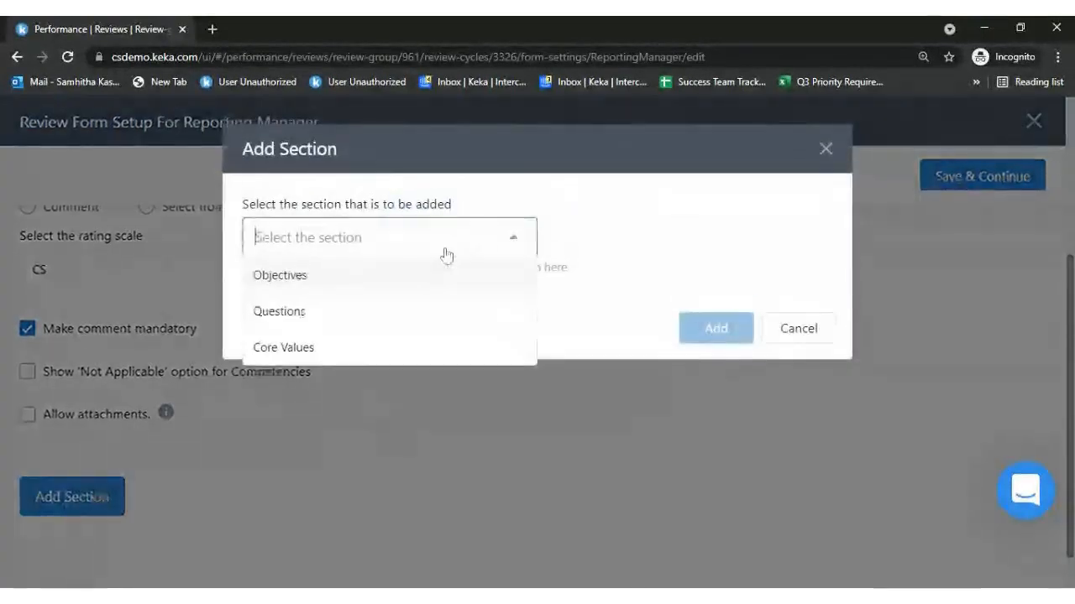
{"action": "left_click", "coordinate": [369, 286]}
{"action": "left_click", "coordinate": [708, 330]}
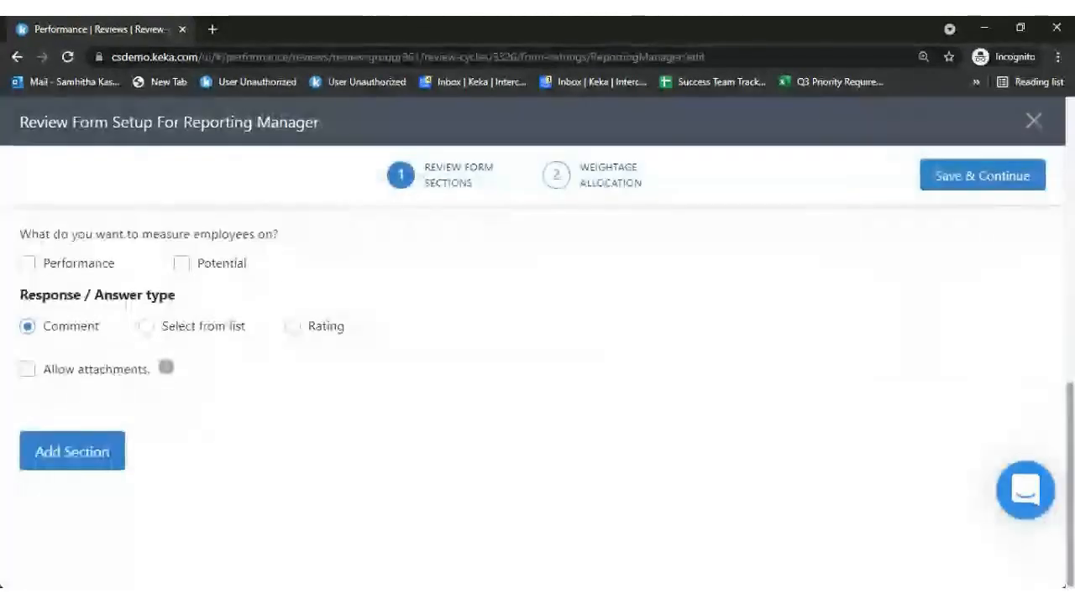
Limit the Objectives section to the Q4-2021 time frame and enable key result rating
{"action": "scroll", "coordinate": [538, 377], "scroll_direction": "up", "scroll_amount": 2}
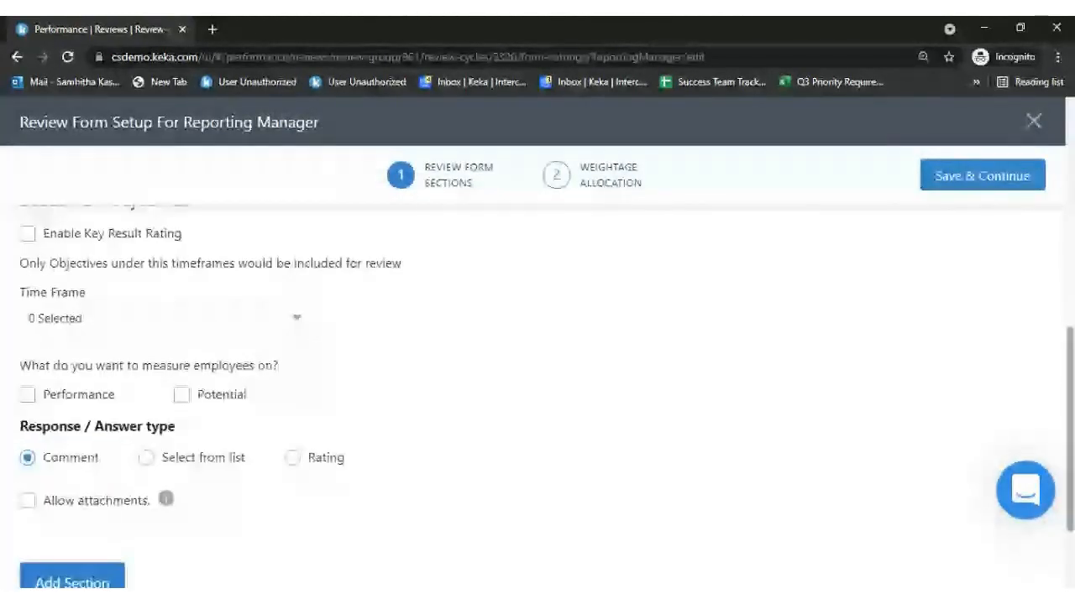
{"action": "left_click", "coordinate": [202, 322]}
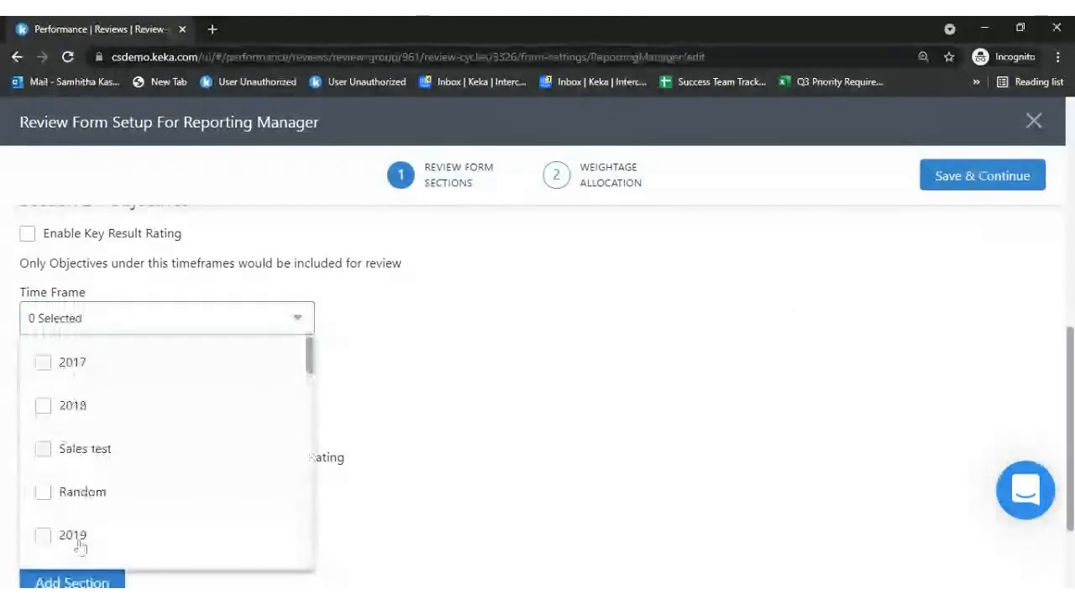
{"action": "scroll", "coordinate": [313, 522], "scroll_direction": "down", "scroll_amount": 5}
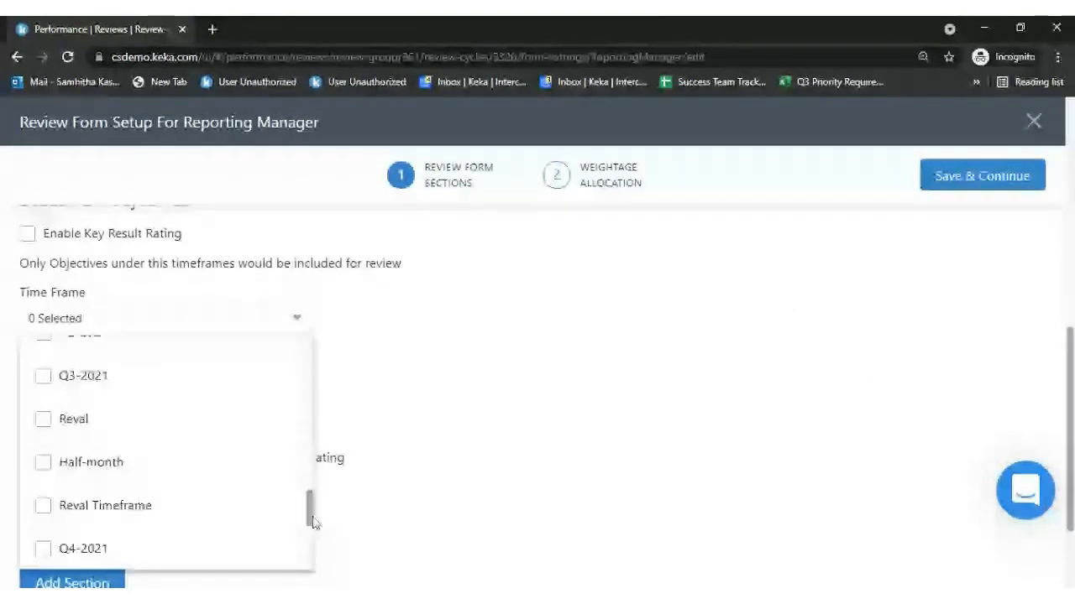
{"action": "left_click", "coordinate": [78, 554]}
{"action": "left_click", "coordinate": [435, 388]}
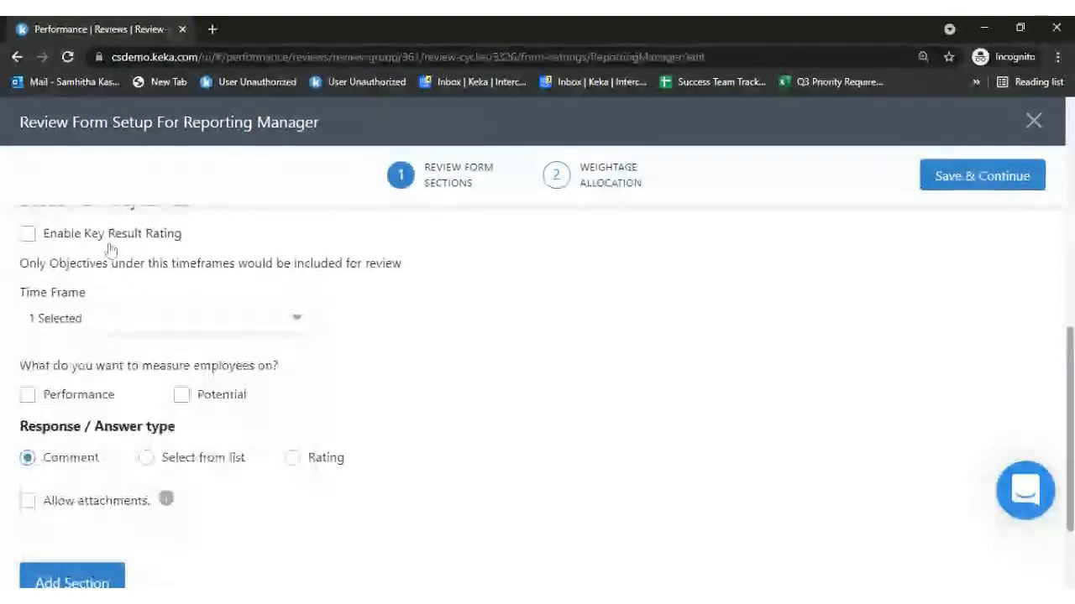
{"action": "left_click", "coordinate": [28, 235]}
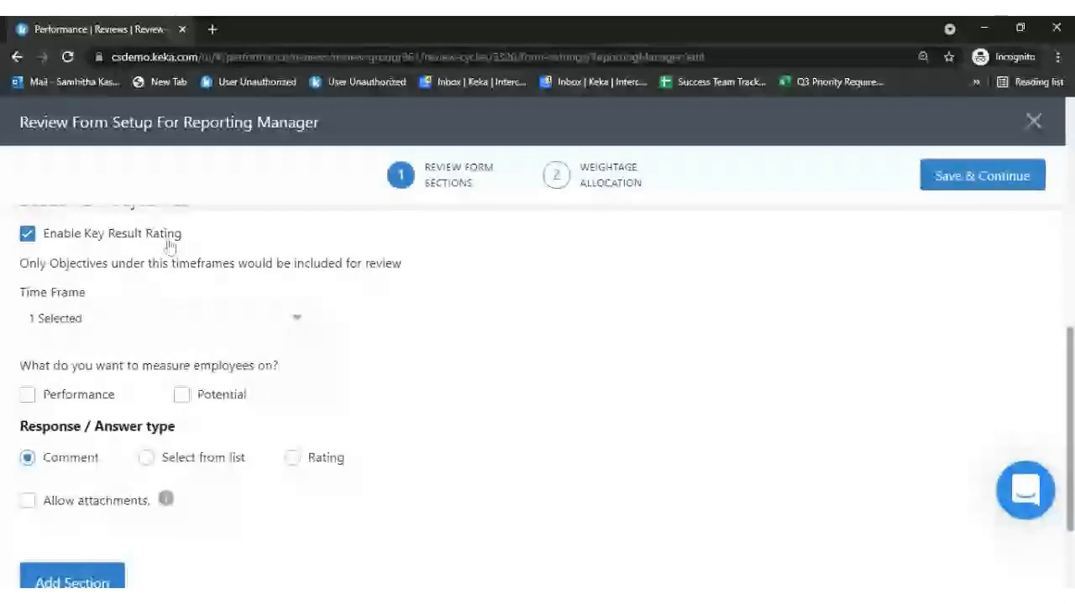
Measure the Objectives section on Performance and Potential, with the Rating answer type and a mandatory comment
{"action": "left_click", "coordinate": [30, 398]}
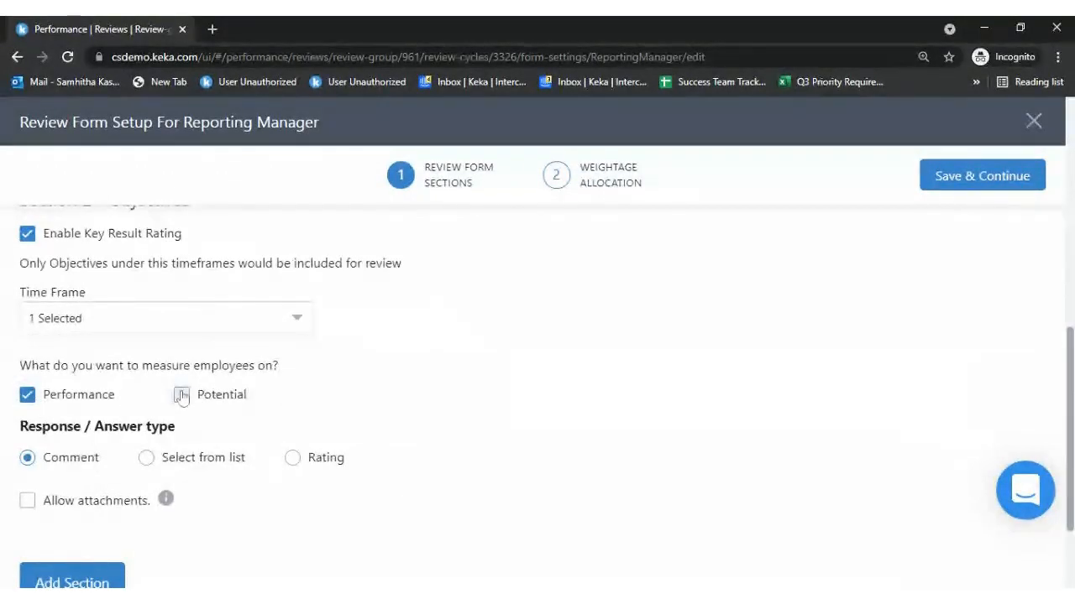
{"action": "left_click", "coordinate": [182, 396]}
{"action": "scroll", "coordinate": [537, 378], "scroll_direction": "down", "scroll_amount": 2}
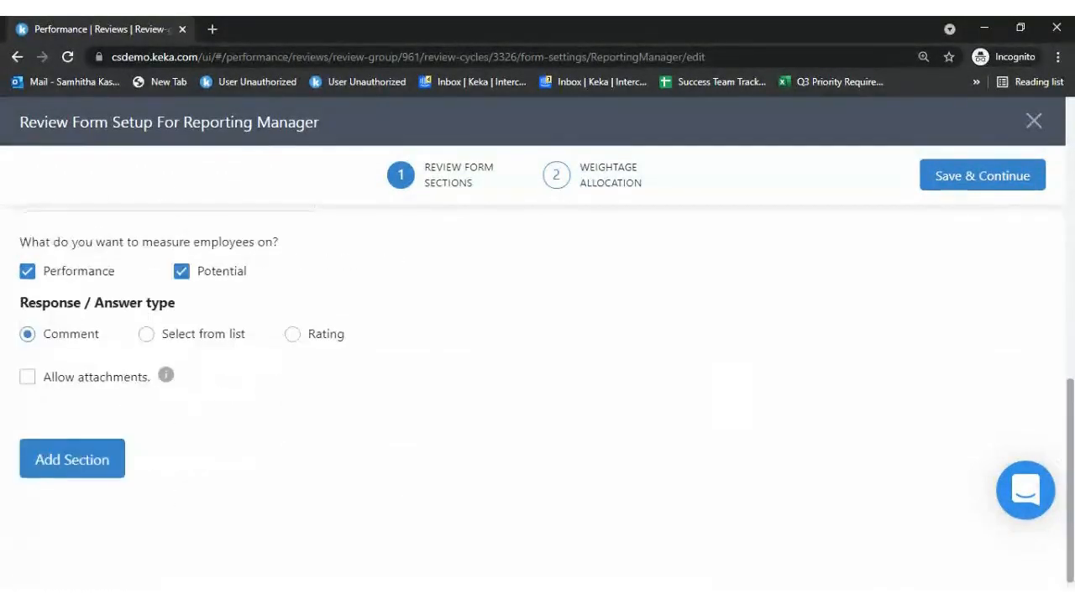
{"action": "left_click", "coordinate": [302, 337]}
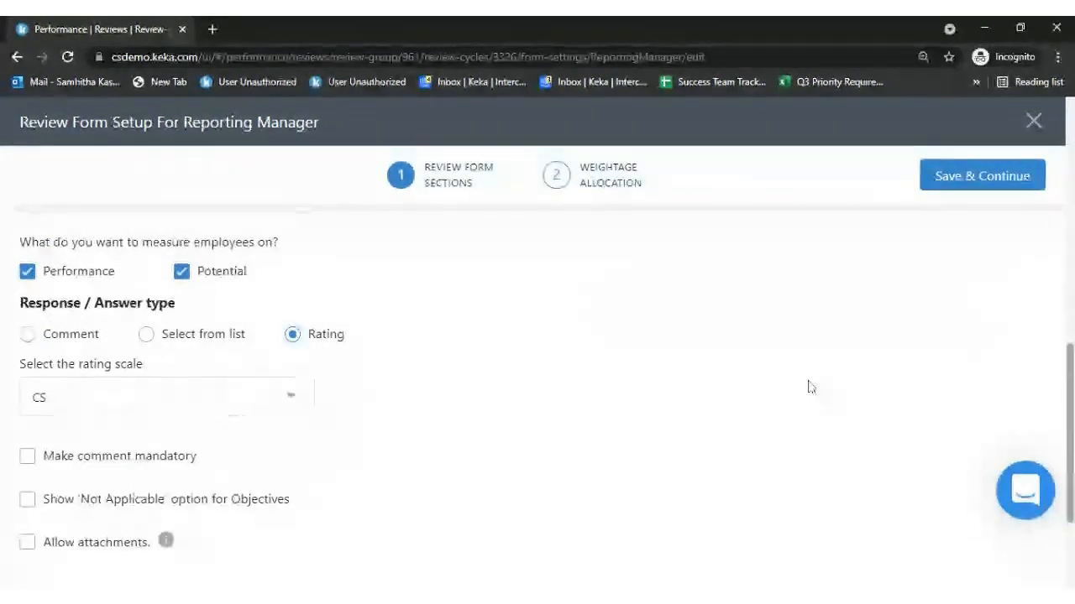
{"action": "left_click", "coordinate": [29, 456]}
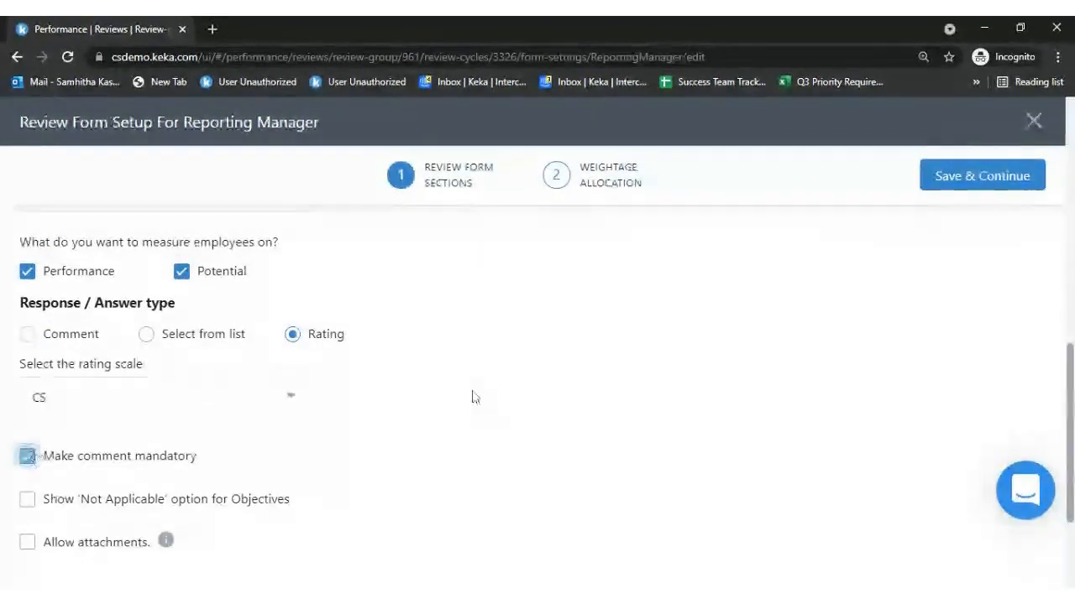
Save the form sections, allocate 50% weightage each to Competencies and Objectives, and save the Reporting Manager review form
{"action": "left_click", "coordinate": [973, 176]}
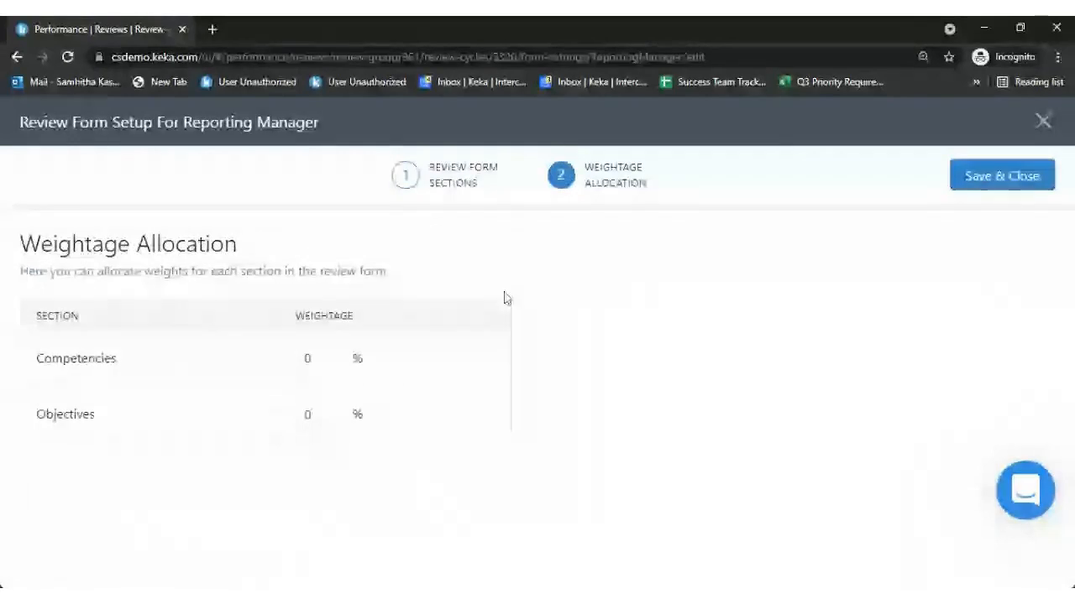
{"action": "left_click", "coordinate": [307, 359]}
{"action": "key", "text": "BackSpace"}
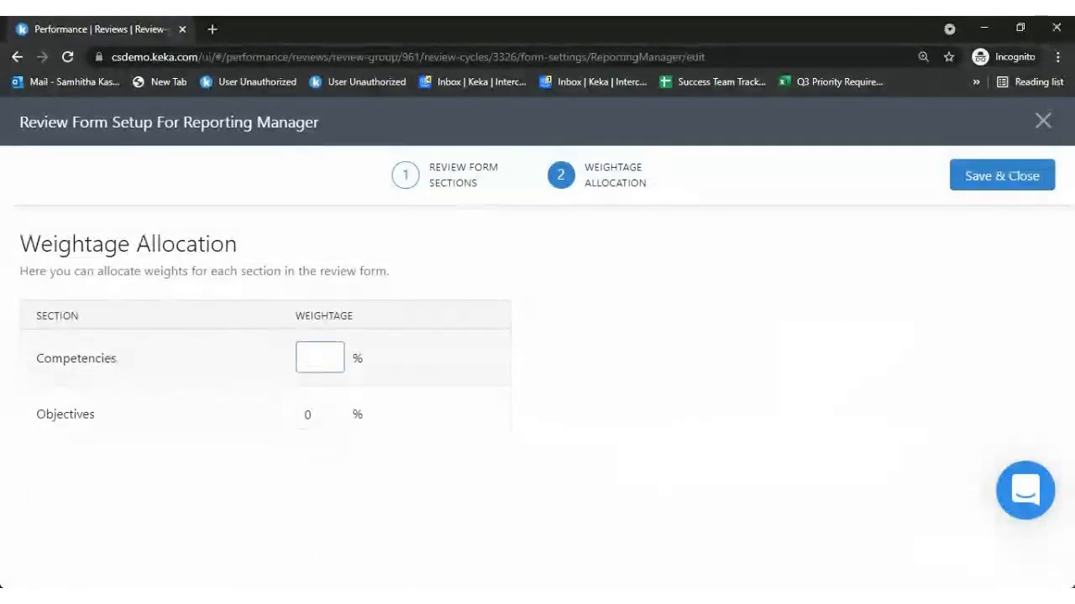
{"action": "type", "text": "50"}
{"action": "key", "text": "Tab"}
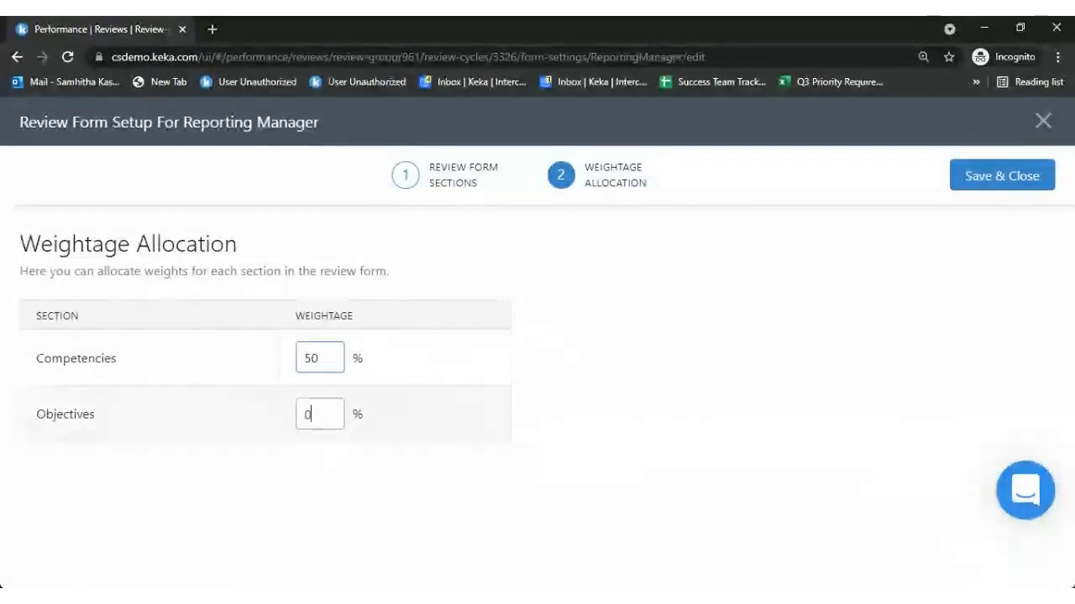
{"action": "key", "text": "BackSpace"}
{"action": "type", "text": "50"}
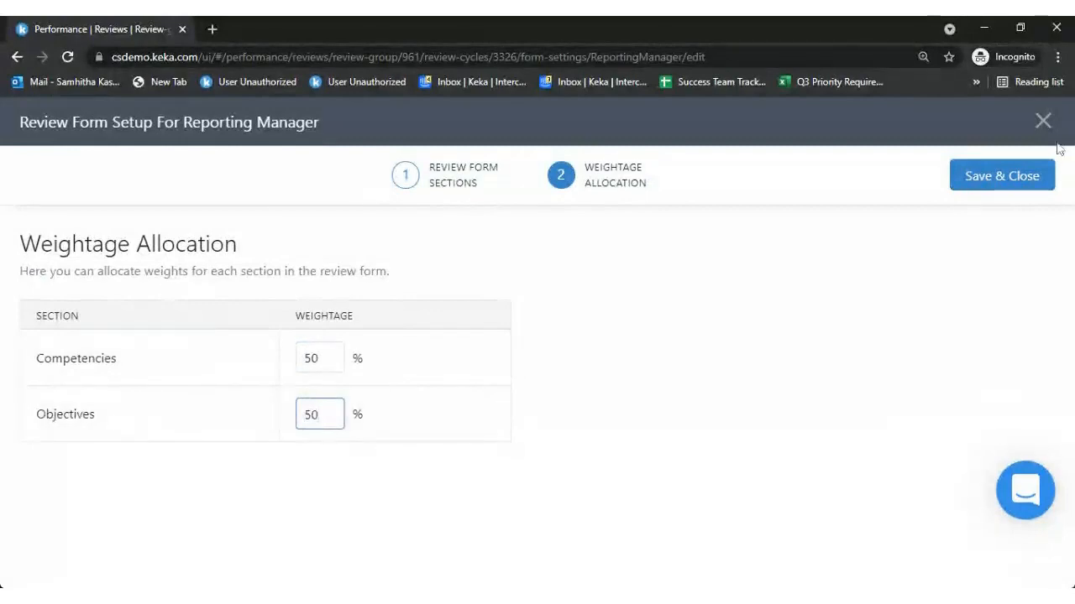
{"action": "left_click", "coordinate": [1026, 176]}
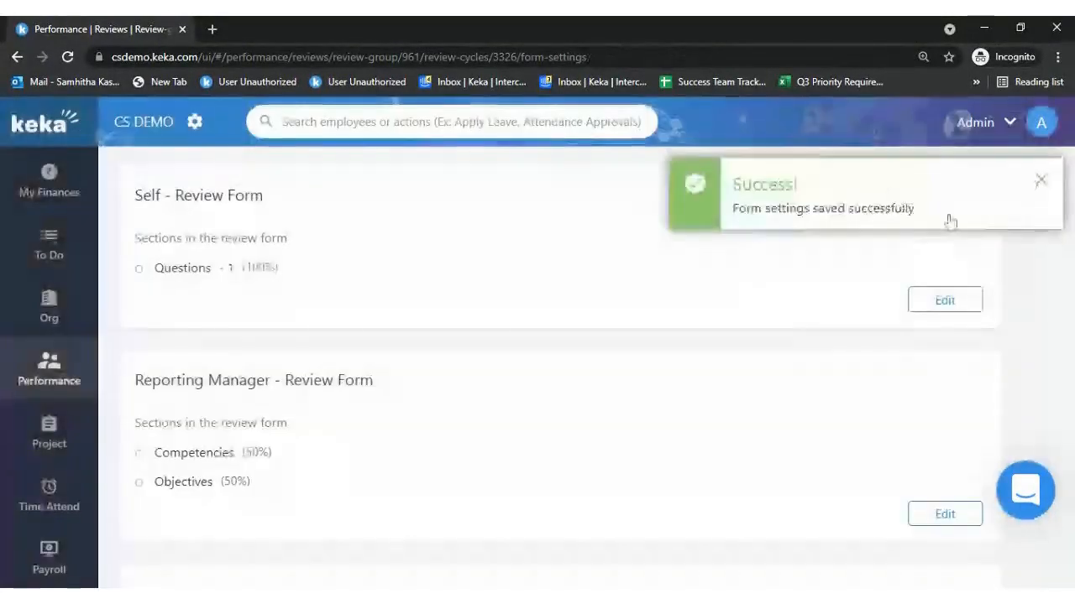
Start configuring the Peers review form and add a Core Values section to it
{"action": "scroll", "coordinate": [947, 221], "scroll_direction": "down", "scroll_amount": 1}
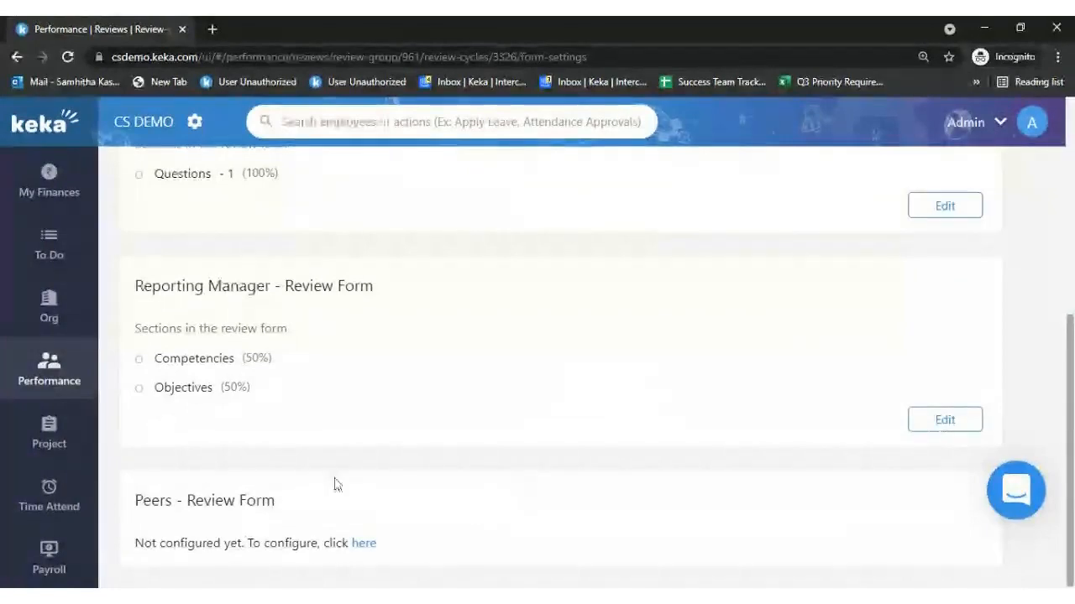
{"action": "left_click", "coordinate": [359, 545]}
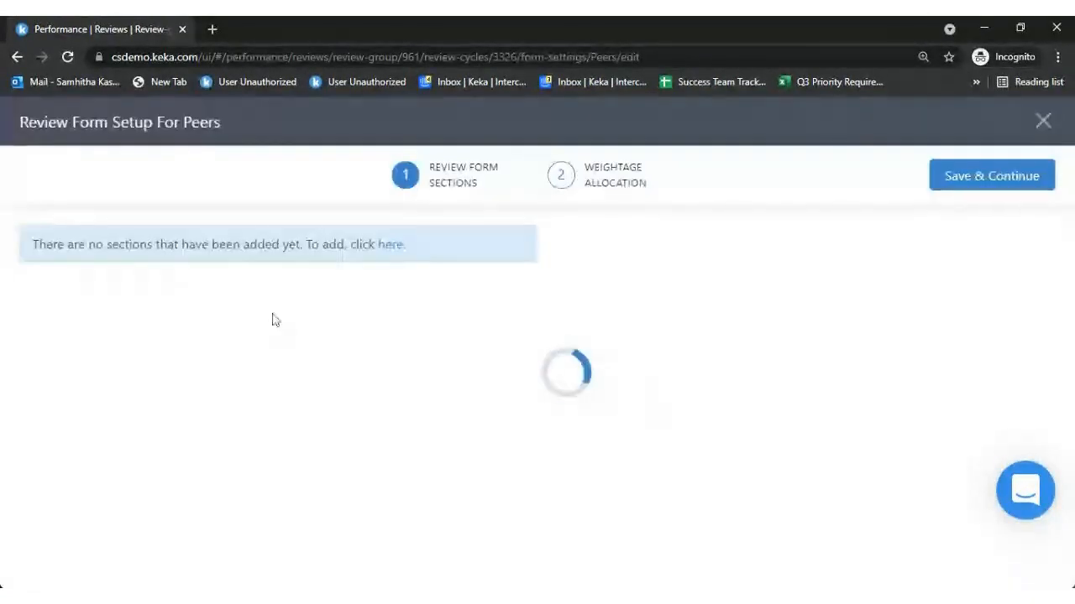
{"action": "left_click", "coordinate": [391, 249]}
{"action": "left_click", "coordinate": [396, 254]}
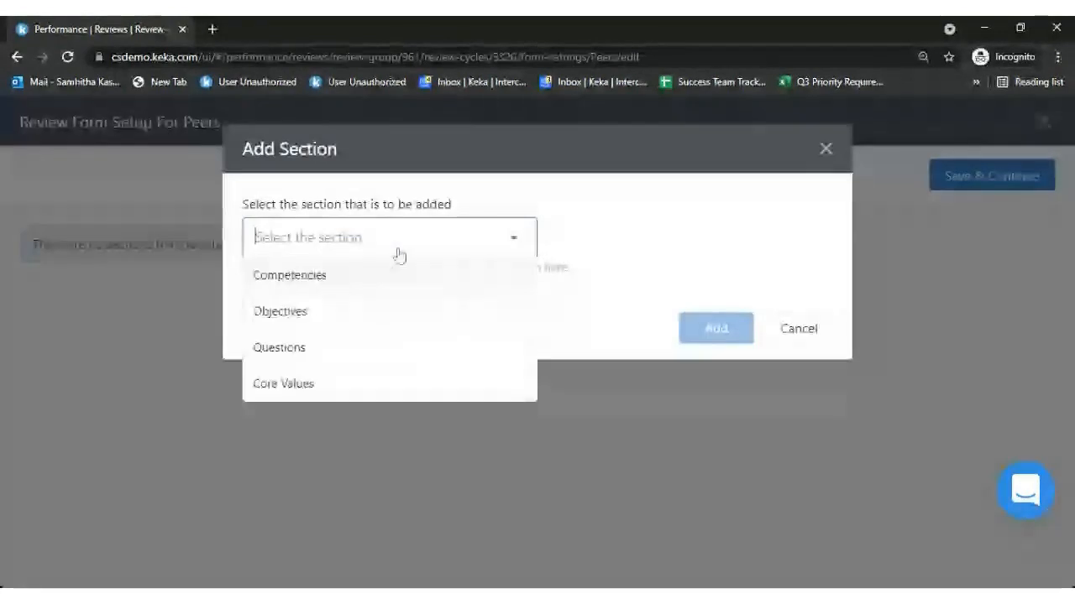
{"action": "left_click", "coordinate": [319, 384]}
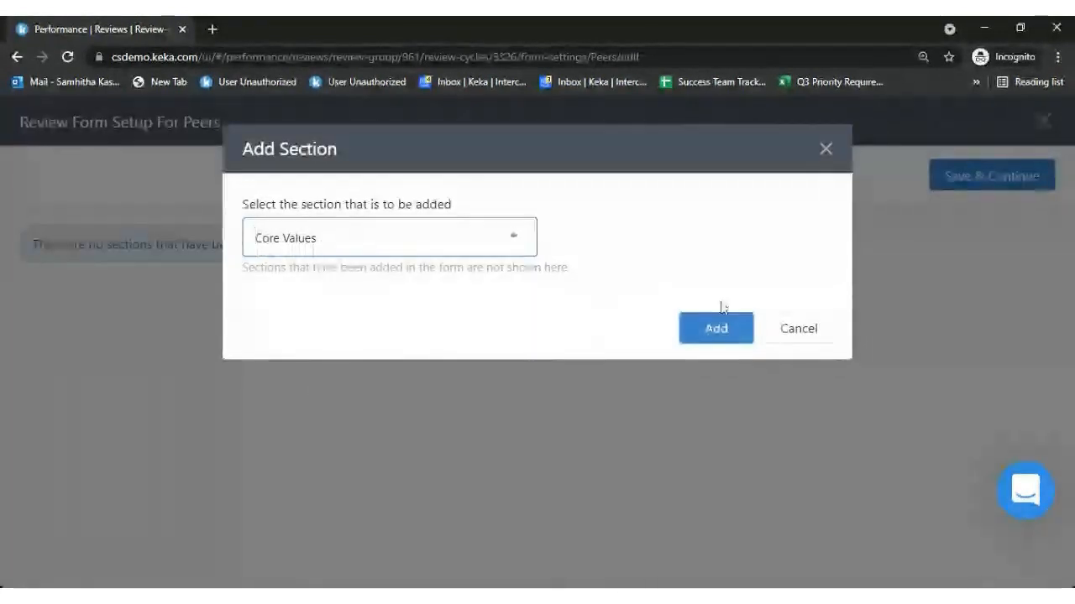
{"action": "left_click", "coordinate": [717, 332]}
Measure the Core Values section on both Performance and Potential, using the Rating answer type
{"action": "left_click", "coordinate": [182, 397]}
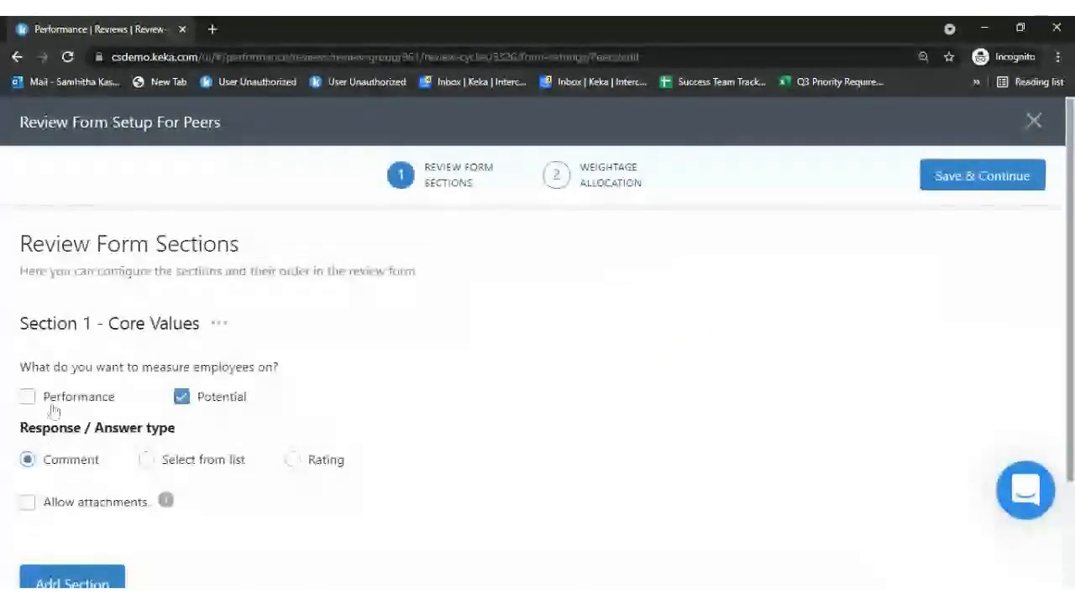
{"action": "left_click", "coordinate": [27, 397]}
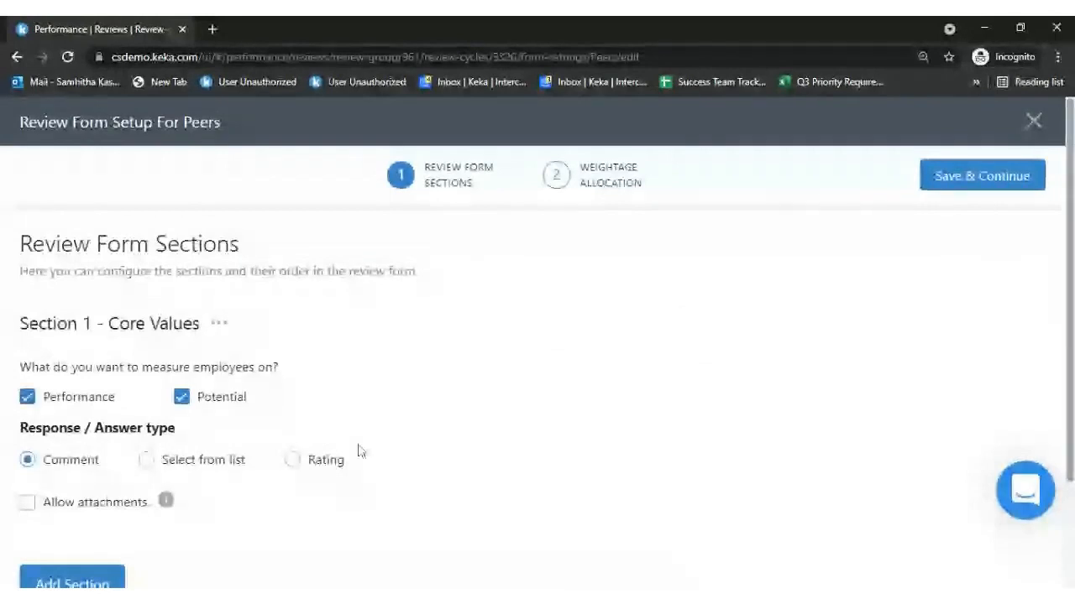
{"action": "left_click", "coordinate": [291, 461]}
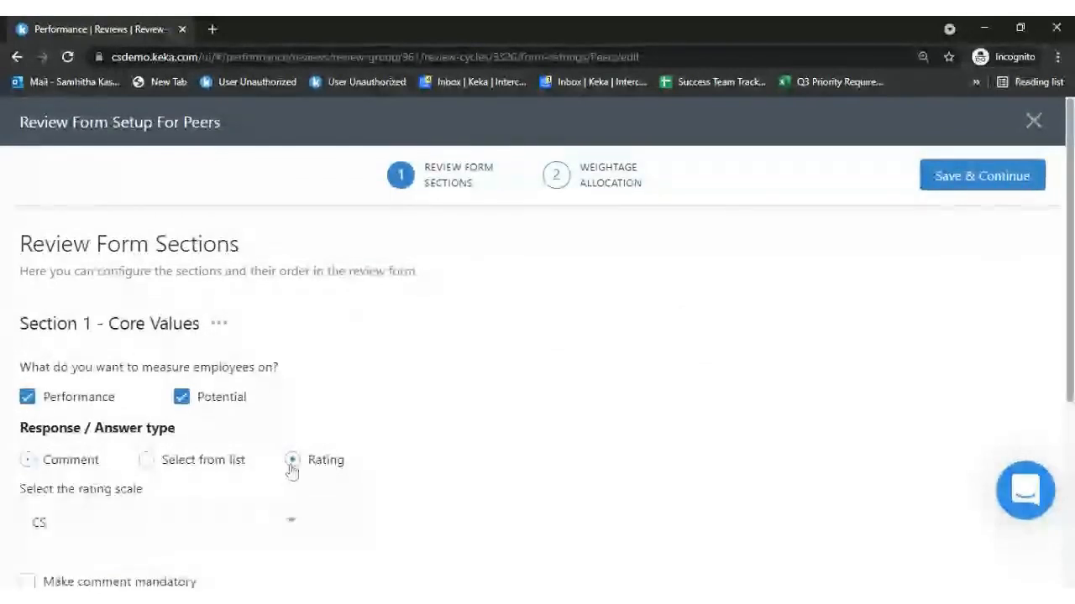
Keep the CS rating scale for Core Values, make the comment mandatory, allow attachments and save the form sections
{"action": "scroll", "coordinate": [252, 309], "scroll_direction": "down", "scroll_amount": 3}
{"action": "left_click", "coordinate": [254, 309]}
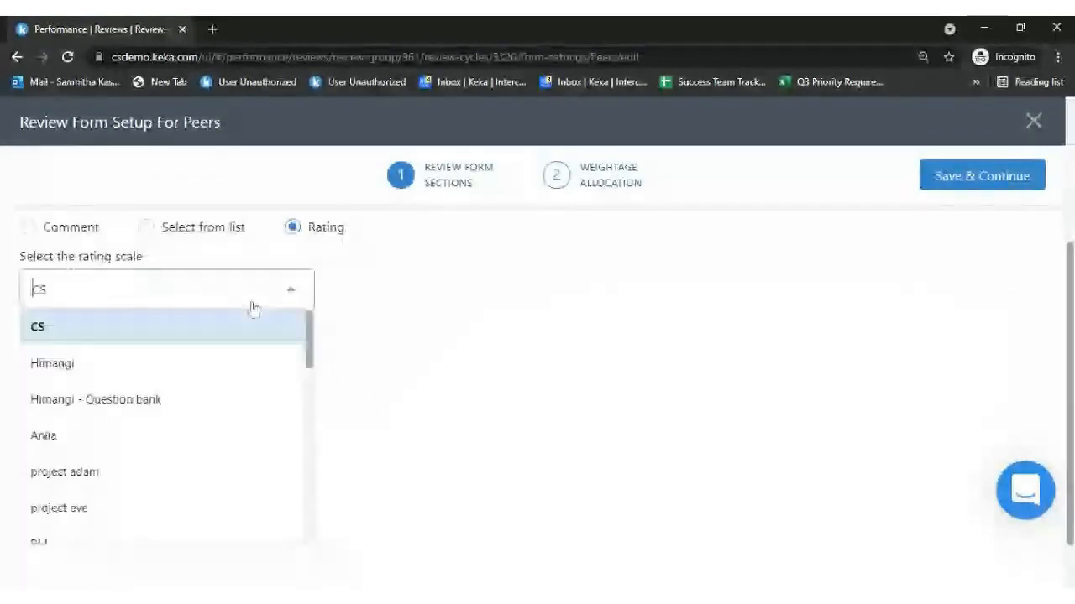
{"action": "left_click", "coordinate": [253, 309]}
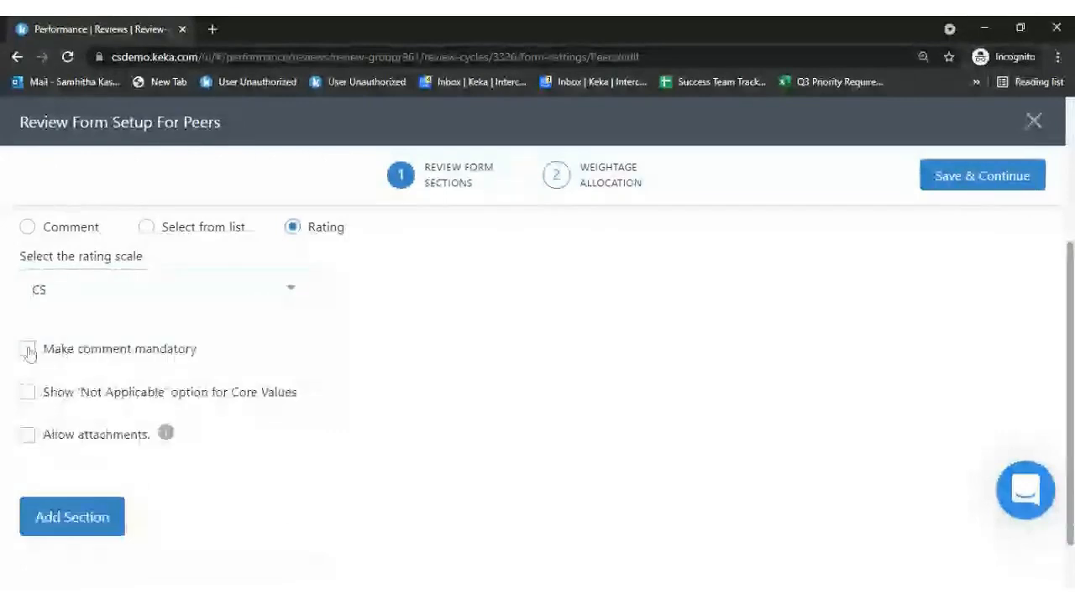
{"action": "left_click", "coordinate": [28, 350]}
{"action": "left_click", "coordinate": [28, 440]}
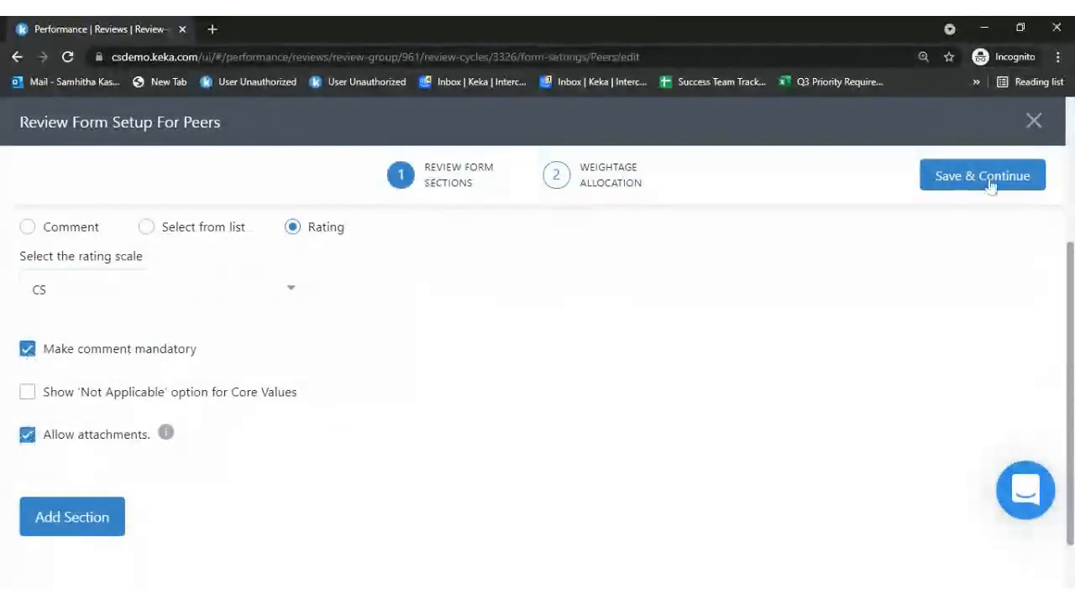
{"action": "left_click", "coordinate": [970, 176]}
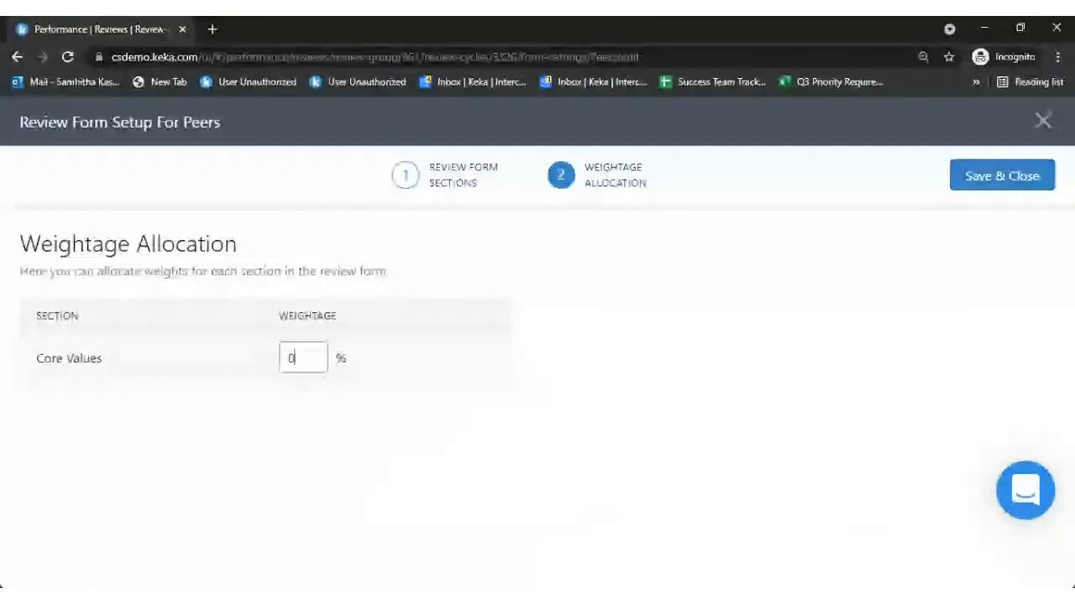
Allocate 100% weightage to Core Values, save the Peers review form and return to the review groups
{"action": "type", "text": "100"}
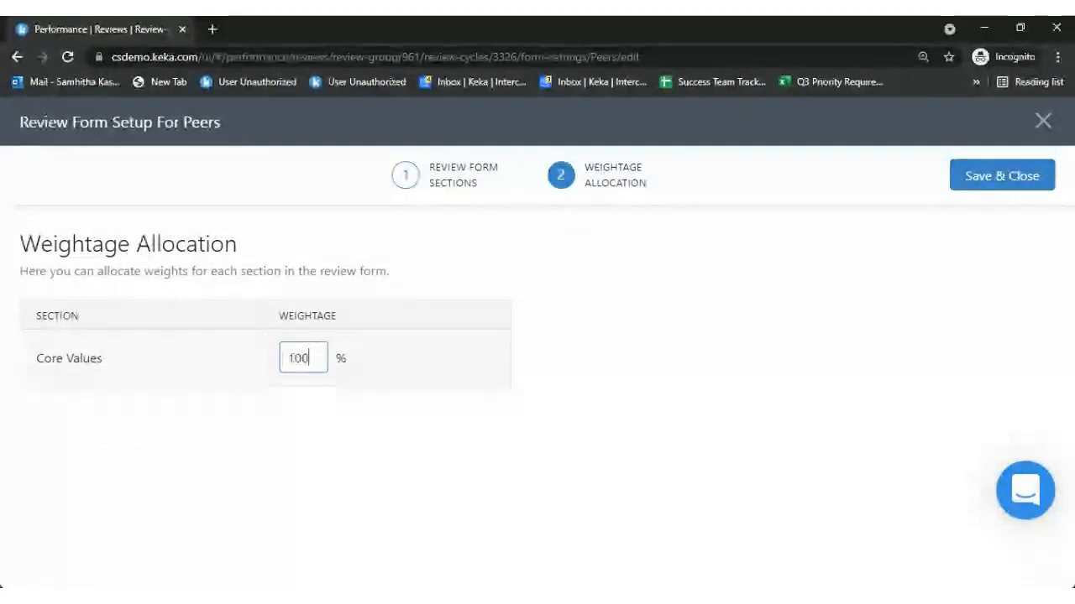
{"action": "left_click", "coordinate": [1046, 183]}
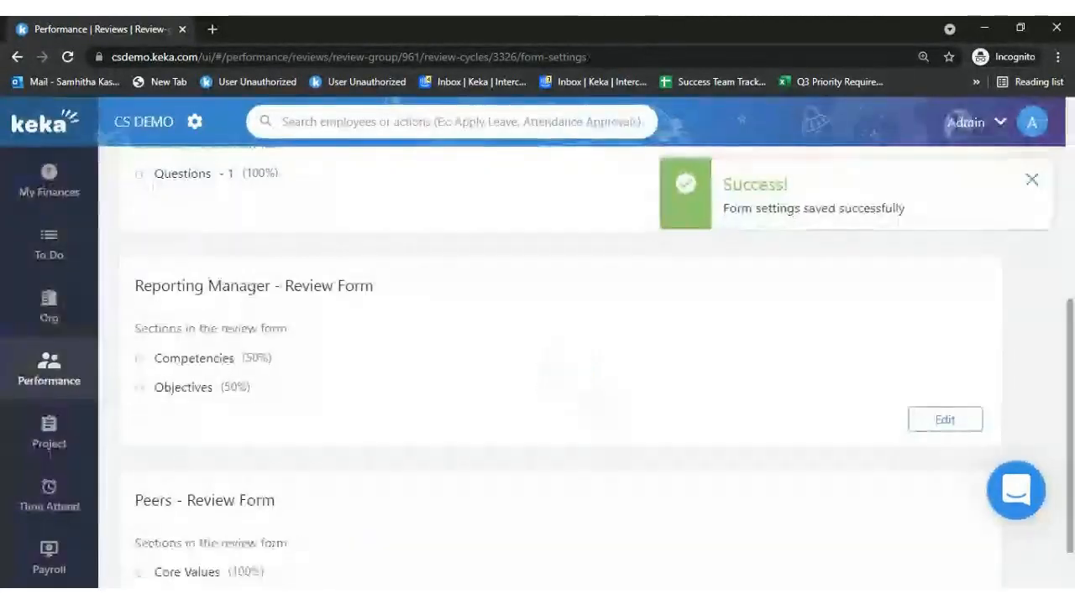
{"action": "scroll", "coordinate": [560, 365], "scroll_direction": "up", "scroll_amount": 4}
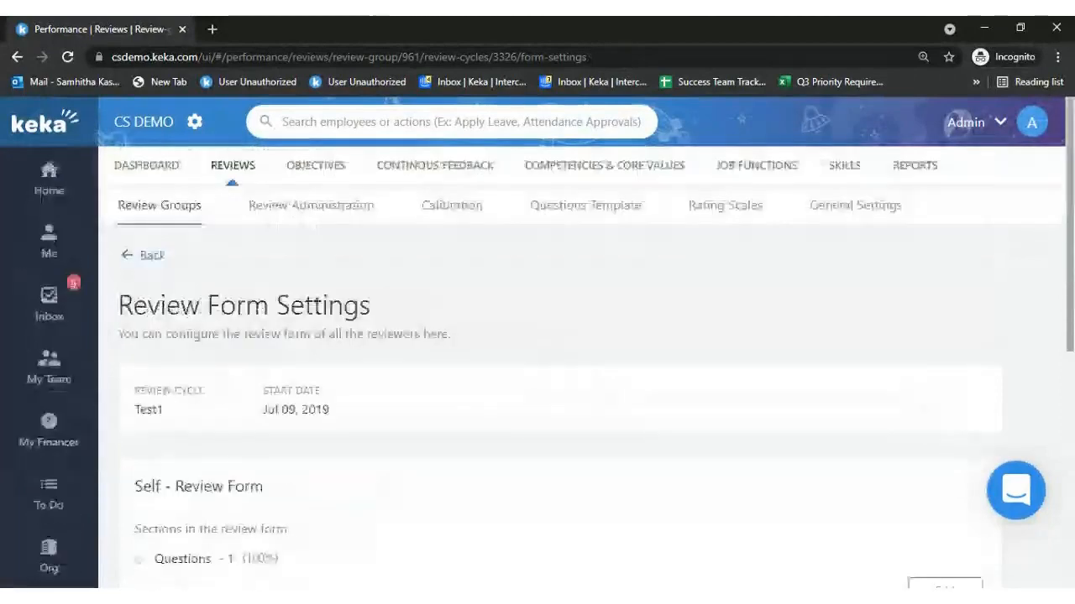
{"action": "left_click", "coordinate": [150, 255]}
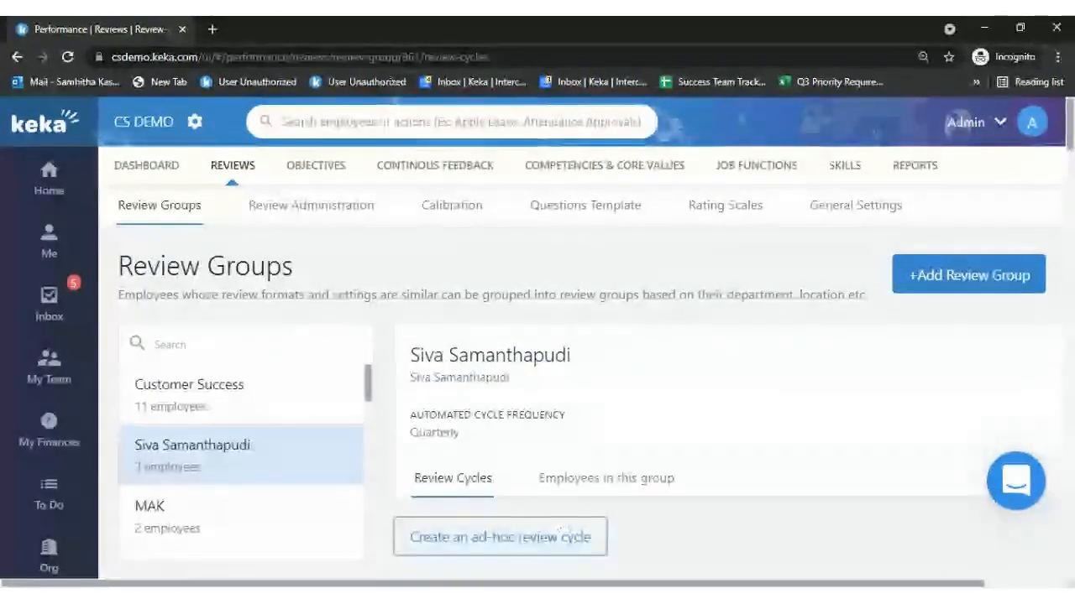
Check which employees can be assigned to the Test1 review cycle, then close the employee assignment and return to the group's overview
{"action": "scroll", "coordinate": [560, 531], "scroll_direction": "down", "scroll_amount": 10}
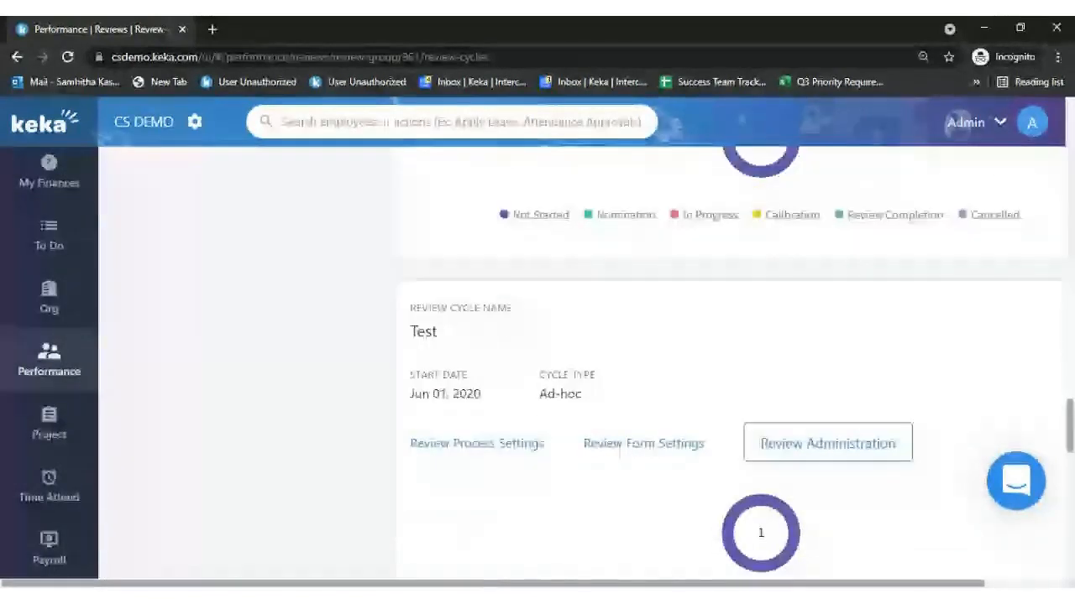
{"action": "scroll", "coordinate": [951, 496], "scroll_direction": "down", "scroll_amount": 5}
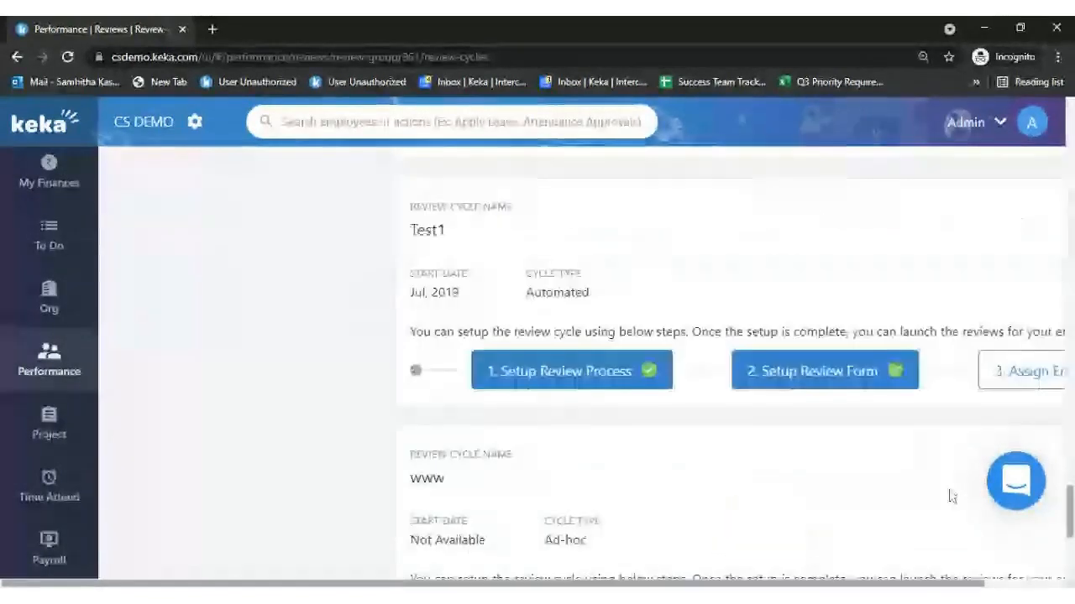
{"action": "left_click", "coordinate": [1014, 383]}
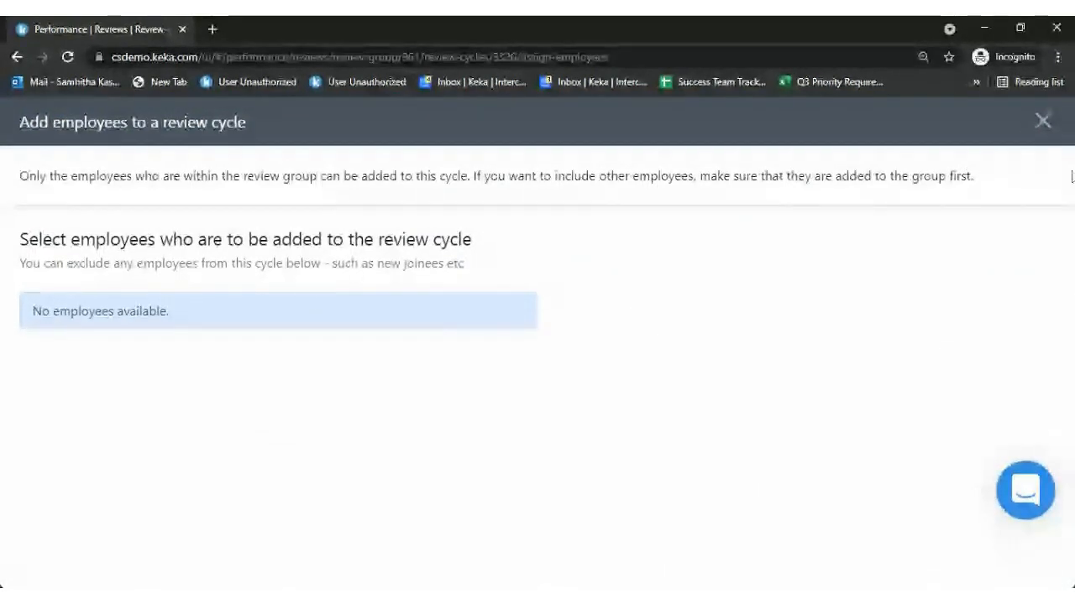
{"action": "left_click", "coordinate": [1043, 120]}
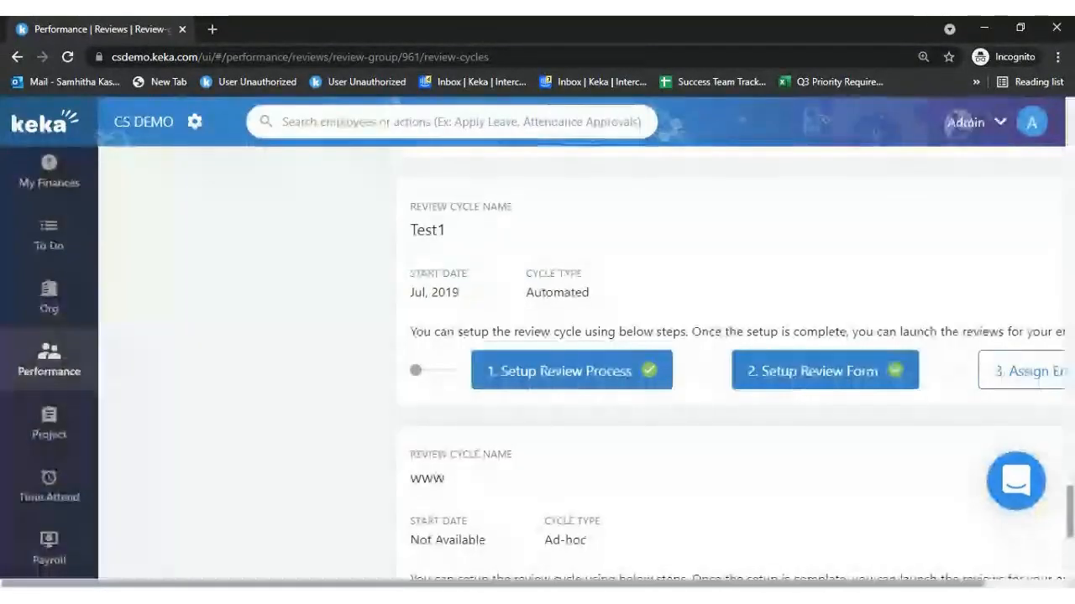
{"action": "scroll", "coordinate": [423, 534], "scroll_direction": "up", "scroll_amount": 20}
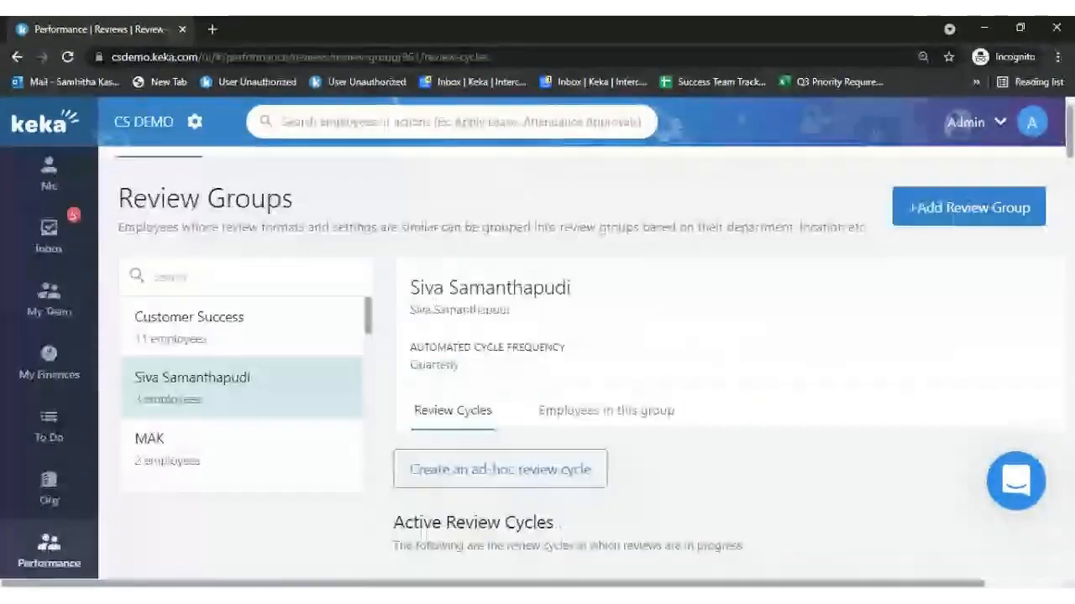
Try to add all employees to the selected review group, look through the confirmation list, and close without adding them
{"action": "scroll", "coordinate": [424, 534], "scroll_direction": "up", "scroll_amount": 1}
{"action": "left_click", "coordinate": [599, 483]}
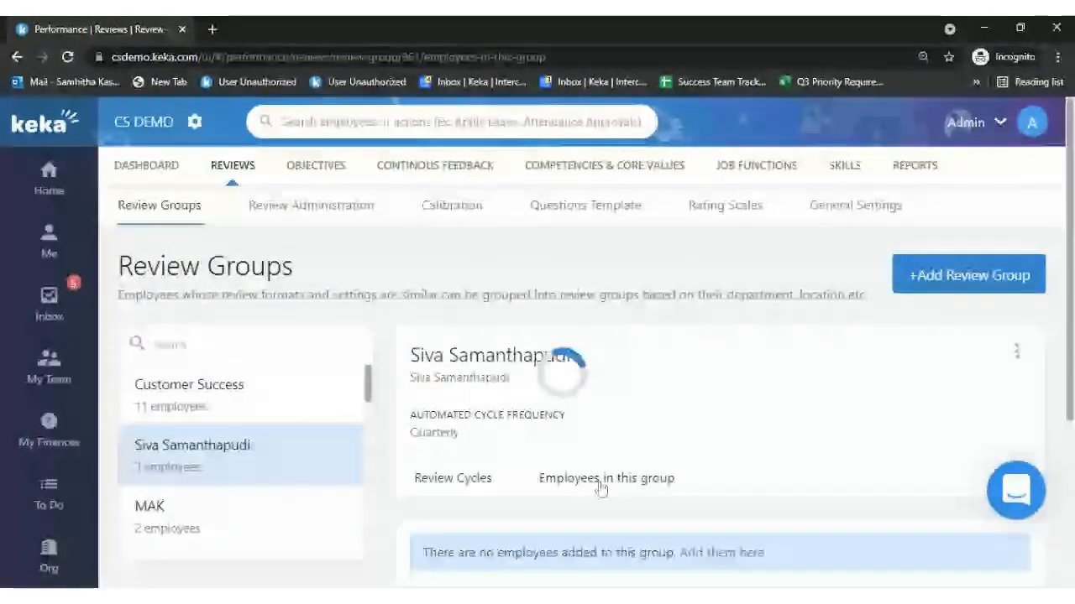
{"action": "scroll", "coordinate": [479, 384], "scroll_direction": "down", "scroll_amount": 2}
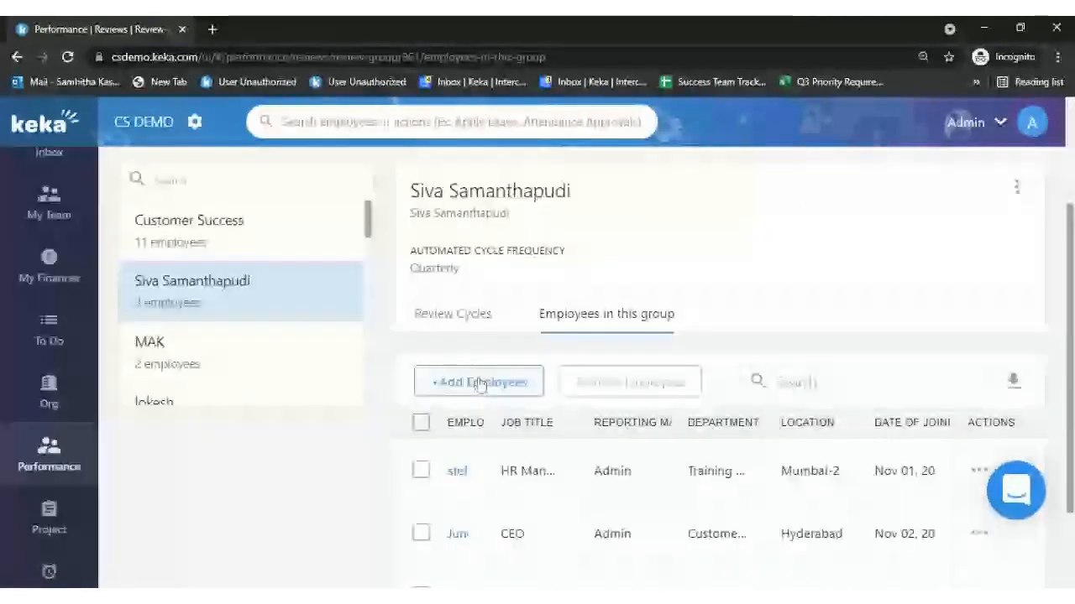
{"action": "left_click", "coordinate": [479, 382]}
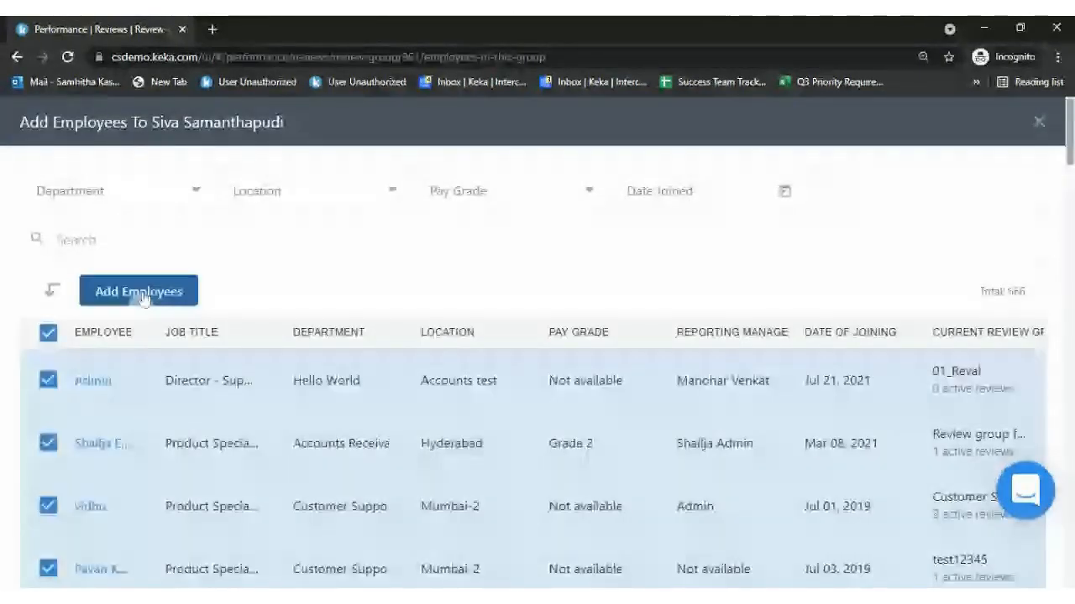
{"action": "left_click", "coordinate": [143, 294]}
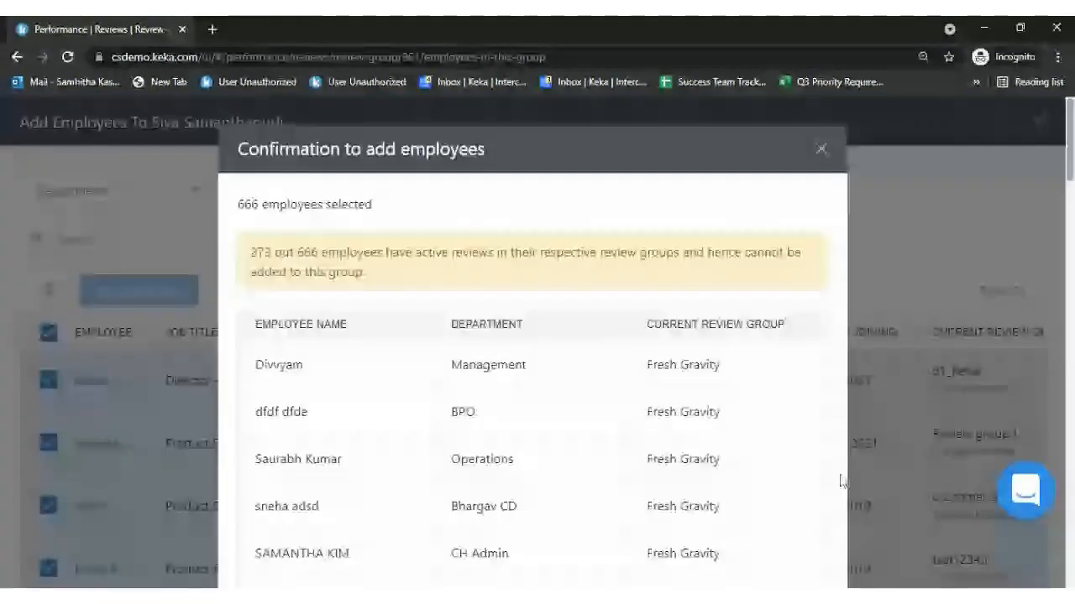
{"action": "scroll", "coordinate": [842, 480], "scroll_direction": "down", "scroll_amount": 5}
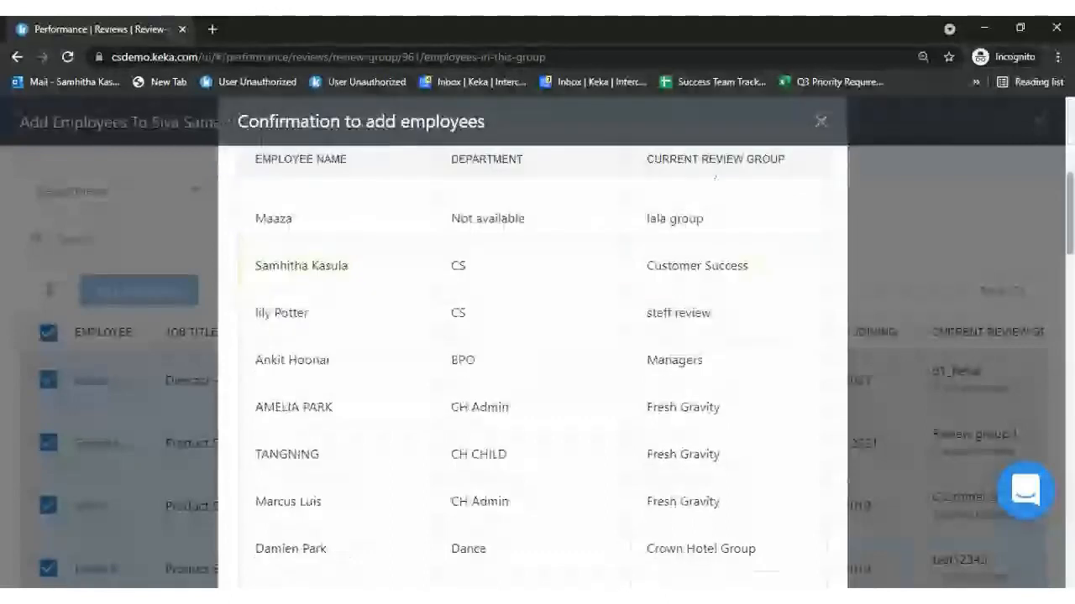
{"action": "scroll", "coordinate": [532, 378], "scroll_direction": "up", "scroll_amount": 5}
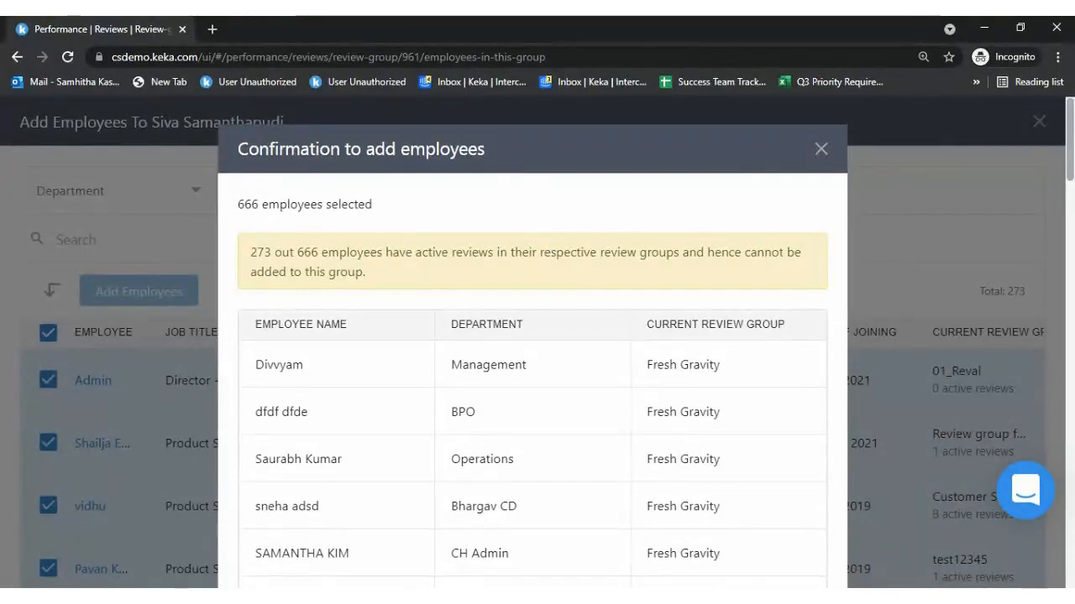
{"action": "left_click", "coordinate": [821, 151]}
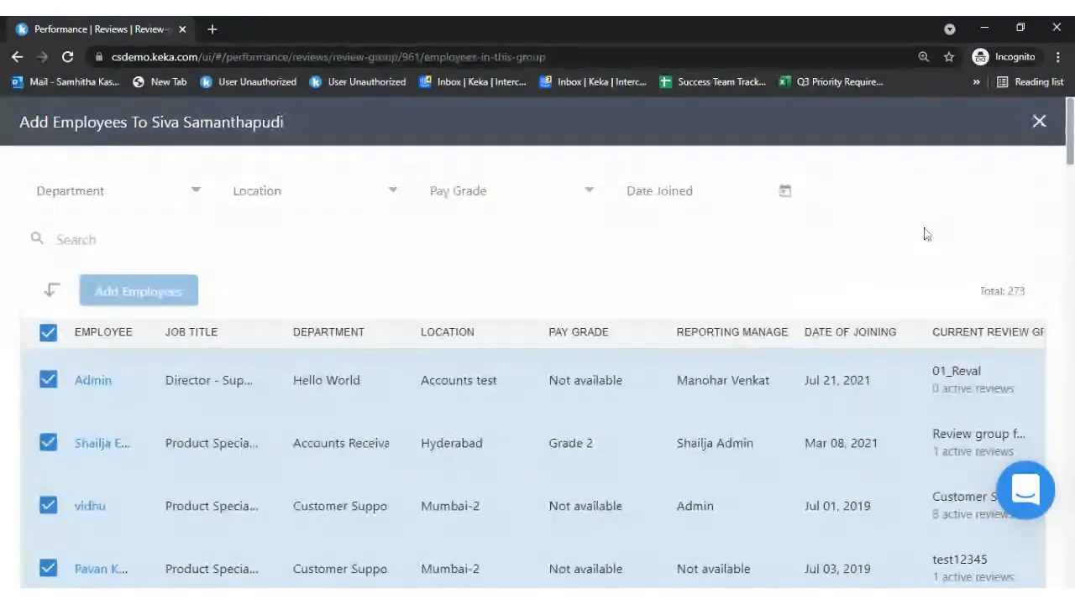
{"action": "left_click", "coordinate": [1038, 121]}
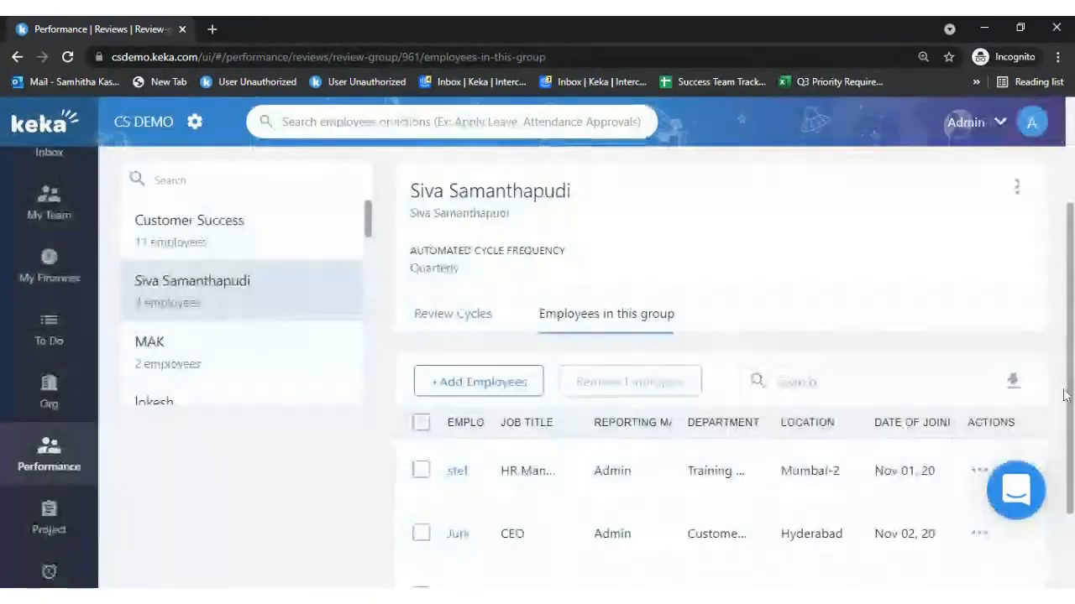
Open Review Administration for the group's reviewss review cycle and look over its stages
{"action": "scroll", "coordinate": [1063, 395], "scroll_direction": "down", "scroll_amount": 3}
{"action": "scroll", "coordinate": [333, 372], "scroll_direction": "up", "scroll_amount": 5}
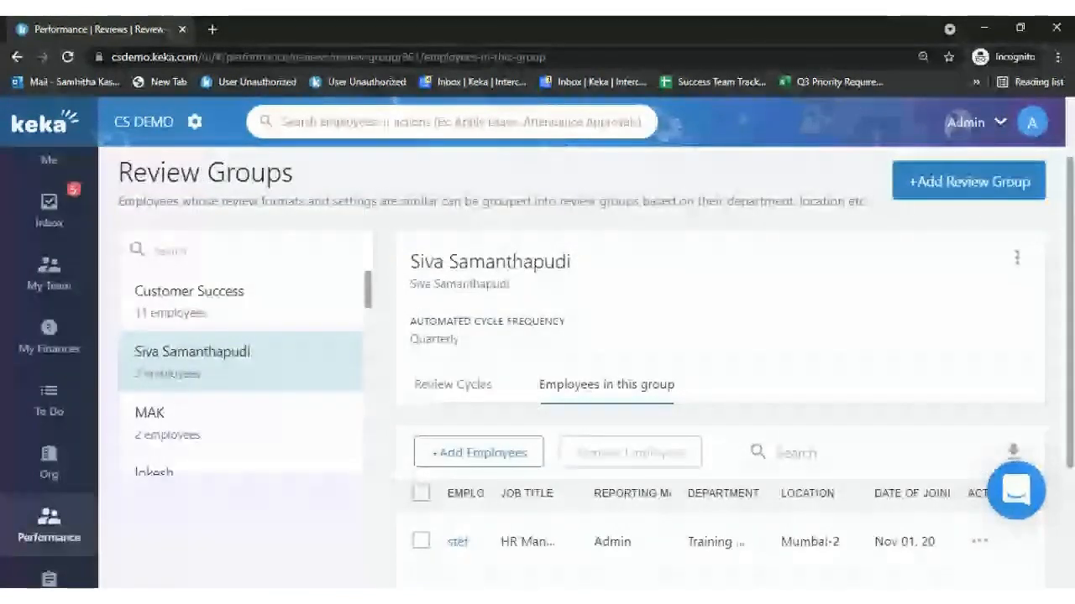
{"action": "left_click", "coordinate": [452, 384]}
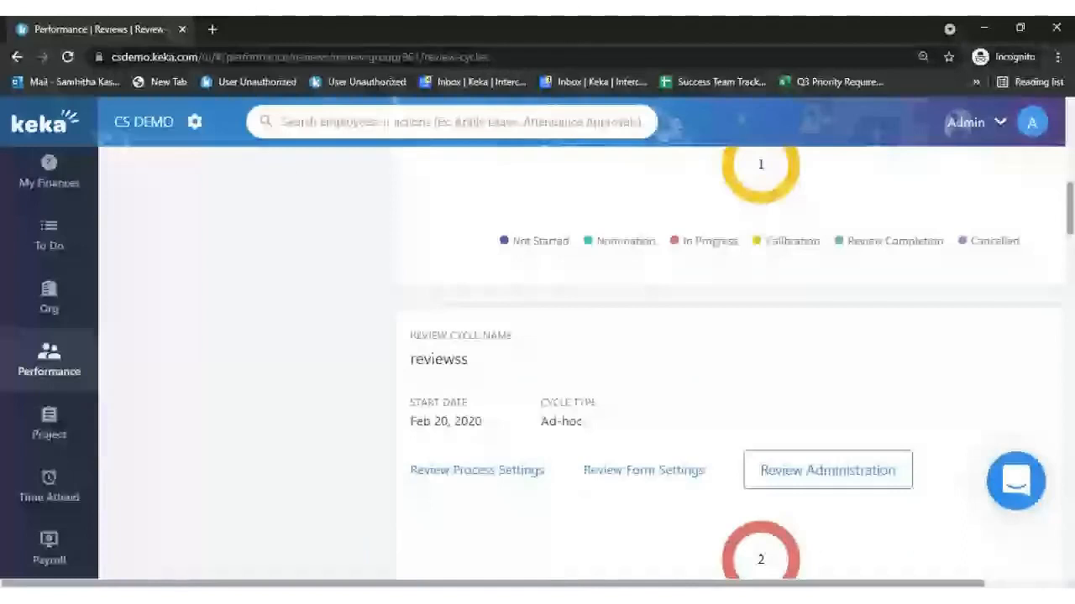
{"action": "scroll", "coordinate": [833, 502], "scroll_direction": "up", "scroll_amount": 1}
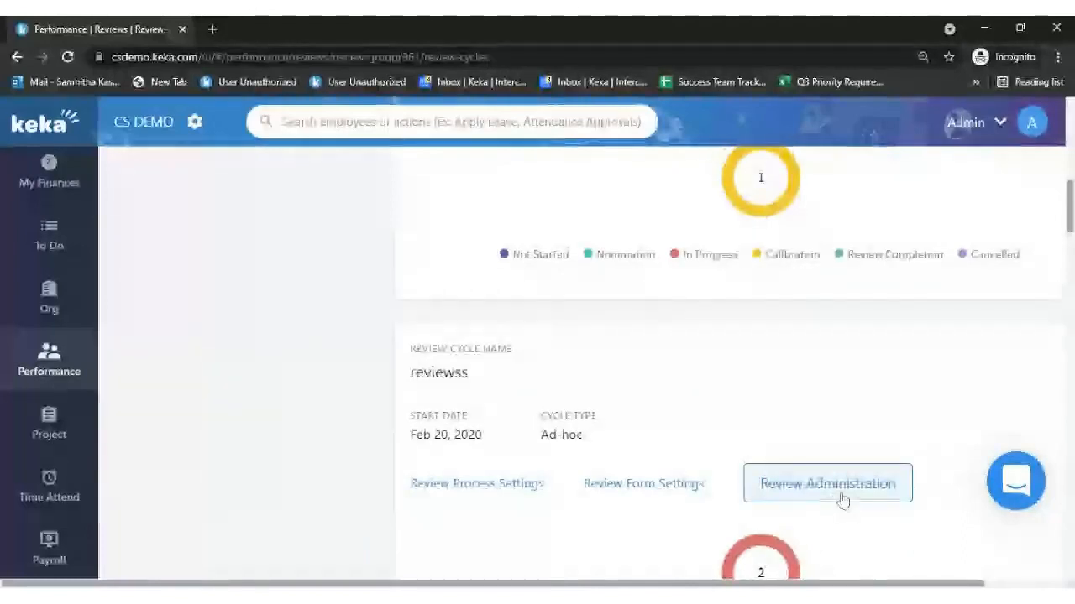
{"action": "left_click", "coordinate": [842, 500]}
{"action": "scroll", "coordinate": [842, 500], "scroll_direction": "down", "scroll_amount": 3}
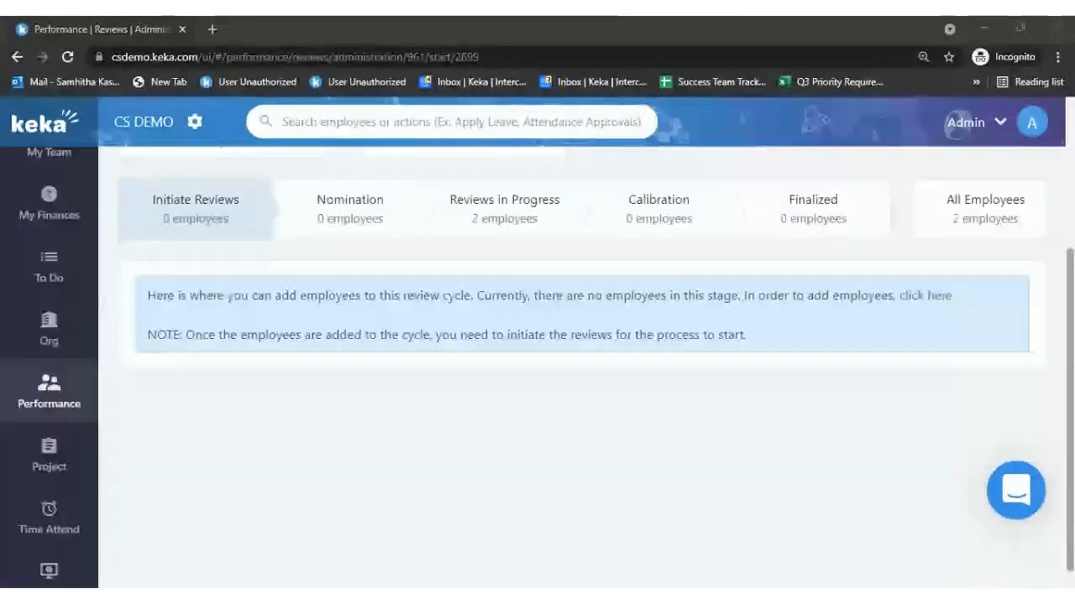
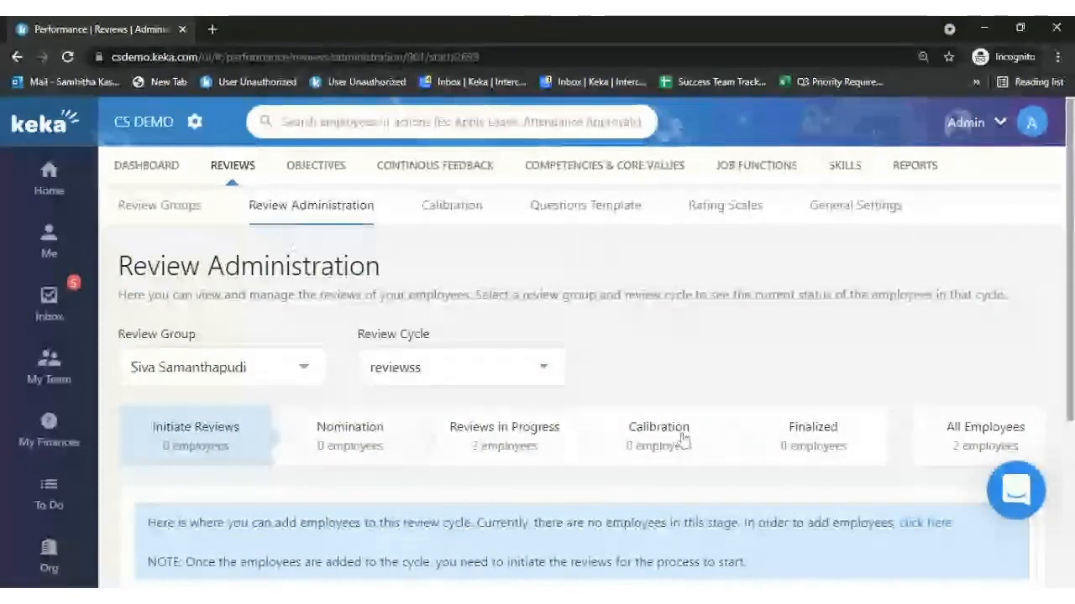
{"action": "scroll", "coordinate": [683, 440], "scroll_direction": "down", "scroll_amount": 2}
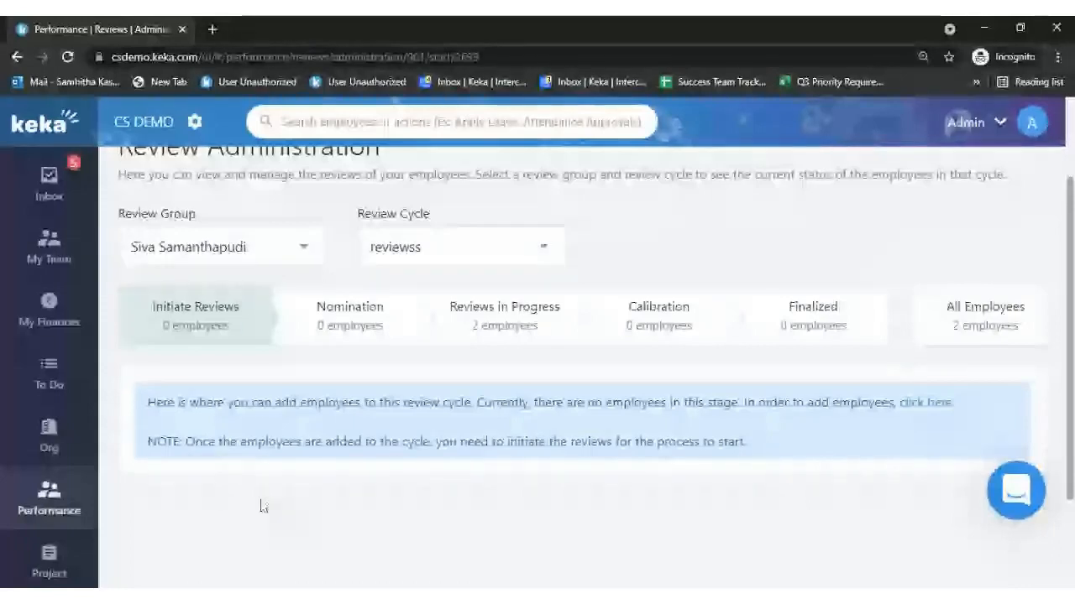
{"action": "scroll", "coordinate": [1056, 259], "scroll_direction": "up", "scroll_amount": 2}
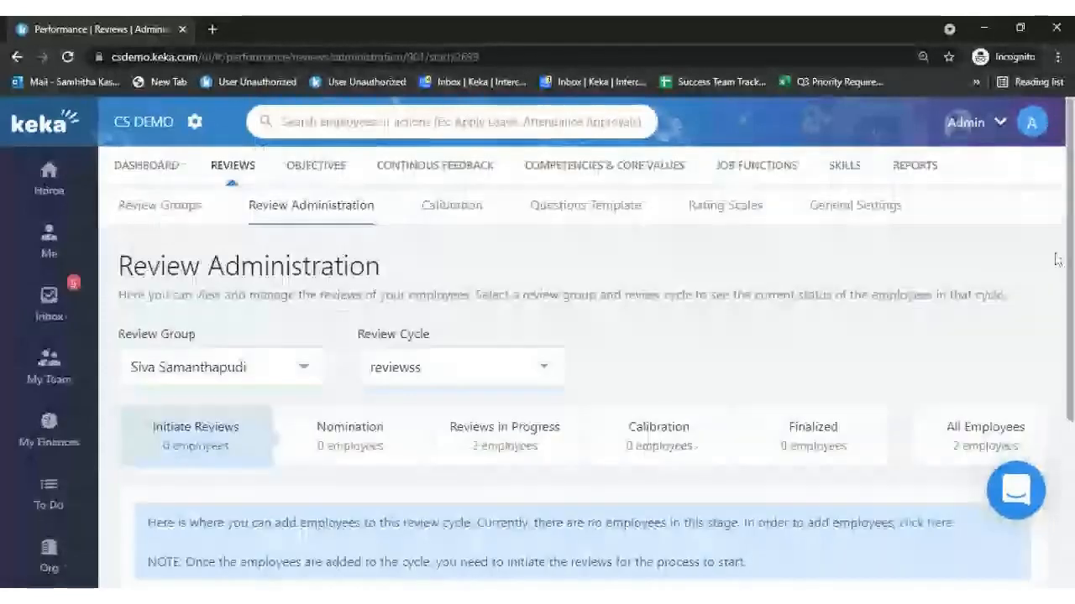
Set the review group to Hines in Review Administration
{"action": "left_click", "coordinate": [251, 368]}
{"action": "type", "text": "hi"}
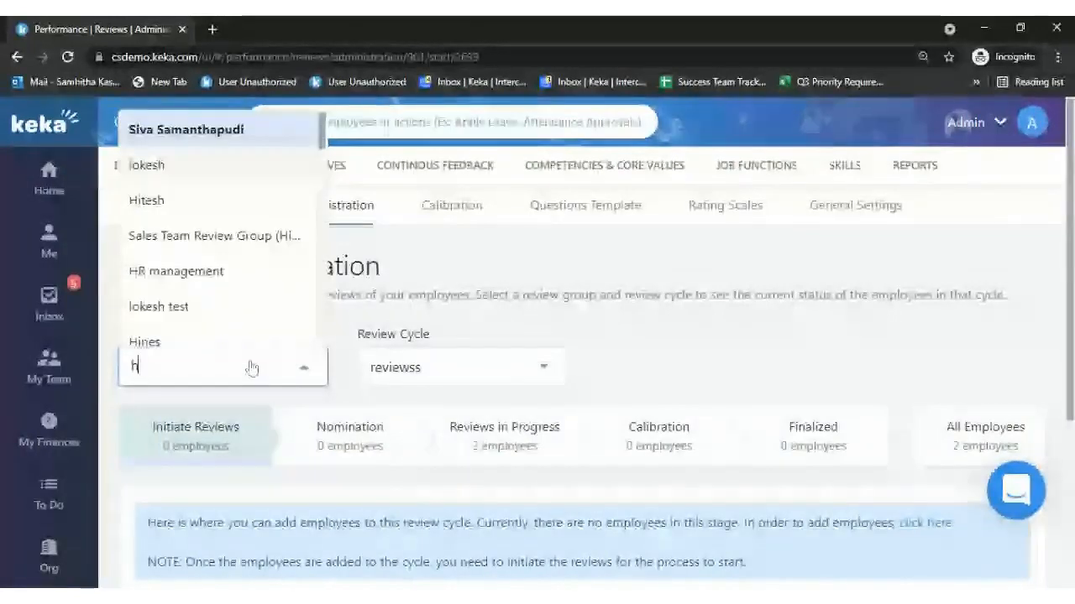
{"action": "left_click", "coordinate": [222, 213]}
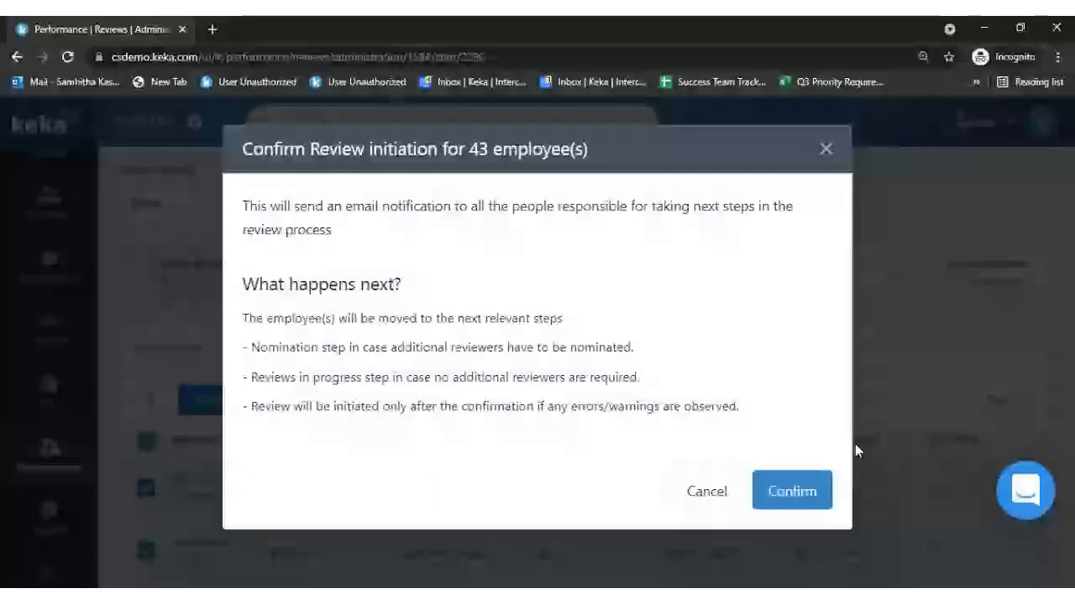
Try twice to initiate reviews for all employees in the Hines cycle, examining the error report and closing it without proceeding
{"action": "left_click", "coordinate": [798, 491]}
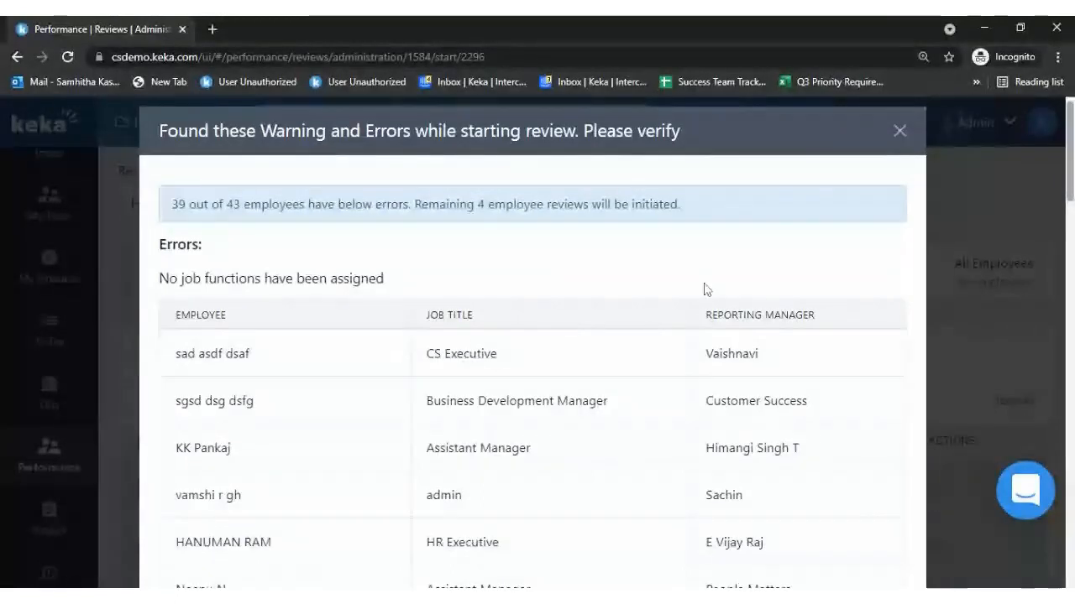
{"action": "left_click", "coordinate": [899, 132]}
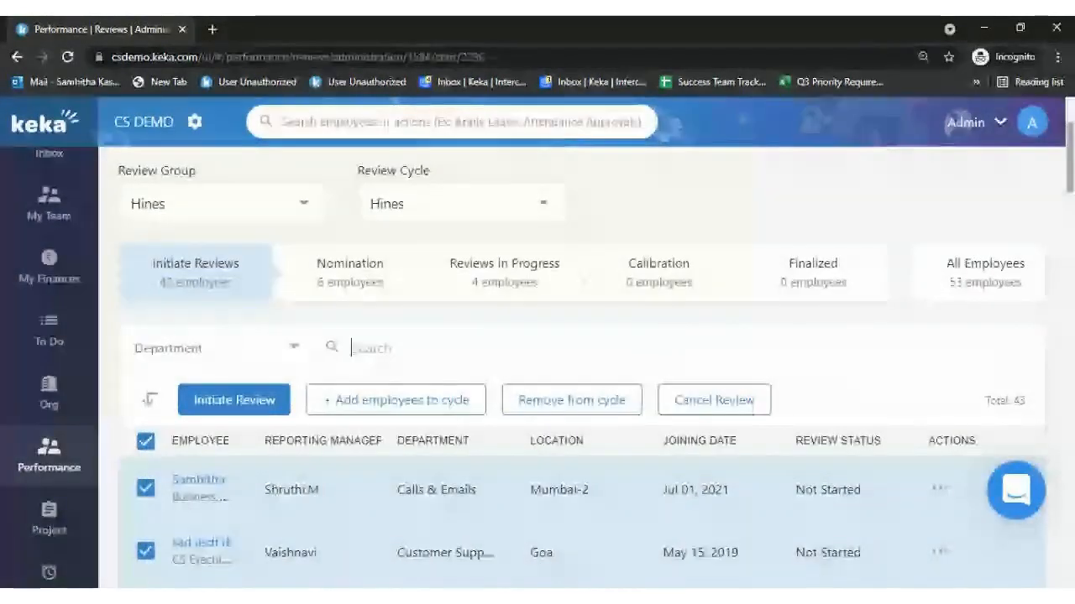
{"action": "left_click", "coordinate": [144, 449]}
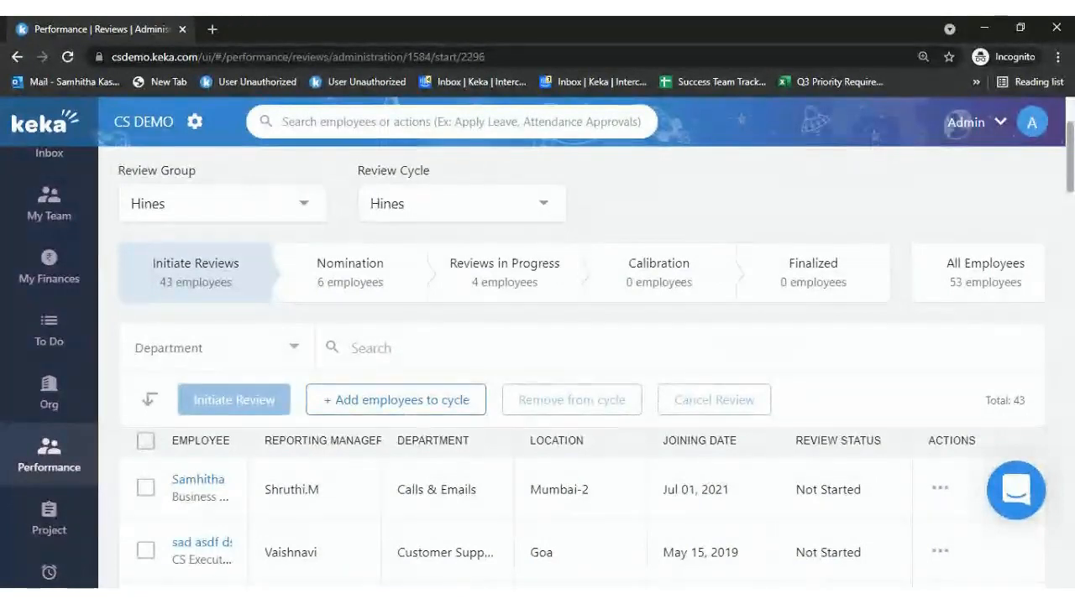
{"action": "left_click", "coordinate": [145, 444]}
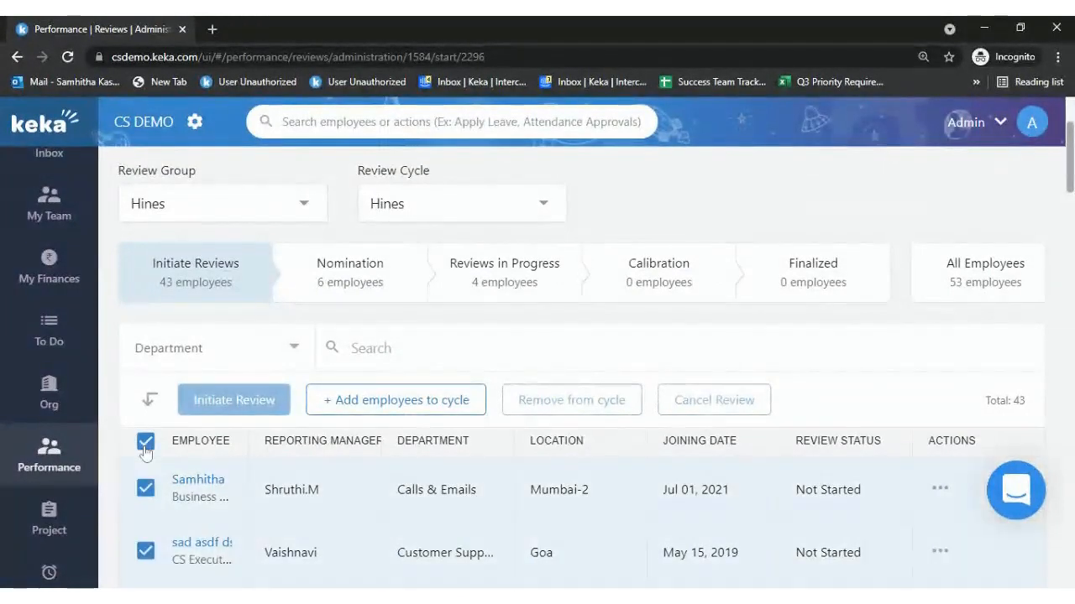
{"action": "left_click", "coordinate": [241, 402]}
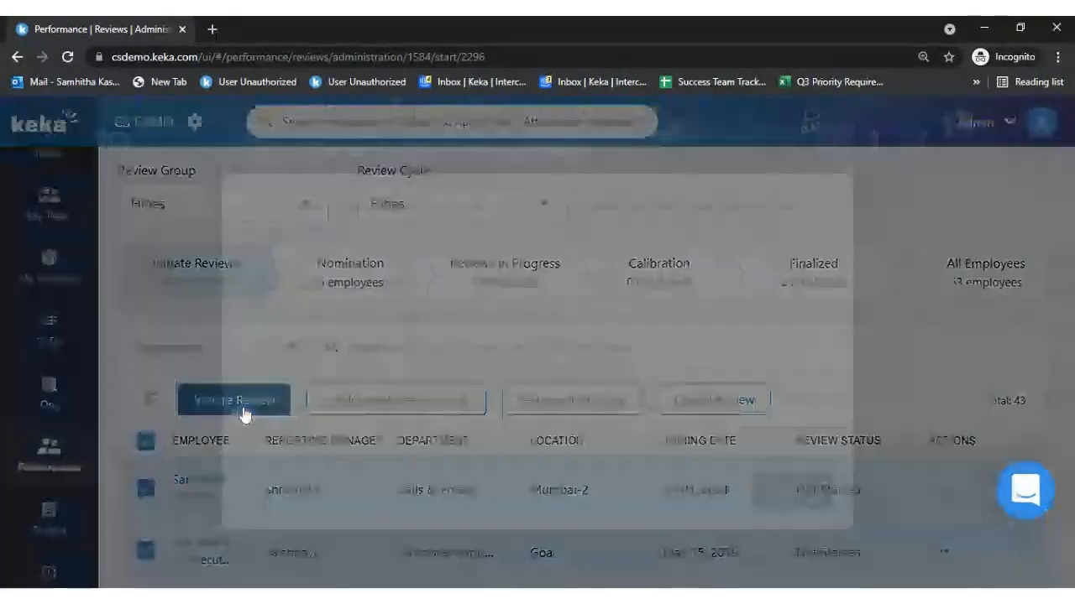
{"action": "left_click", "coordinate": [768, 494]}
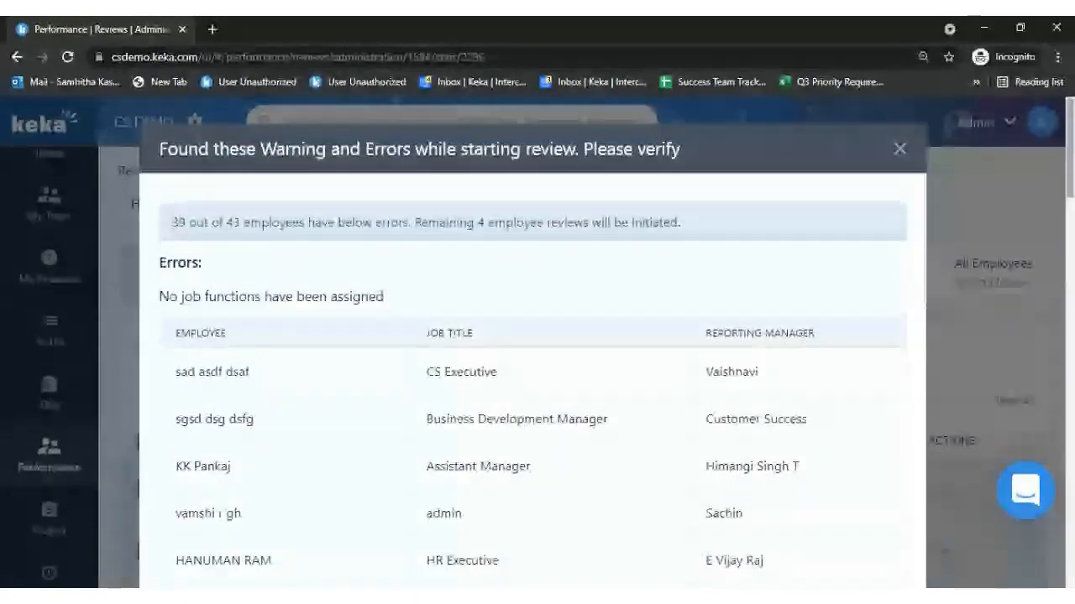
{"action": "scroll", "coordinate": [533, 378], "scroll_direction": "down", "scroll_amount": 5}
{"action": "scroll", "coordinate": [533, 378], "scroll_direction": "up", "scroll_amount": 5}
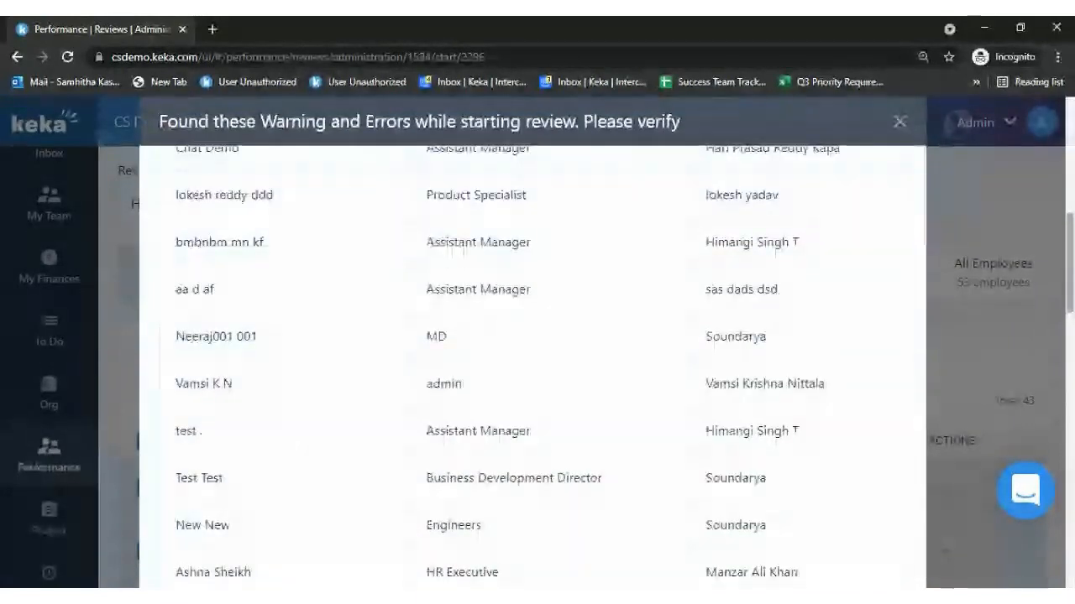
{"action": "left_click", "coordinate": [899, 123]}
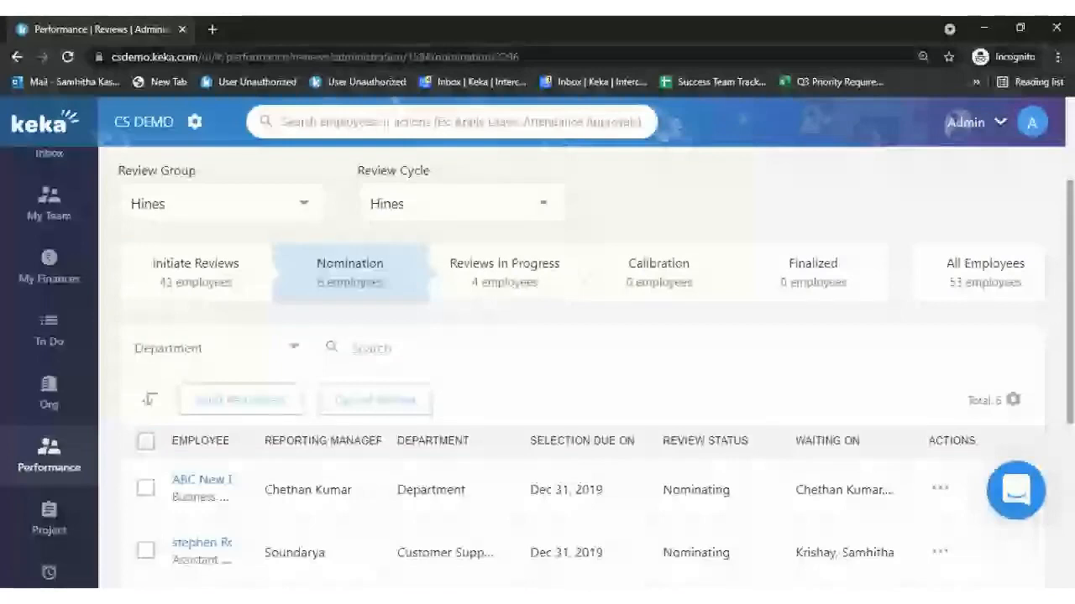
Select all employees in the Nomination stage and open Approve/Manage Nominations for the first listed employee
{"action": "left_click", "coordinate": [145, 441]}
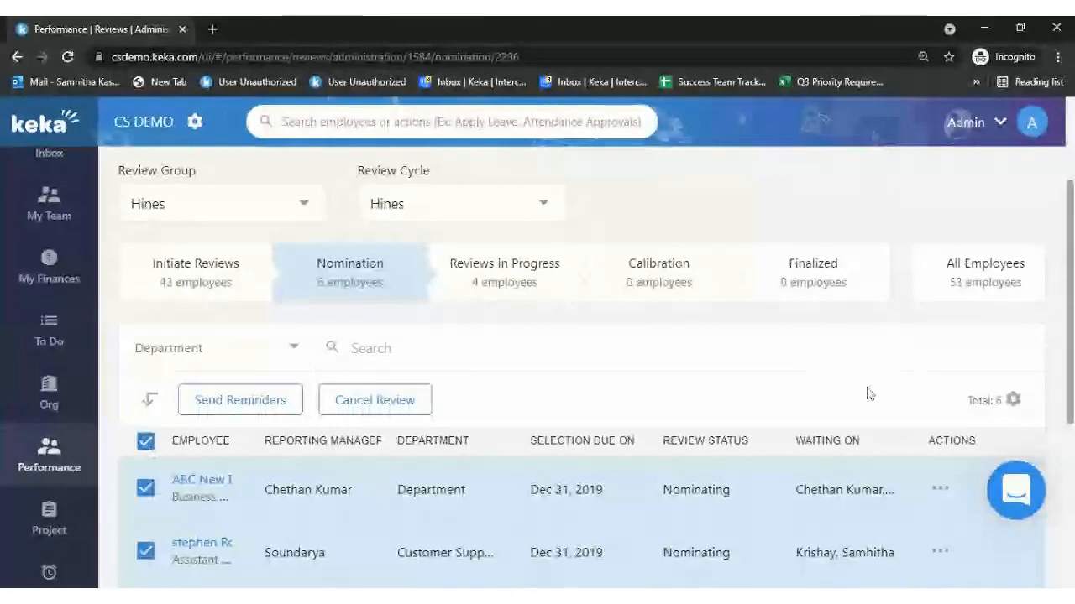
{"action": "scroll", "coordinate": [869, 394], "scroll_direction": "down", "scroll_amount": 2}
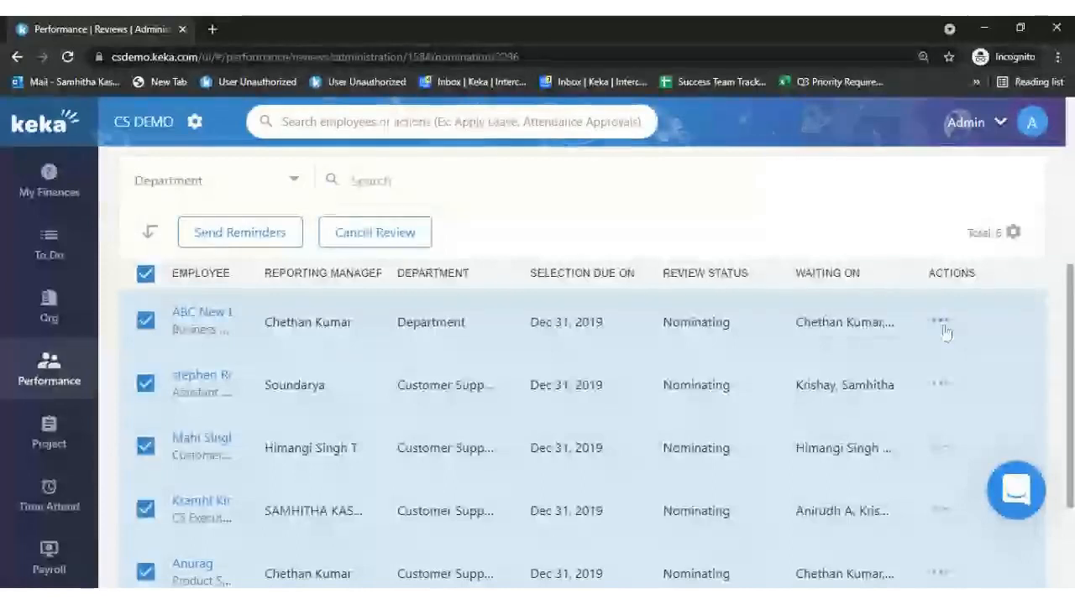
{"action": "left_click", "coordinate": [941, 325]}
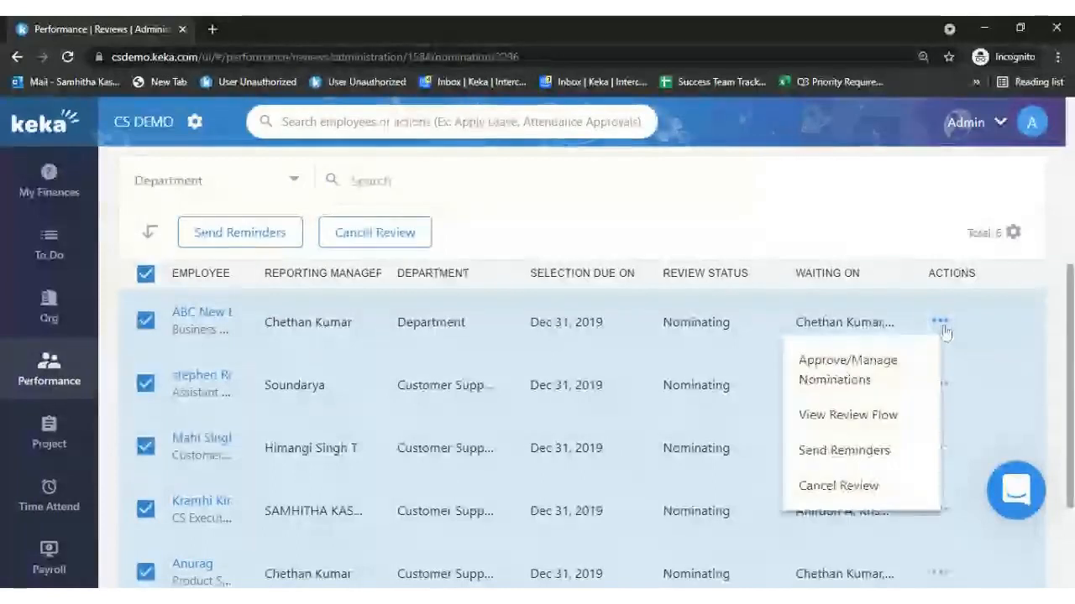
{"action": "left_click", "coordinate": [878, 368]}
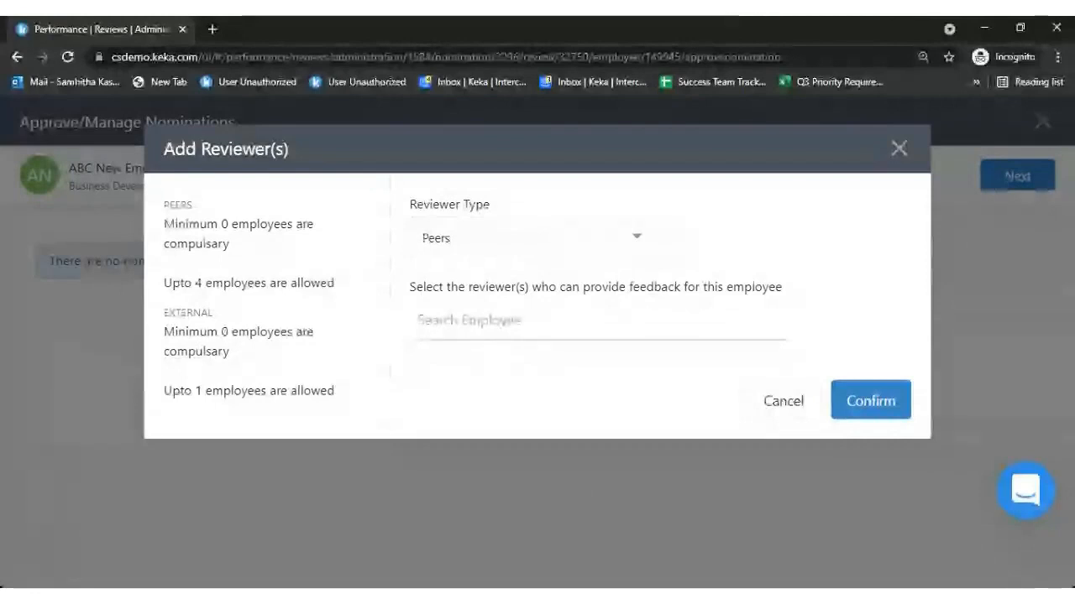
Set the reviewer type to External, look over the reviewer detail fields, and close the form without adding anyone
{"action": "left_click", "coordinate": [554, 254]}
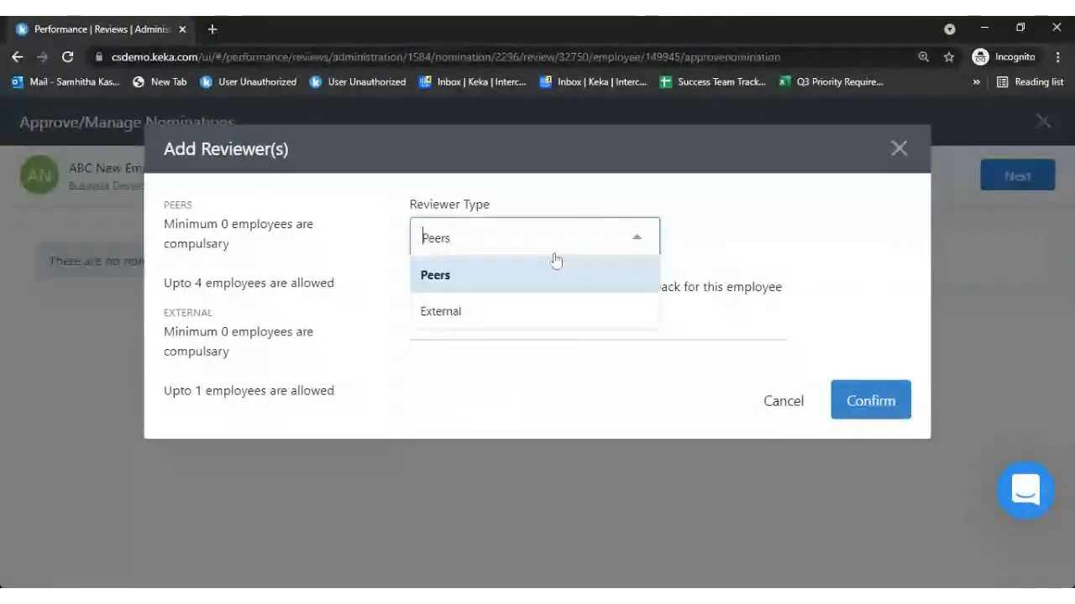
{"action": "left_click", "coordinate": [533, 310]}
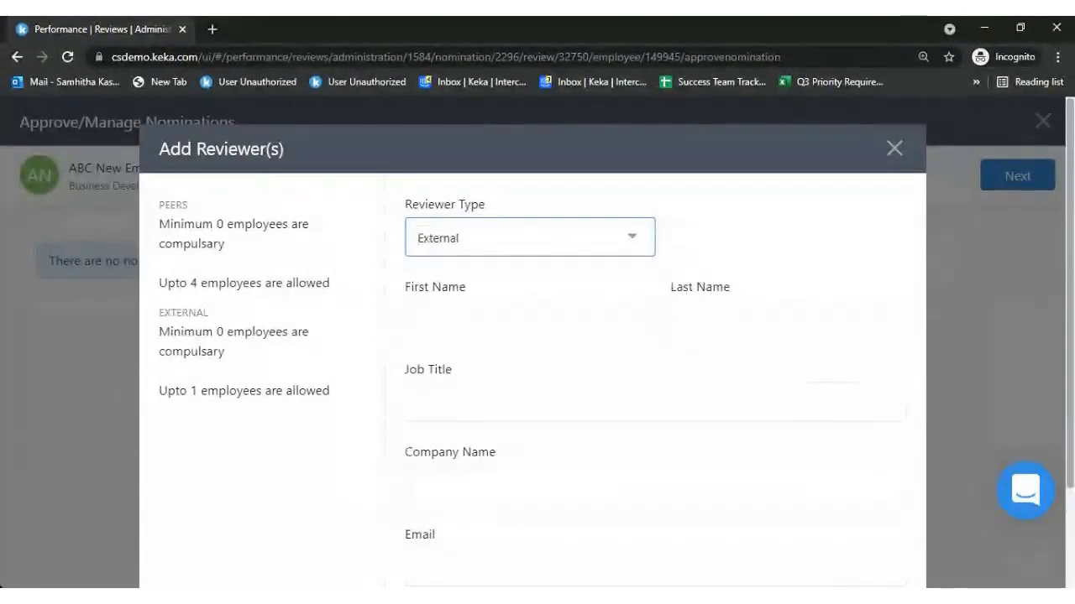
{"action": "left_click_drag", "start_coordinate": [1069, 294], "coordinate": [1070, 396]}
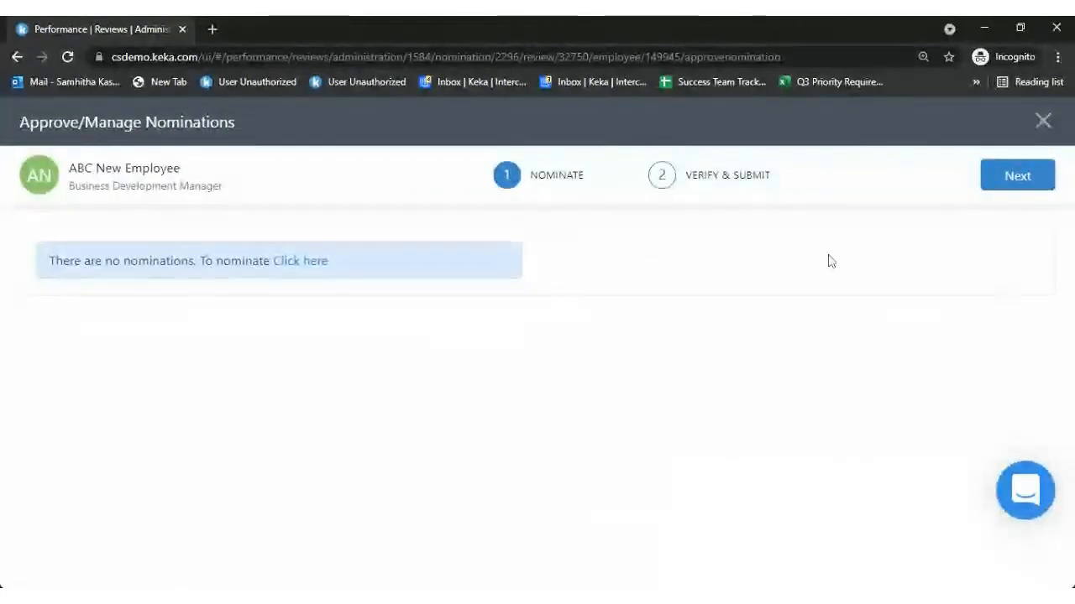
Nominate the Associate Director - IT & ERP employee as a Peers reviewer for the employee under review
{"action": "left_click", "coordinate": [306, 269]}
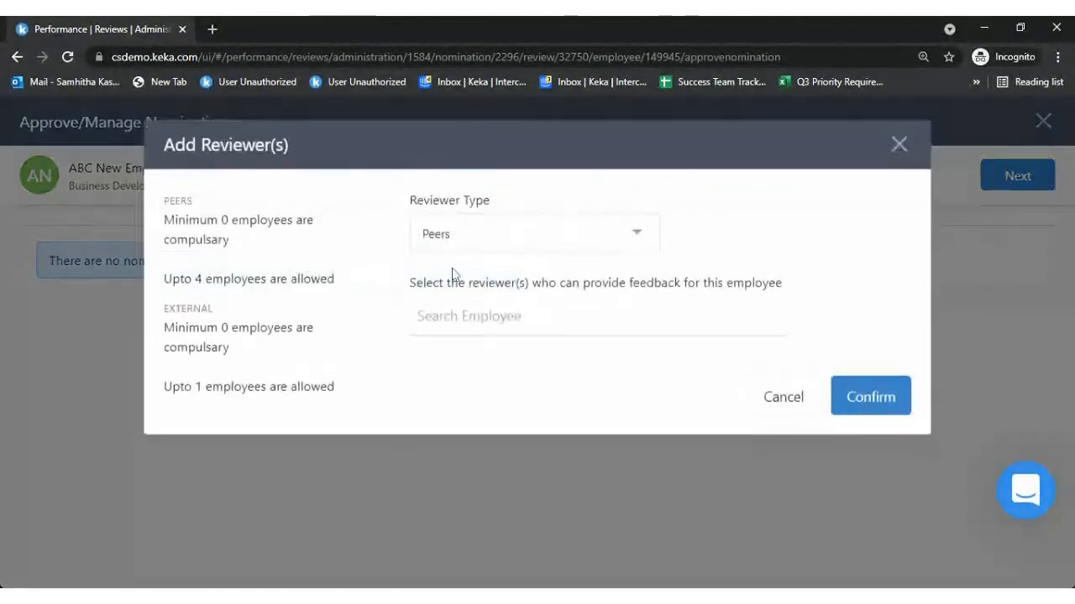
{"action": "left_click", "coordinate": [502, 233]}
{"action": "left_click", "coordinate": [737, 238]}
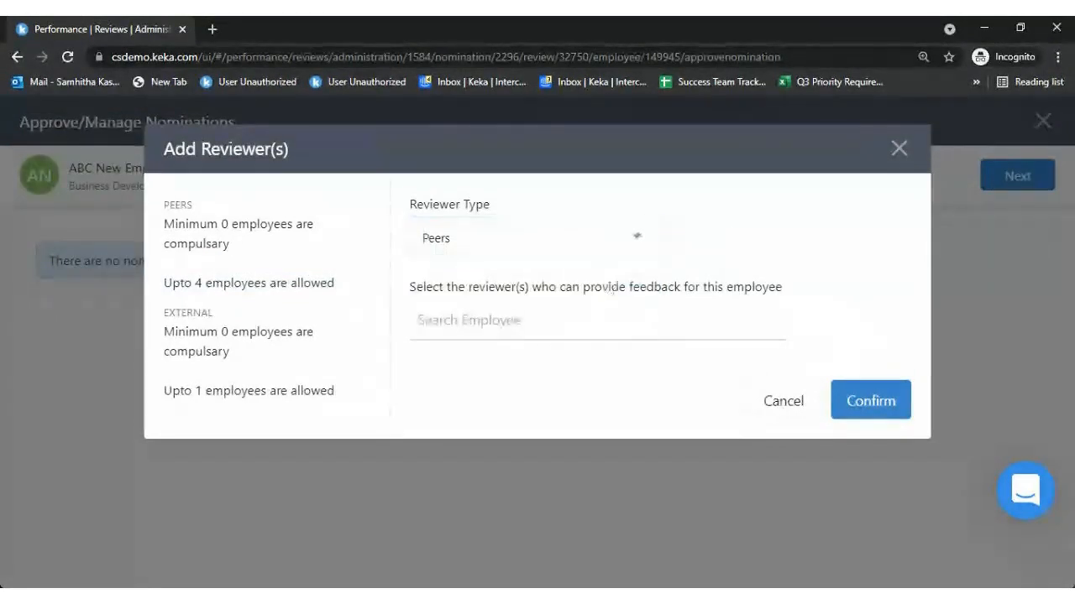
{"action": "left_click", "coordinate": [470, 321]}
{"action": "type", "text": "sun"}
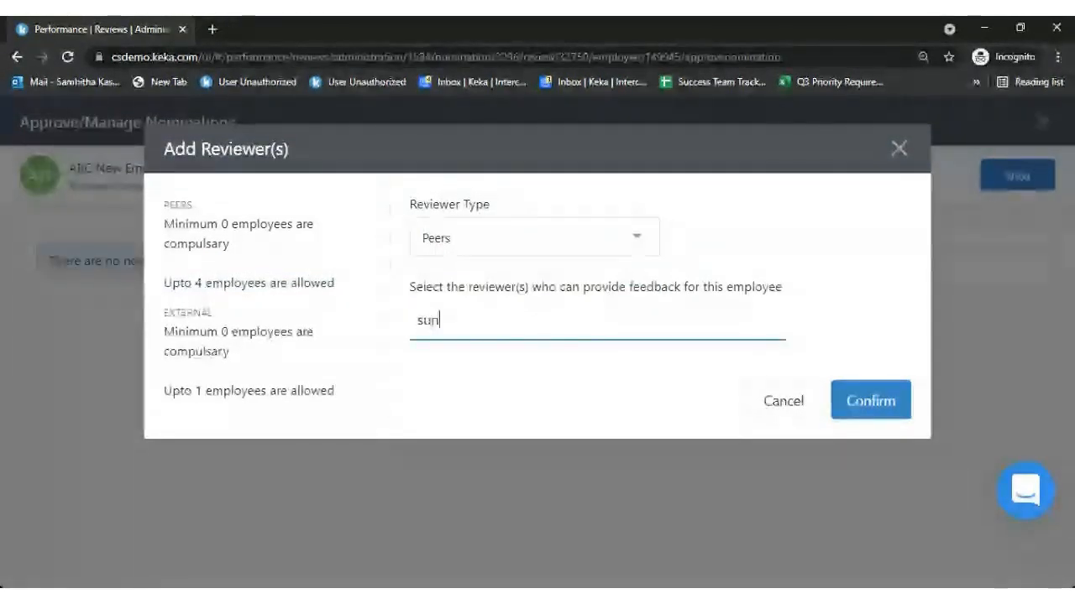
{"action": "type", "text": "de"}
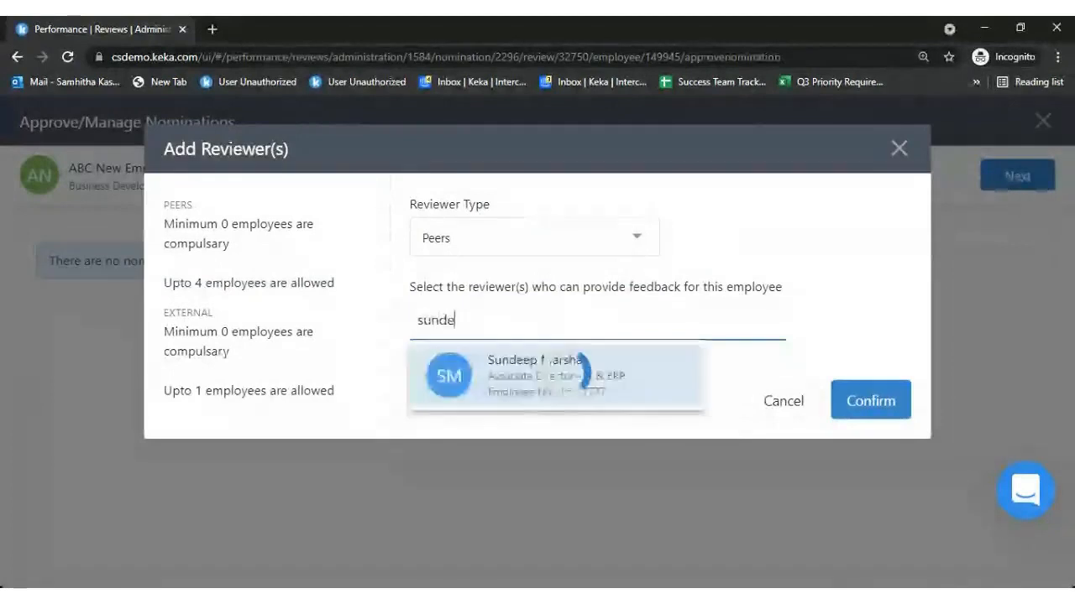
{"action": "left_click", "coordinate": [590, 377]}
{"action": "left_click", "coordinate": [894, 398]}
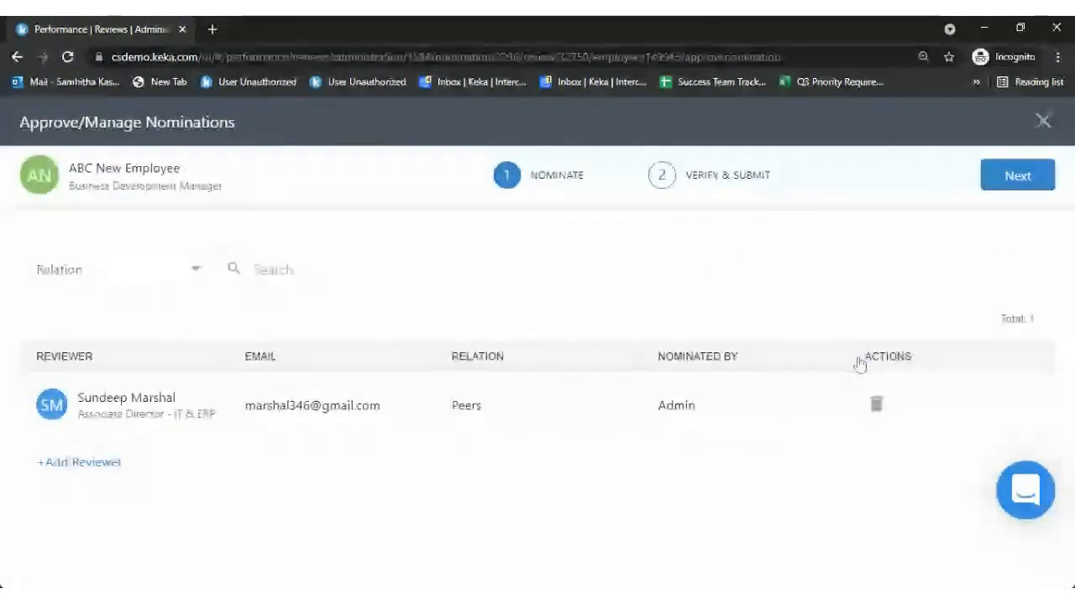
Proceed to Verify & Submit and submit the employee's final nominations, confirming the submission
{"action": "left_click", "coordinate": [1012, 184]}
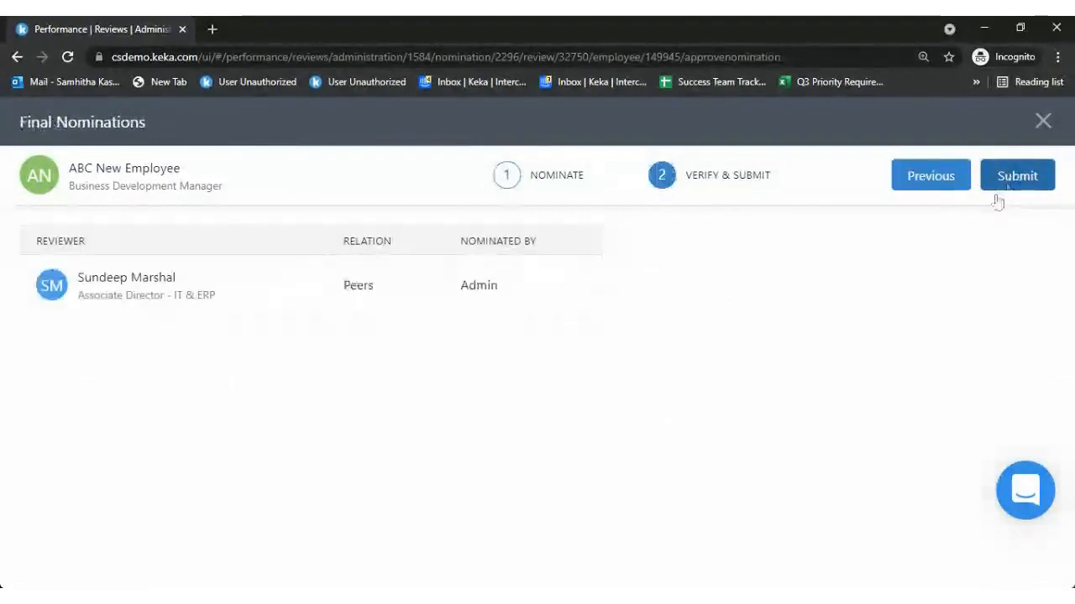
{"action": "left_click", "coordinate": [1017, 178]}
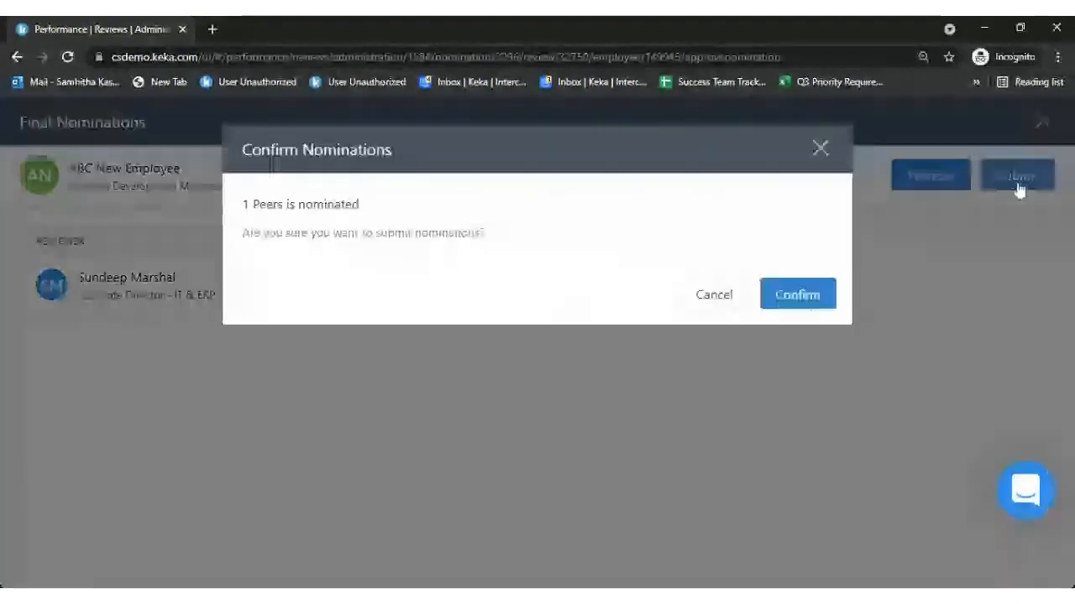
{"action": "left_click", "coordinate": [798, 296]}
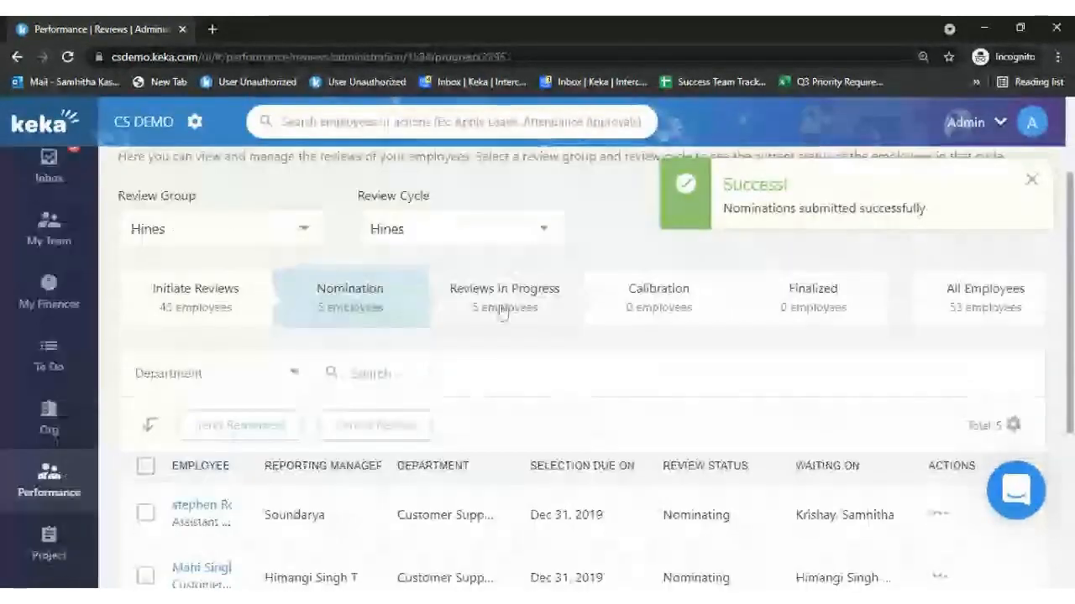
Look over the employees in the Reviews in Progress stage of the Hines cycle
{"action": "left_click", "coordinate": [502, 310]}
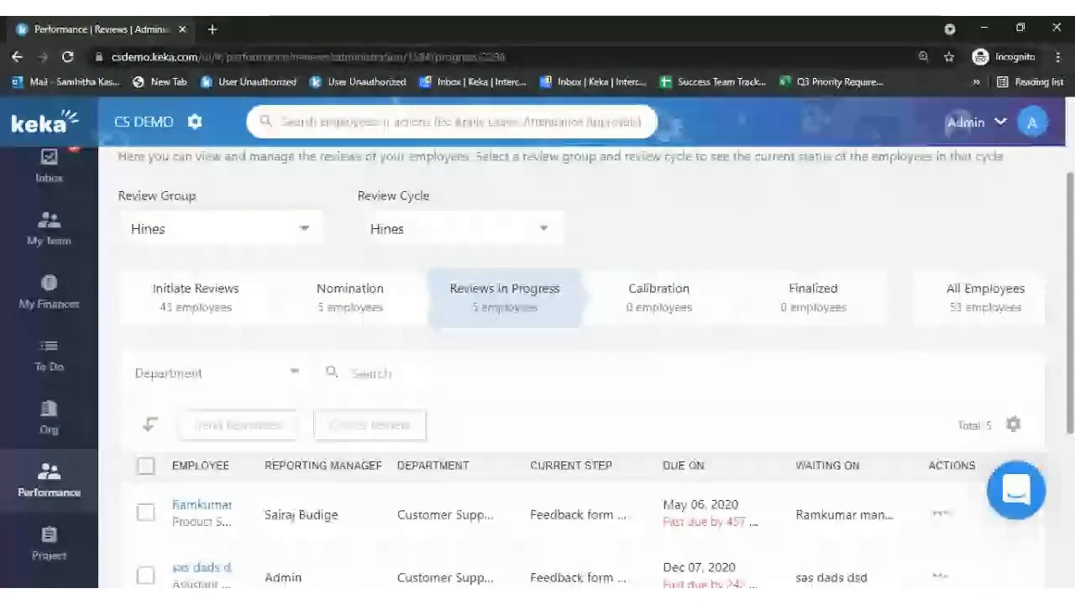
{"action": "scroll", "coordinate": [579, 378], "scroll_direction": "down", "scroll_amount": 2}
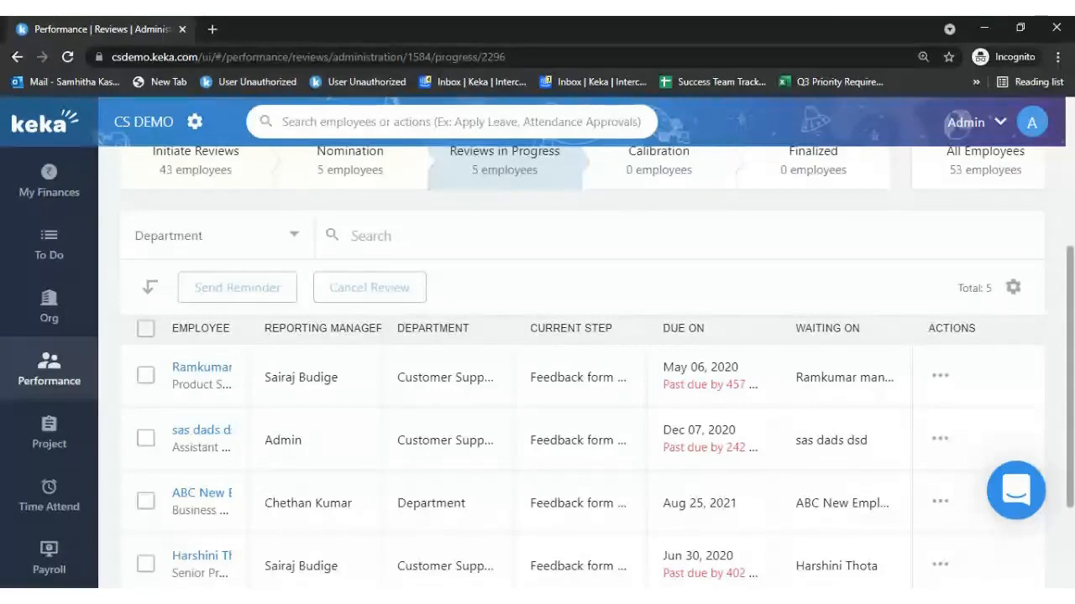
{"action": "scroll", "coordinate": [579, 378], "scroll_direction": "up", "scroll_amount": 3}
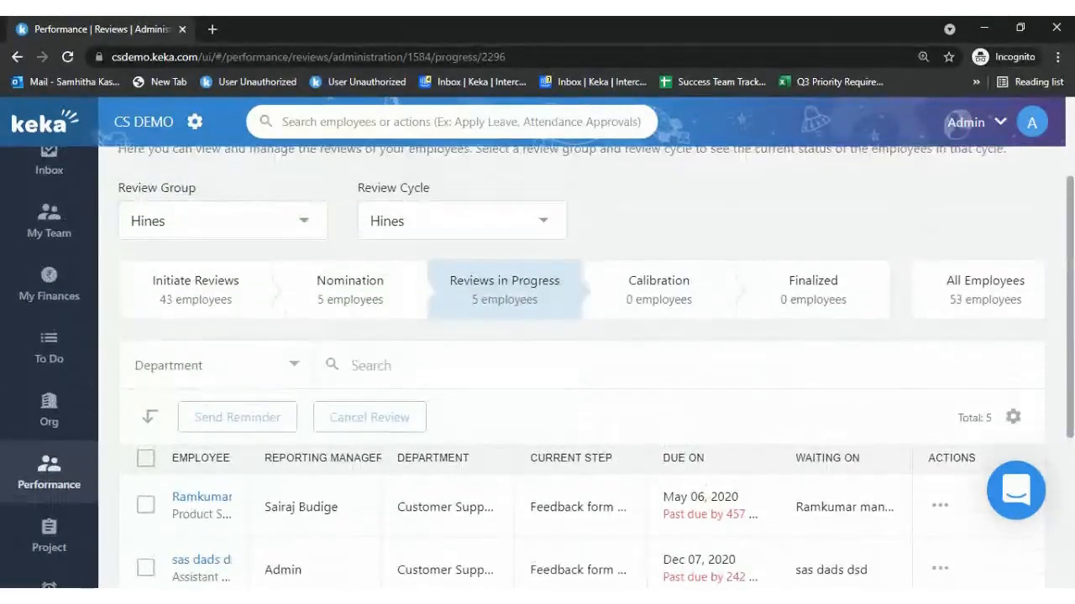
{"action": "scroll", "coordinate": [537, 365], "scroll_direction": "up", "scroll_amount": 1}
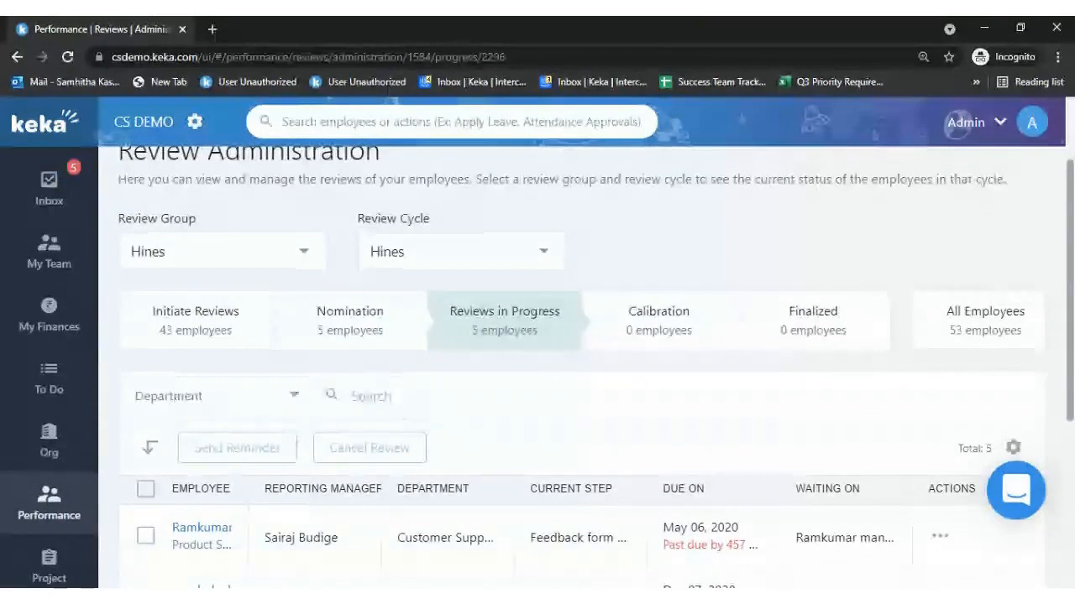
{"action": "scroll", "coordinate": [444, 425], "scroll_direction": "up", "scroll_amount": 2}
Open your own Performance reviews under Me and switch to Reviews Given to Others
{"action": "mouse_move", "coordinate": [49, 243]}
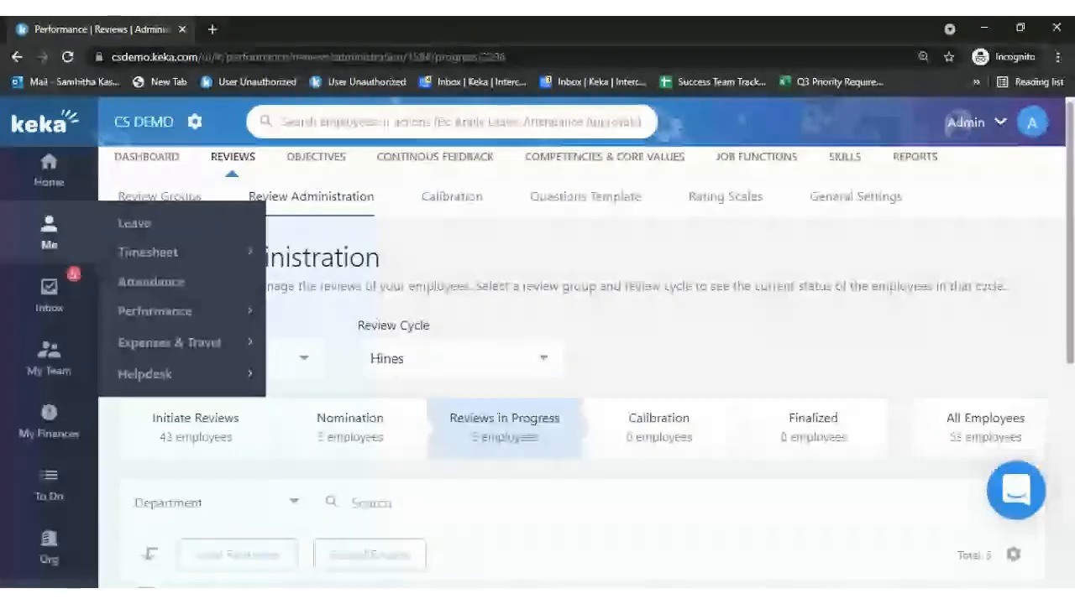
{"action": "mouse_move", "coordinate": [142, 316]}
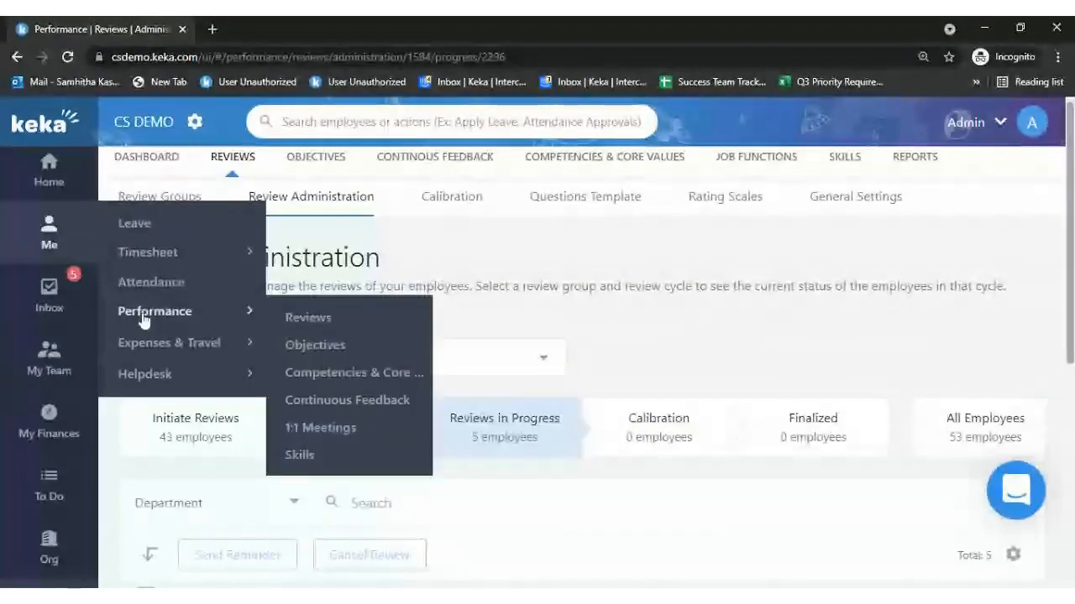
{"action": "mouse_move", "coordinate": [35, 369]}
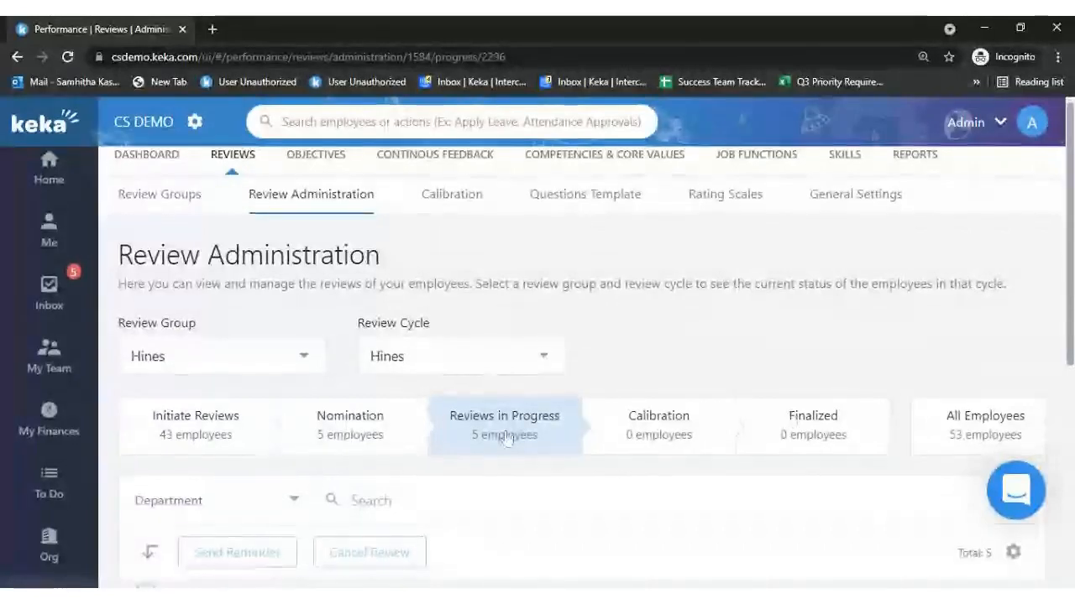
{"action": "mouse_move", "coordinate": [154, 333]}
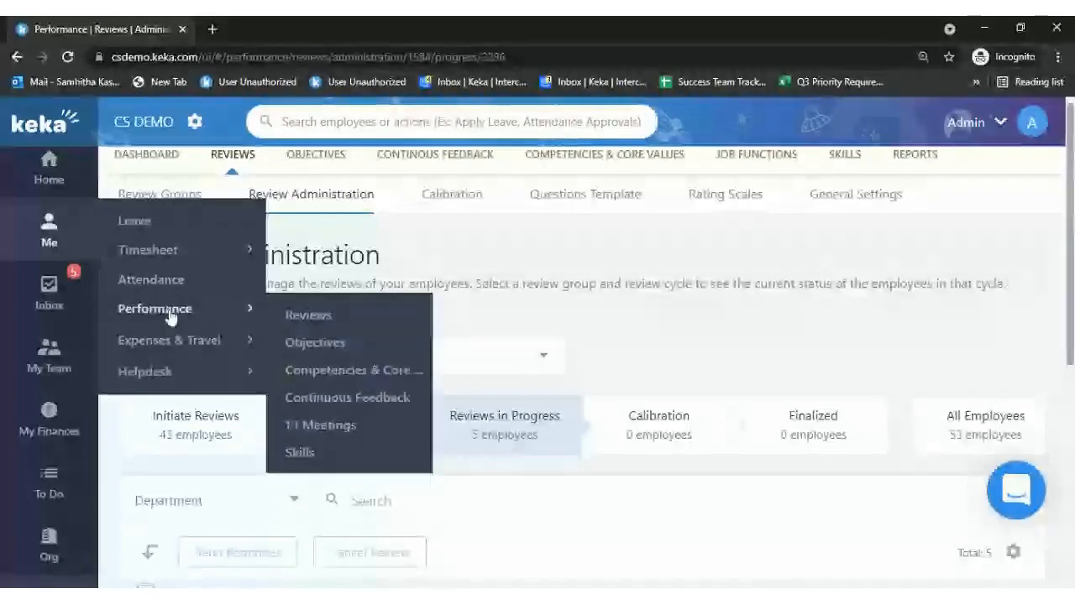
{"action": "left_click", "coordinate": [134, 221]}
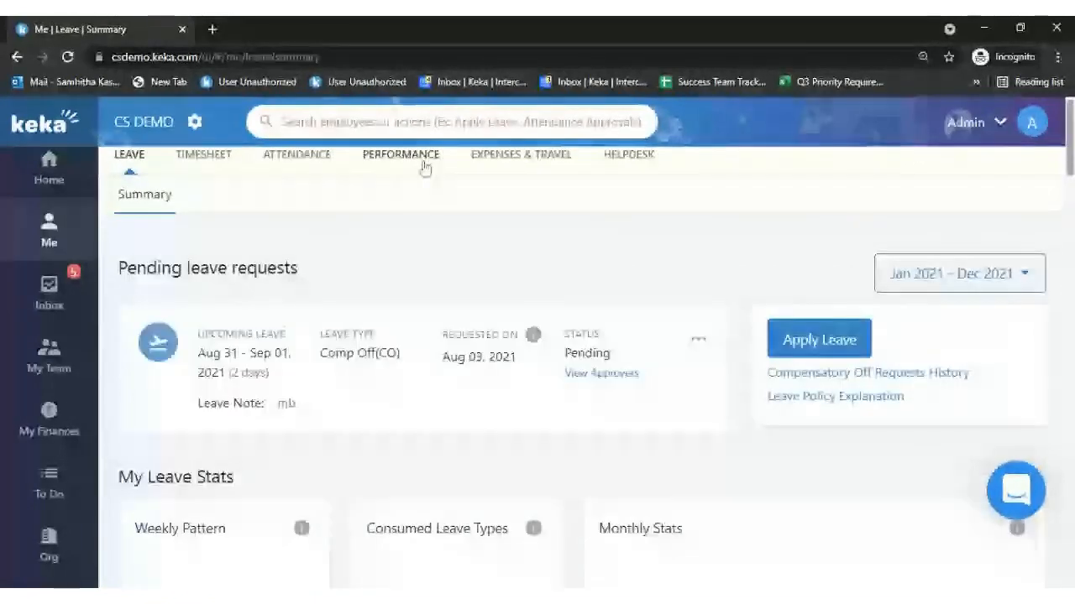
{"action": "left_click", "coordinate": [402, 158]}
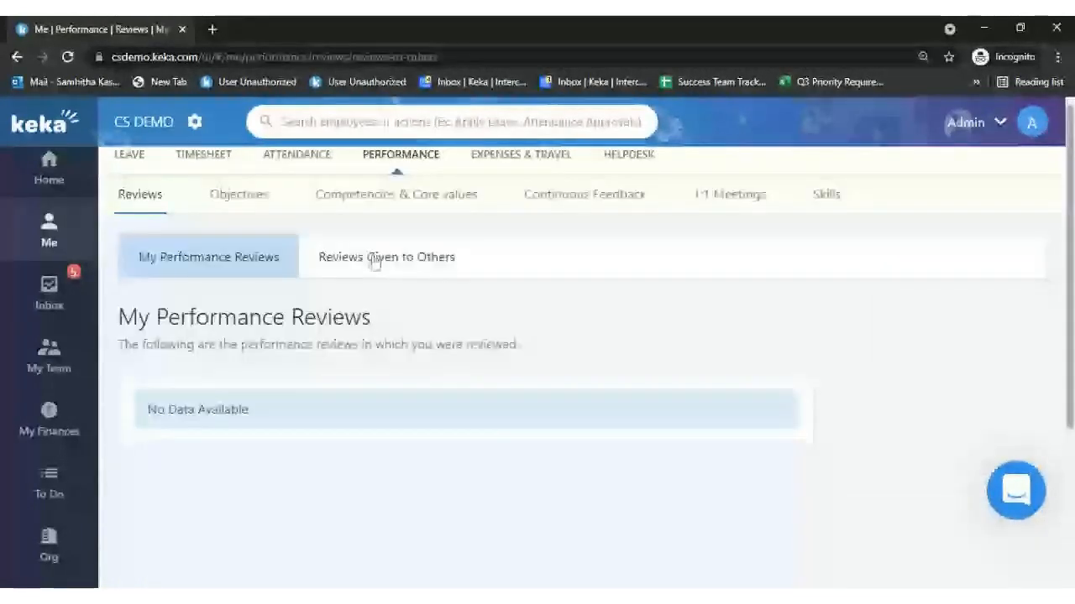
{"action": "left_click", "coordinate": [374, 260]}
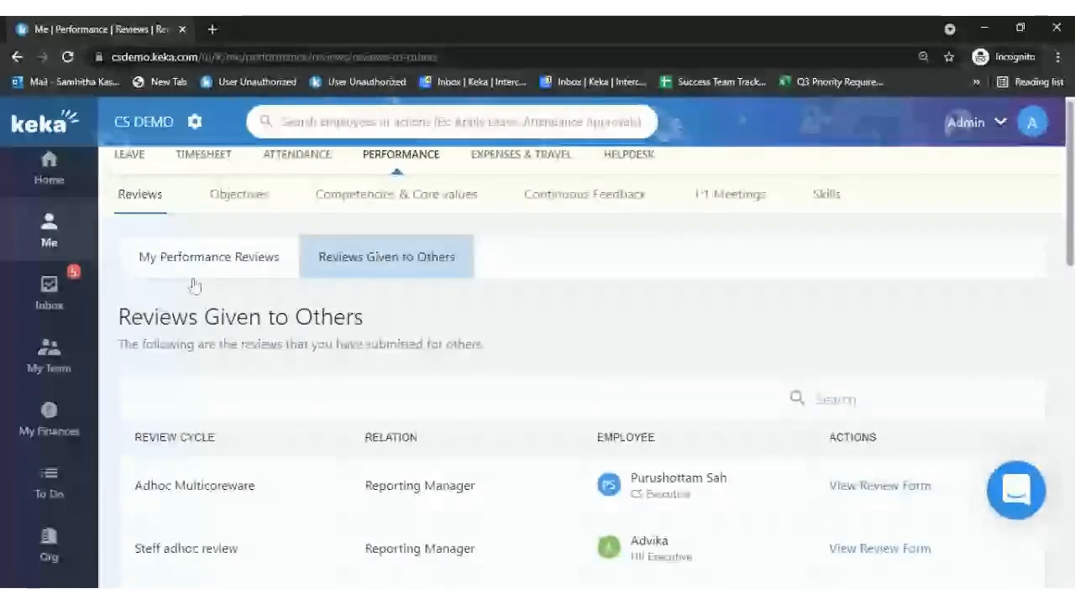
View the submitted review form for the Adhoc Multicoreware cycle and close it
{"action": "scroll", "coordinate": [579, 369], "scroll_direction": "down", "scroll_amount": 2}
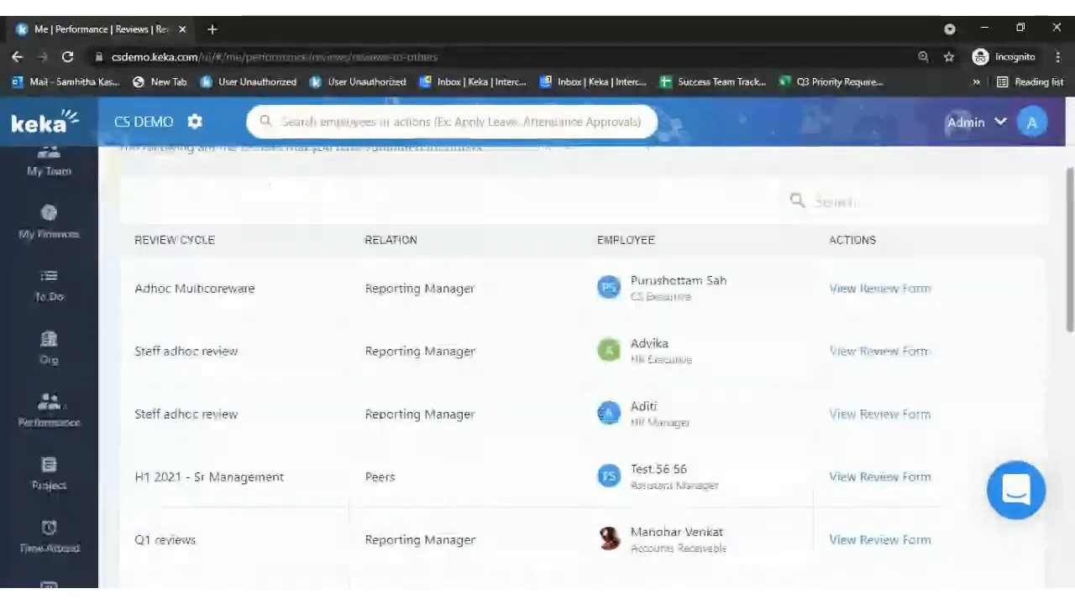
{"action": "left_click", "coordinate": [881, 288]}
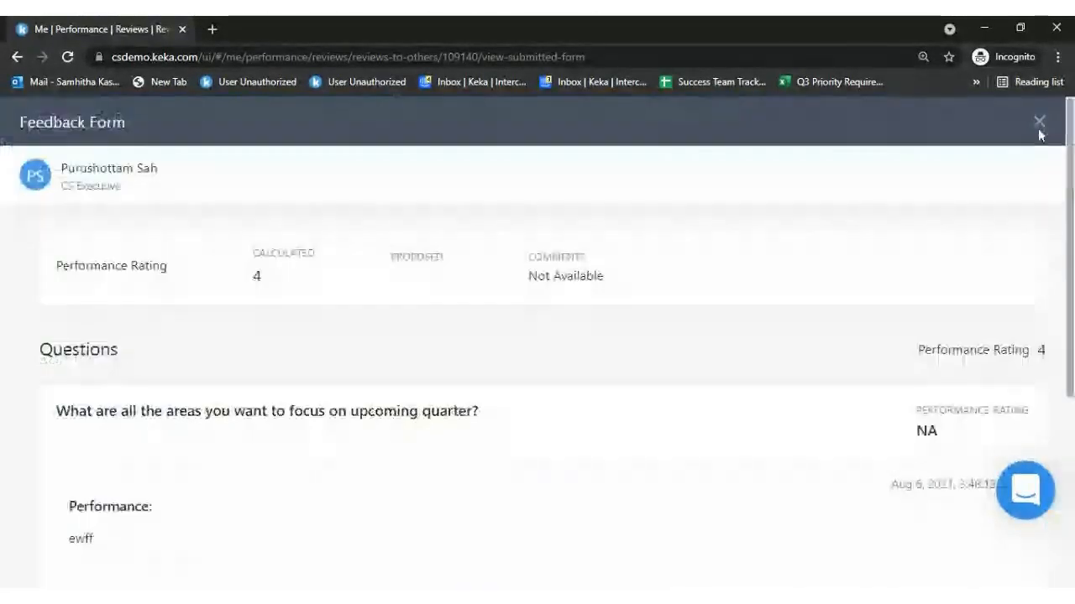
{"action": "left_click", "coordinate": [1040, 126]}
{"action": "scroll", "coordinate": [579, 369], "scroll_direction": "up", "scroll_amount": 4}
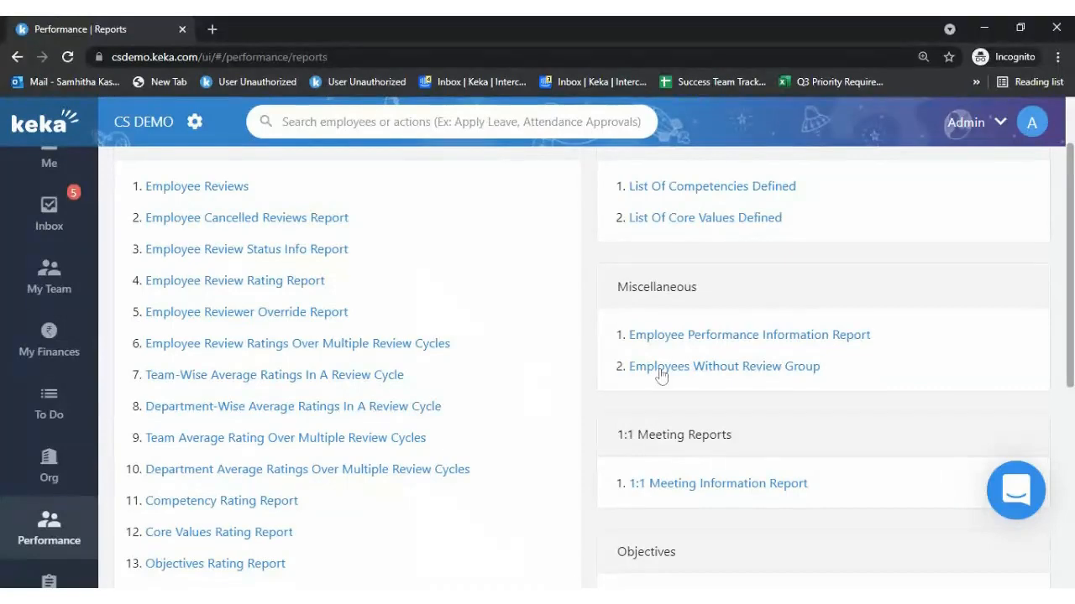
Go from the performance reports to Review Groups, select the second listed group, and reload the page, waiting for it to respond
{"action": "scroll", "coordinate": [1048, 288], "scroll_direction": "up", "scroll_amount": 2}
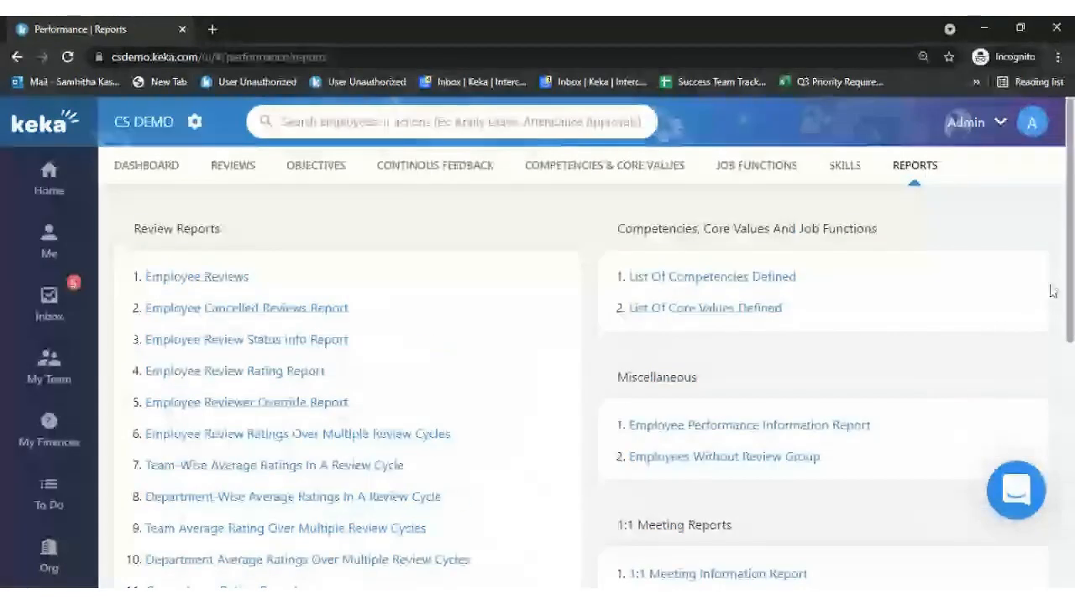
{"action": "left_click", "coordinate": [235, 166]}
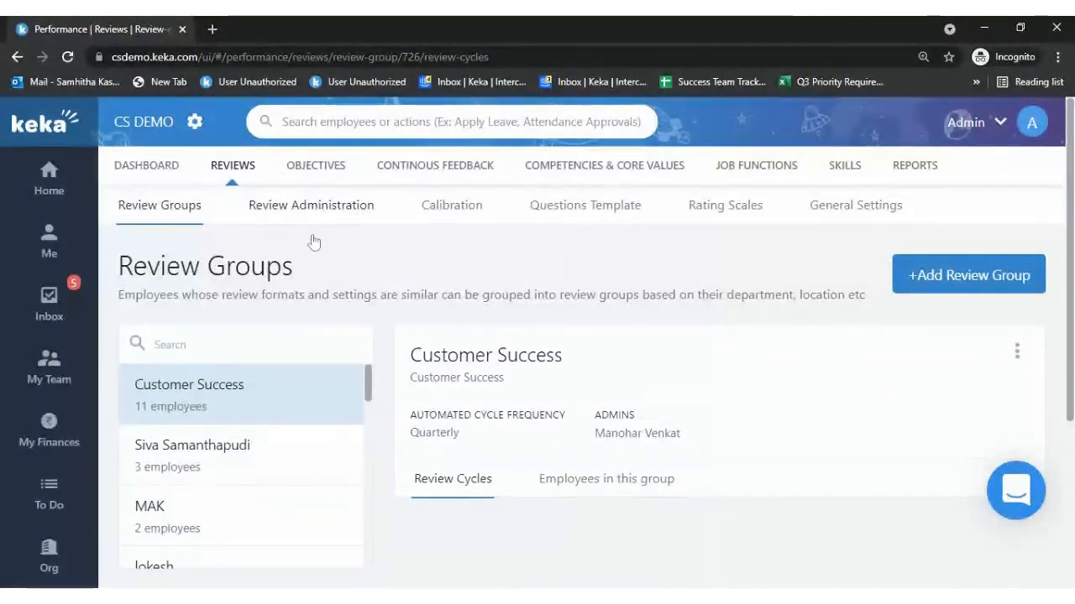
{"action": "triple_click", "coordinate": [279, 453]}
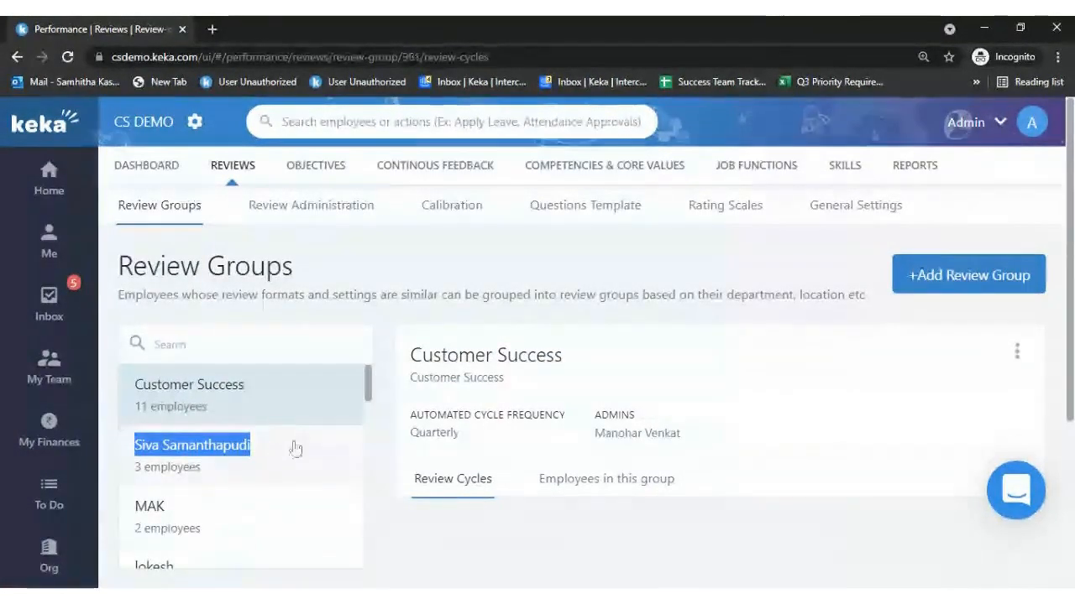
{"action": "left_click", "coordinate": [293, 448]}
{"action": "left_click", "coordinate": [68, 57]}
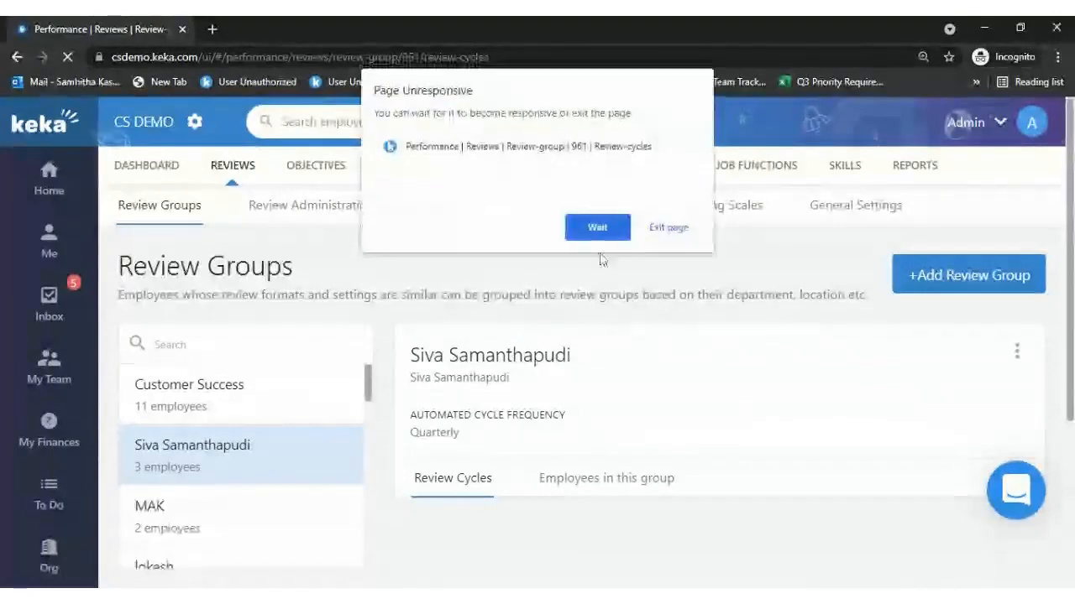
{"action": "left_click", "coordinate": [600, 232]}
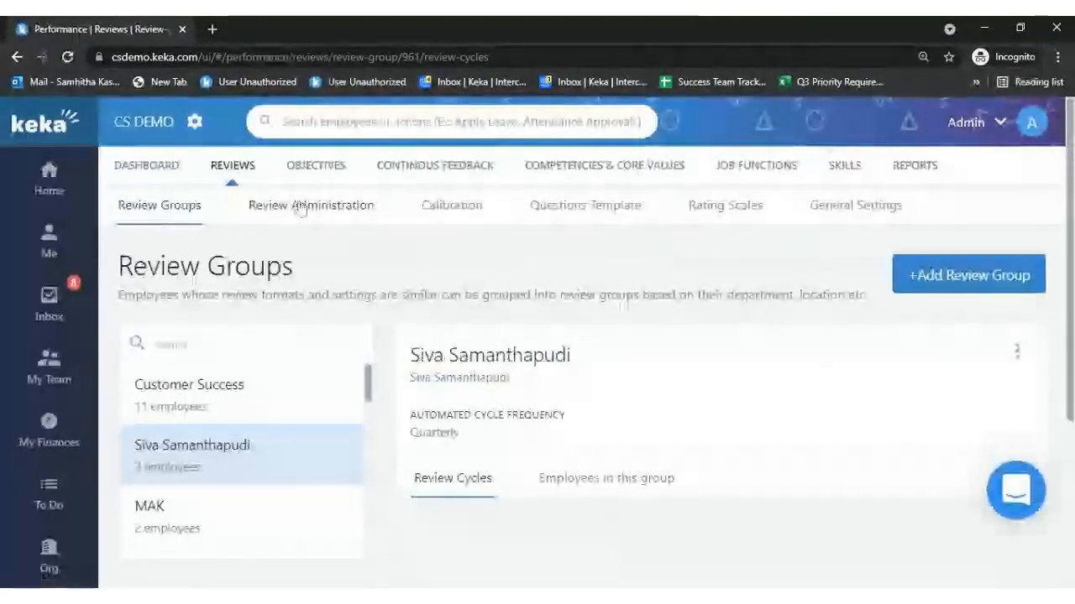
Return to Review Administration and look over the actions available for the first employee in Reviews in Progress
{"action": "left_click", "coordinate": [363, 212]}
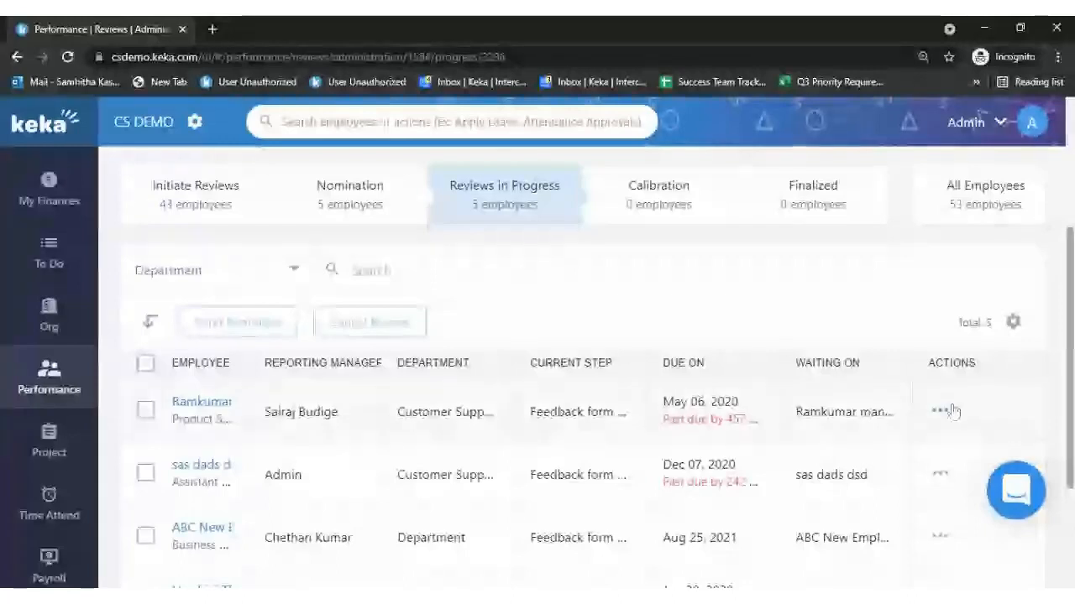
{"action": "left_click", "coordinate": [941, 411]}
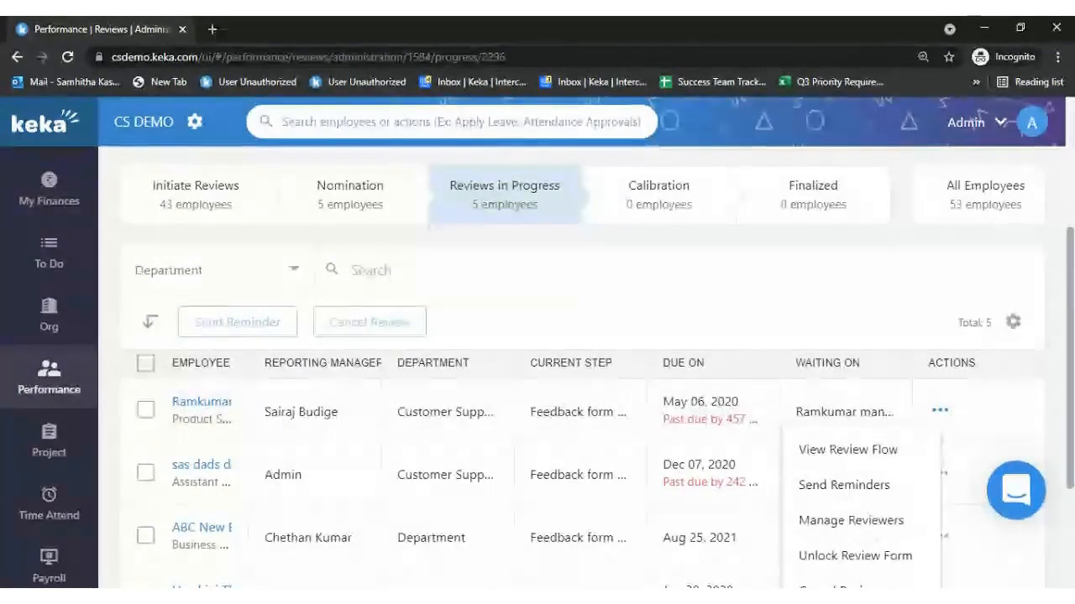
{"action": "scroll", "coordinate": [771, 351], "scroll_direction": "down", "scroll_amount": 2}
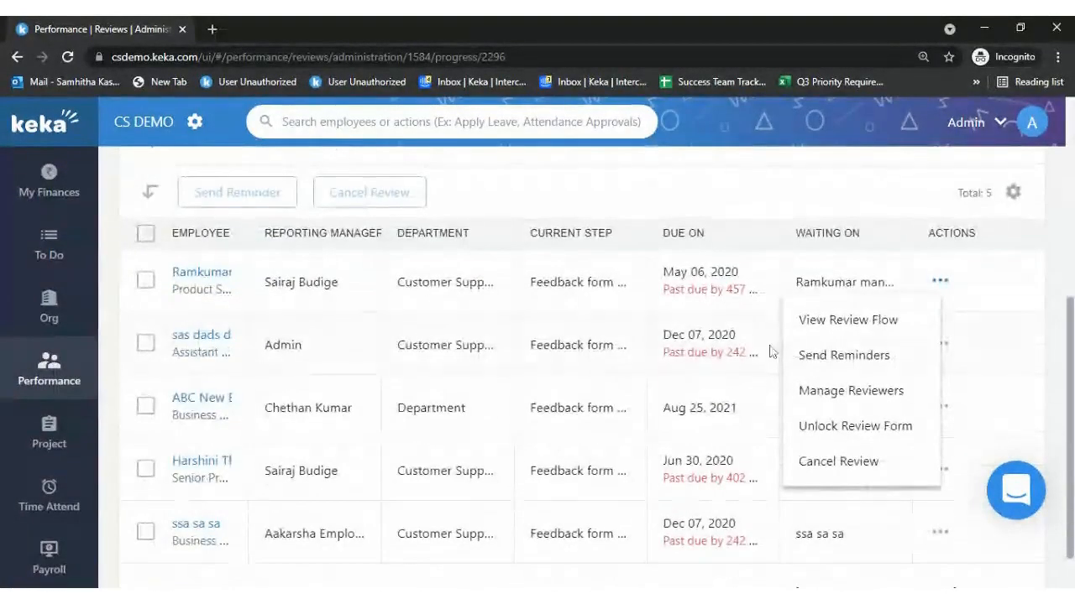
Open Manage Reviewers for the second employee in Reviews in Progress and look over the reviewers assigned at each level
{"action": "left_click", "coordinate": [940, 344]}
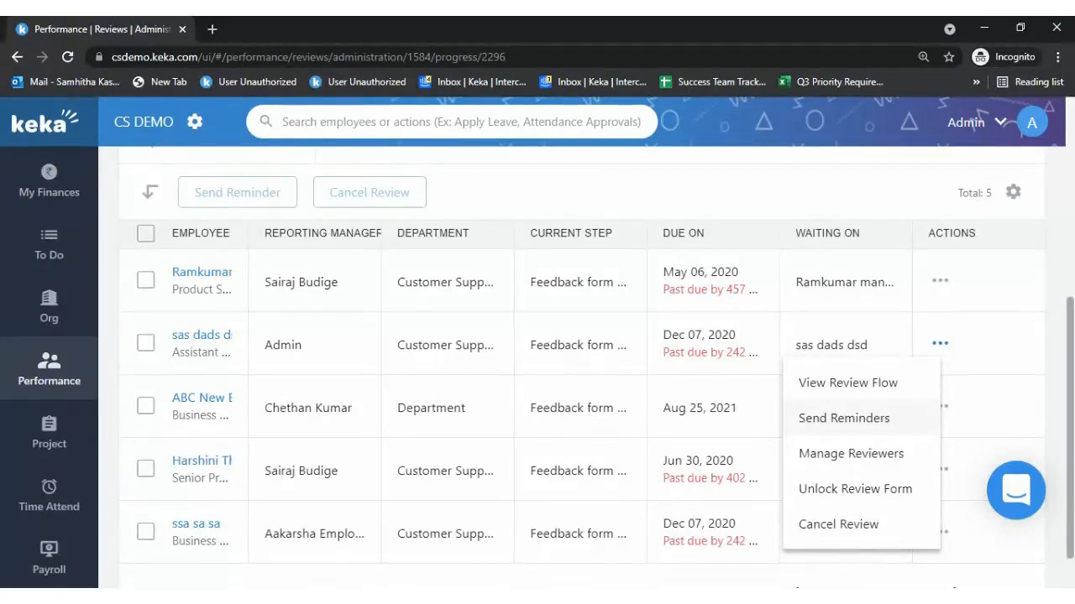
{"action": "left_click", "coordinate": [871, 460]}
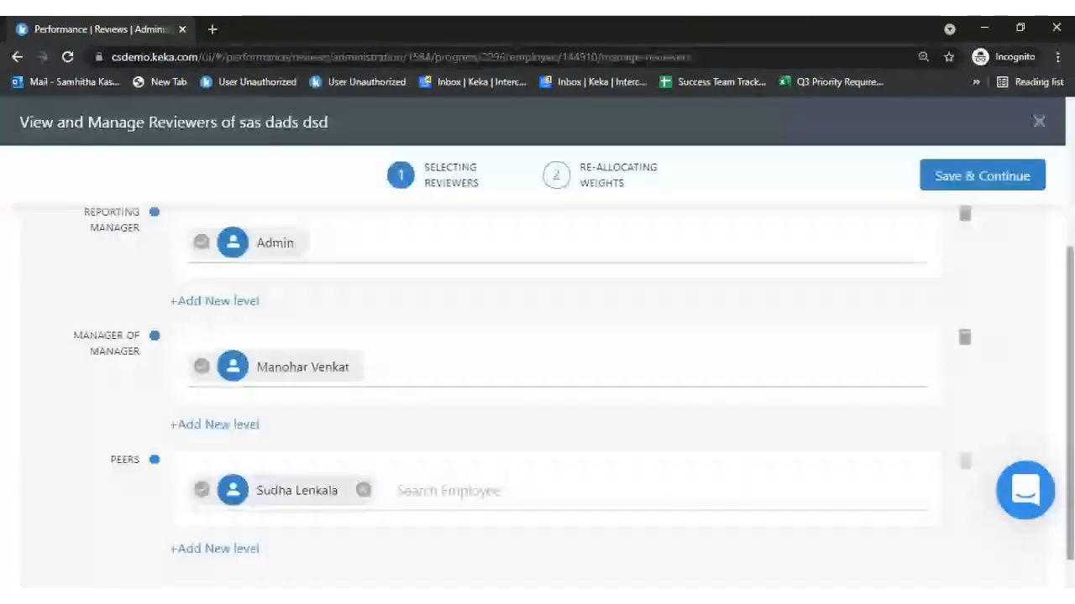
{"action": "scroll", "coordinate": [353, 374], "scroll_direction": "down", "scroll_amount": 1}
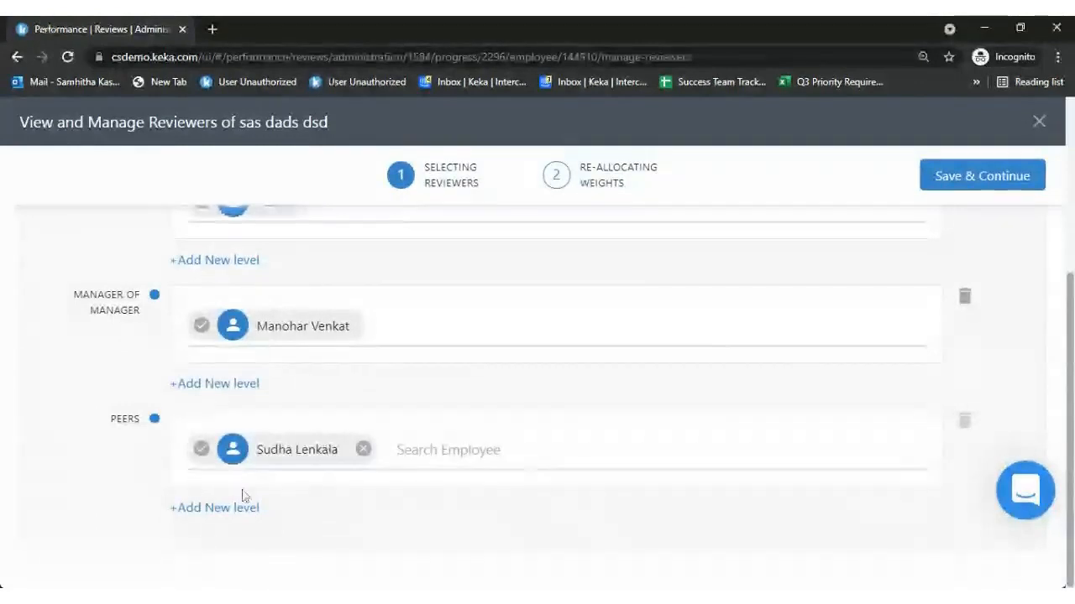
Bring up the removal form for the Peers reviewer, cancel it, and close the reviewer management without saving
{"action": "left_click", "coordinate": [364, 451]}
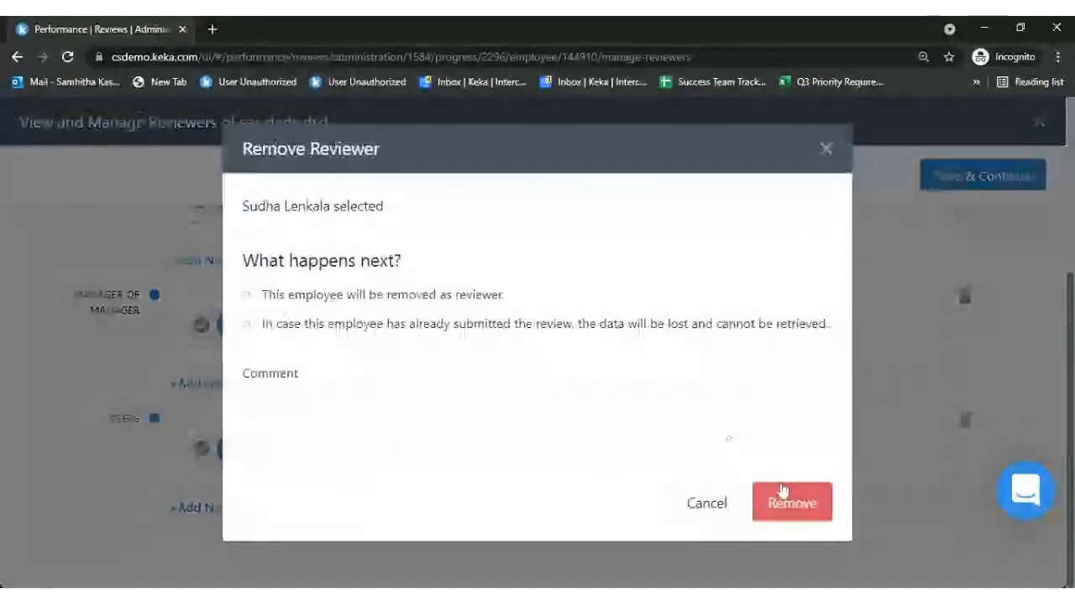
{"action": "left_click", "coordinate": [709, 506]}
{"action": "left_click_drag", "start_coordinate": [1068, 470], "coordinate": [1062, 232]}
{"action": "left_click", "coordinate": [1039, 124]}
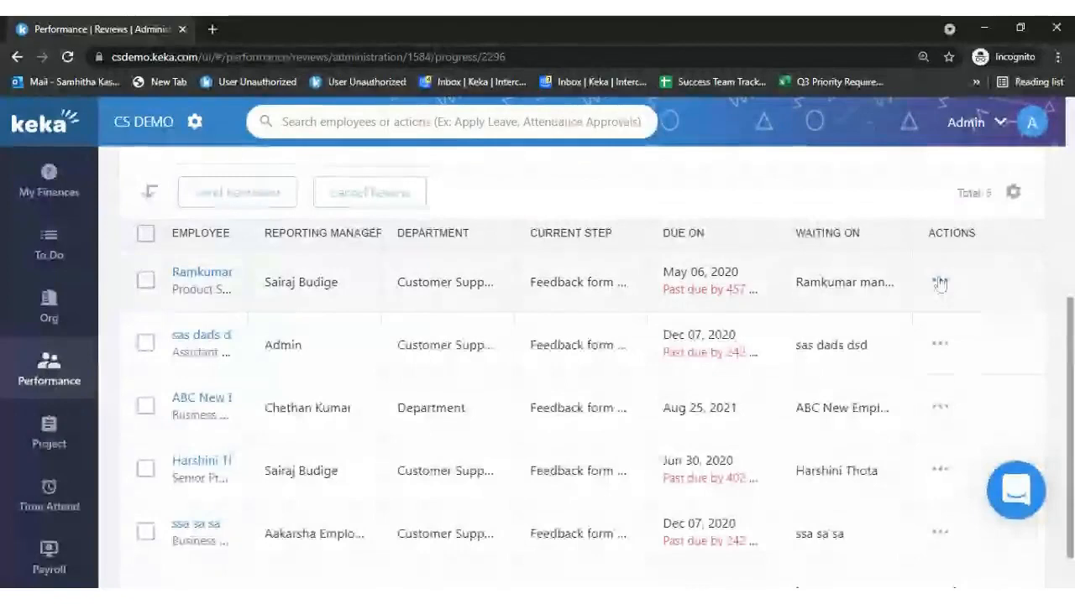
Remove the Reporting Manager reviewer from the first employee in Reviews in Progress, with the comment "reporting manager change"
{"action": "left_click", "coordinate": [939, 282]}
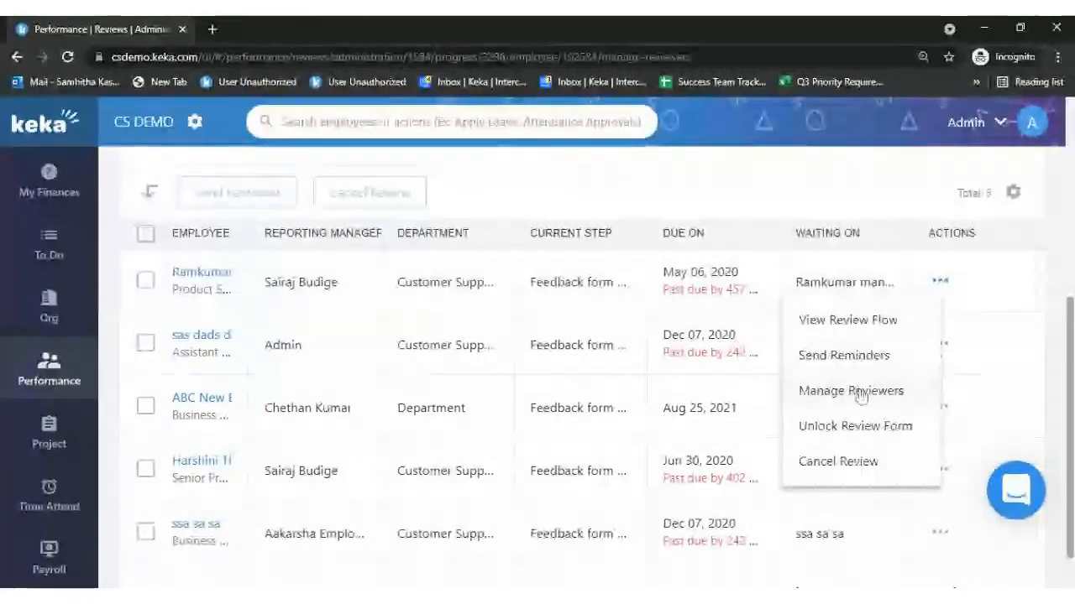
{"action": "left_click", "coordinate": [858, 392]}
{"action": "scroll", "coordinate": [924, 255], "scroll_direction": "down", "scroll_amount": 2}
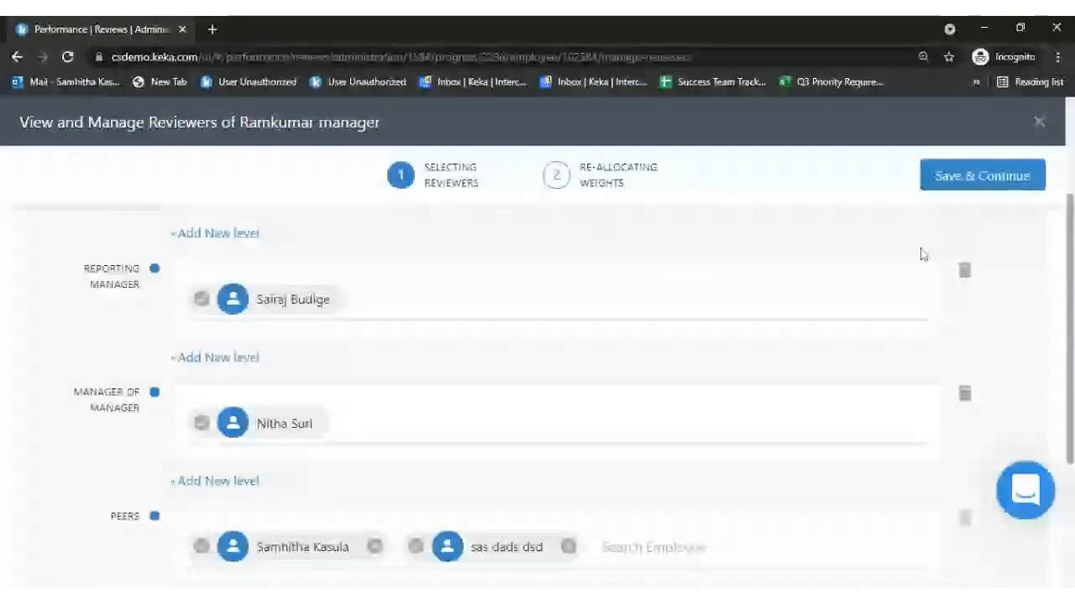
{"action": "left_click", "coordinate": [964, 274]}
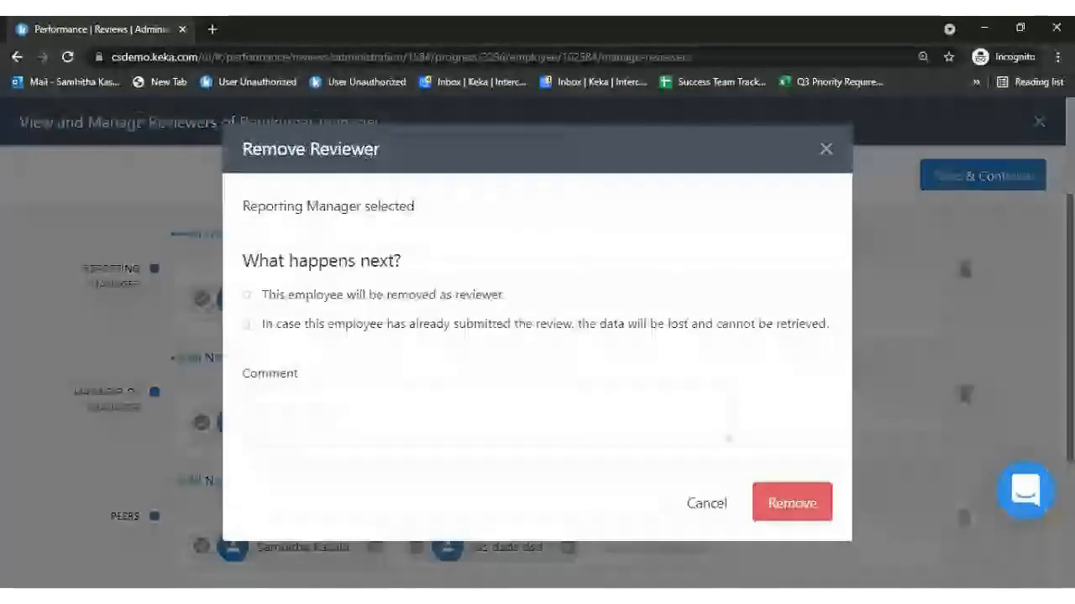
{"action": "left_click", "coordinate": [791, 514]}
{"action": "left_click", "coordinate": [482, 391]}
{"action": "type", "text": "re"}
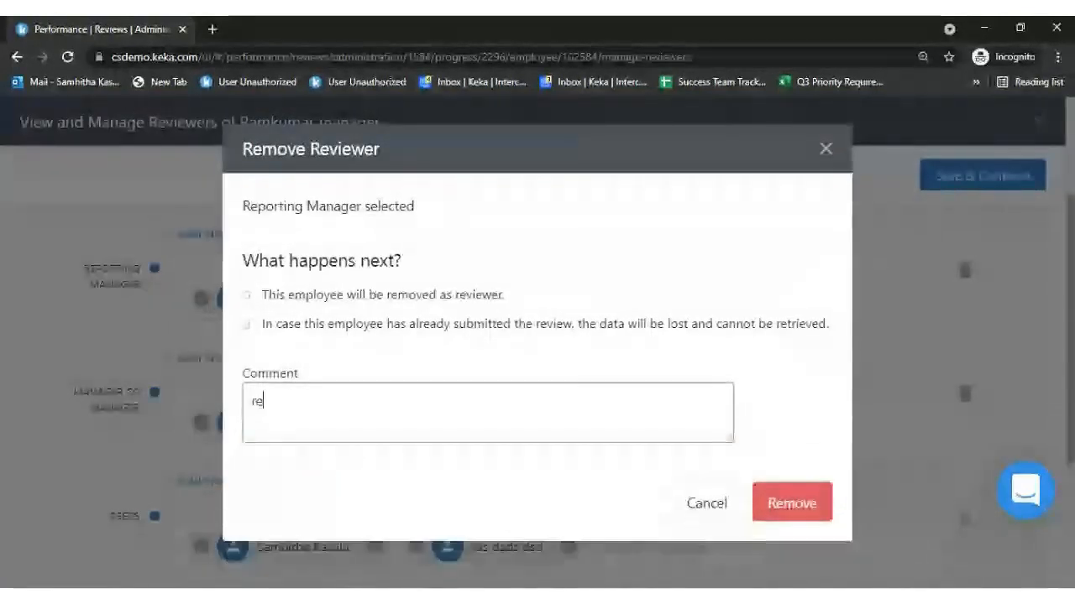
{"action": "type", "text": "porting man"}
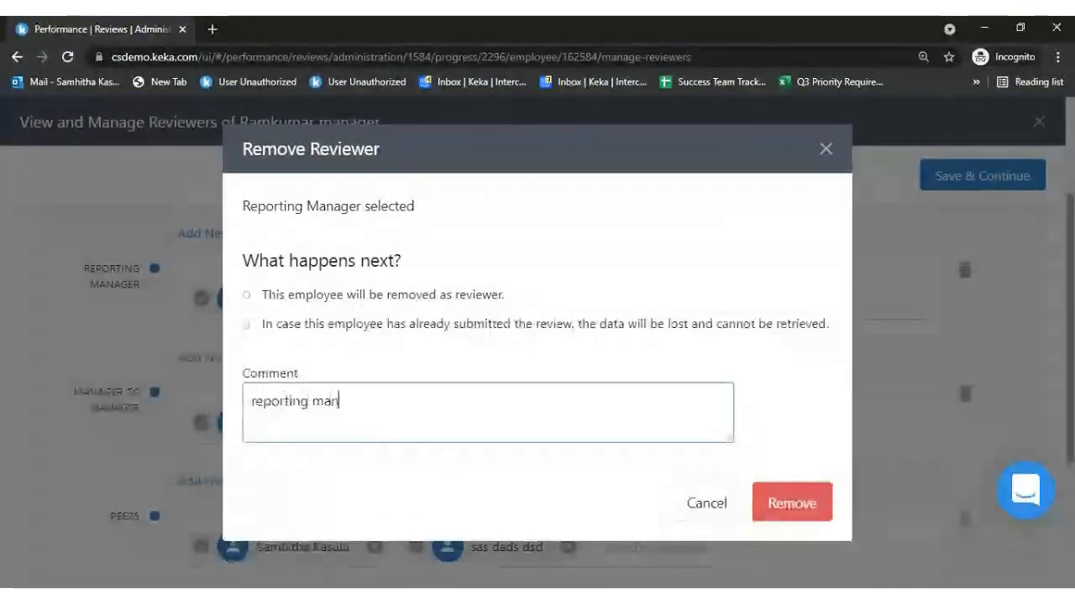
{"action": "type", "text": "ager change"}
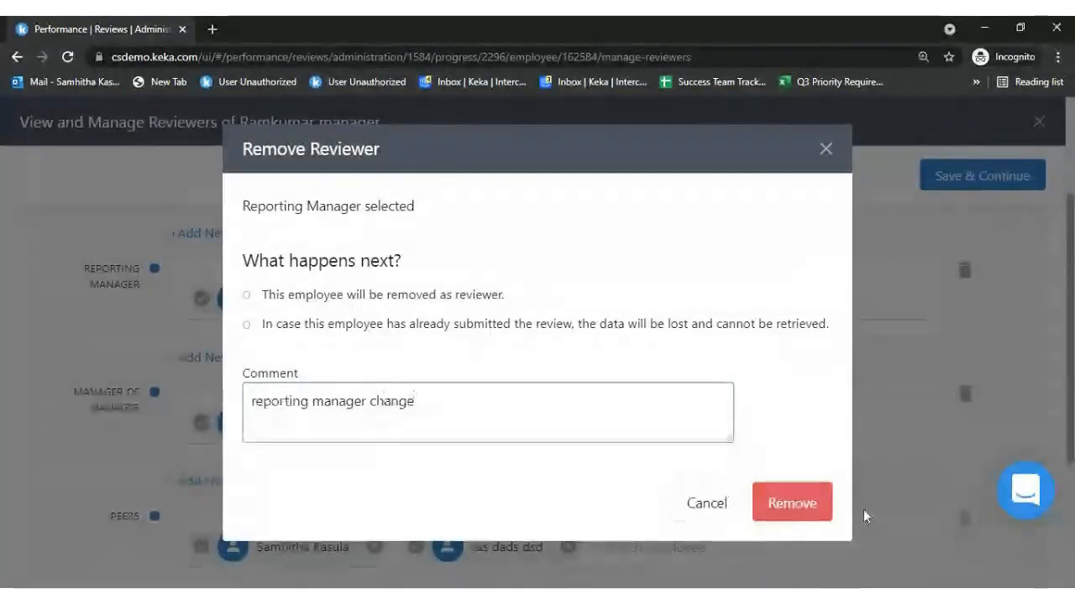
{"action": "left_click", "coordinate": [814, 506]}
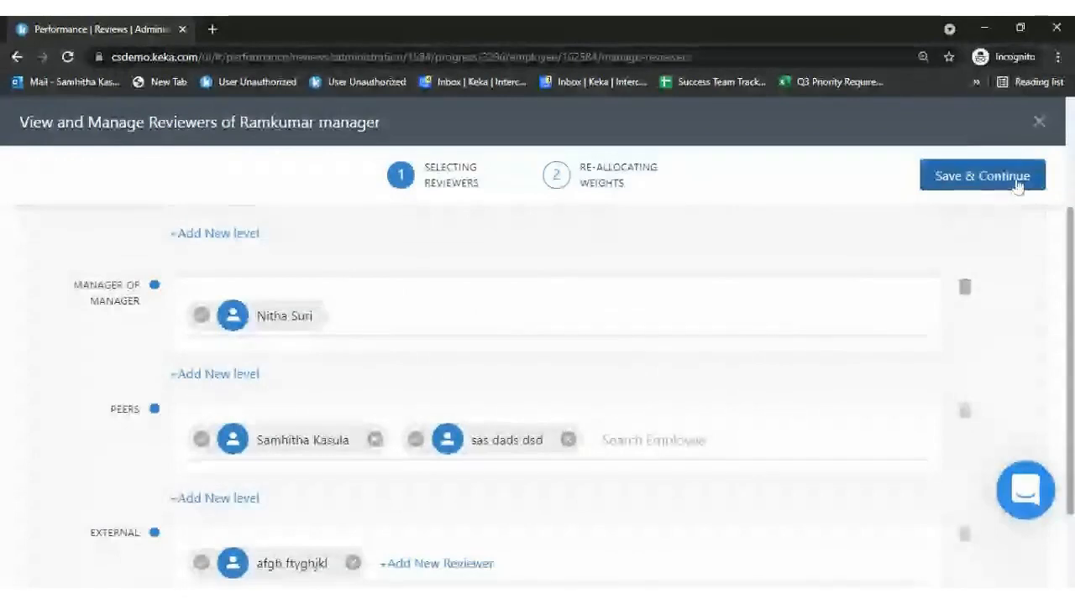
Continue to the weight re-allocation, set the Manager Of Manager weightage to 50%, and save the reviewer changes
{"action": "left_click", "coordinate": [961, 177]}
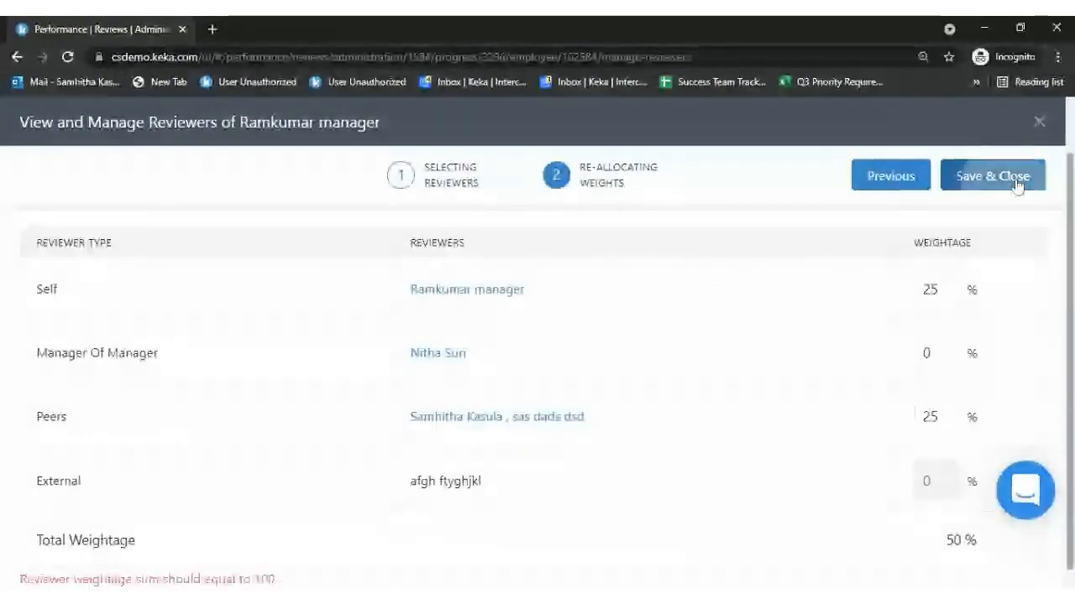
{"action": "left_click", "coordinate": [1016, 185]}
{"action": "left_click", "coordinate": [1036, 180]}
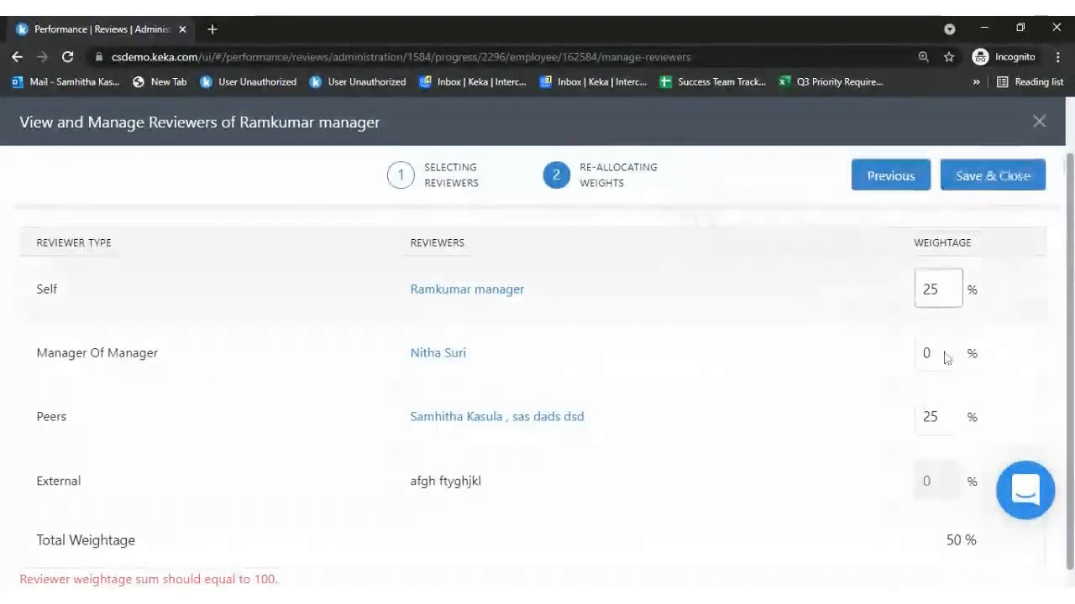
{"action": "scroll", "coordinate": [1057, 461], "scroll_direction": "down", "scroll_amount": 1}
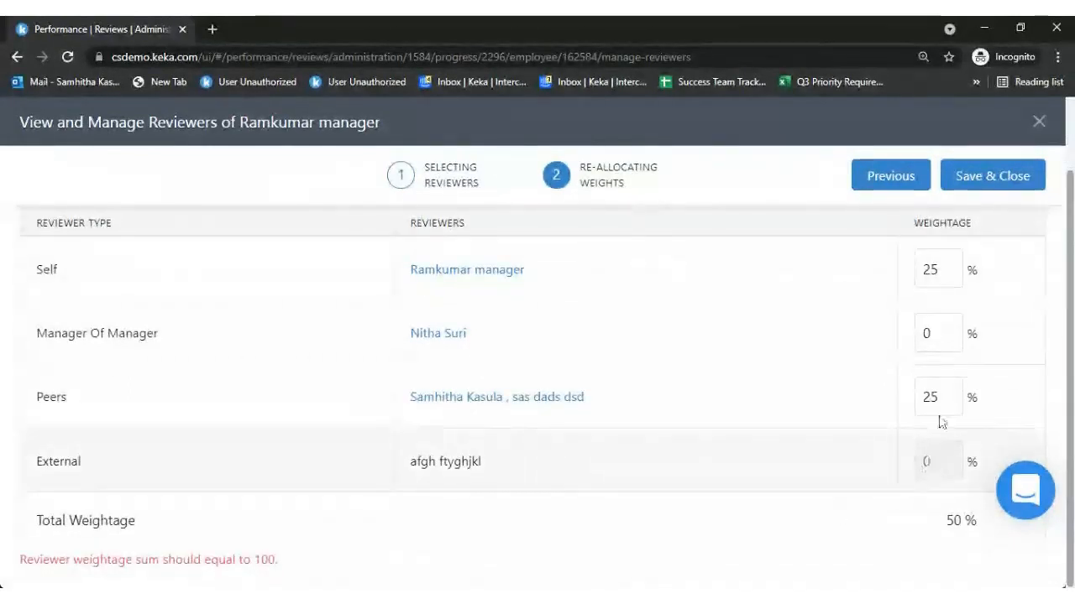
{"action": "left_click", "coordinate": [937, 333]}
{"action": "key", "text": "BackSpace"}
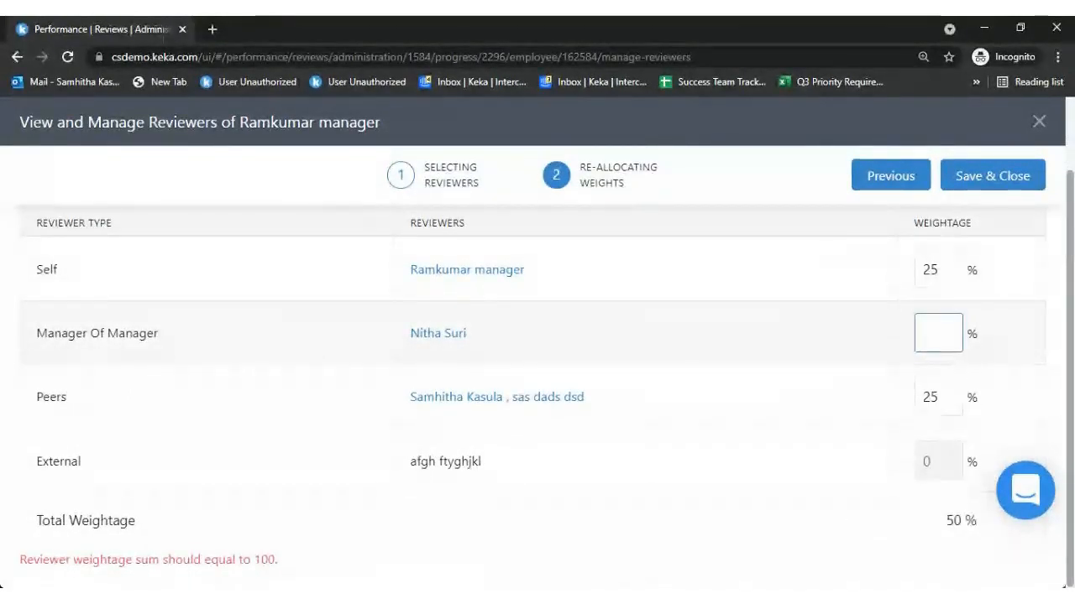
{"action": "type", "text": "5"}
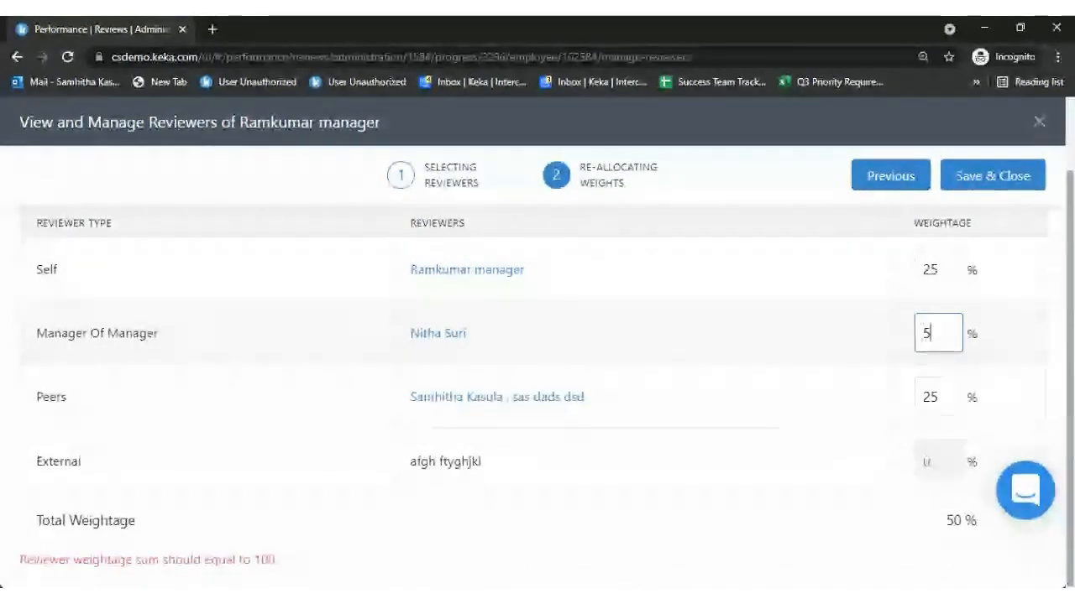
{"action": "type", "text": "0"}
{"action": "left_click", "coordinate": [1009, 227]}
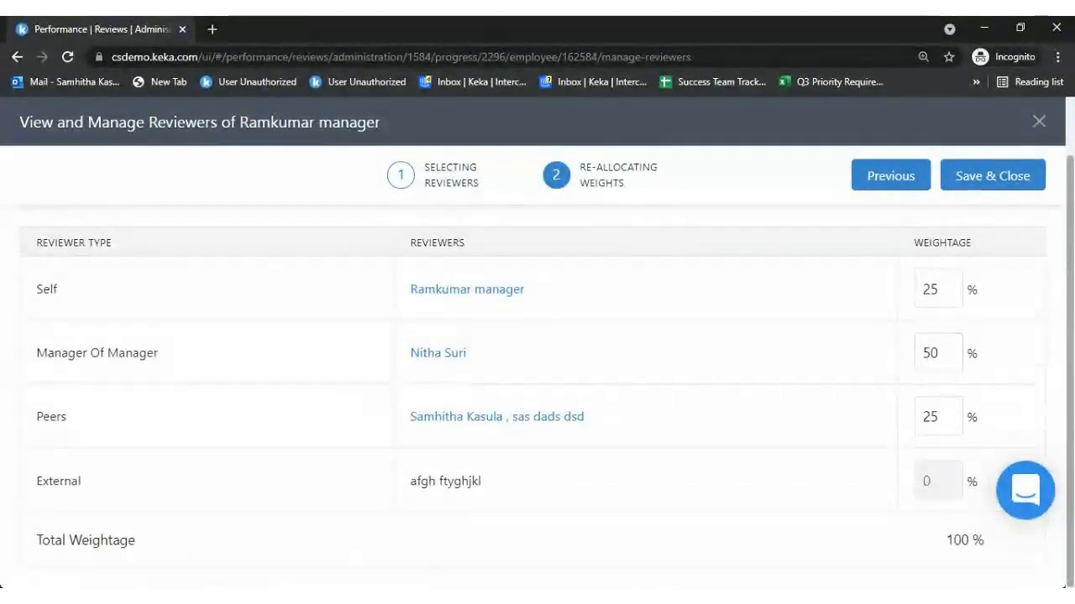
{"action": "left_click", "coordinate": [999, 192]}
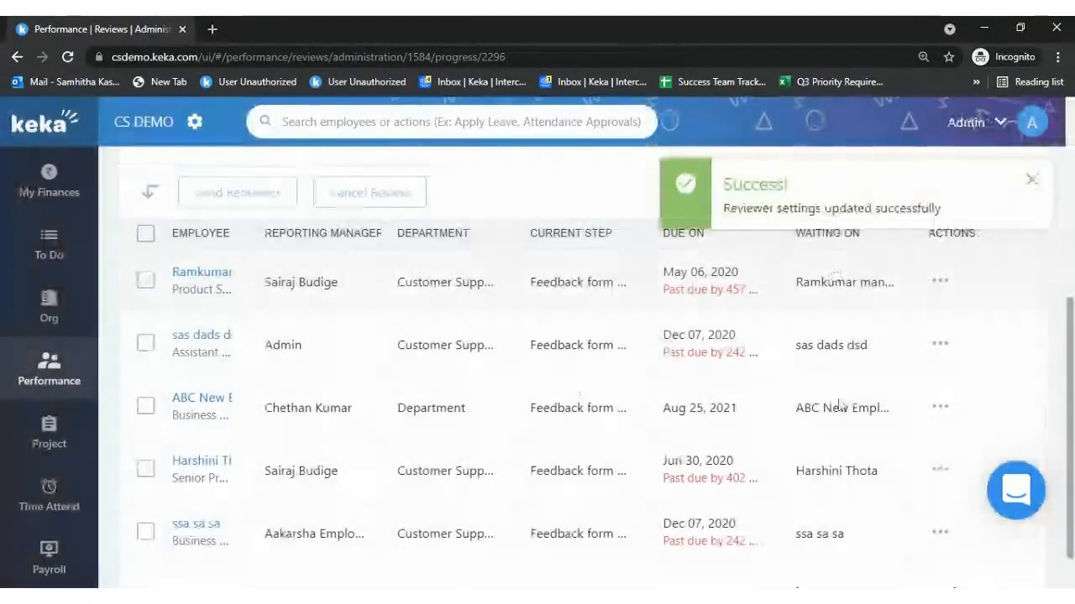
Reopen Manage Reviewers for the first employee and add a new level with reviewer type Reporting Manager after the External level
{"action": "left_click", "coordinate": [939, 283]}
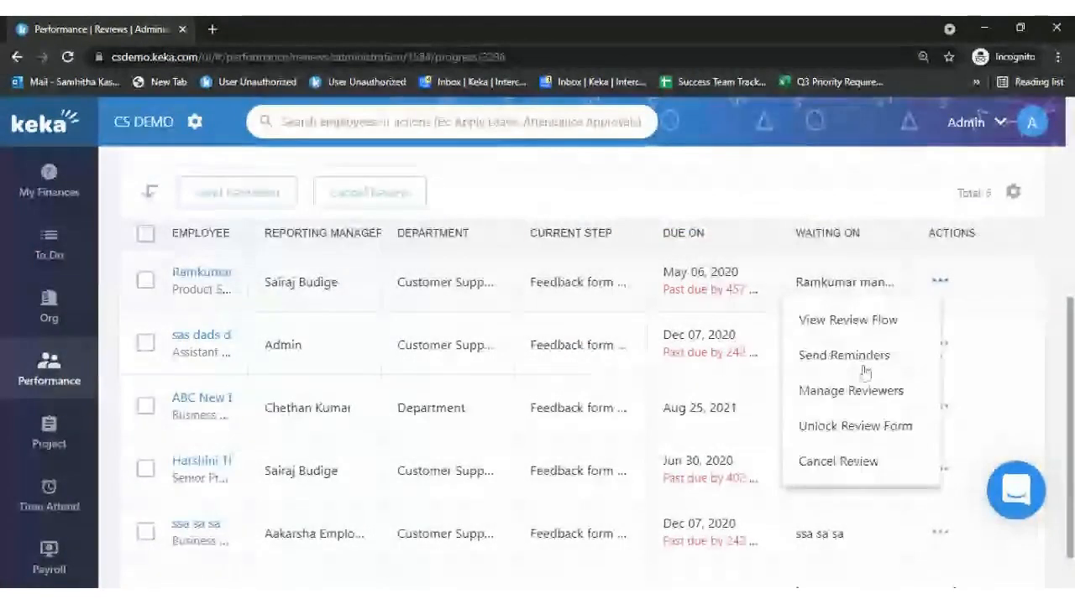
{"action": "left_click", "coordinate": [851, 393]}
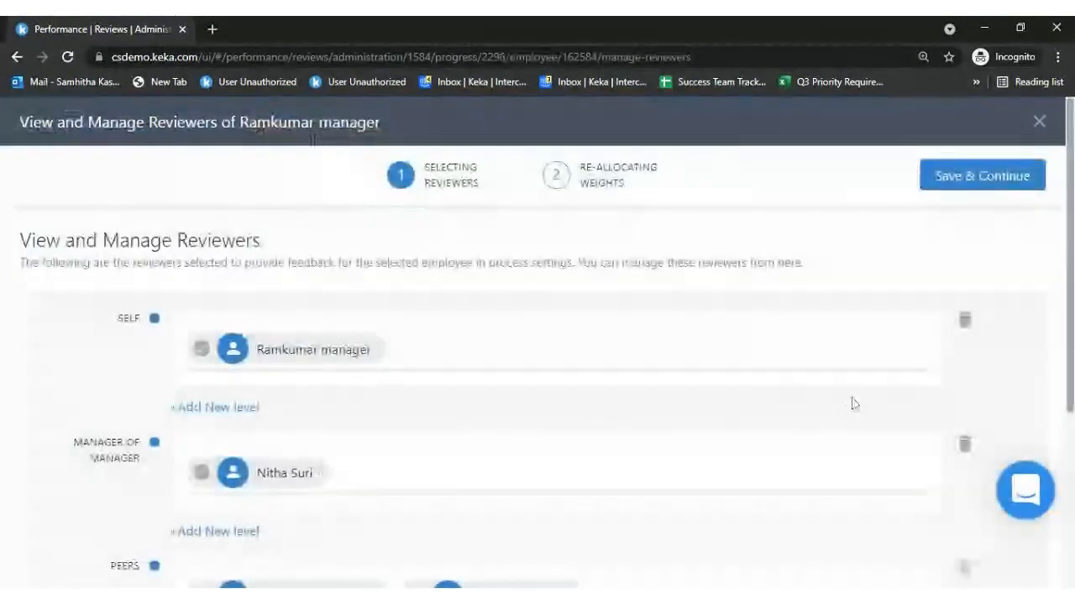
{"action": "scroll", "coordinate": [242, 434], "scroll_direction": "down", "scroll_amount": 3}
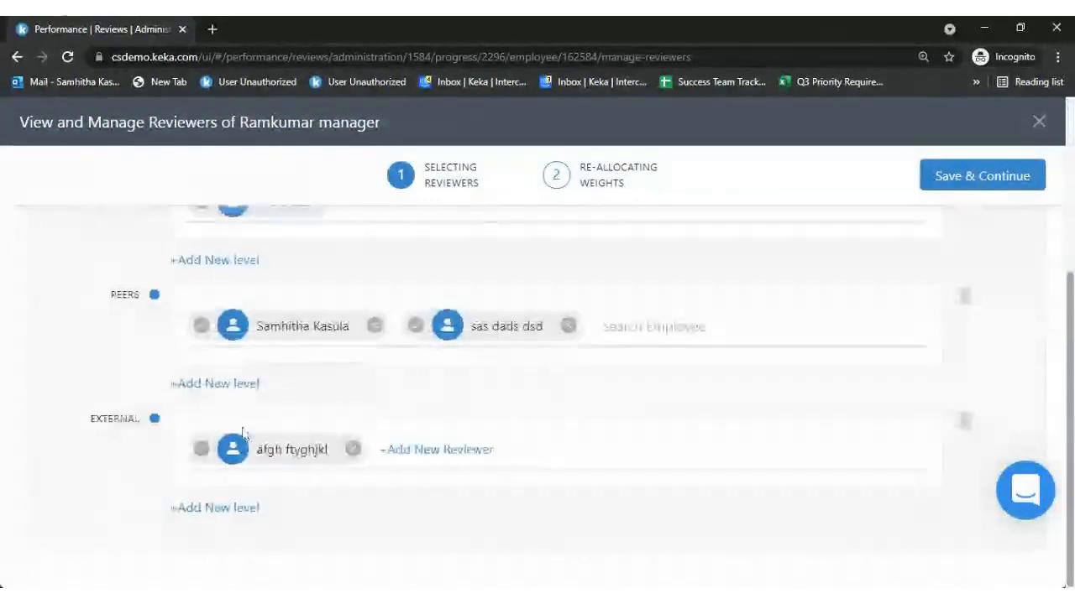
{"action": "left_click", "coordinate": [214, 508]}
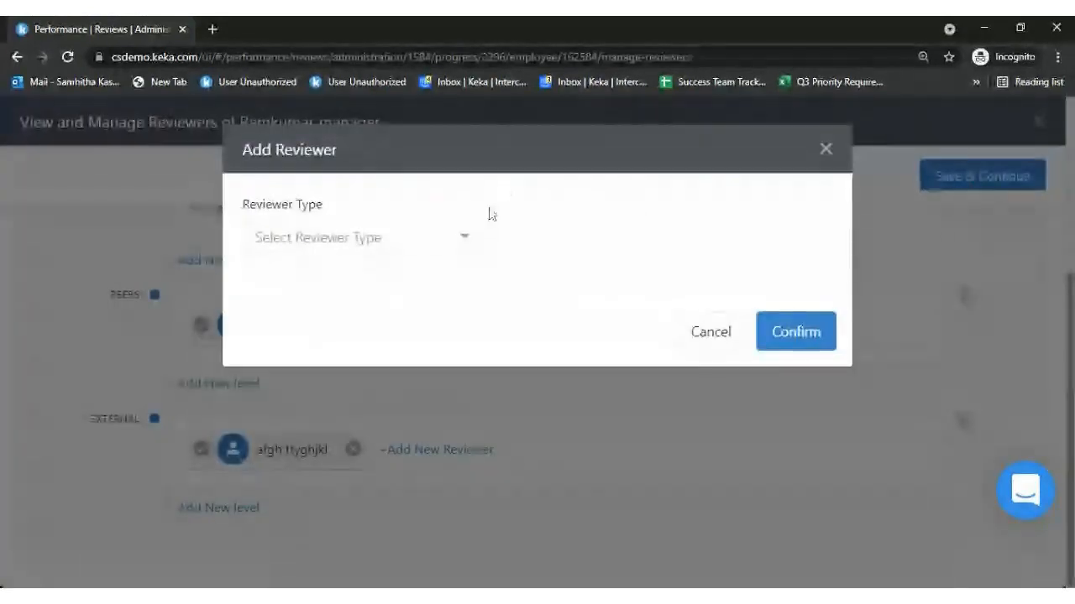
{"action": "left_click", "coordinate": [475, 232]}
{"action": "left_click", "coordinate": [361, 276]}
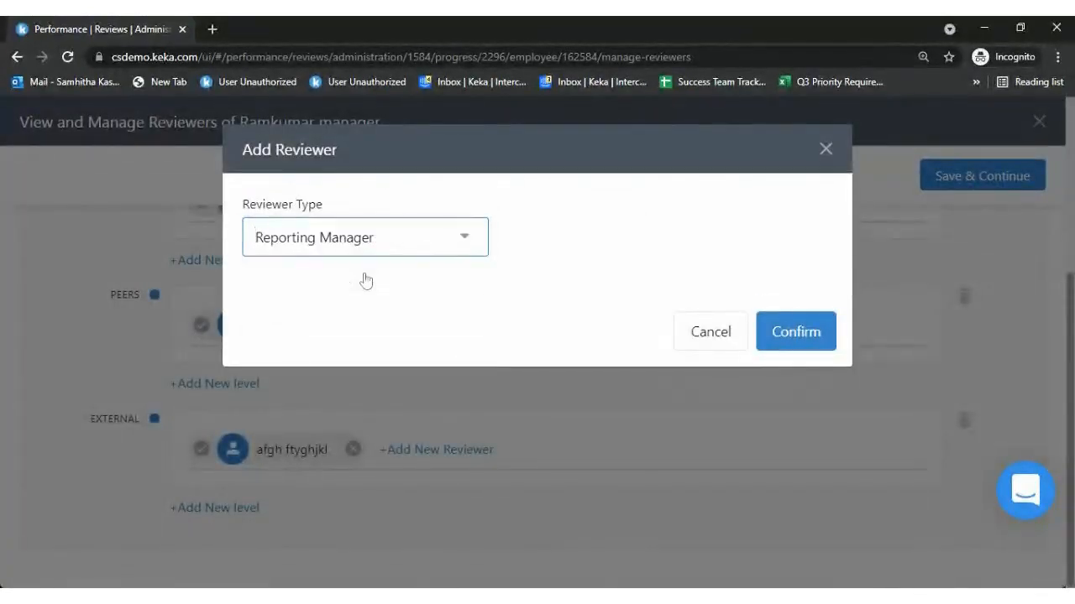
{"action": "left_click", "coordinate": [795, 333]}
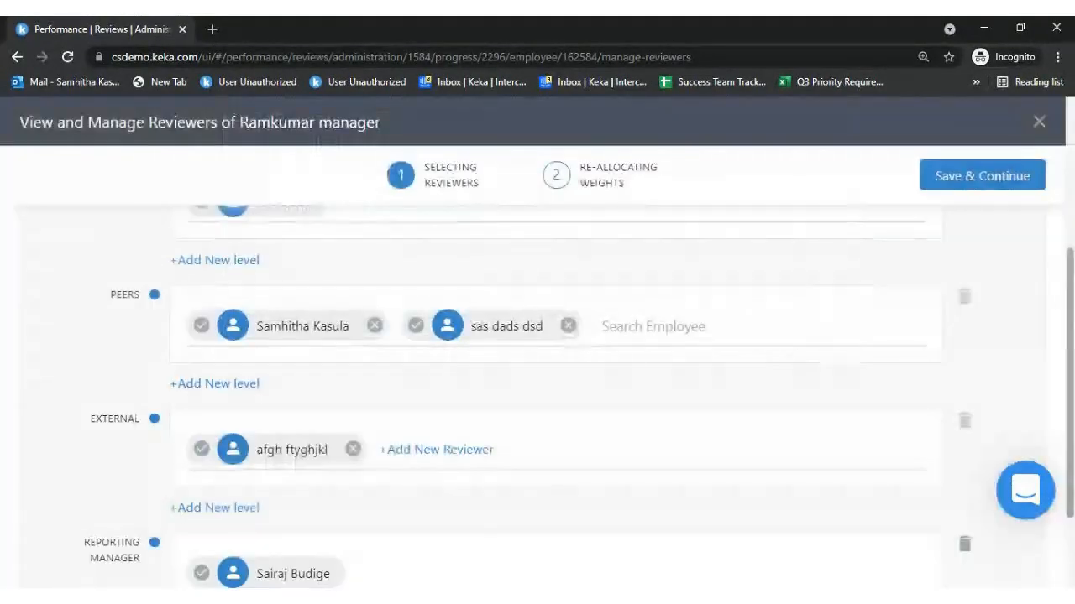
Continue to the weight re-allocation, clear the Reporting Manager weightage, and close the reviewer management without saving
{"action": "left_click", "coordinate": [990, 178]}
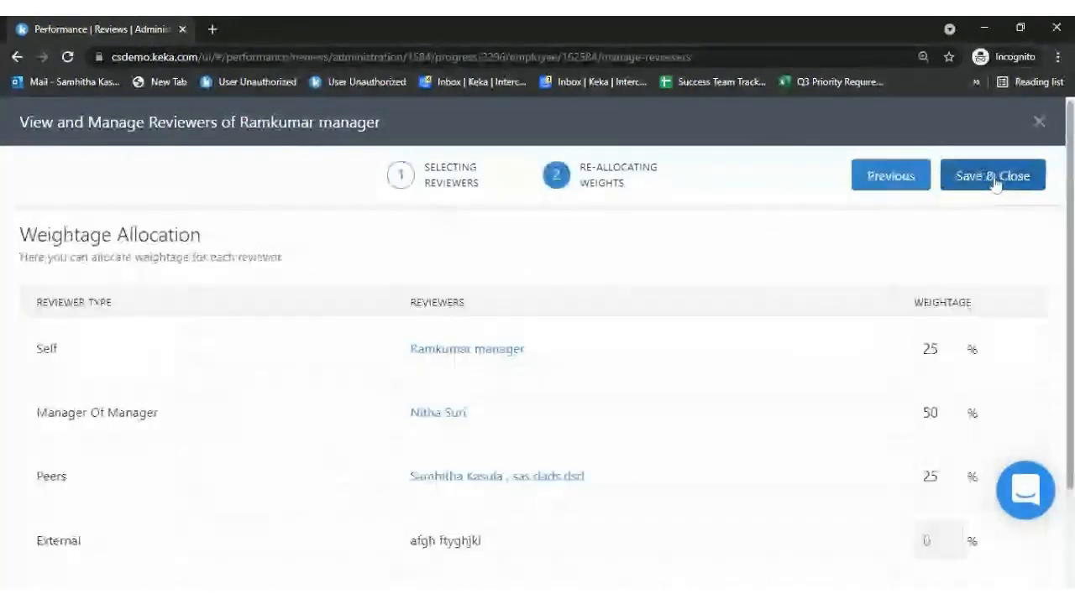
{"action": "scroll", "coordinate": [922, 419], "scroll_direction": "down", "scroll_amount": 2}
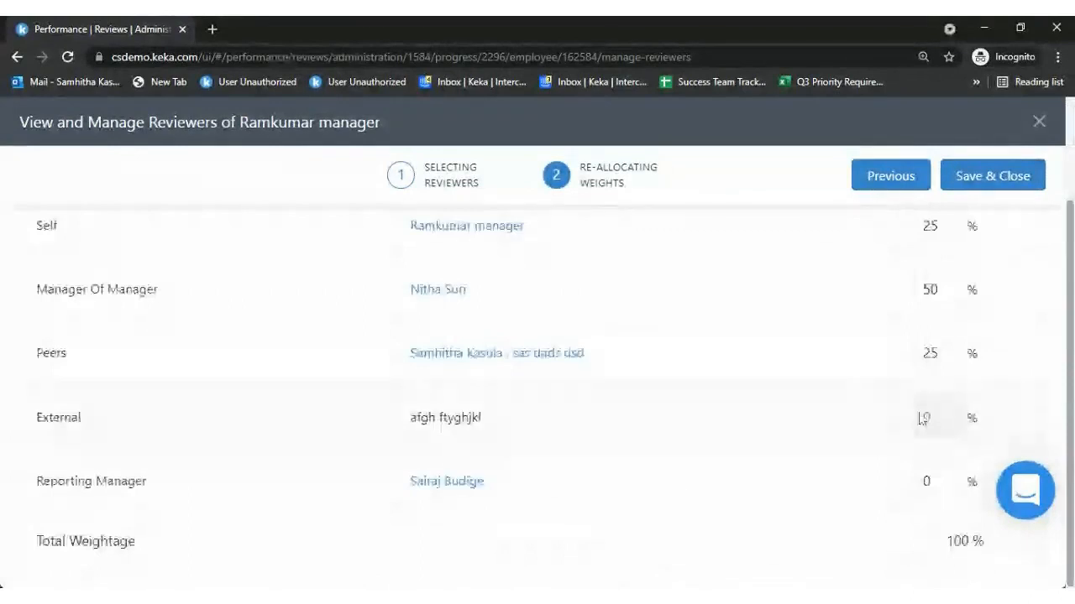
{"action": "left_click", "coordinate": [932, 481]}
{"action": "key", "text": "BackSpace"}
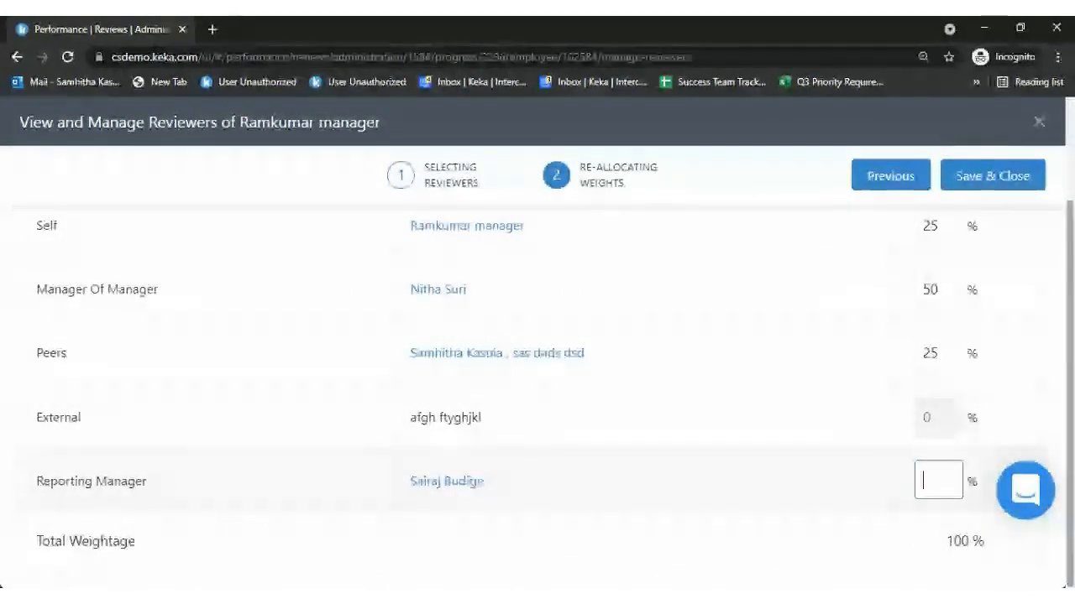
{"action": "left_click", "coordinate": [1038, 123]}
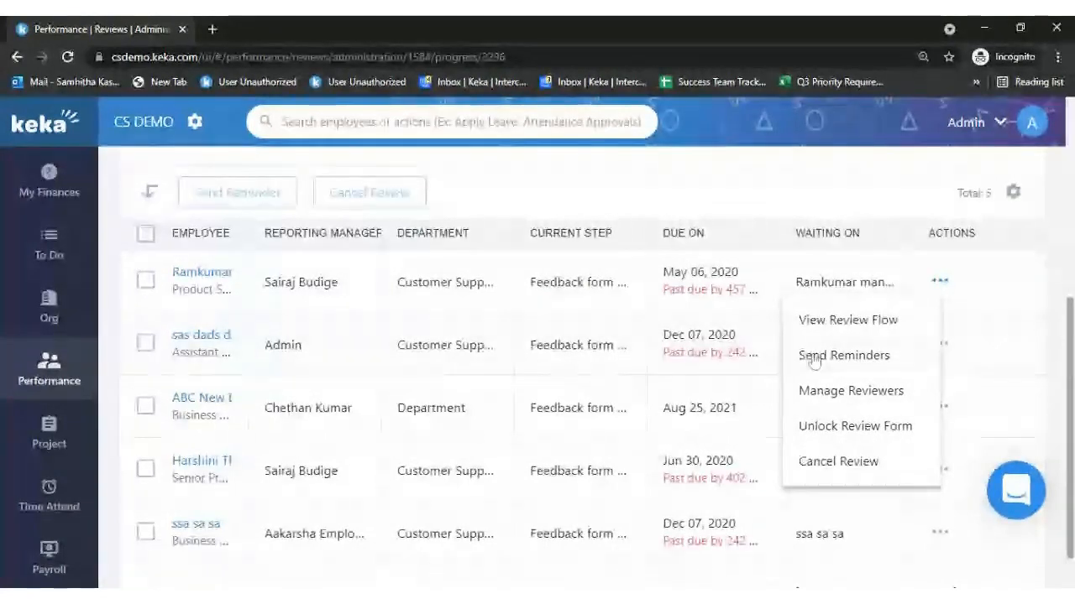
Select all employees, then look over the first employee's review flow: timeline, review participants and feedback form flow, and close it
{"action": "left_click", "coordinate": [145, 234]}
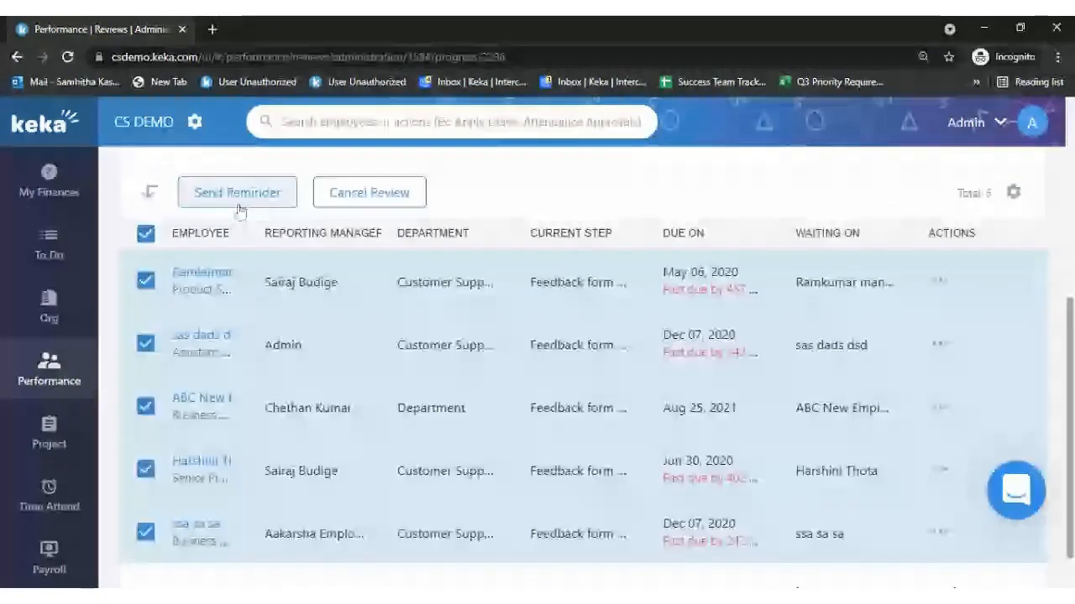
{"action": "left_click", "coordinate": [938, 284]}
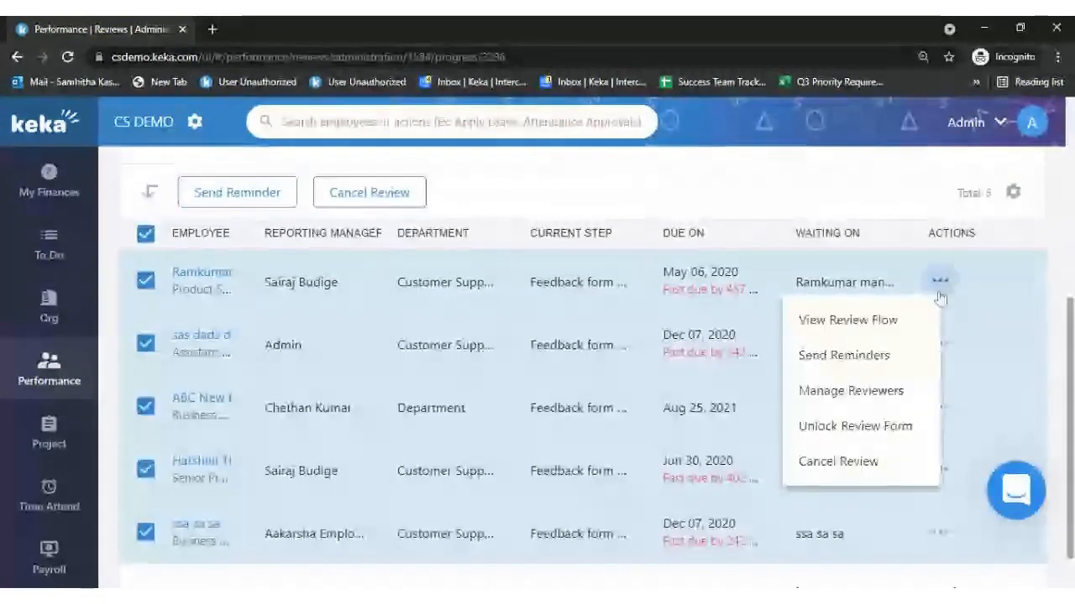
{"action": "left_click", "coordinate": [833, 322]}
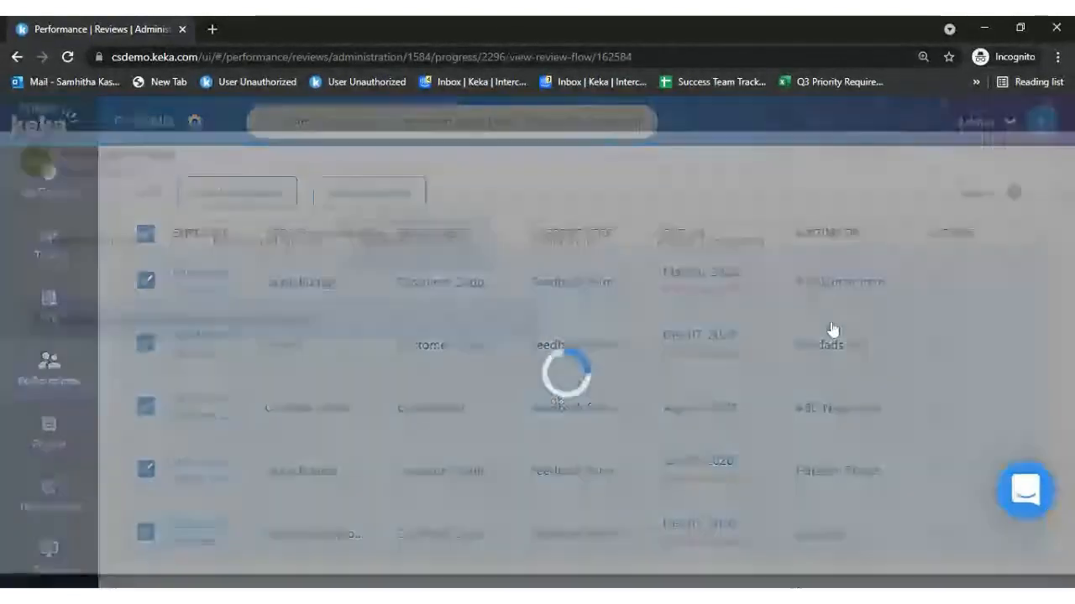
{"action": "left_click", "coordinate": [125, 255]}
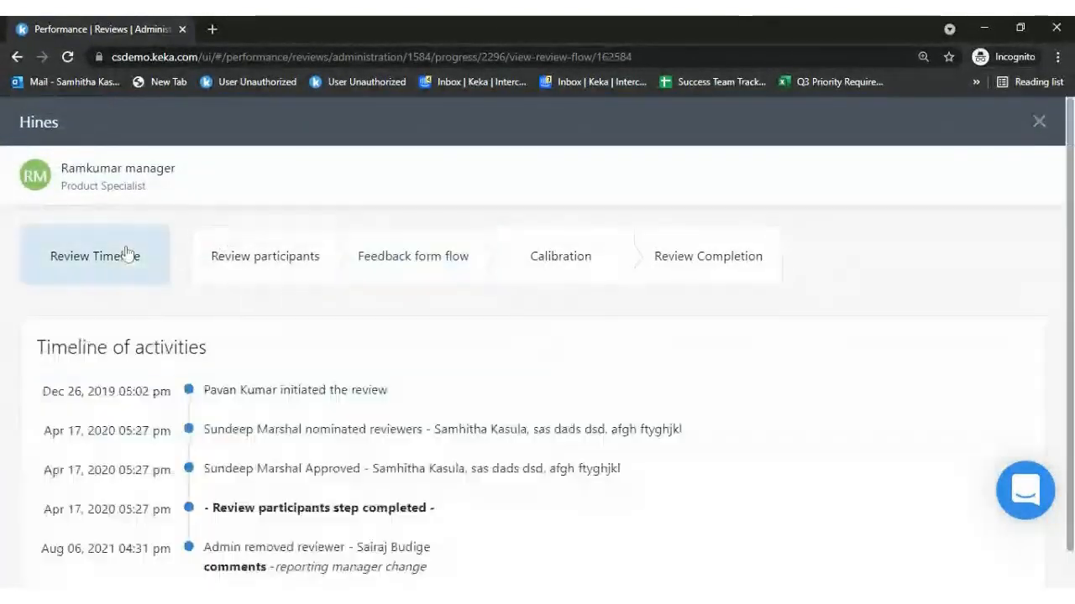
{"action": "scroll", "coordinate": [827, 379], "scroll_direction": "down", "scroll_amount": 1}
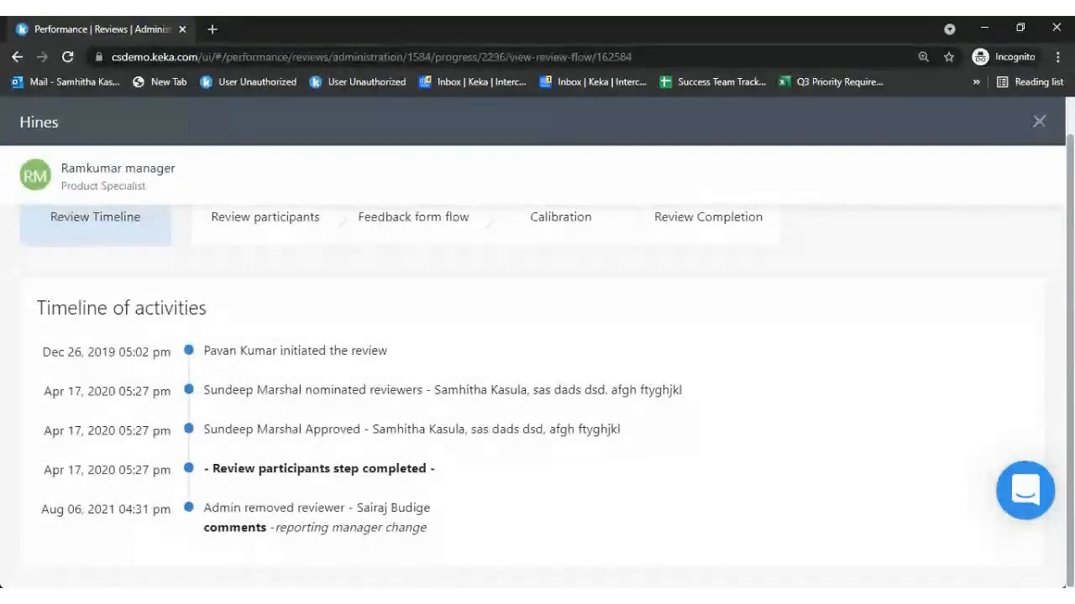
{"action": "left_click", "coordinate": [272, 238]}
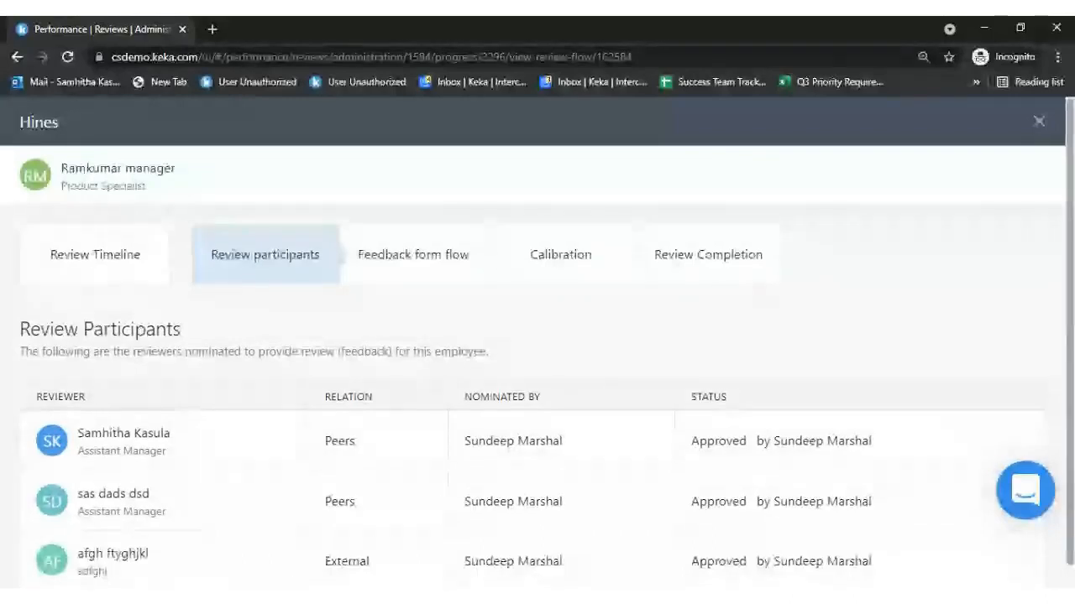
{"action": "scroll", "coordinate": [223, 446], "scroll_direction": "down", "scroll_amount": 1}
{"action": "left_click", "coordinate": [413, 232]}
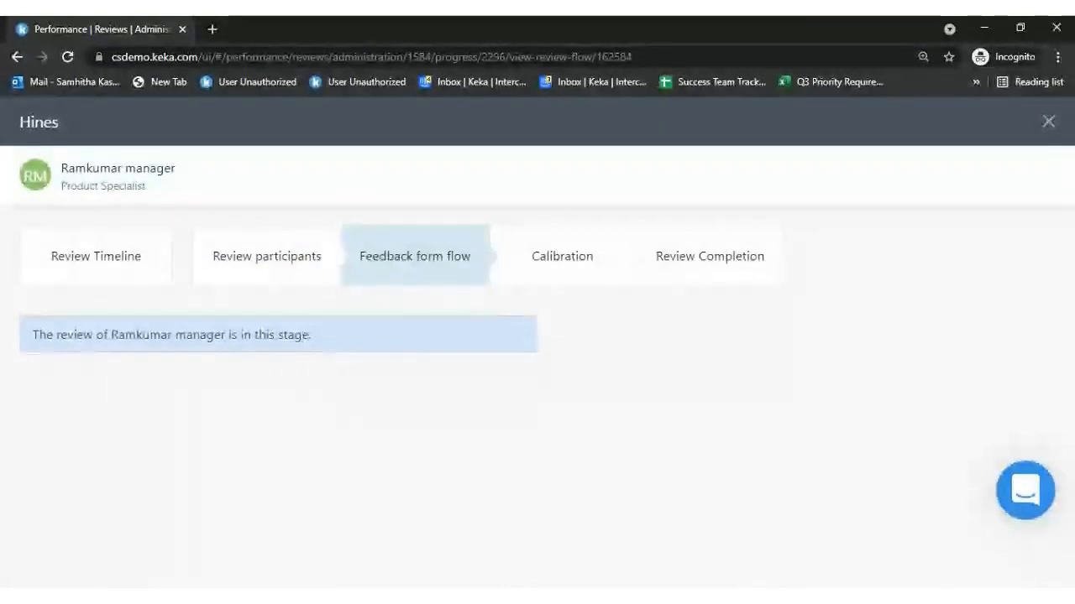
{"action": "left_click", "coordinate": [1049, 125]}
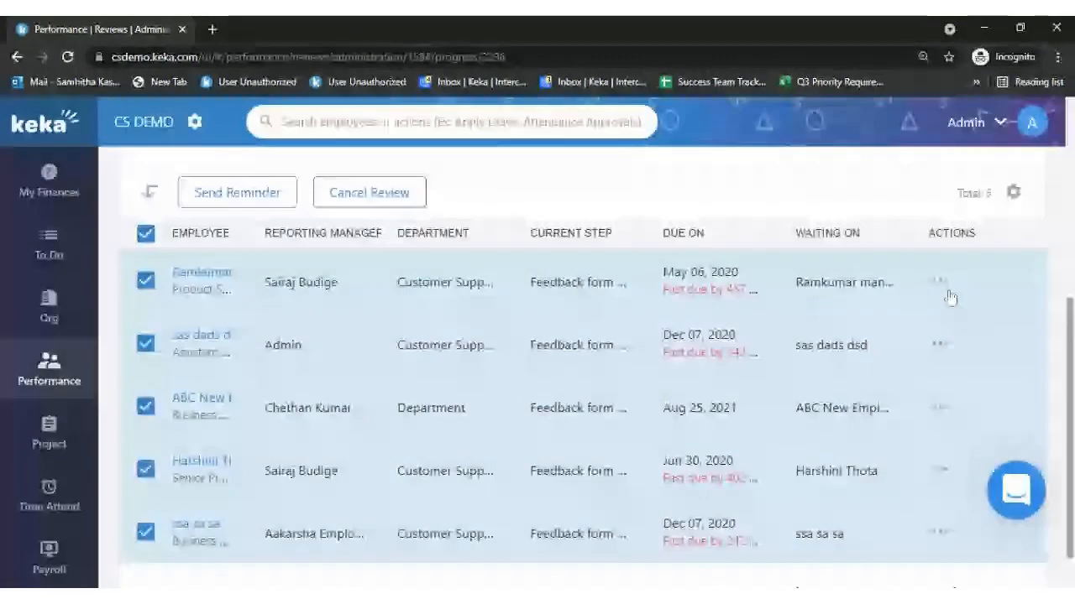
Deselect all employees, then view the first employee's Unlock Review Form dialog and cancel it
{"action": "left_click", "coordinate": [947, 297]}
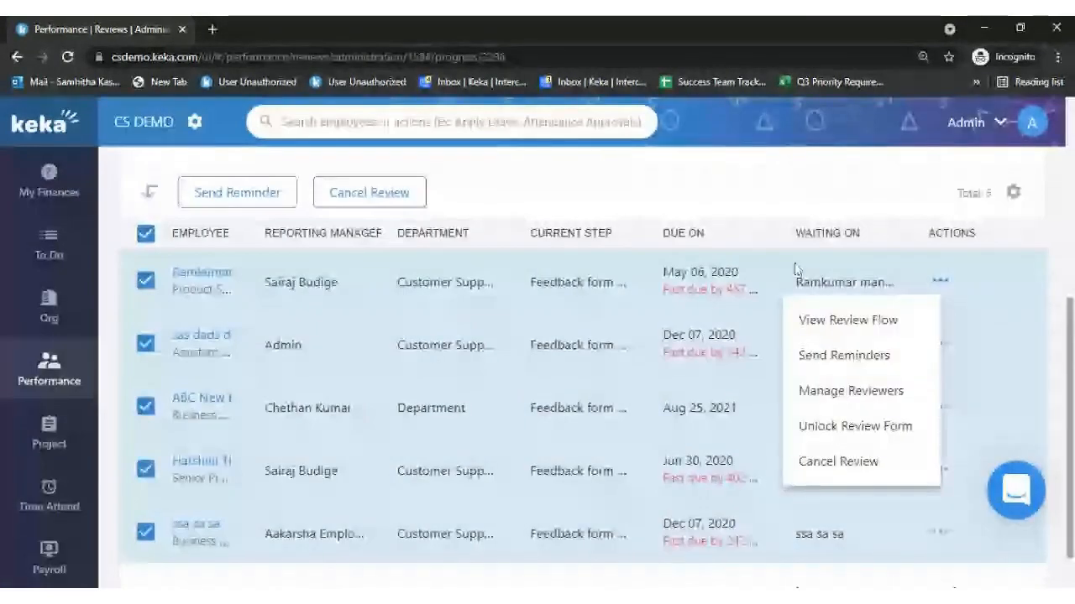
{"action": "left_click", "coordinate": [146, 235]}
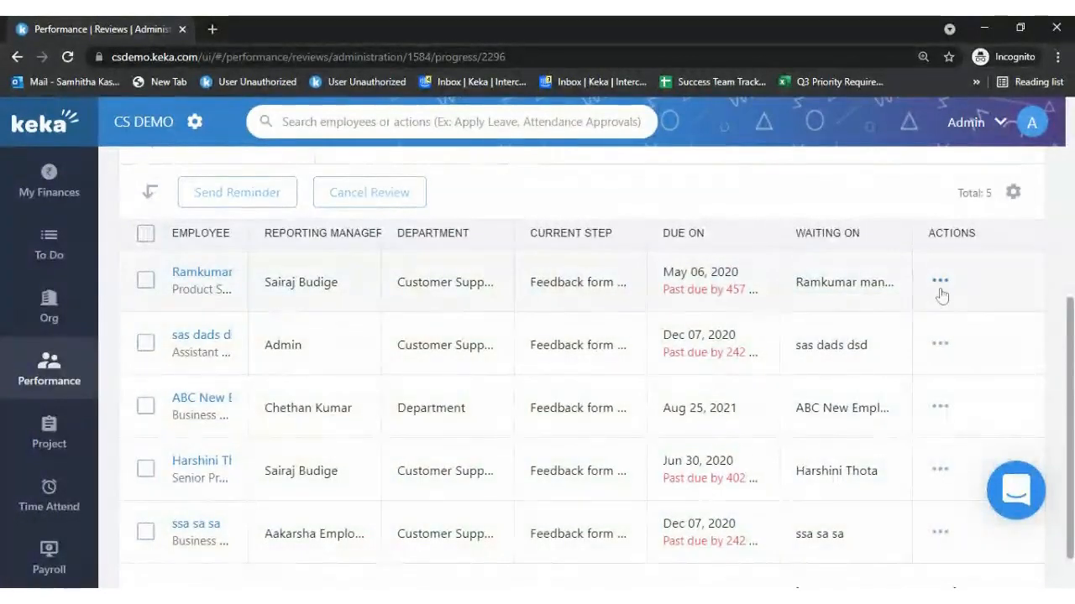
{"action": "left_click", "coordinate": [940, 292]}
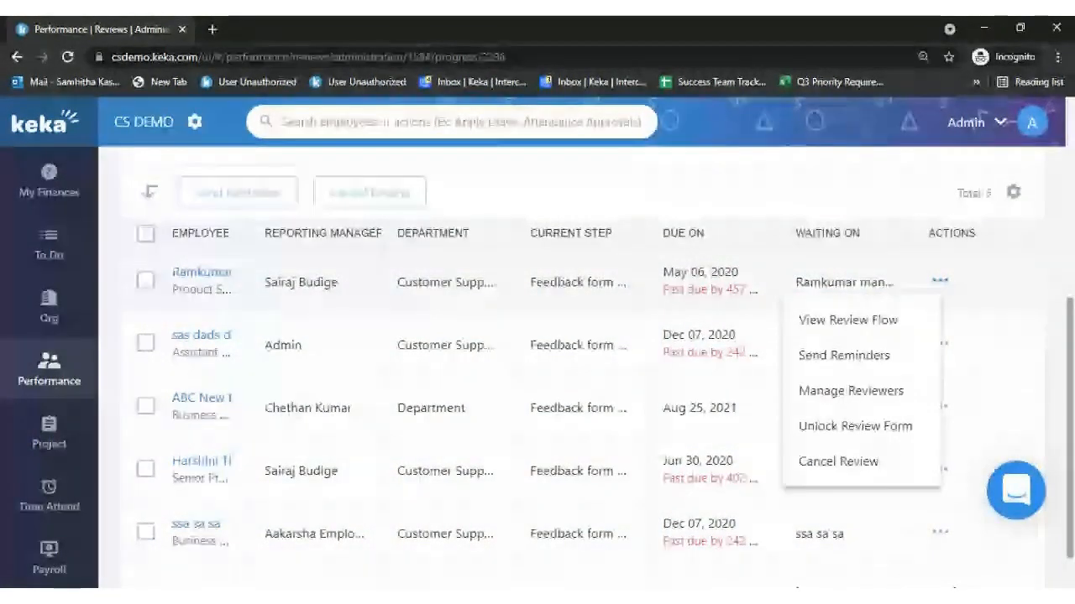
{"action": "left_click", "coordinate": [878, 435]}
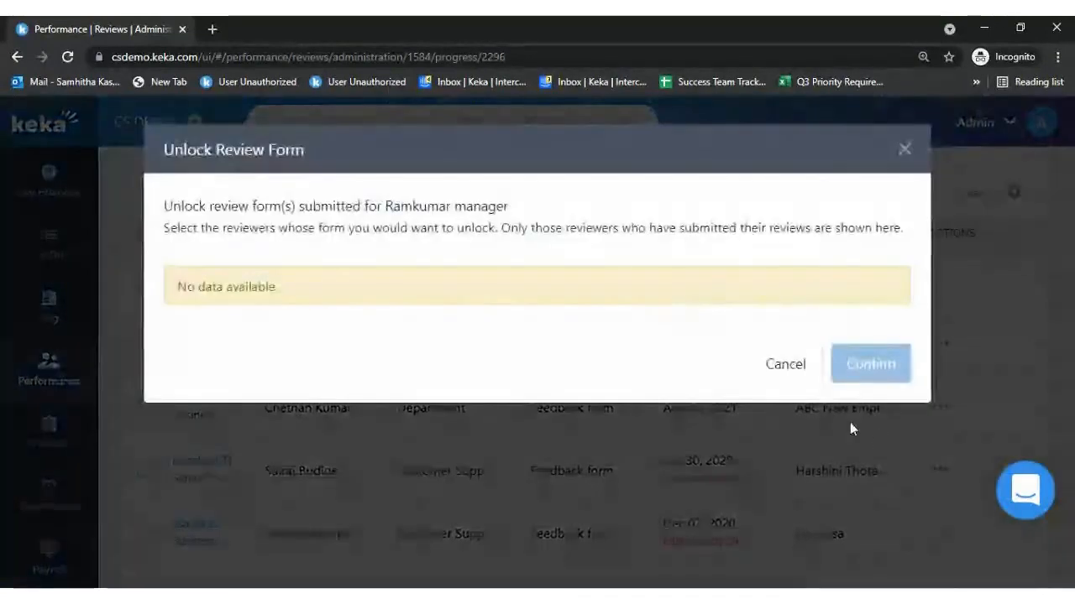
{"action": "left_click", "coordinate": [781, 367]}
Check the Unlock Review Form dialog for the second employee and the last employee in the list, cancelling each one
{"action": "left_click", "coordinate": [938, 345]}
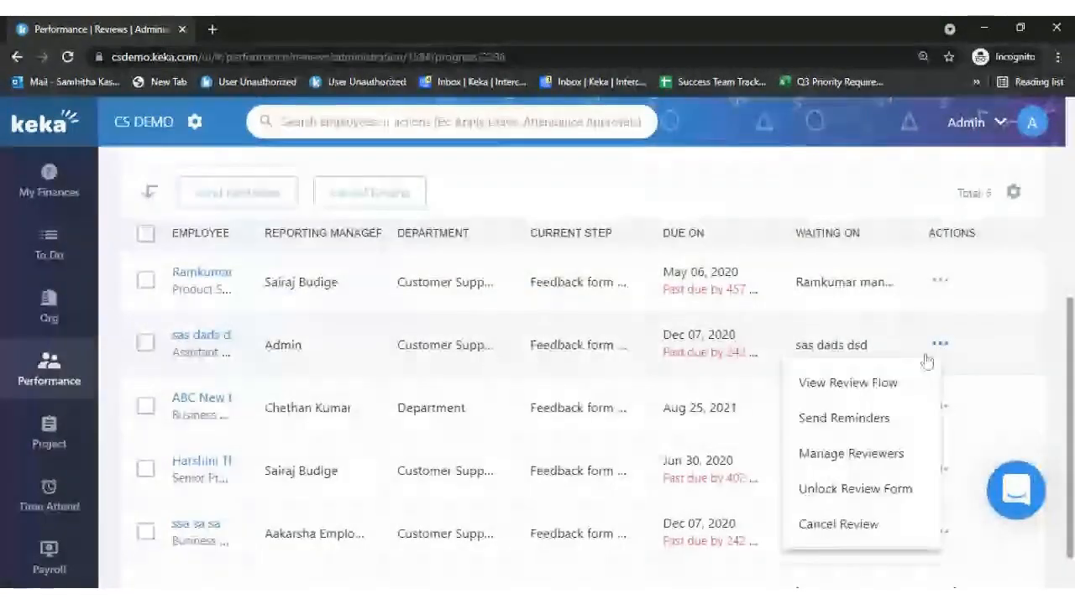
{"action": "left_click", "coordinate": [849, 499]}
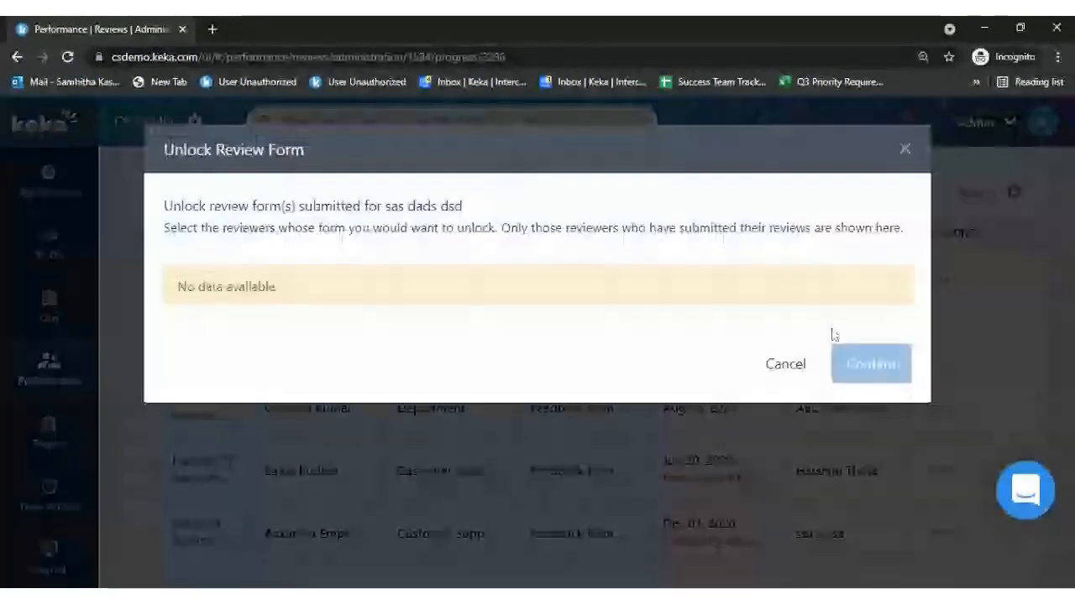
{"action": "left_click", "coordinate": [783, 366]}
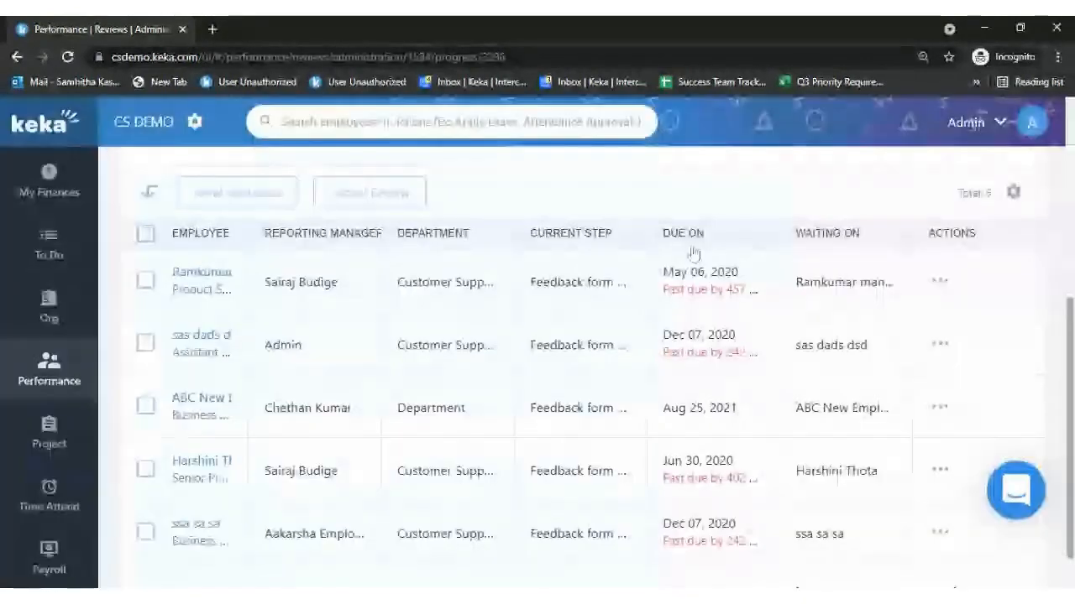
{"action": "scroll", "coordinate": [693, 254], "scroll_direction": "down", "scroll_amount": 1}
{"action": "left_click", "coordinate": [940, 481]}
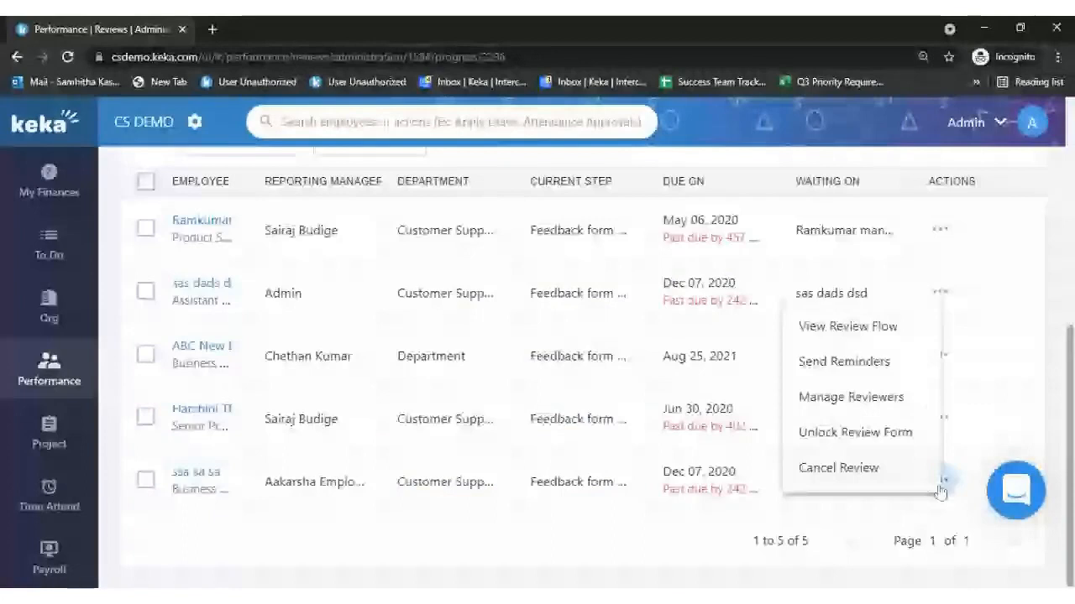
{"action": "left_click", "coordinate": [855, 432]}
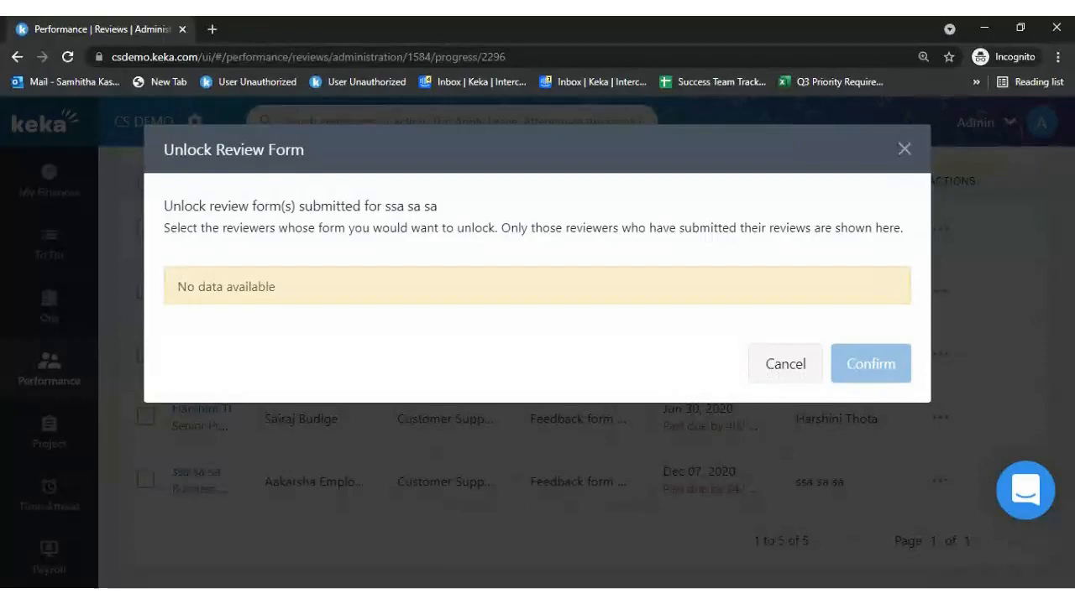
{"action": "left_click", "coordinate": [773, 370]}
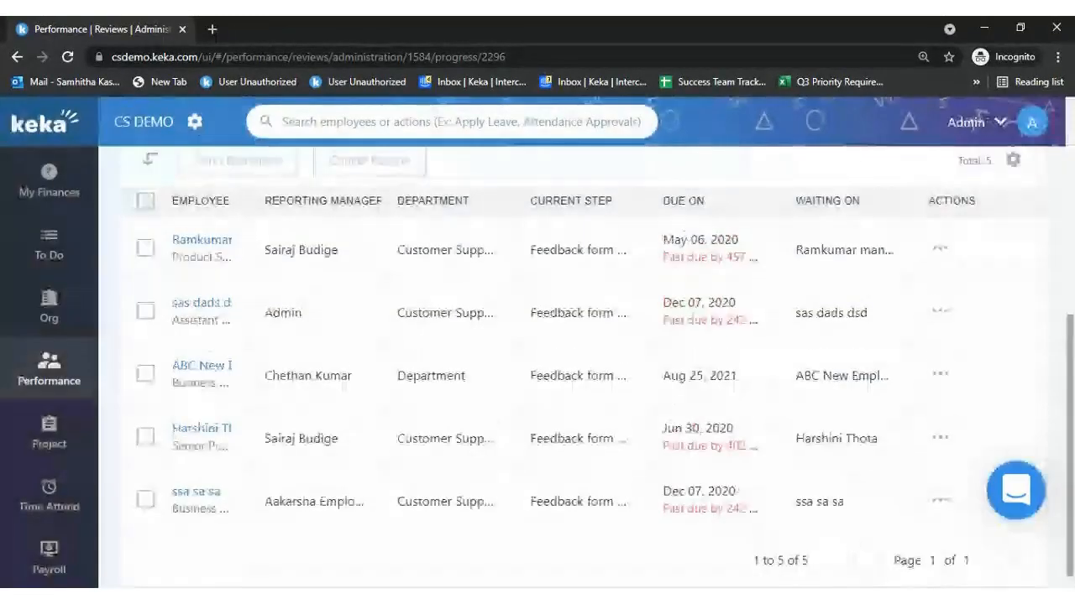
In the Feedback Form Flow Settings for reviews in progress, let the Reporting Manager see Self feedback while filling the review form
{"action": "scroll", "coordinate": [537, 365], "scroll_direction": "up", "scroll_amount": 2}
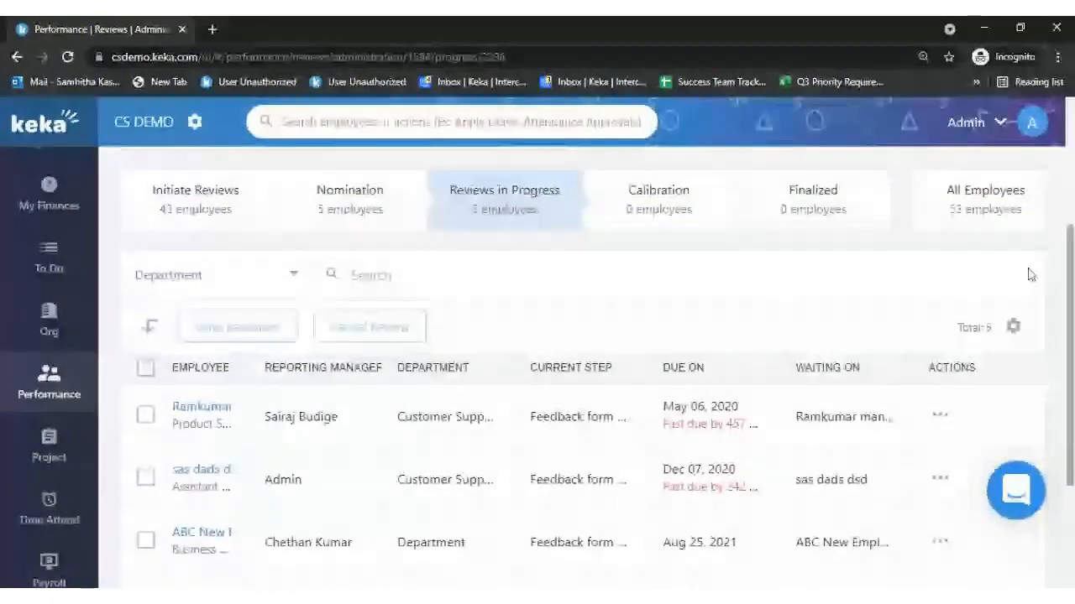
{"action": "mouse_move", "coordinate": [49, 382]}
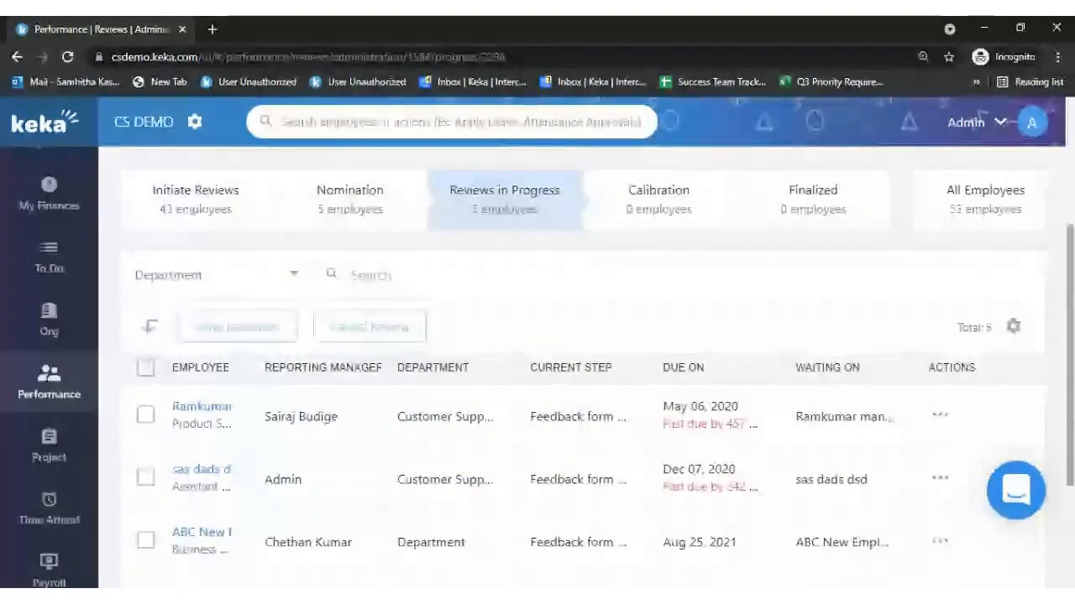
{"action": "left_click", "coordinate": [1014, 327]}
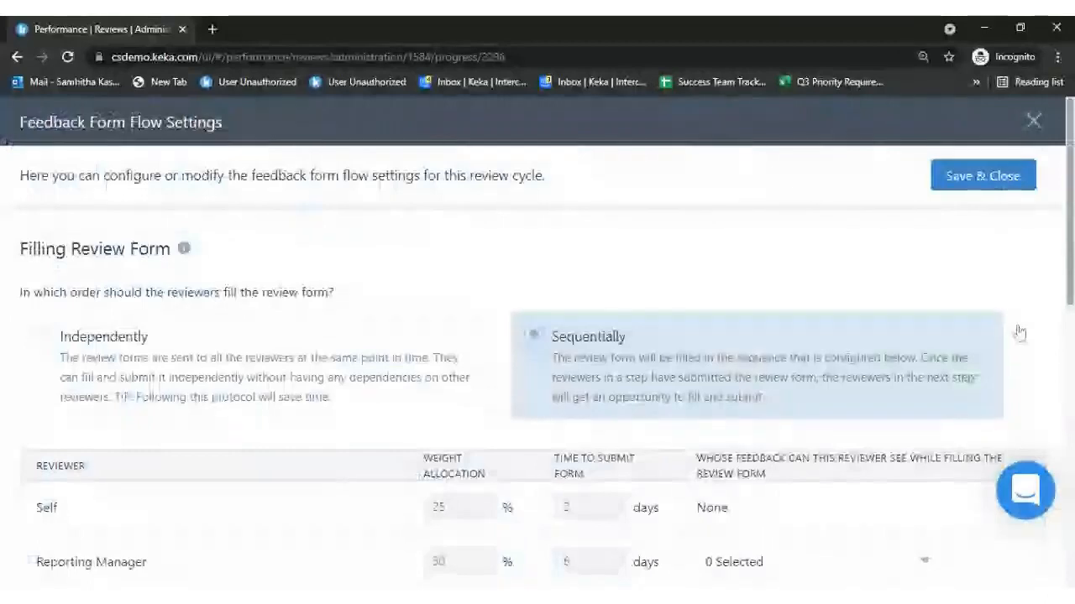
{"action": "scroll", "coordinate": [327, 382], "scroll_direction": "down", "scroll_amount": 1}
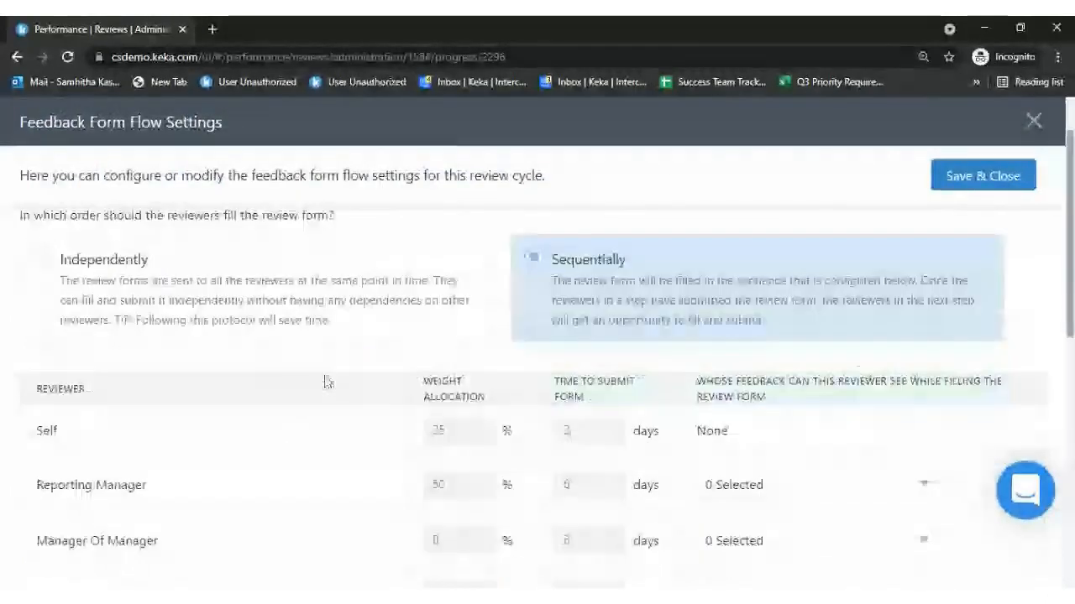
{"action": "scroll", "coordinate": [328, 382], "scroll_direction": "down", "scroll_amount": 2}
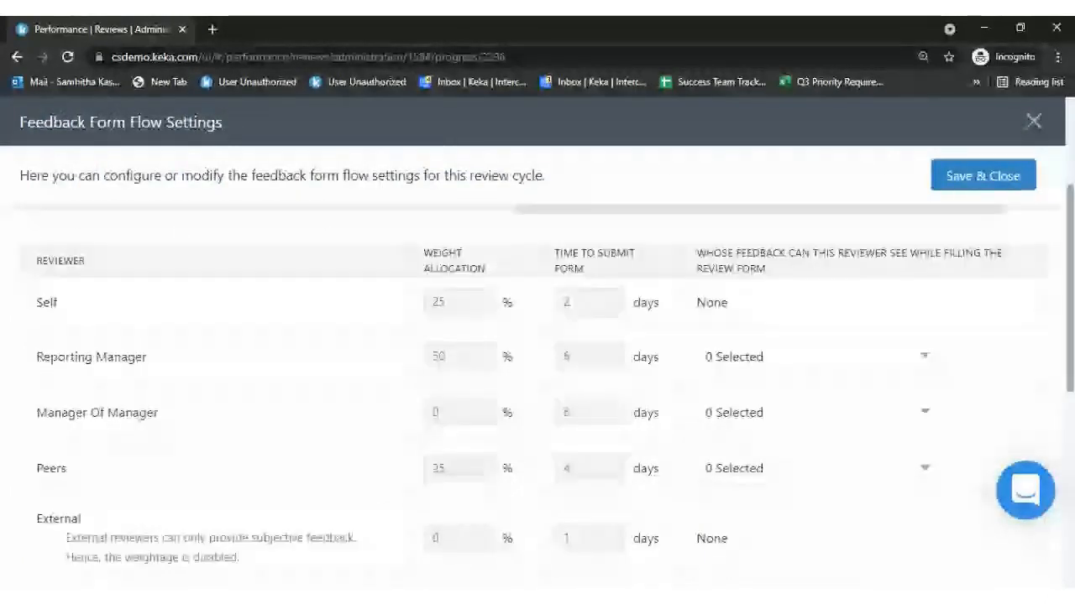
{"action": "left_click", "coordinate": [722, 370]}
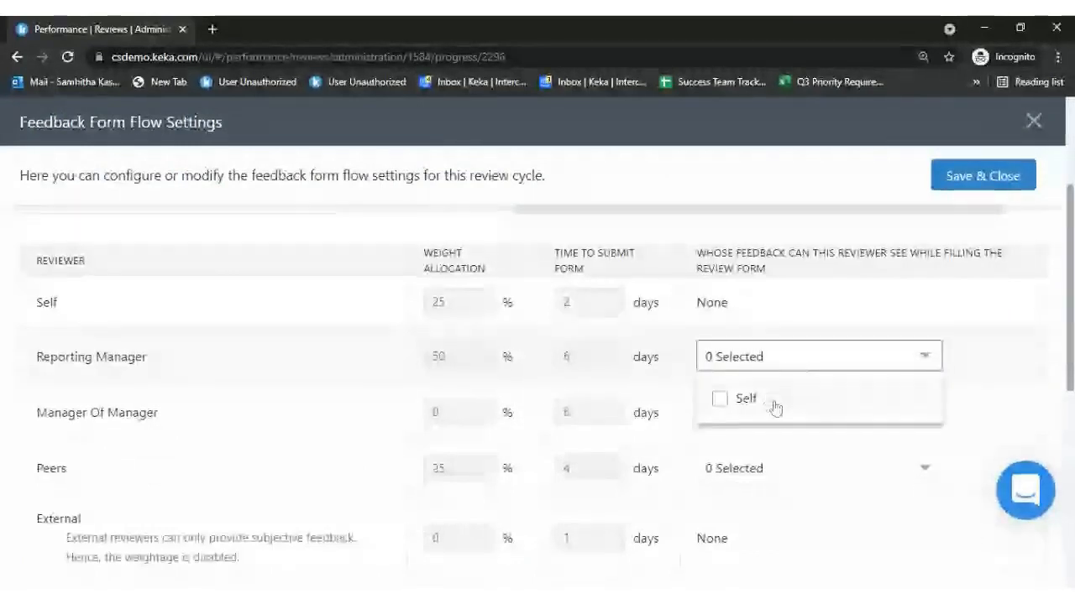
{"action": "left_click", "coordinate": [745, 400]}
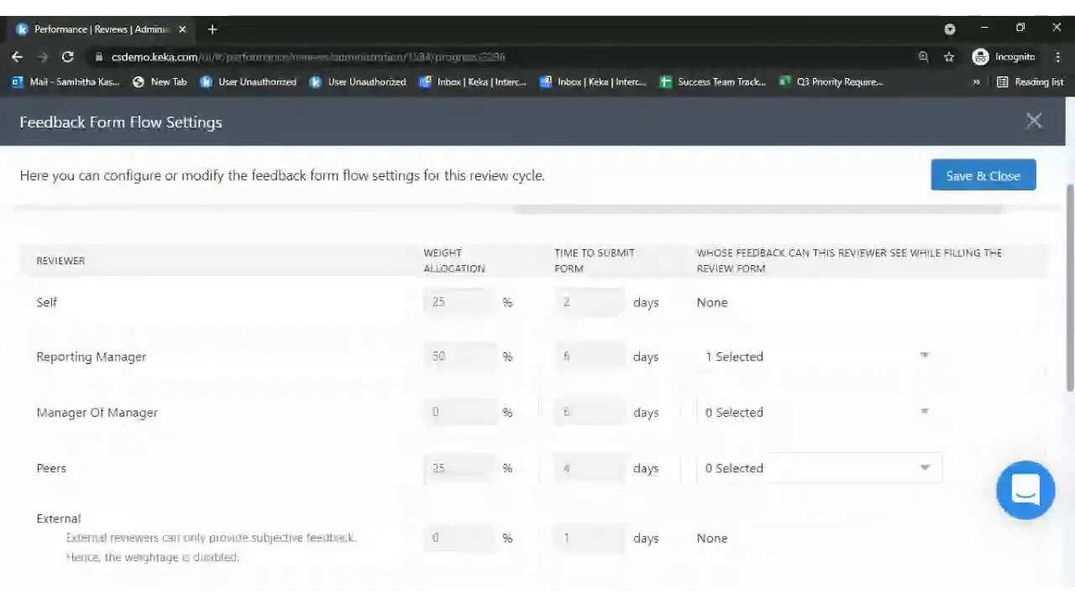
Exclude Self and Peers from the reviewers who can provide a proposed rating, and open the Department Head's feedback visibility choices
{"action": "scroll", "coordinate": [538, 377], "scroll_direction": "down", "scroll_amount": 3}
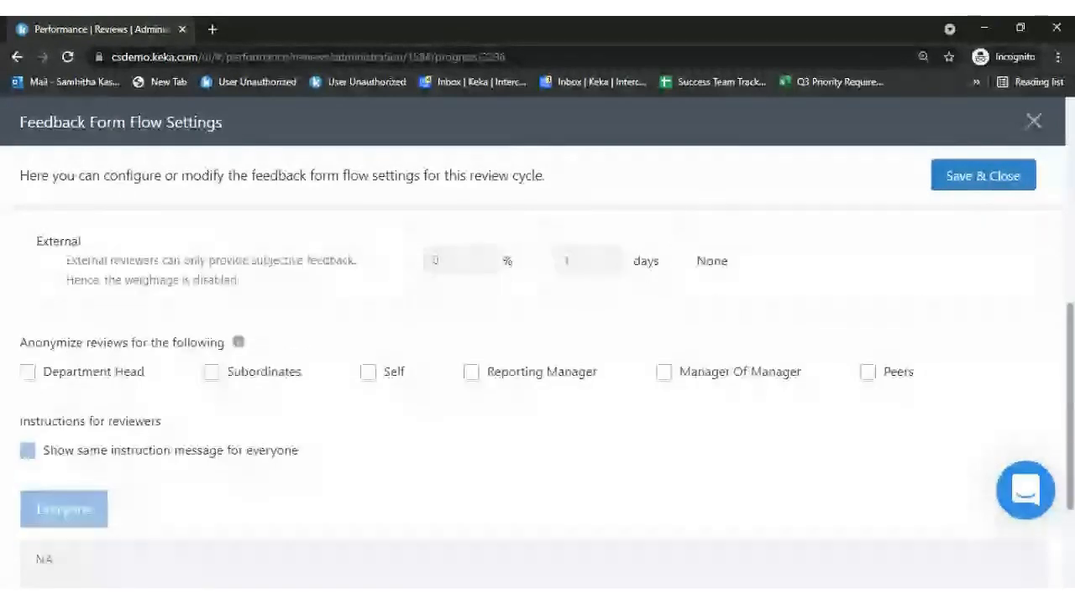
{"action": "scroll", "coordinate": [267, 406], "scroll_direction": "down", "scroll_amount": 1}
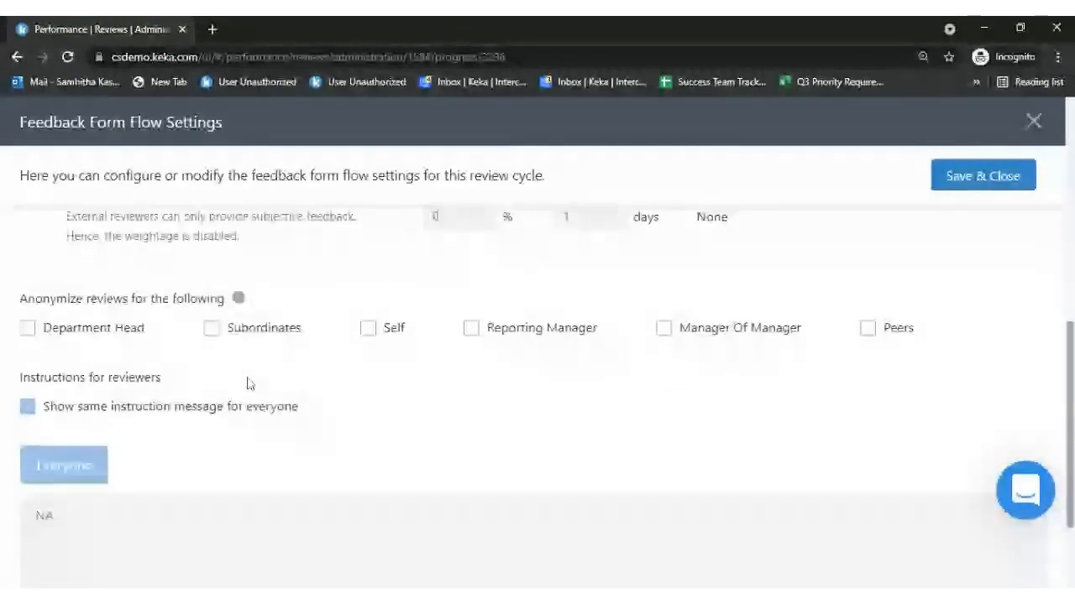
{"action": "scroll", "coordinate": [139, 552], "scroll_direction": "down", "scroll_amount": 3}
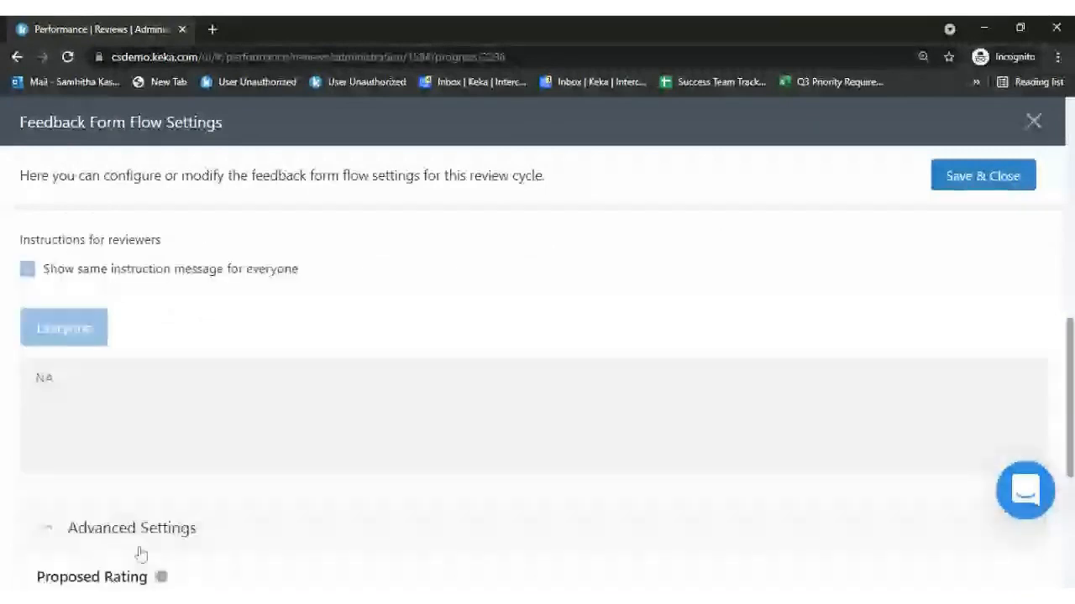
{"action": "scroll", "coordinate": [141, 554], "scroll_direction": "down", "scroll_amount": 7}
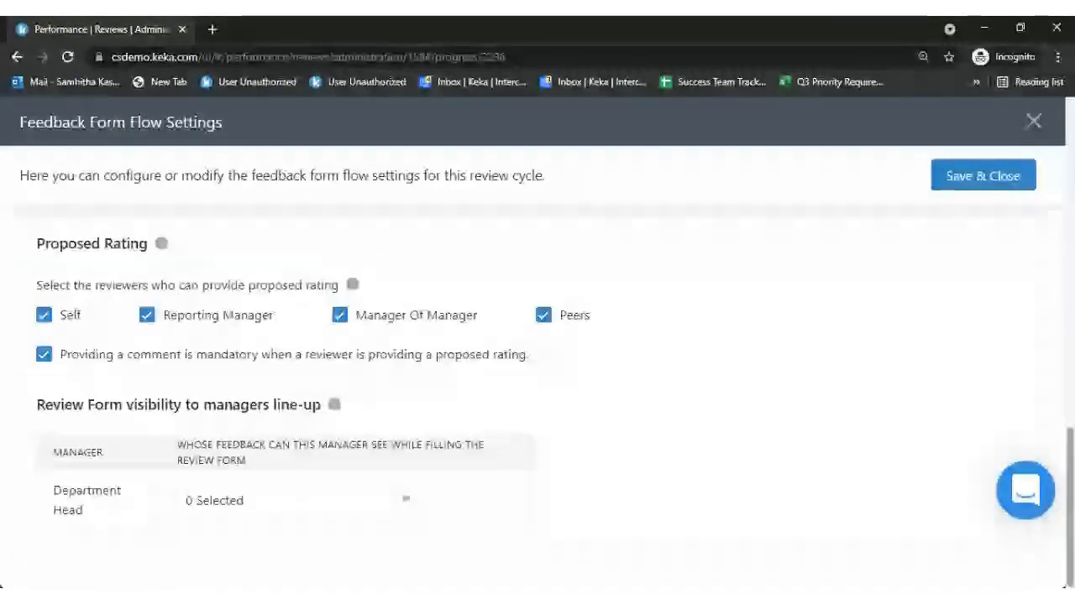
{"action": "left_click", "coordinate": [49, 319]}
{"action": "left_click", "coordinate": [543, 315]}
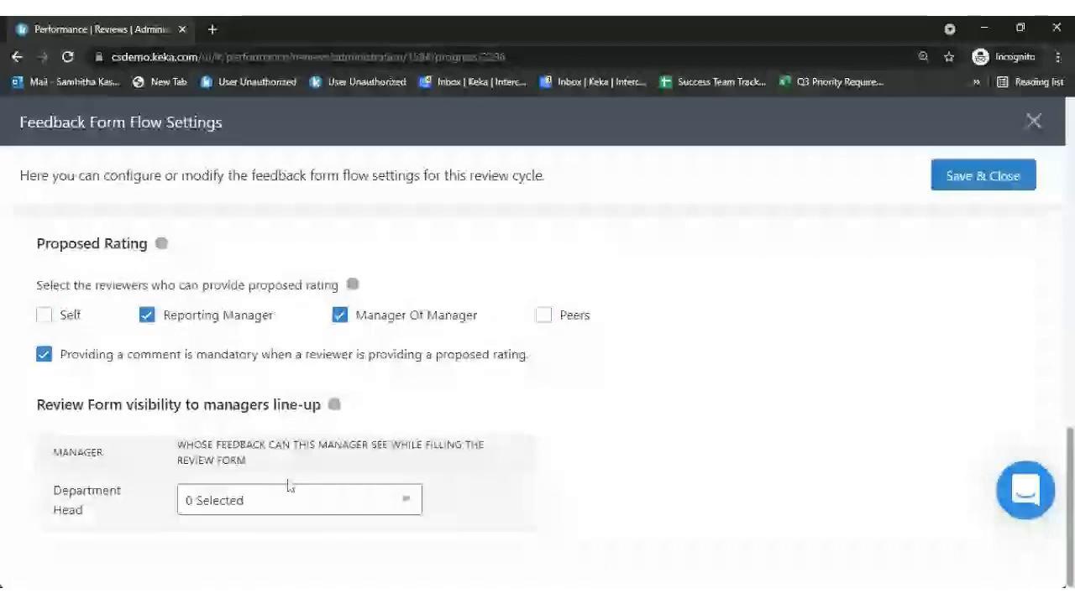
{"action": "left_click", "coordinate": [288, 496]}
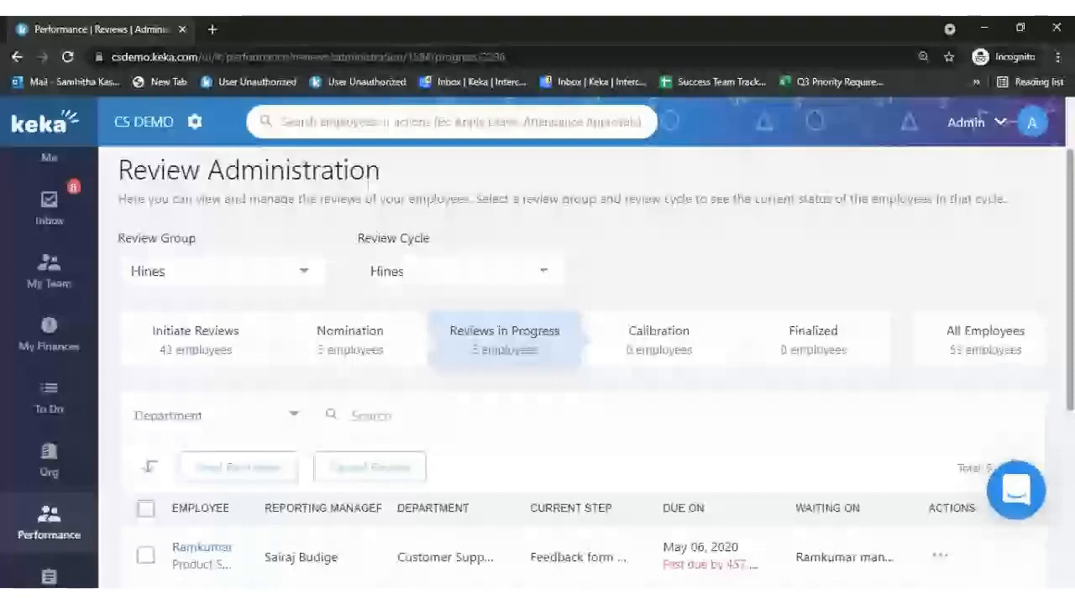
Go to the Calibration stage of Review Administration and switch the review cycle to Hines Cycle
{"action": "scroll", "coordinate": [1017, 304], "scroll_direction": "down", "scroll_amount": 2}
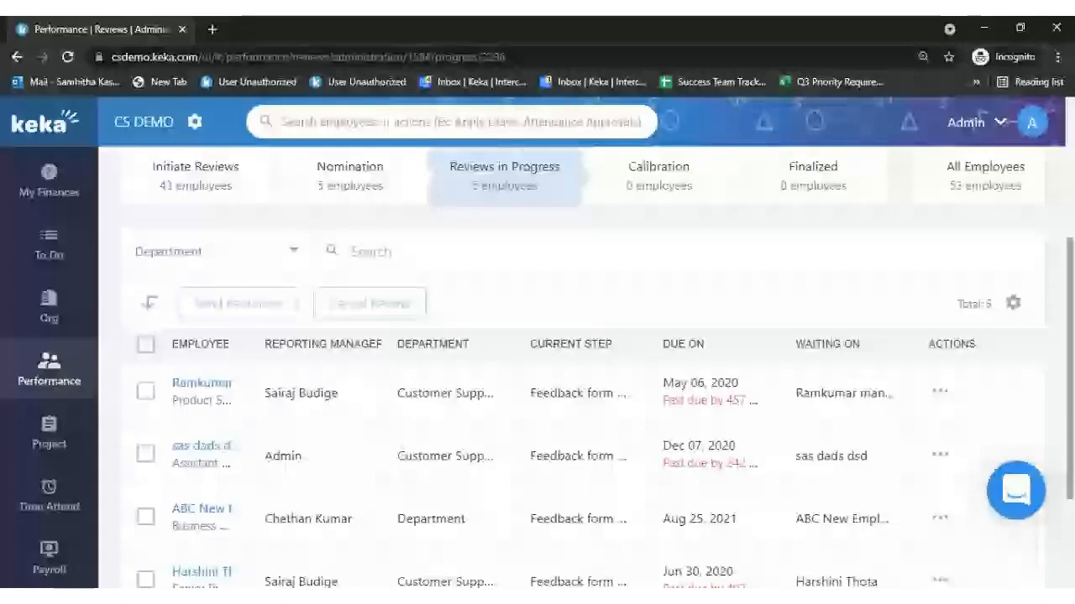
{"action": "scroll", "coordinate": [665, 205], "scroll_direction": "up", "scroll_amount": 3}
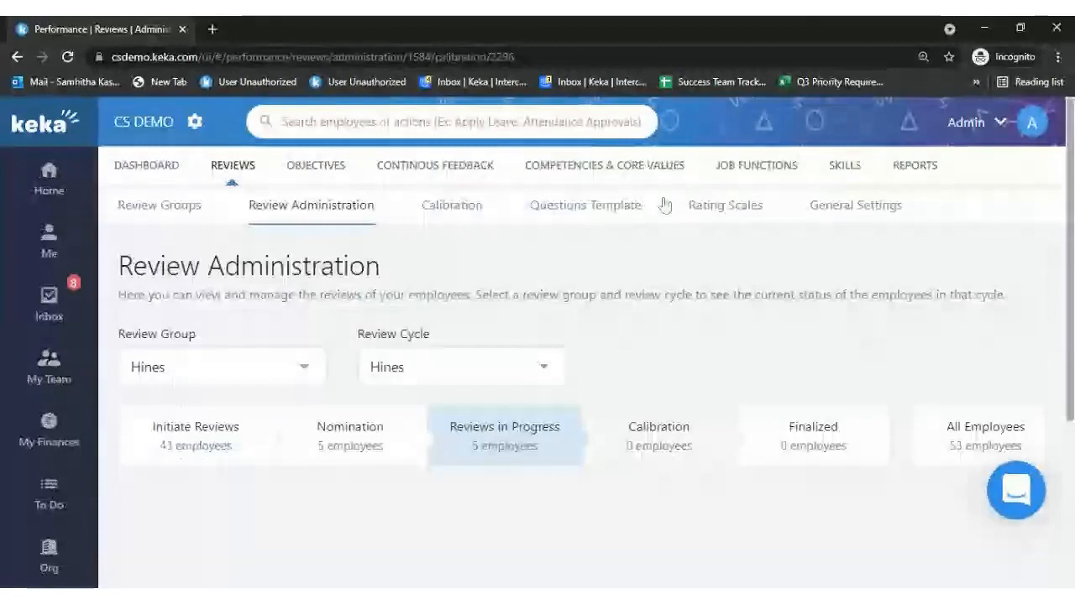
{"action": "left_click", "coordinate": [658, 433]}
{"action": "scroll", "coordinate": [658, 432], "scroll_direction": "down", "scroll_amount": 3}
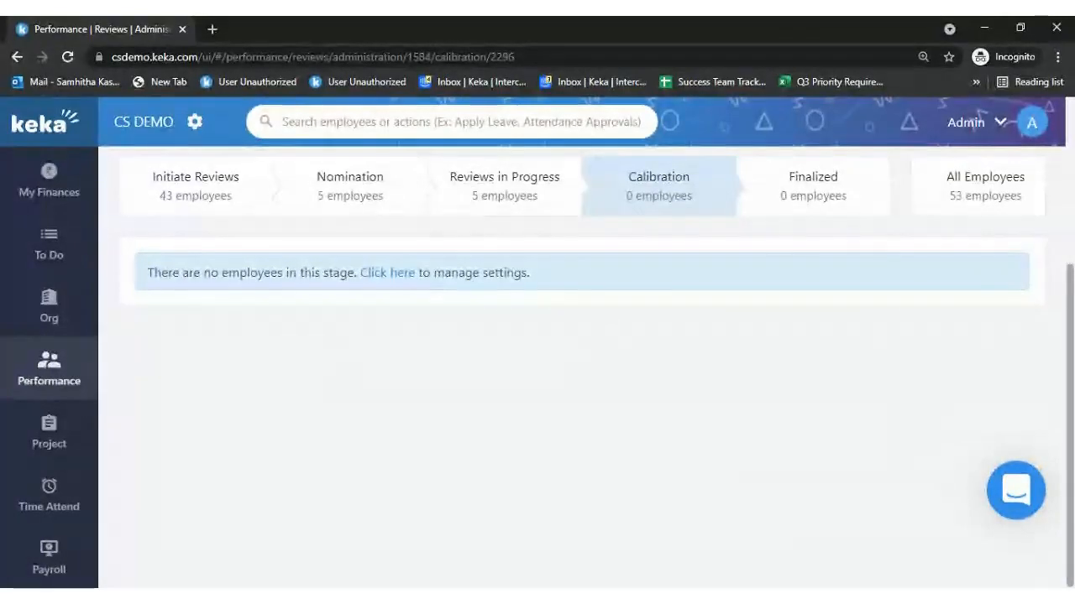
{"action": "scroll", "coordinate": [579, 361], "scroll_direction": "up", "scroll_amount": 2}
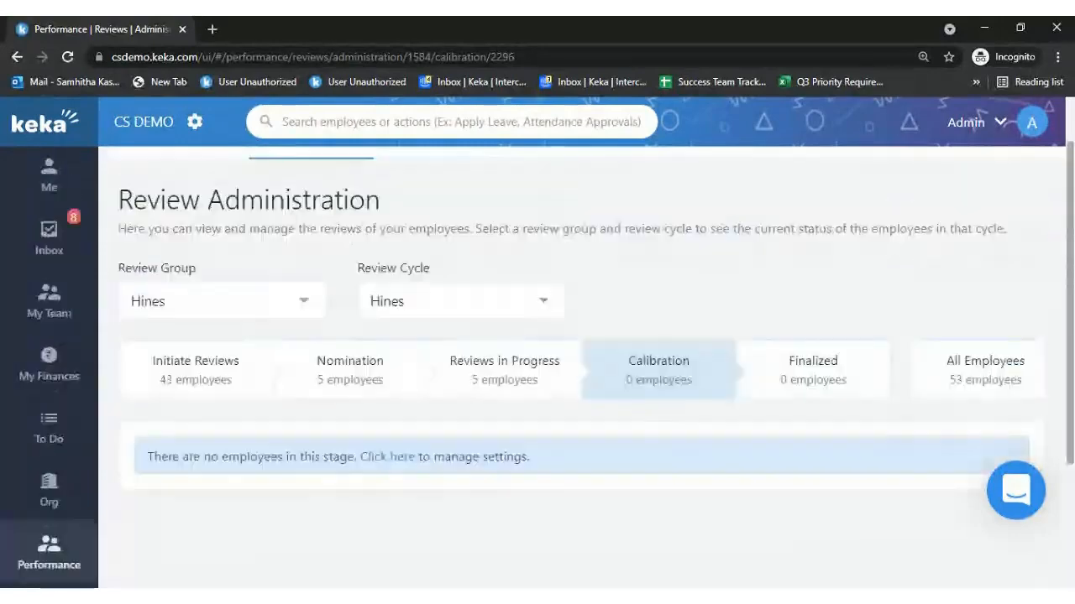
{"action": "left_click", "coordinate": [504, 303]}
{"action": "left_click", "coordinate": [480, 344]}
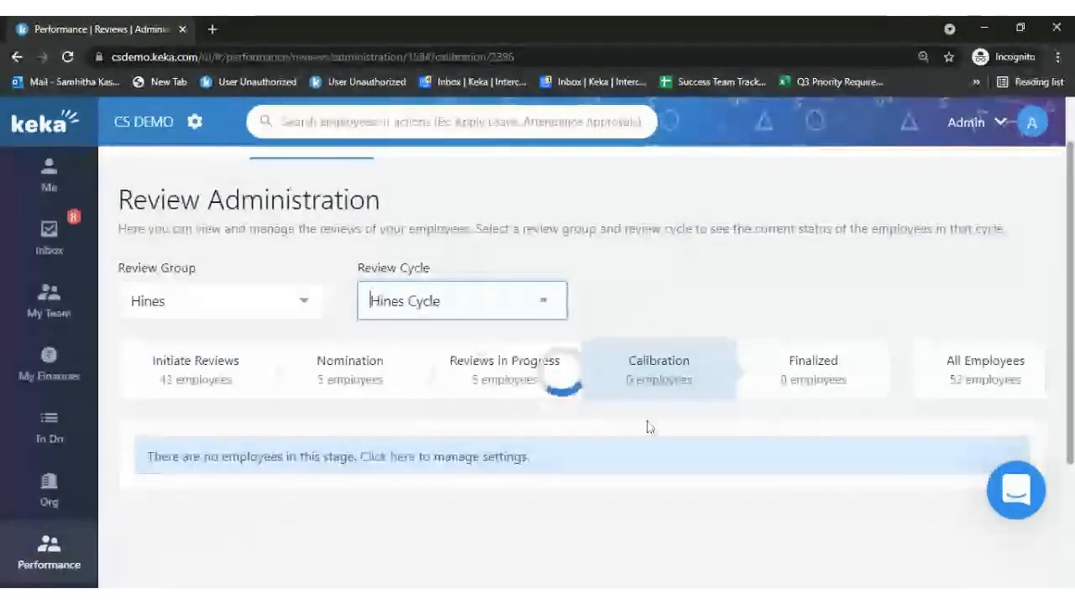
{"action": "scroll", "coordinate": [148, 396], "scroll_direction": "down", "scroll_amount": 2}
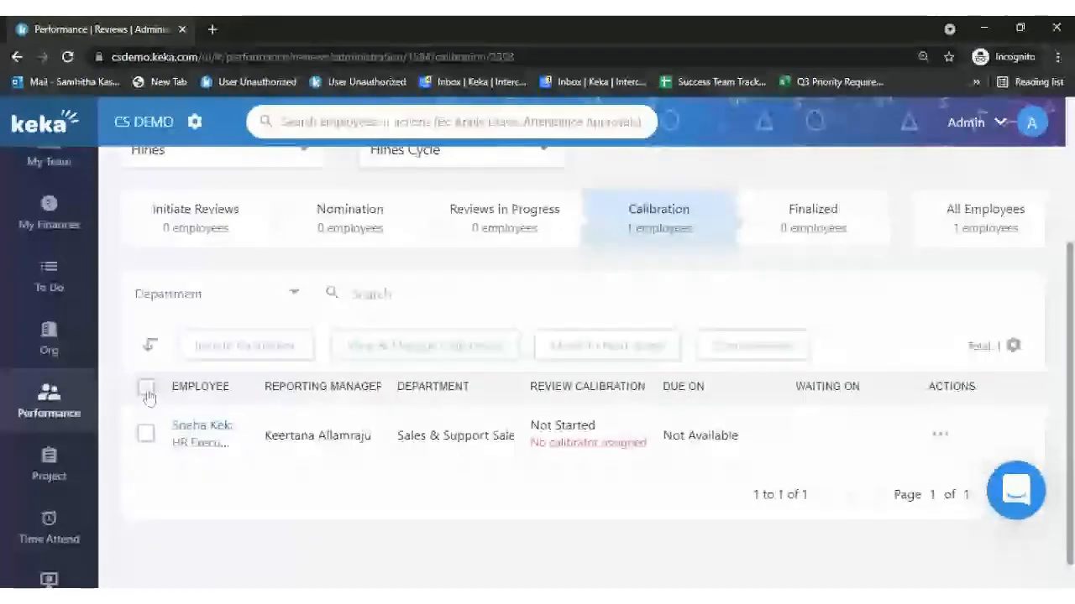
Select the employee awaiting calibration, open View & Manage Calibrators, and assign an individual employee searched by name as the calibrator
{"action": "left_click", "coordinate": [147, 393]}
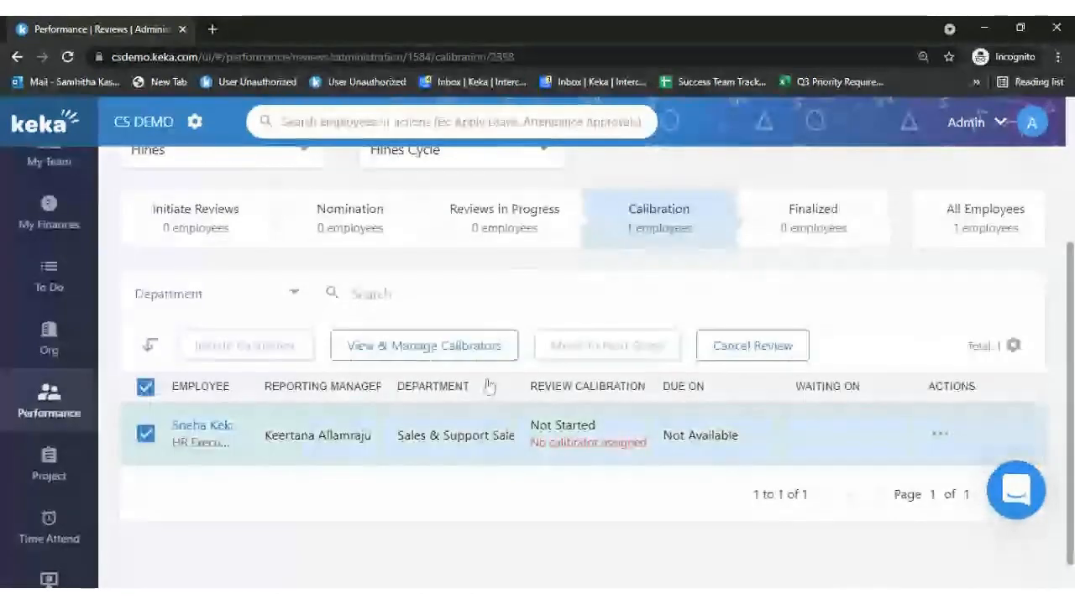
{"action": "left_click", "coordinate": [372, 348]}
{"action": "left_click", "coordinate": [47, 411]}
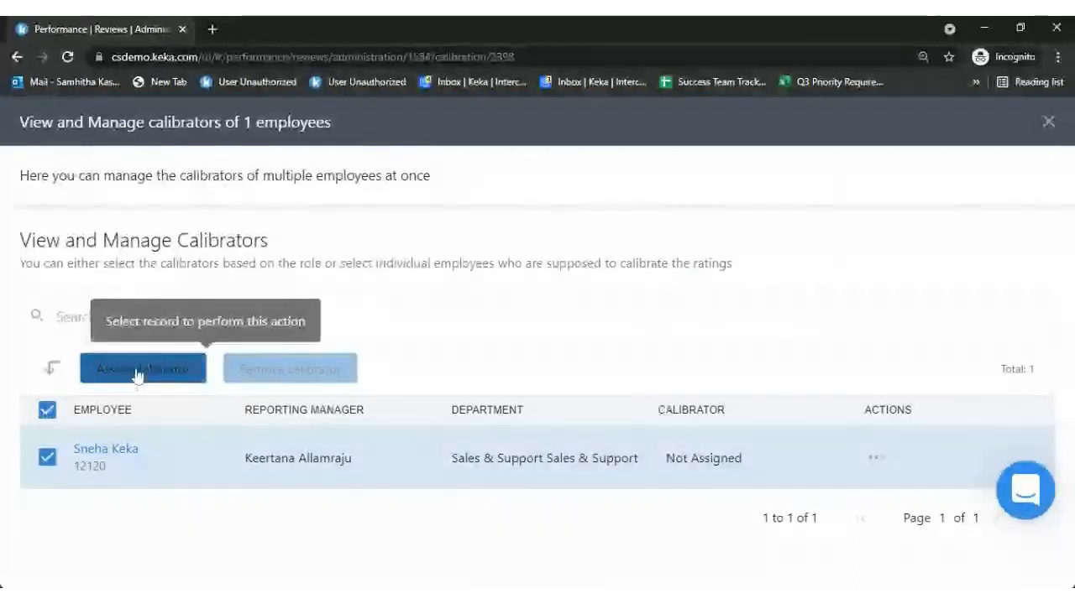
{"action": "left_click", "coordinate": [138, 375]}
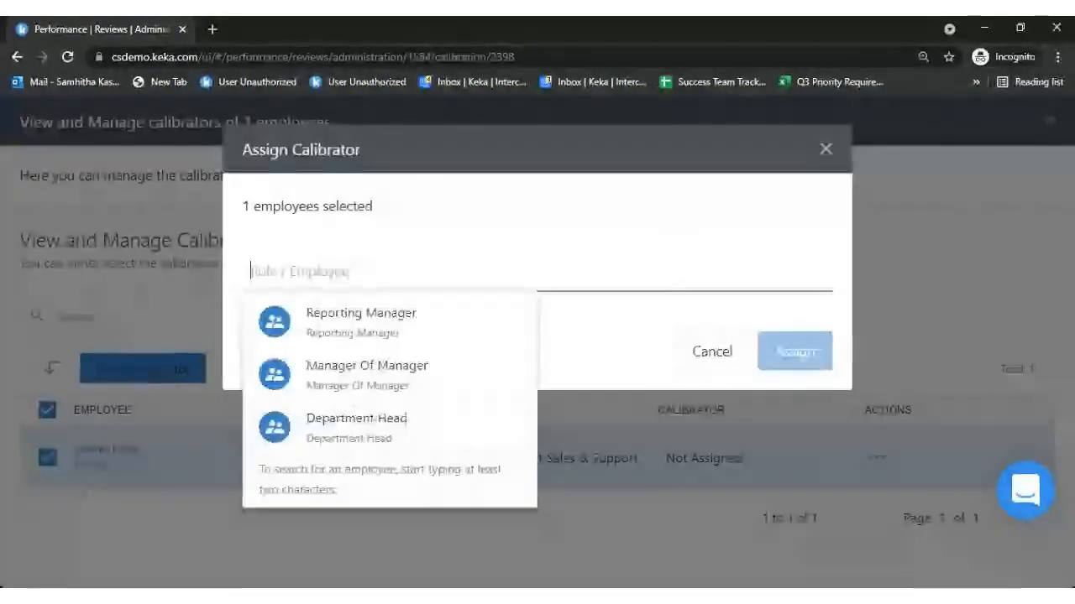
{"action": "type", "text": "sundee"}
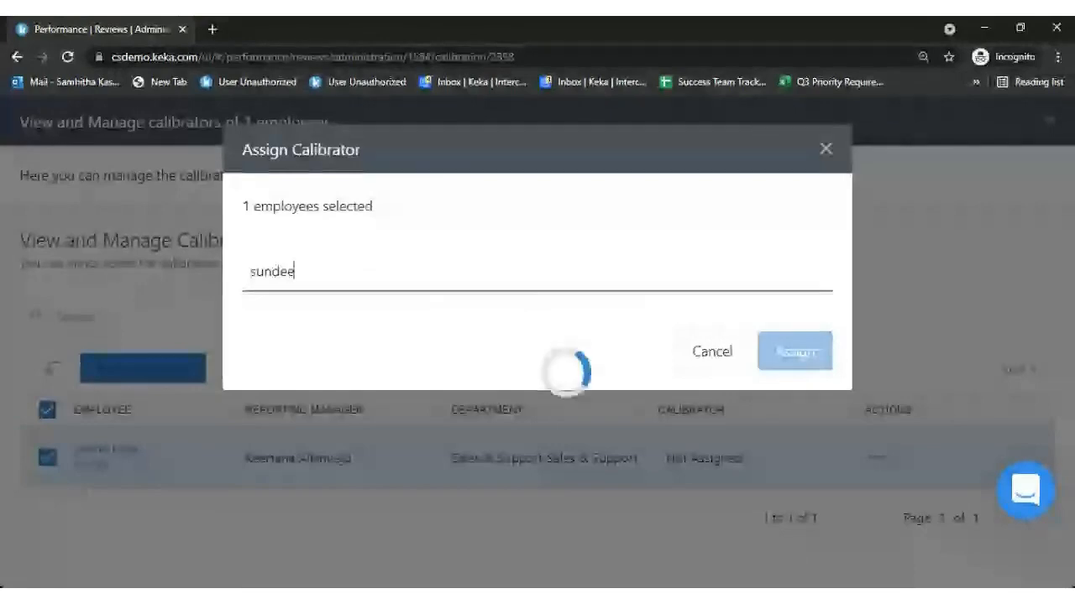
{"action": "left_click", "coordinate": [408, 325]}
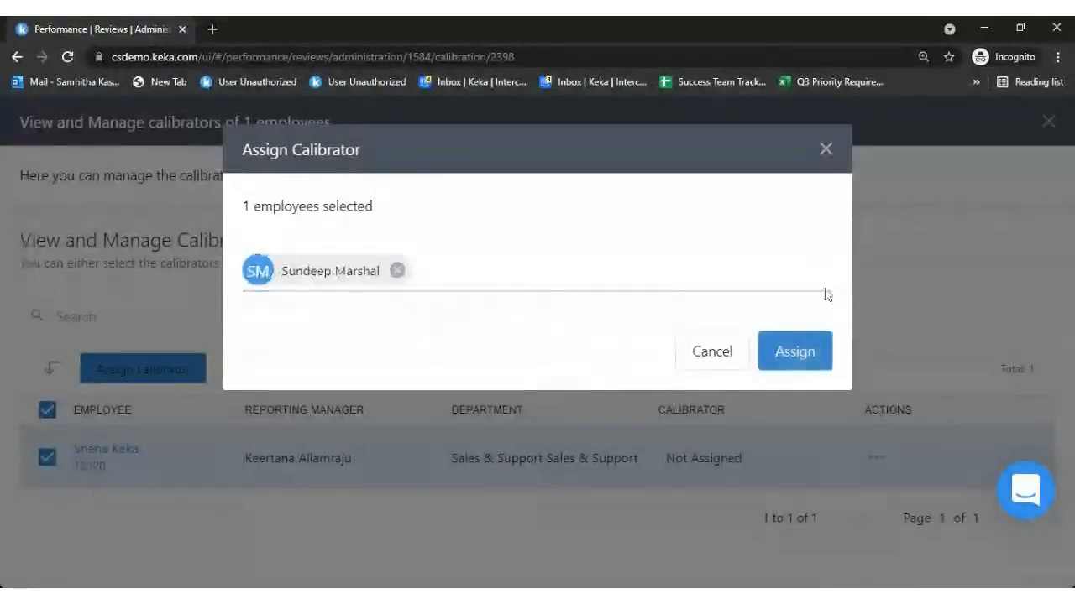
{"action": "left_click", "coordinate": [799, 351]}
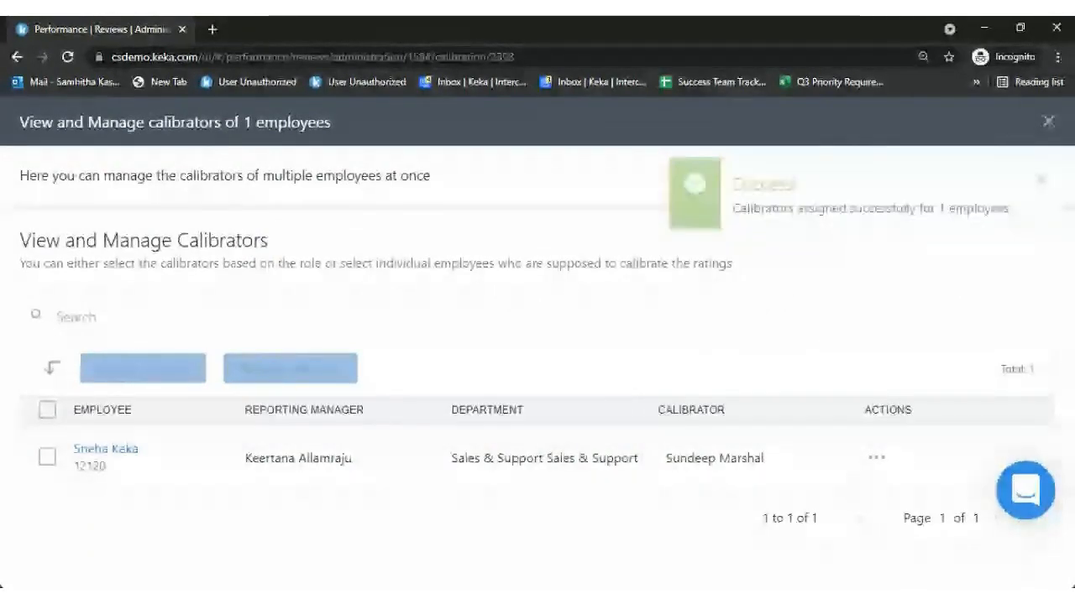
Close the calibrator management view, select the employee awaiting calibration, and initiate and confirm their calibration
{"action": "left_click", "coordinate": [1048, 121]}
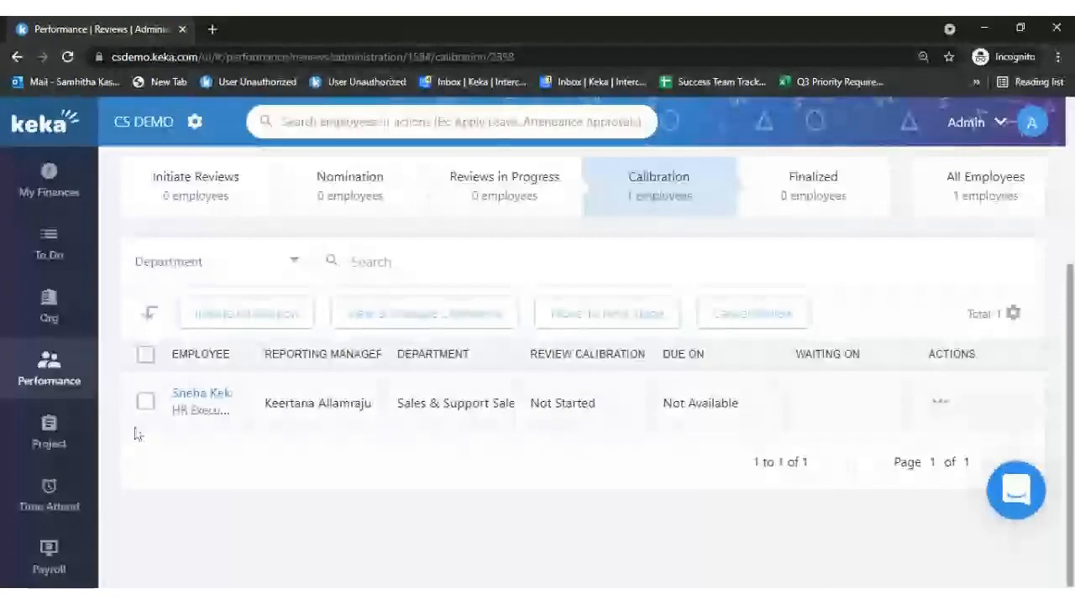
{"action": "left_click", "coordinate": [146, 403]}
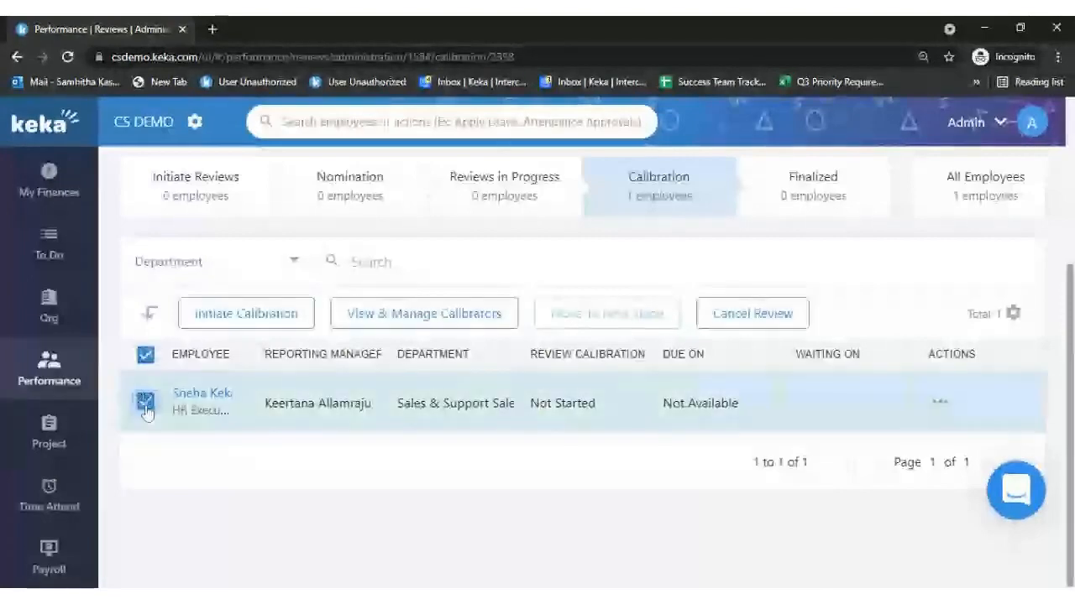
{"action": "left_click", "coordinate": [269, 313]}
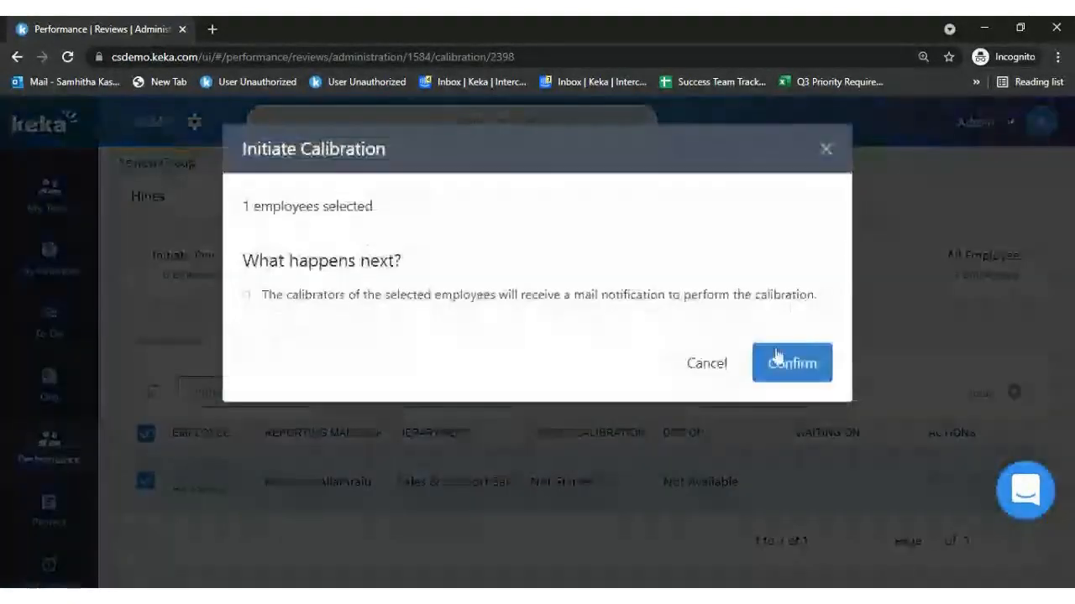
{"action": "left_click", "coordinate": [792, 362]}
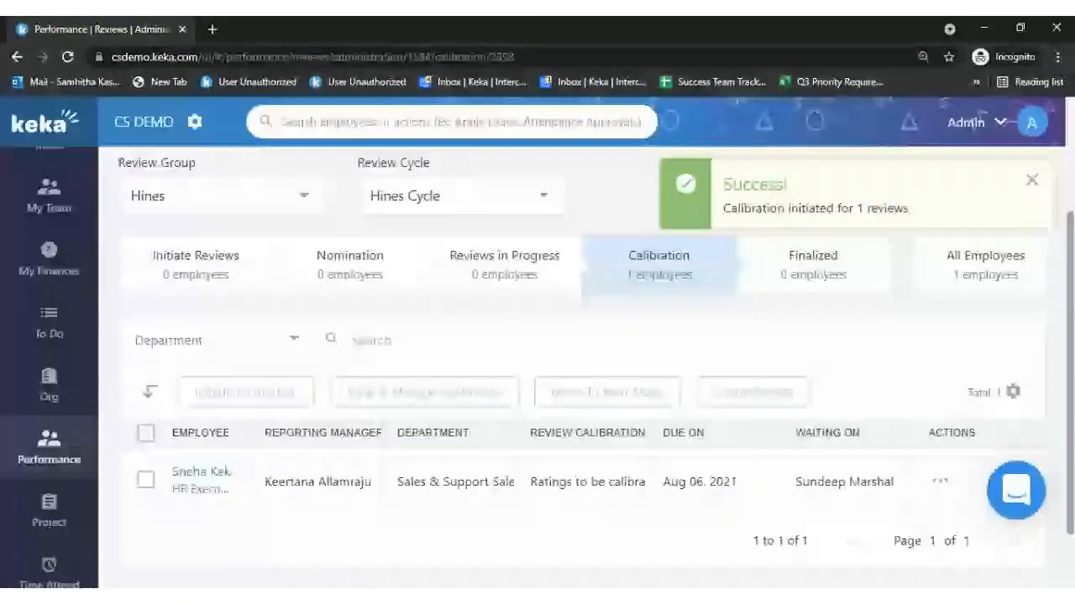
Open Calibrate Ratings for the employee, give the Co-Reviewer's row a calibrated rating of 2, and save the ratings
{"action": "scroll", "coordinate": [293, 422], "scroll_direction": "down", "scroll_amount": 2}
{"action": "left_click", "coordinate": [939, 403]}
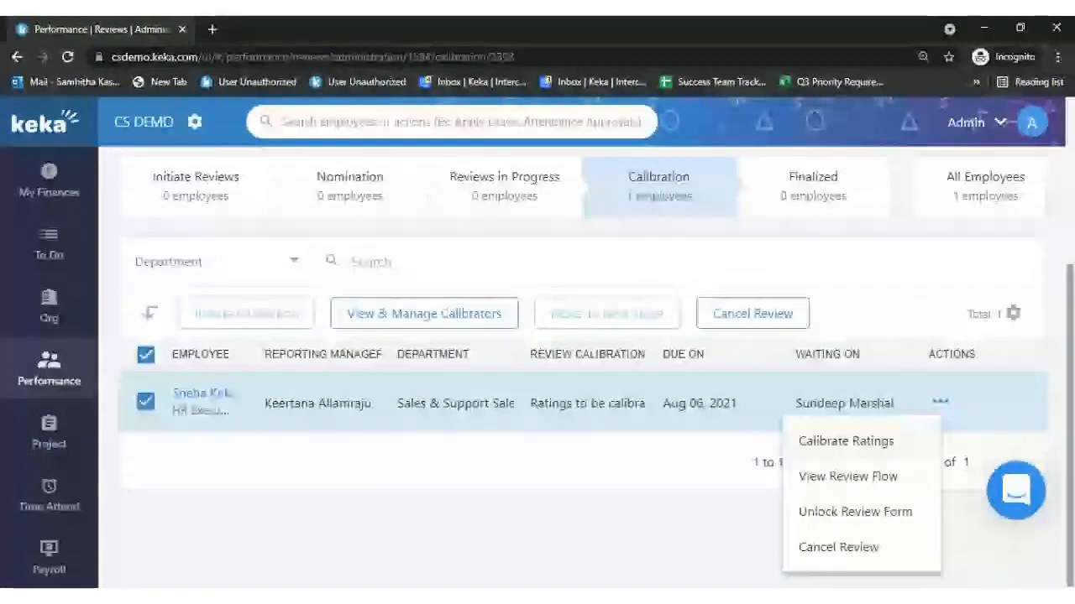
{"action": "left_click", "coordinate": [892, 450]}
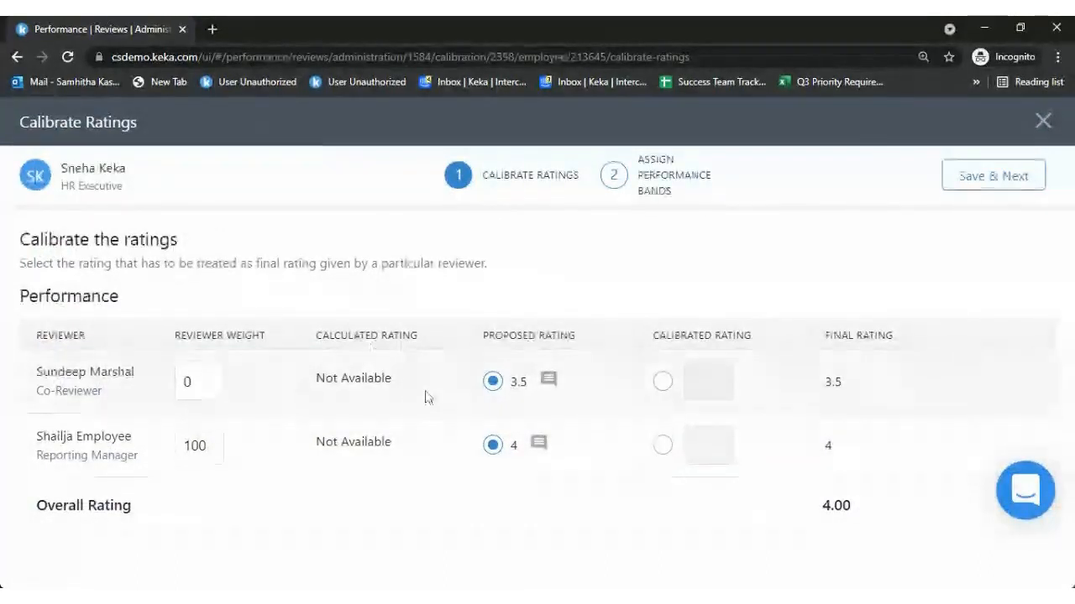
{"action": "left_click", "coordinate": [663, 383]}
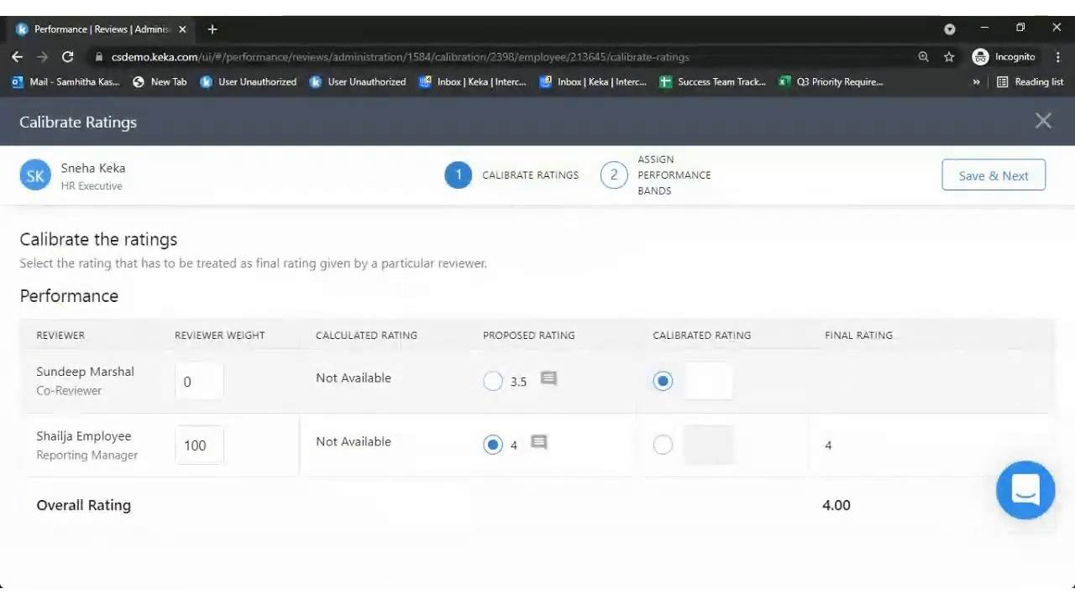
{"action": "left_click", "coordinate": [695, 383]}
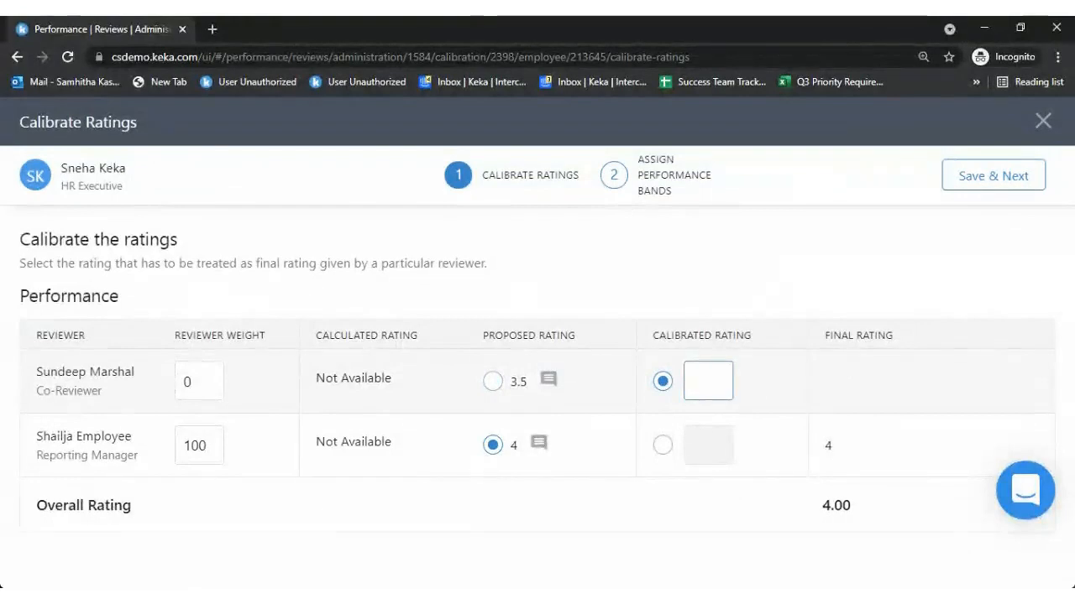
{"action": "left_click", "coordinate": [492, 381]}
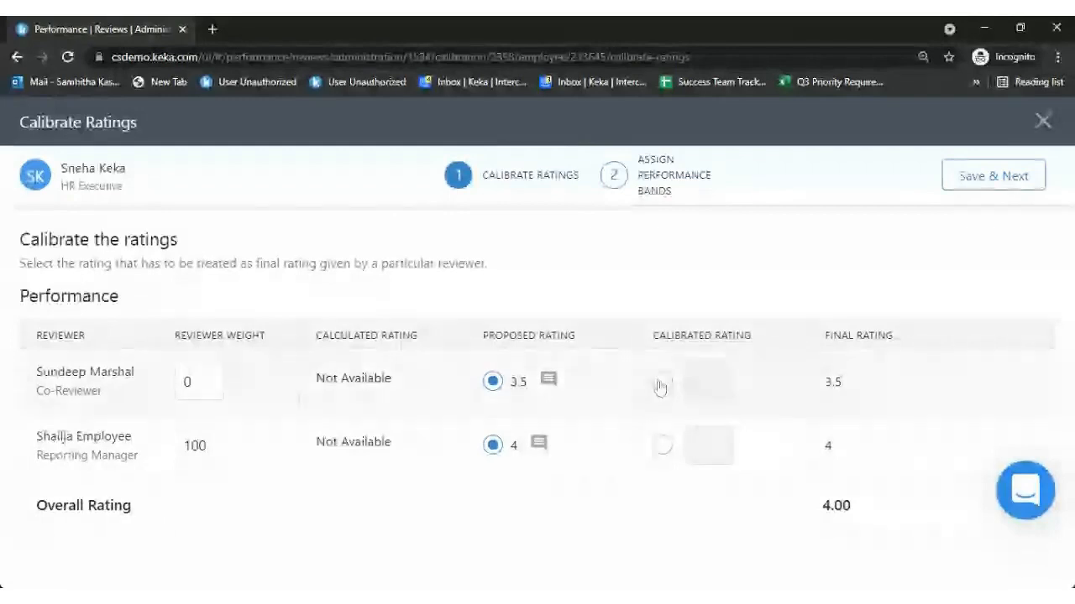
{"action": "left_click", "coordinate": [662, 382]}
{"action": "type", "text": "2"}
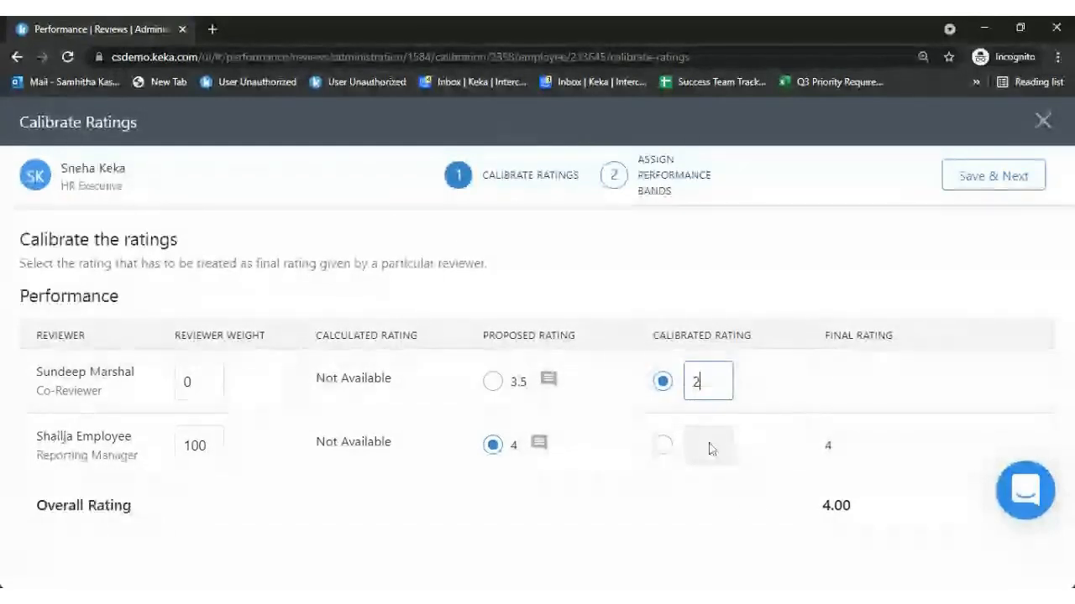
{"action": "left_click", "coordinate": [858, 422]}
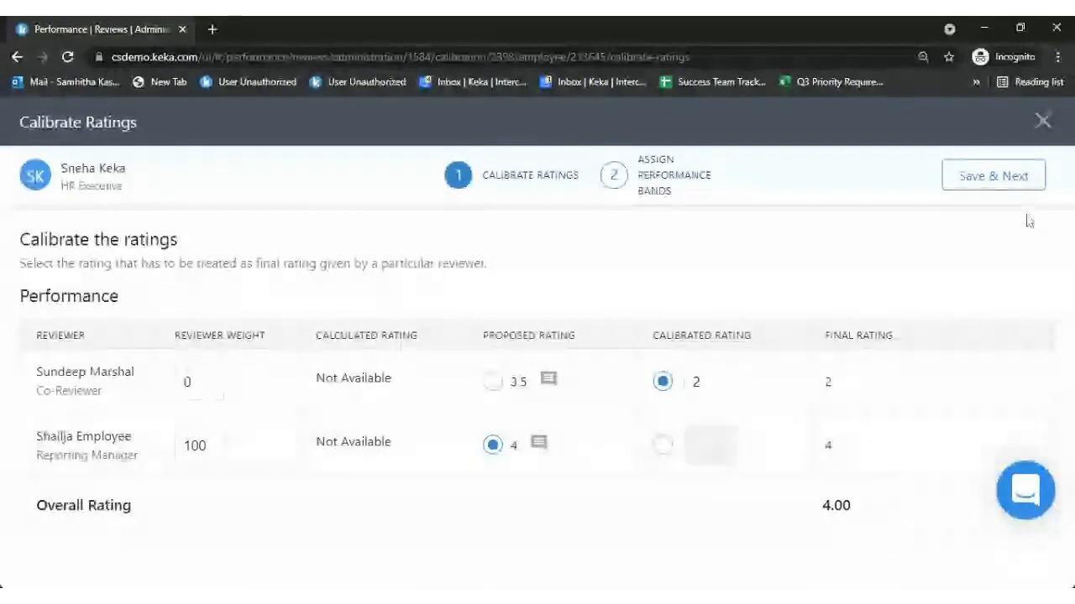
{"action": "left_click", "coordinate": [1014, 176]}
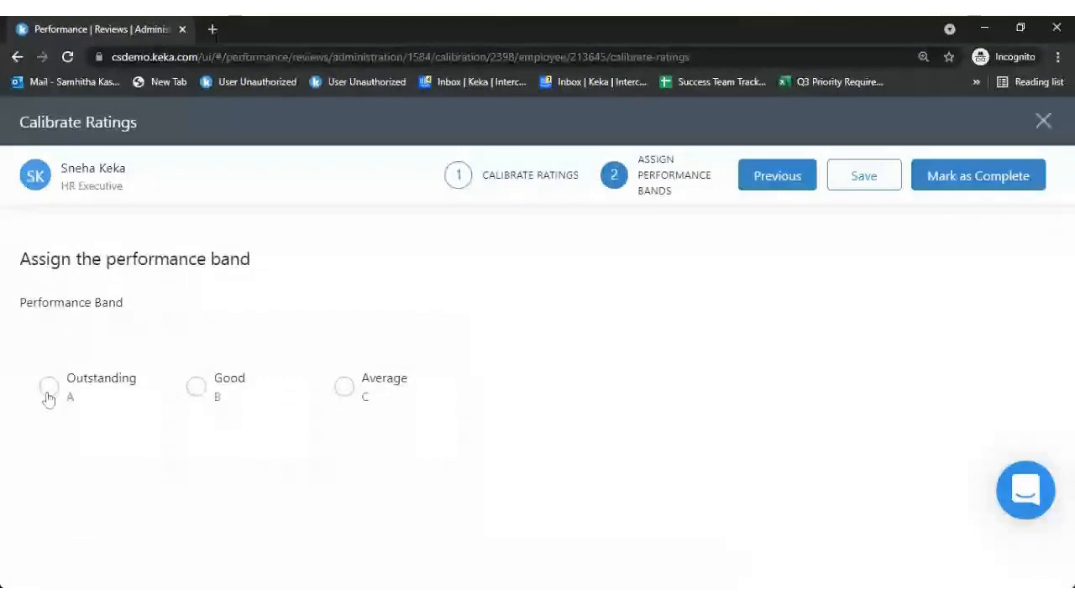
Assign the employee the Outstanding (A) performance band and mark the calibration as complete
{"action": "left_click", "coordinate": [48, 397]}
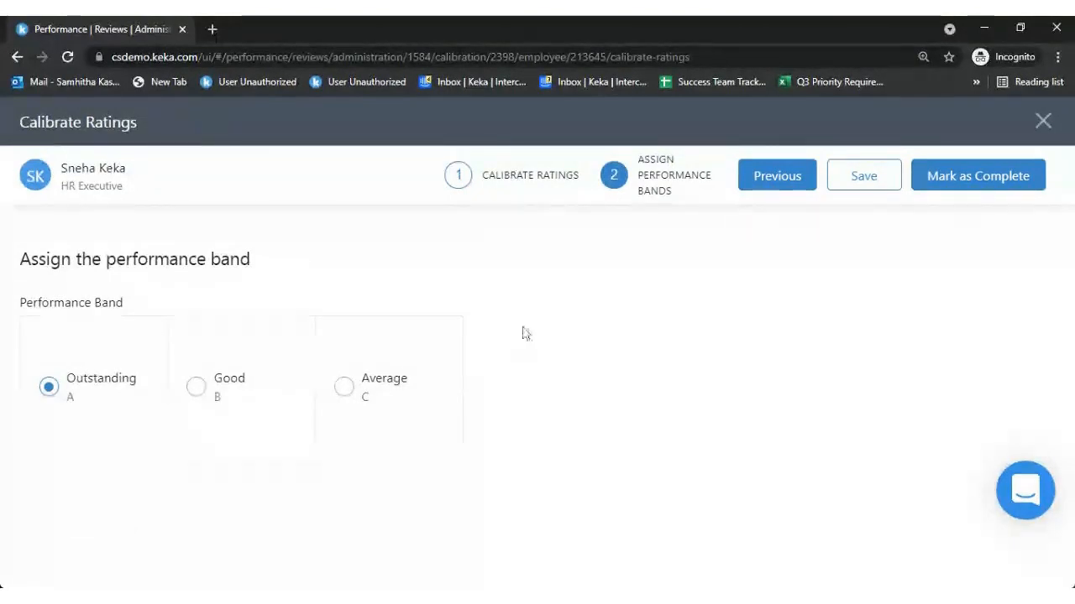
{"action": "left_click", "coordinate": [989, 183]}
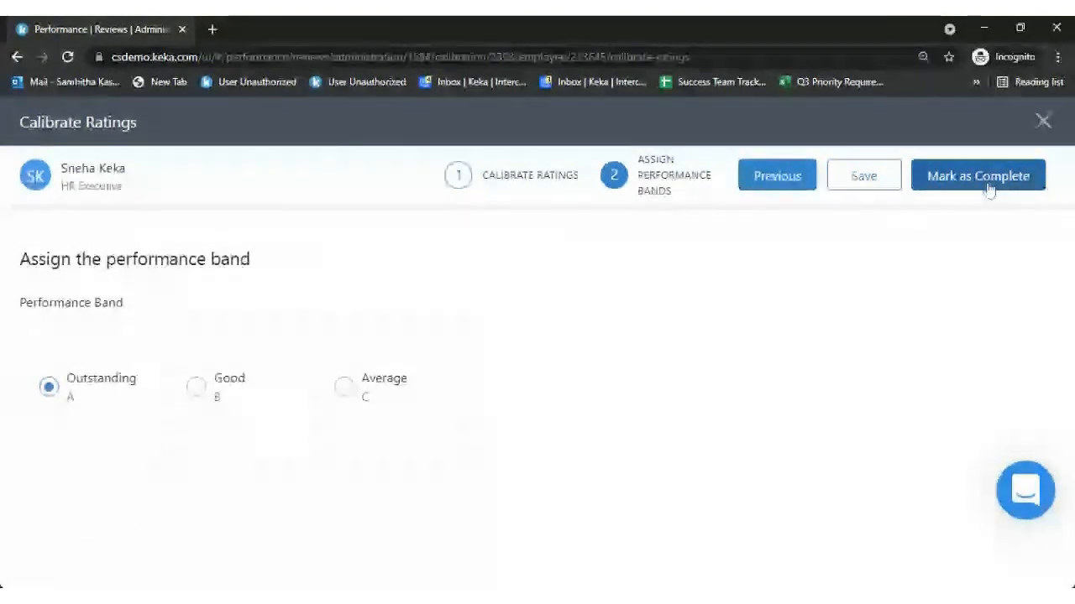
{"action": "left_click", "coordinate": [793, 280]}
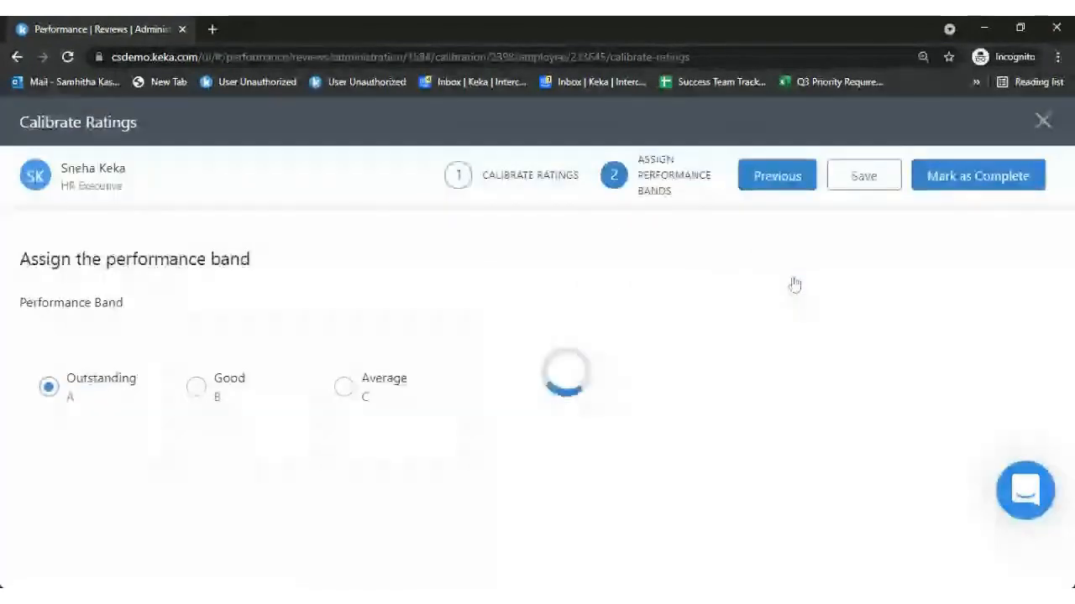
Select the employee whose calibration is complete and move their review to the next stage
{"action": "scroll", "coordinate": [588, 361], "scroll_direction": "down", "scroll_amount": 1}
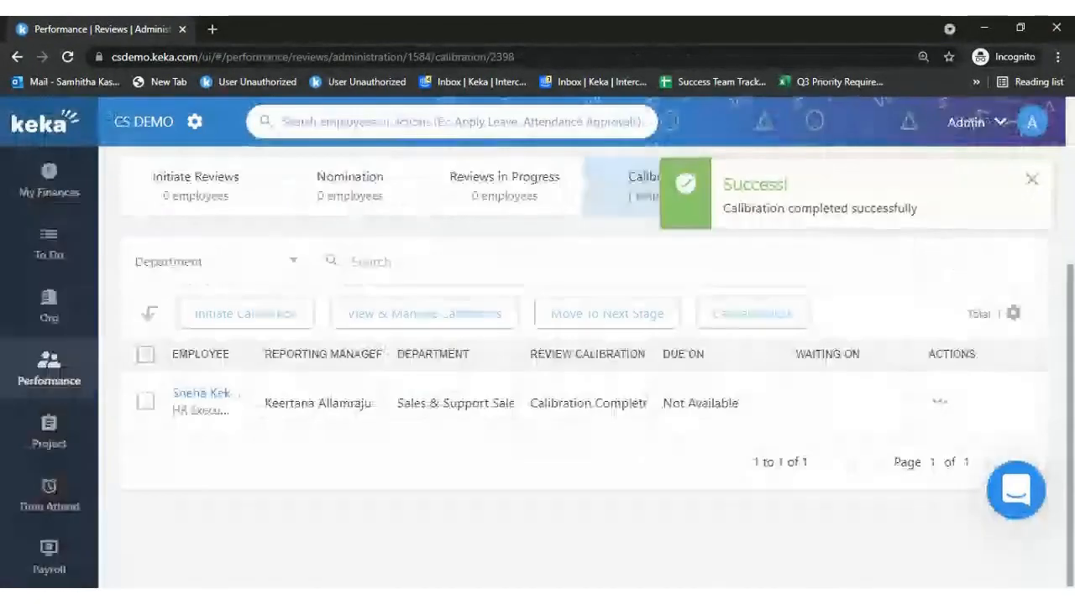
{"action": "left_click", "coordinate": [146, 355]}
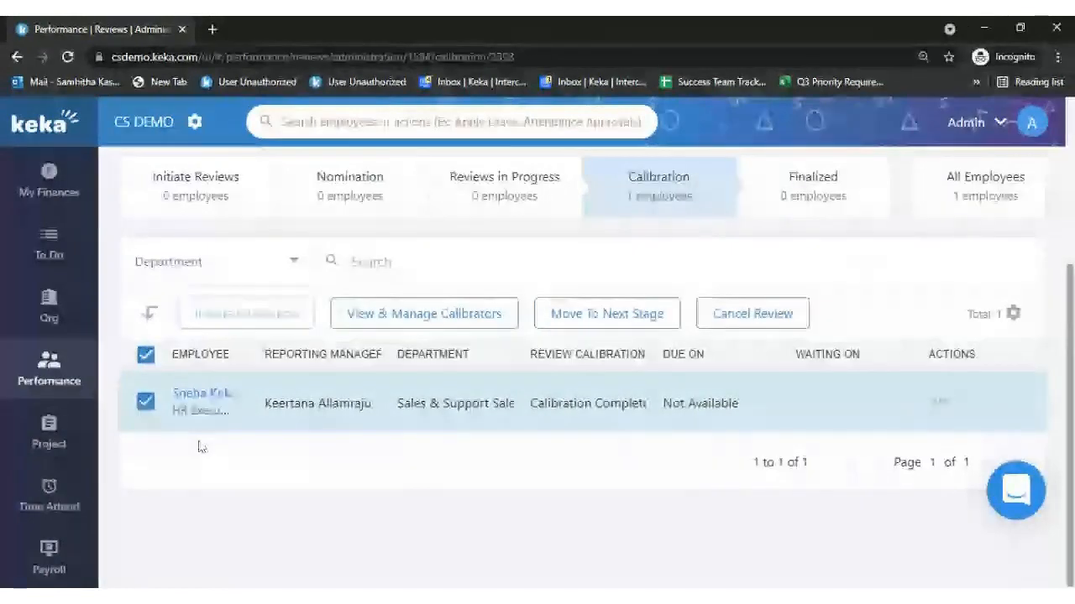
{"action": "left_click", "coordinate": [592, 313]}
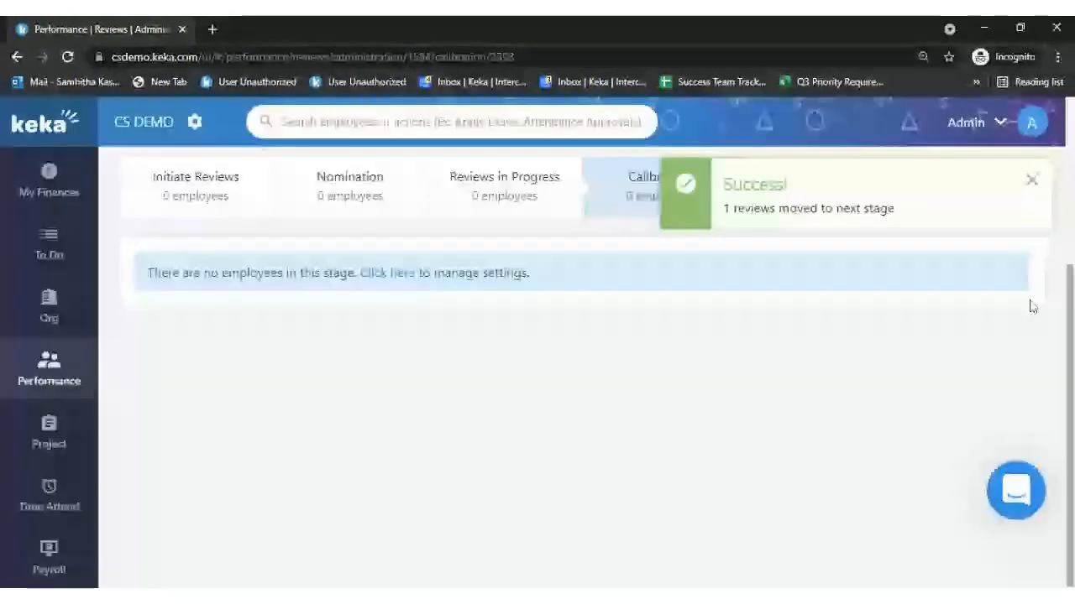
{"action": "scroll", "coordinate": [1031, 306], "scroll_direction": "up", "scroll_amount": 1}
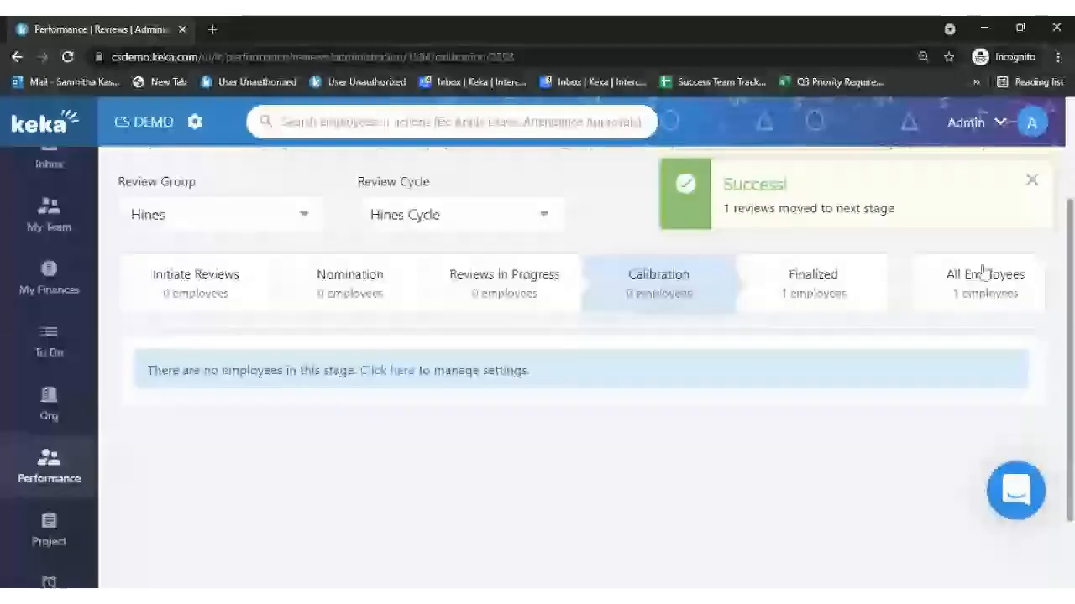
In the Finalized stage, complete the employee's review with the comment "completed review" and keep the report hidden
{"action": "left_click", "coordinate": [813, 281]}
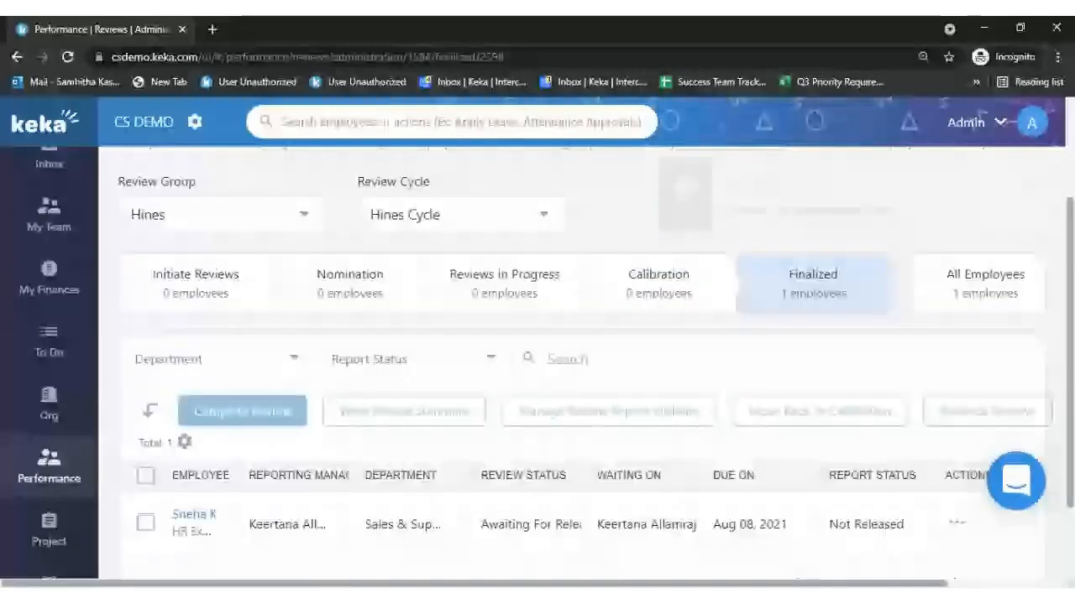
{"action": "left_click", "coordinate": [146, 476]}
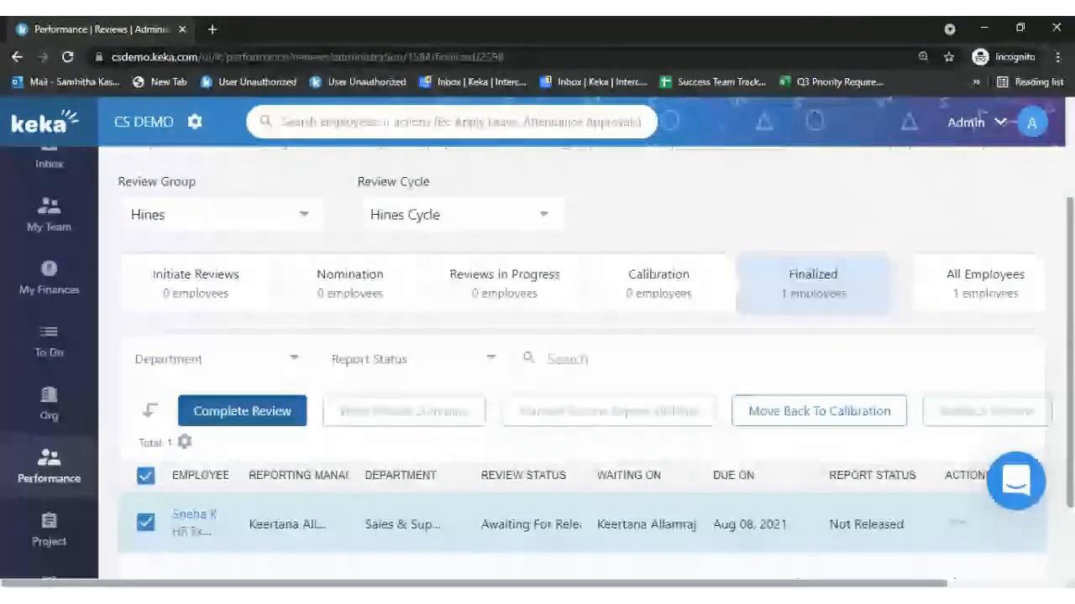
{"action": "left_click", "coordinate": [277, 413]}
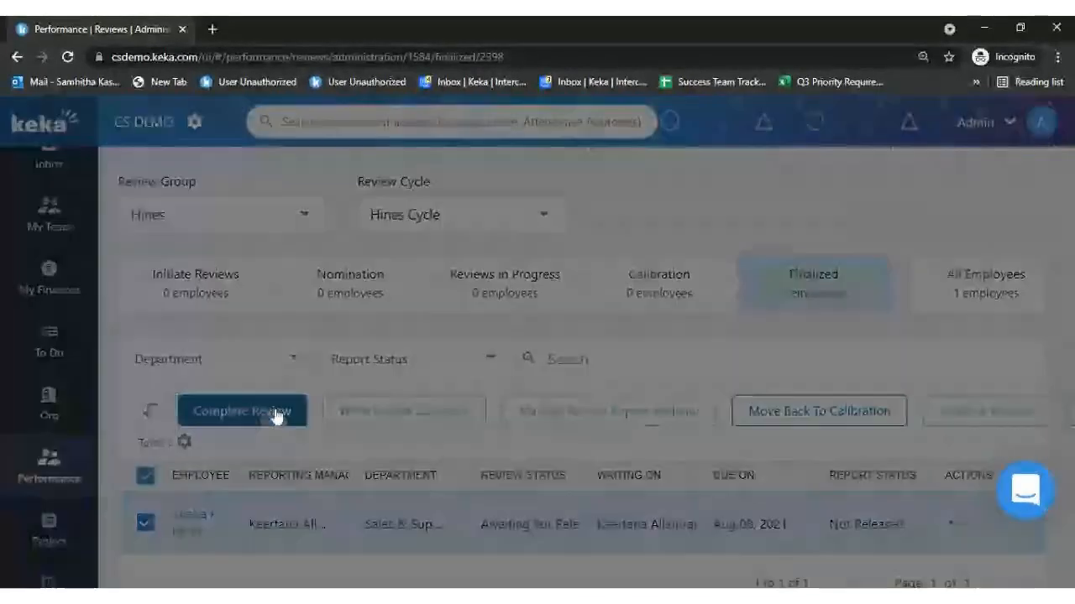
{"action": "left_click", "coordinate": [174, 366]}
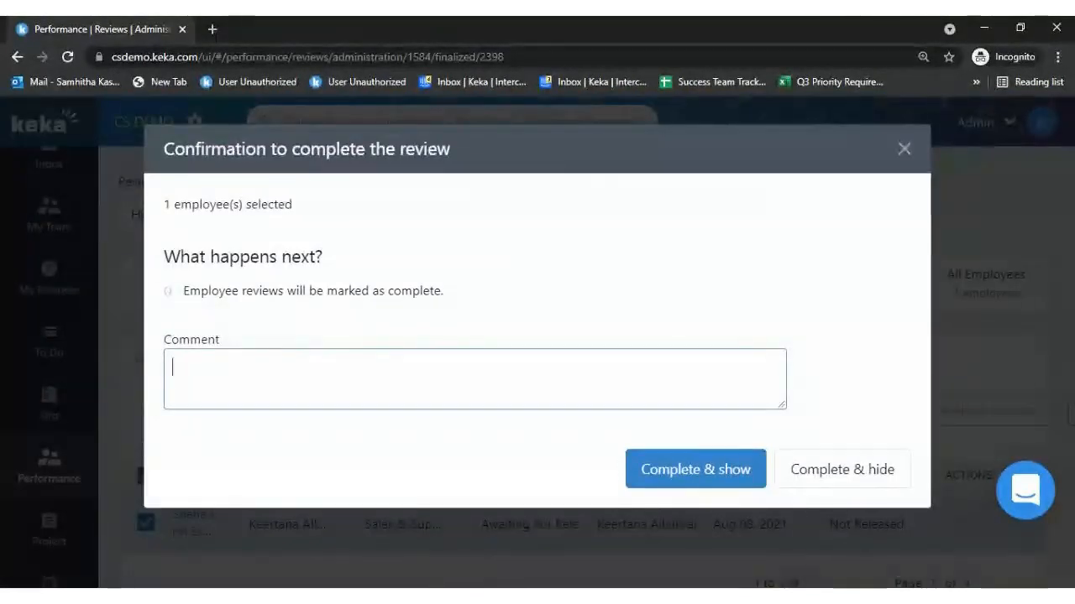
{"action": "type", "text": "completed review"}
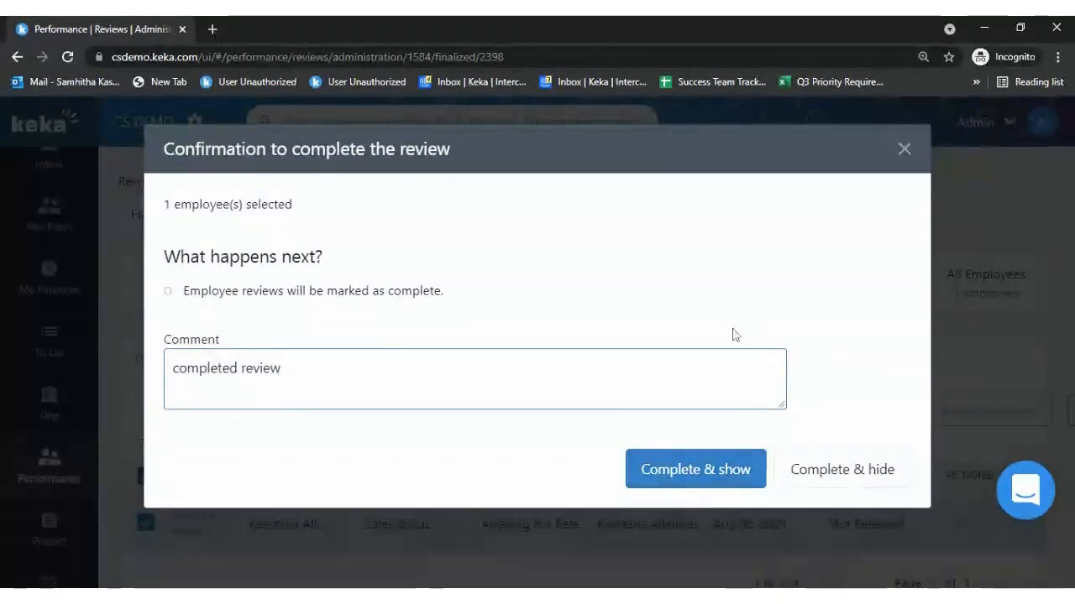
{"action": "left_click", "coordinate": [822, 475]}
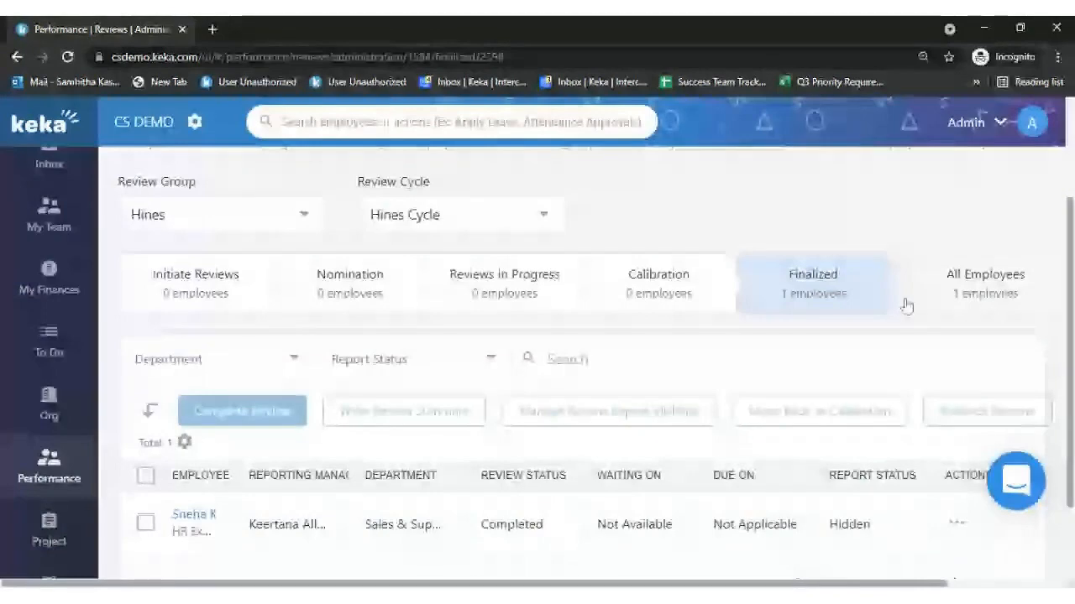
Go to the Calibration page of Reviews and select the employee listed under the 360 Degree Quarterly Review
{"action": "scroll", "coordinate": [907, 307], "scroll_direction": "up", "scroll_amount": 3}
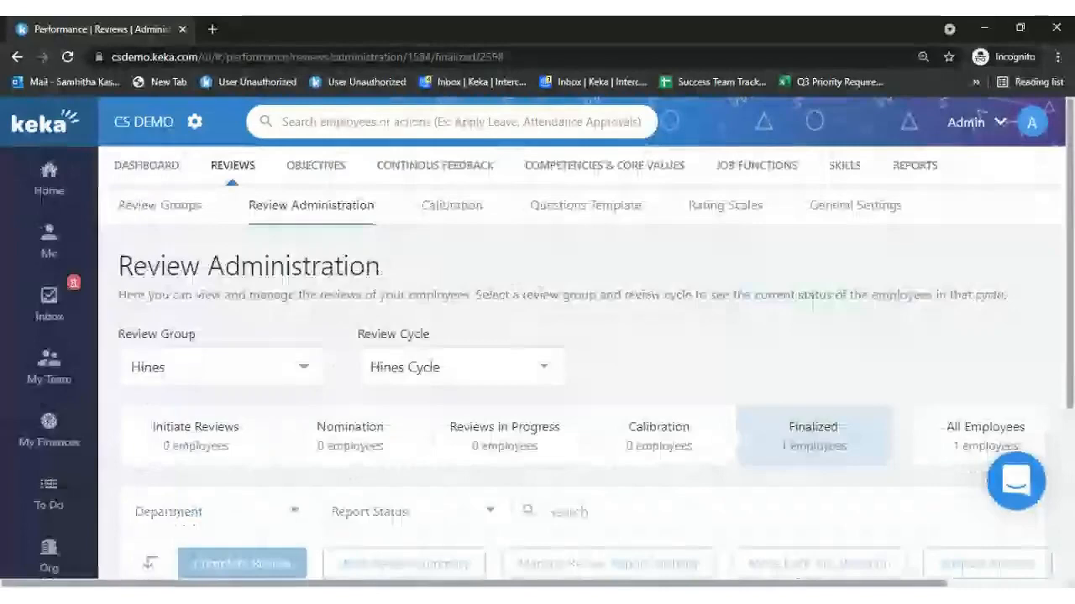
{"action": "left_click", "coordinate": [690, 450]}
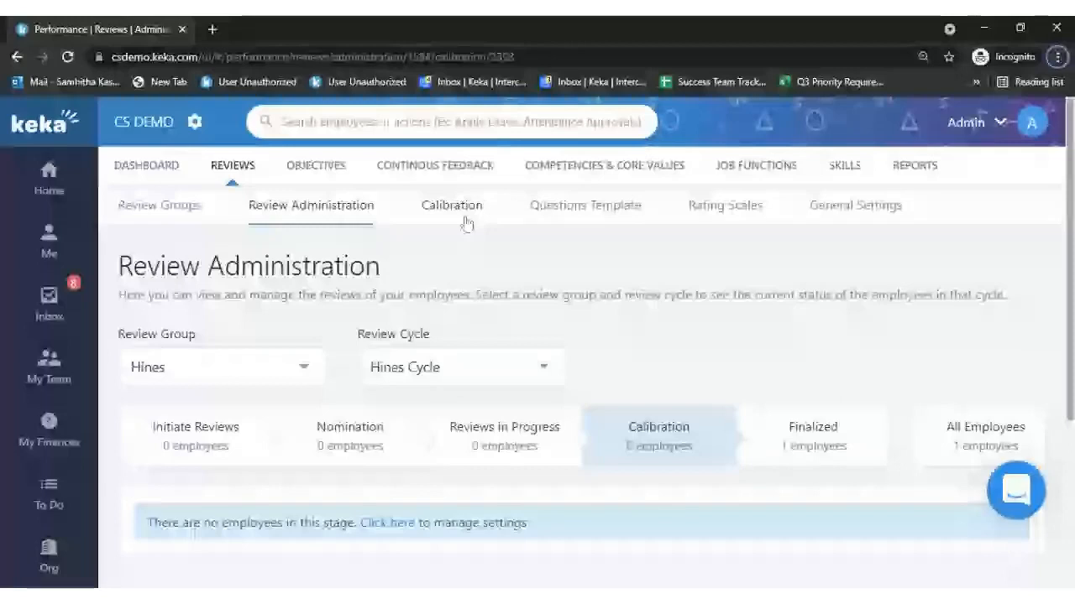
{"action": "left_click", "coordinate": [453, 208]}
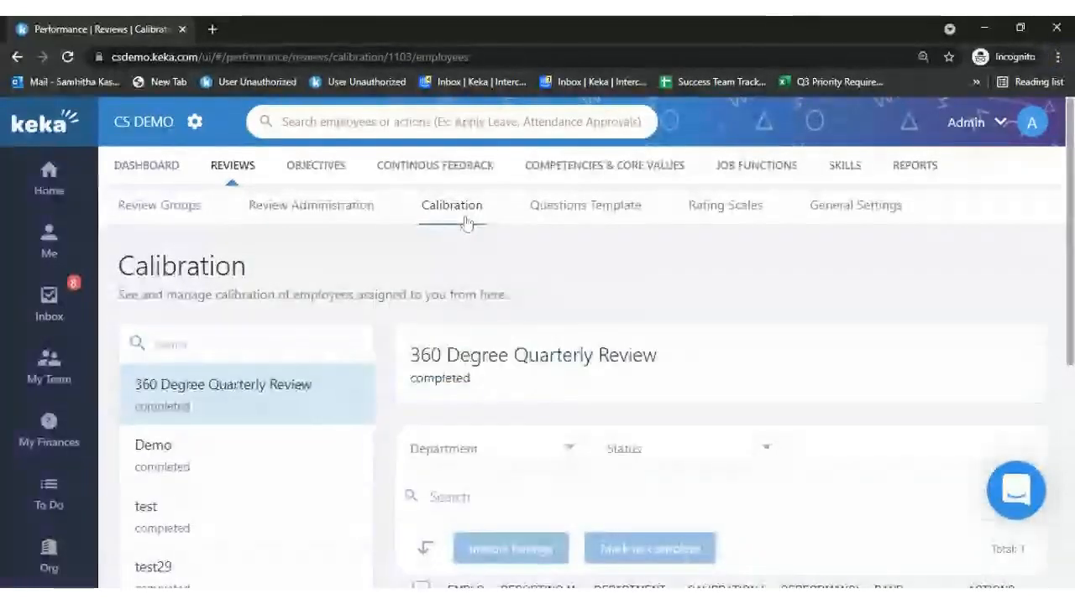
{"action": "scroll", "coordinate": [372, 415], "scroll_direction": "down", "scroll_amount": 1}
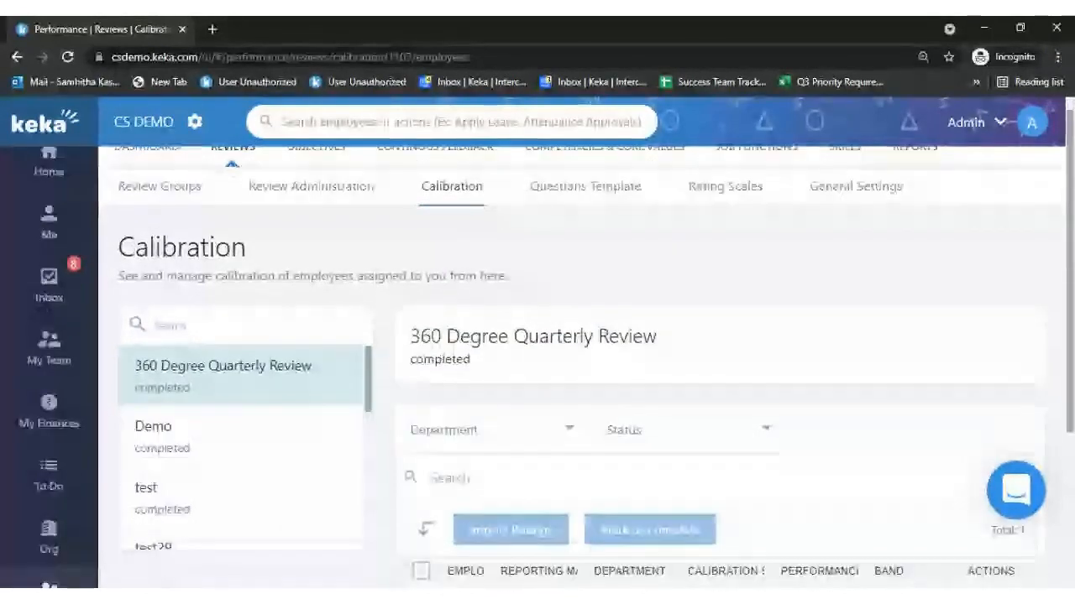
{"action": "scroll", "coordinate": [1016, 412], "scroll_direction": "down", "scroll_amount": 3}
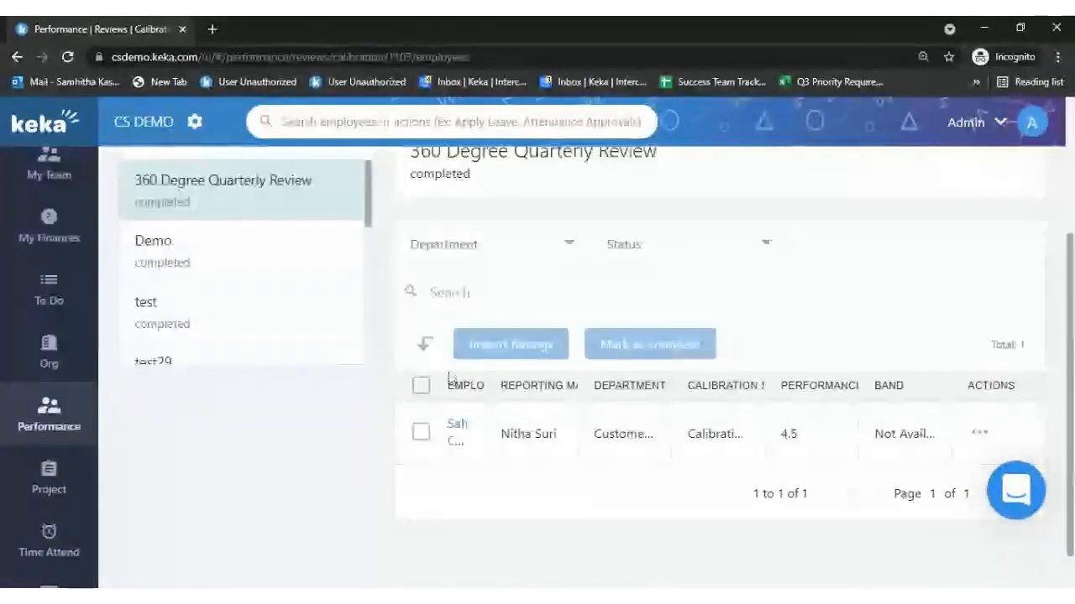
{"action": "left_click", "coordinate": [422, 386]}
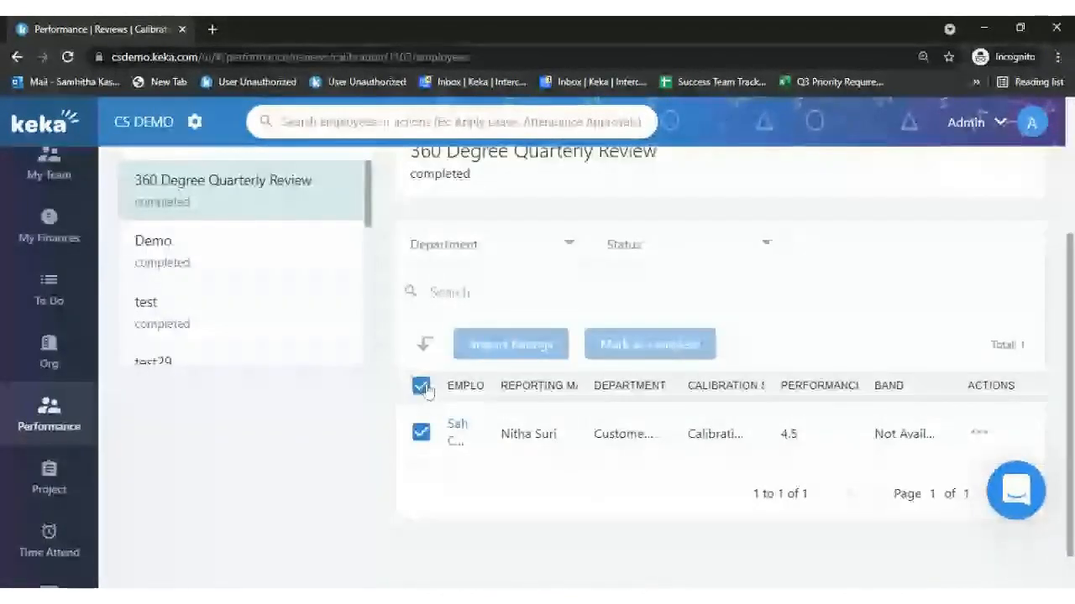
Open the test cycle's calibration list, select its employee, and visualize the distribution of employees across performance bands
{"action": "left_click", "coordinate": [239, 280]}
{"action": "left_click", "coordinate": [228, 330]}
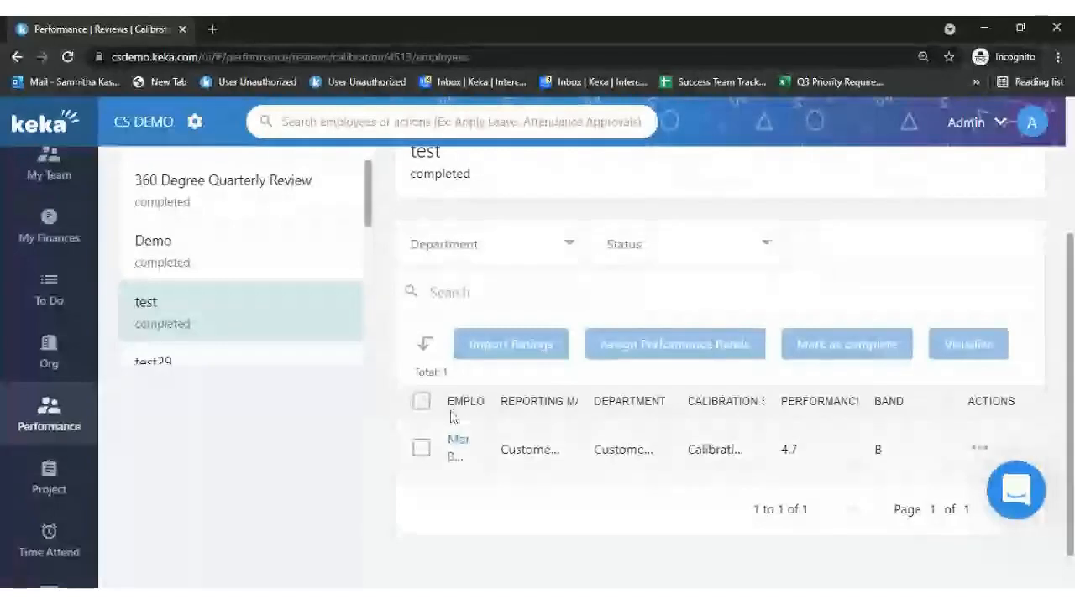
{"action": "left_click", "coordinate": [420, 402]}
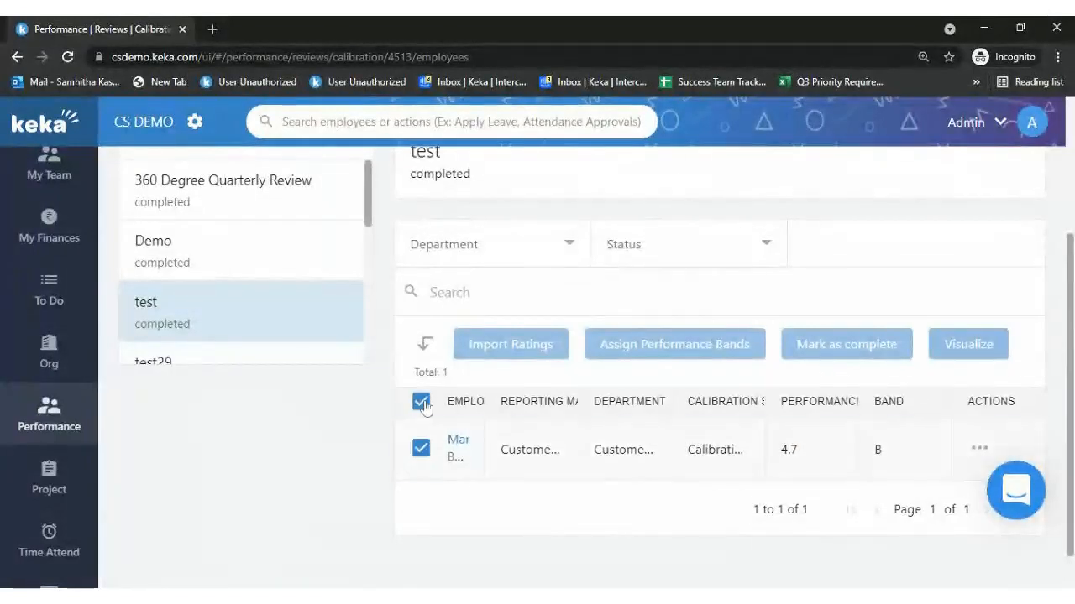
{"action": "left_click", "coordinate": [995, 345]}
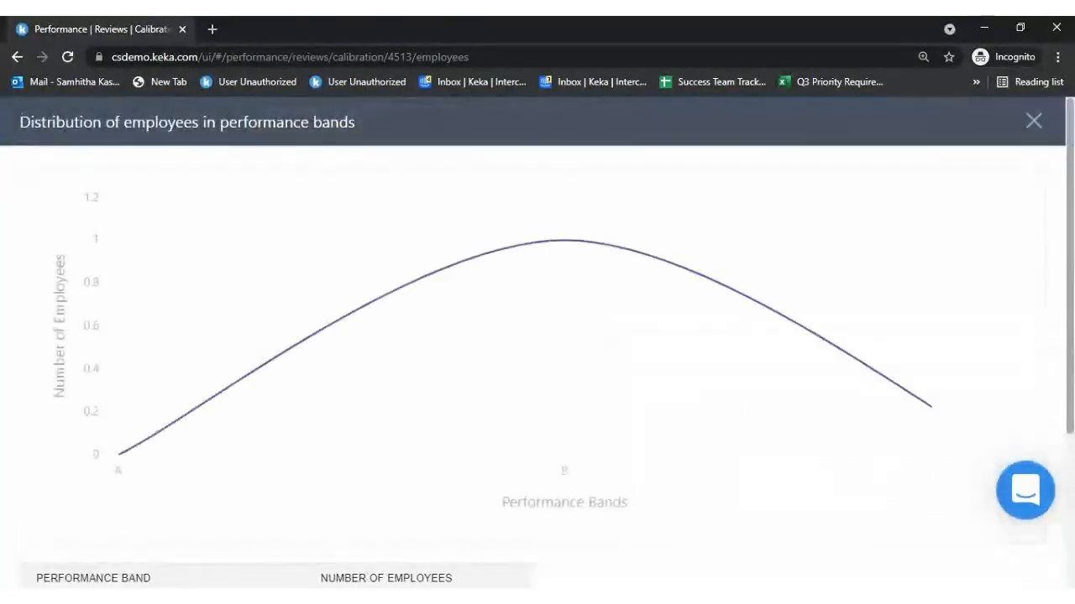
{"action": "scroll", "coordinate": [537, 361], "scroll_direction": "down", "scroll_amount": 3}
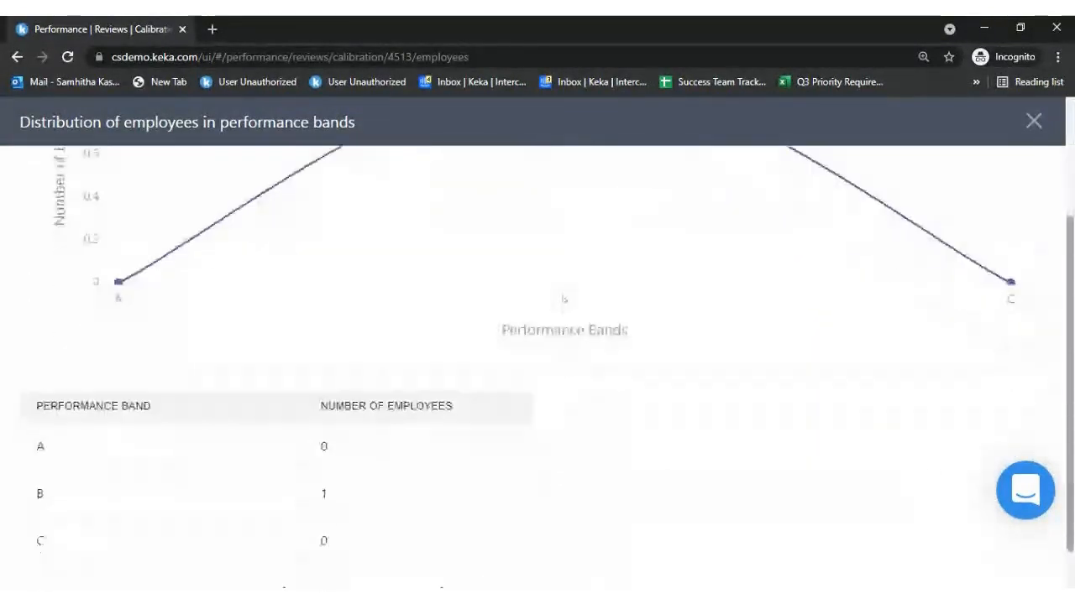
Examine the chart and table of employee distribution across performance bands, and close the view
{"action": "scroll", "coordinate": [537, 361], "scroll_direction": "up", "scroll_amount": 3}
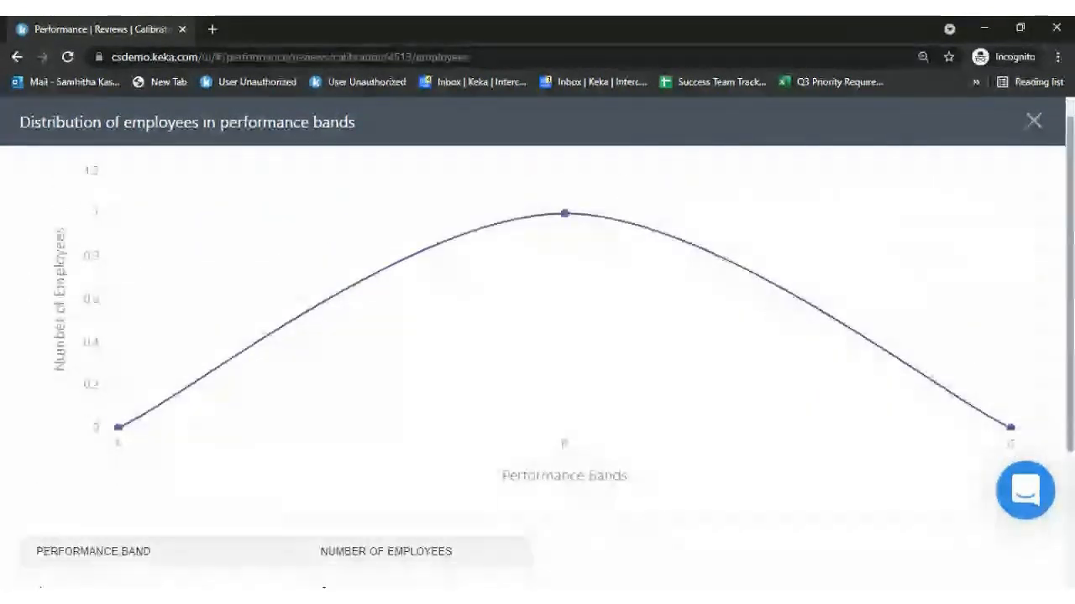
{"action": "scroll", "coordinate": [537, 361], "scroll_direction": "down", "scroll_amount": 1}
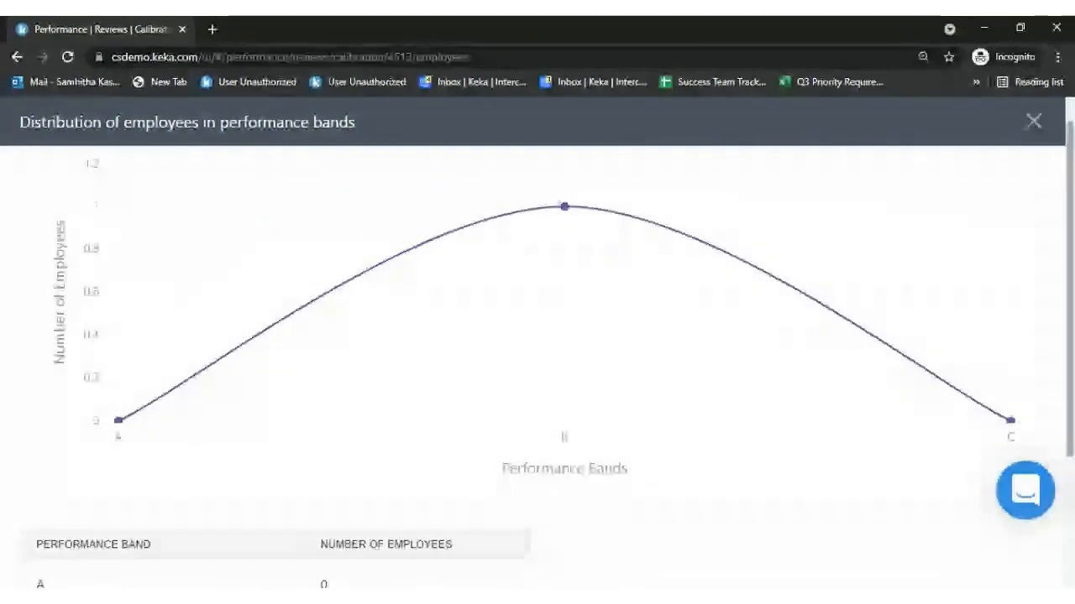
{"action": "scroll", "coordinate": [538, 361], "scroll_direction": "up", "scroll_amount": 1}
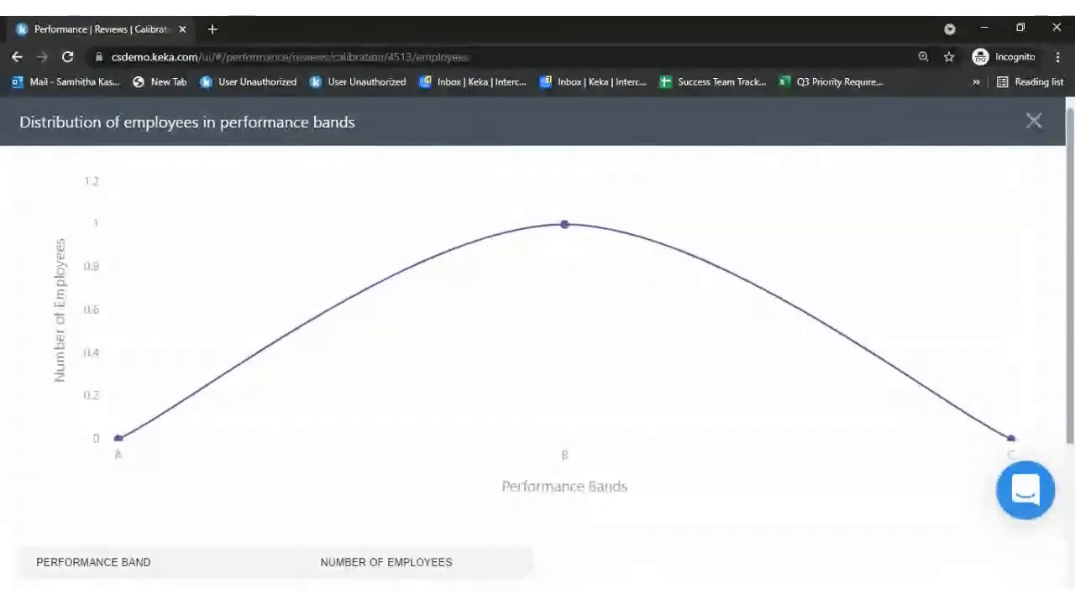
{"action": "left_click", "coordinate": [1033, 123]}
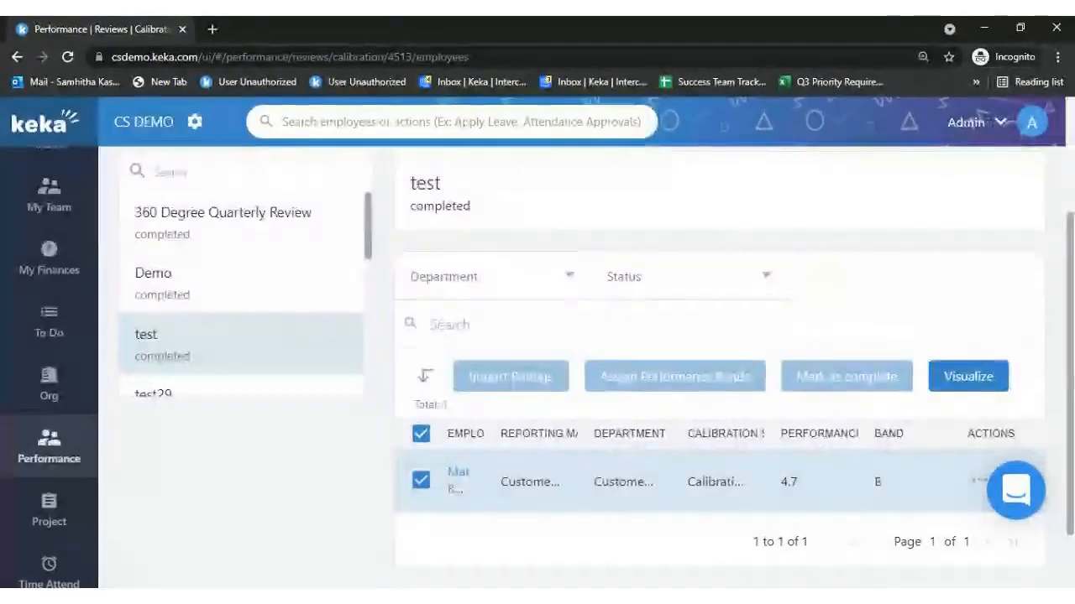
{"action": "scroll", "coordinate": [462, 269], "scroll_direction": "up", "scroll_amount": 3}
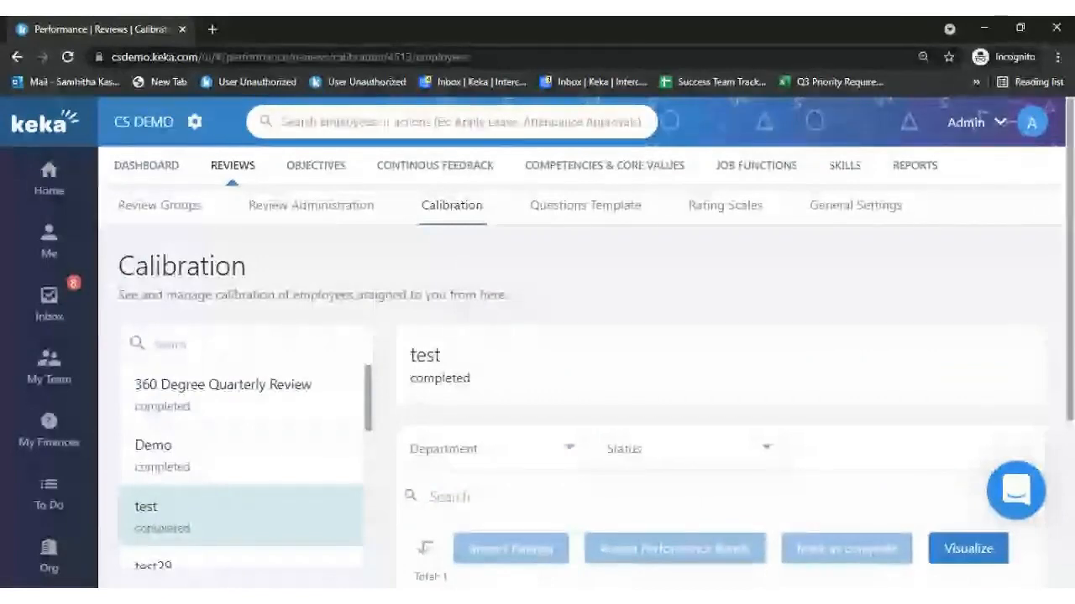
Visit Review Administration, and in Review Groups look through the review cycles of the Customer Success group
{"action": "left_click", "coordinate": [308, 210]}
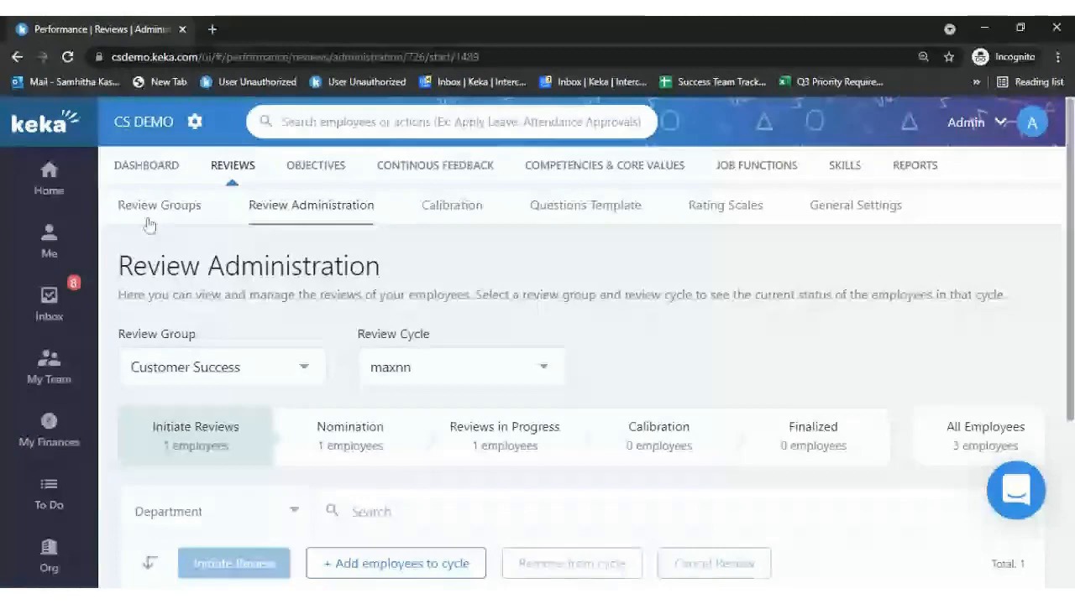
{"action": "left_click", "coordinate": [160, 210]}
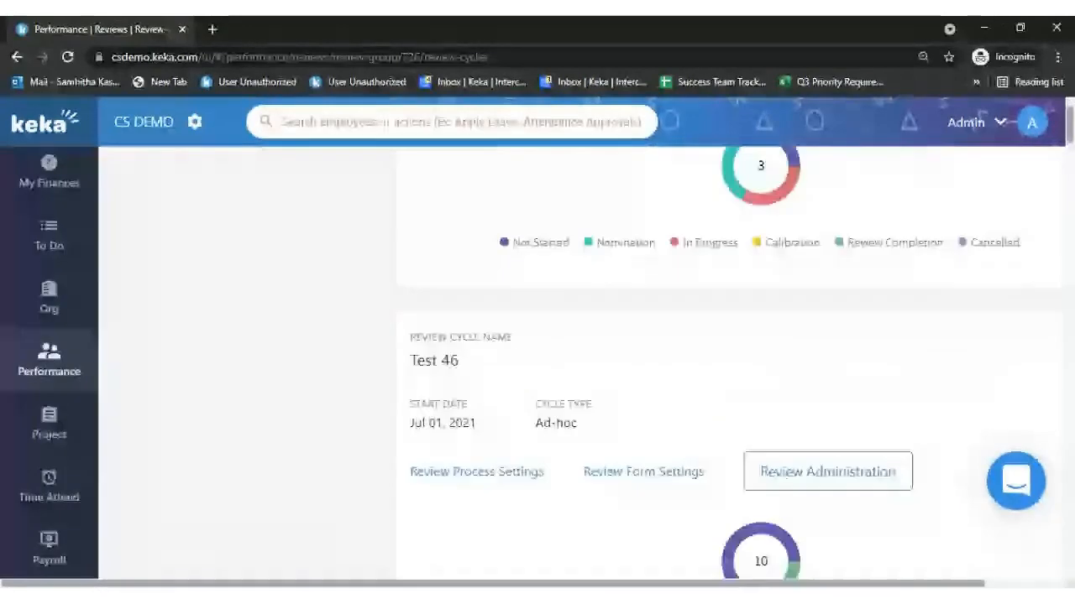
{"action": "scroll", "coordinate": [837, 313], "scroll_direction": "up", "scroll_amount": 10}
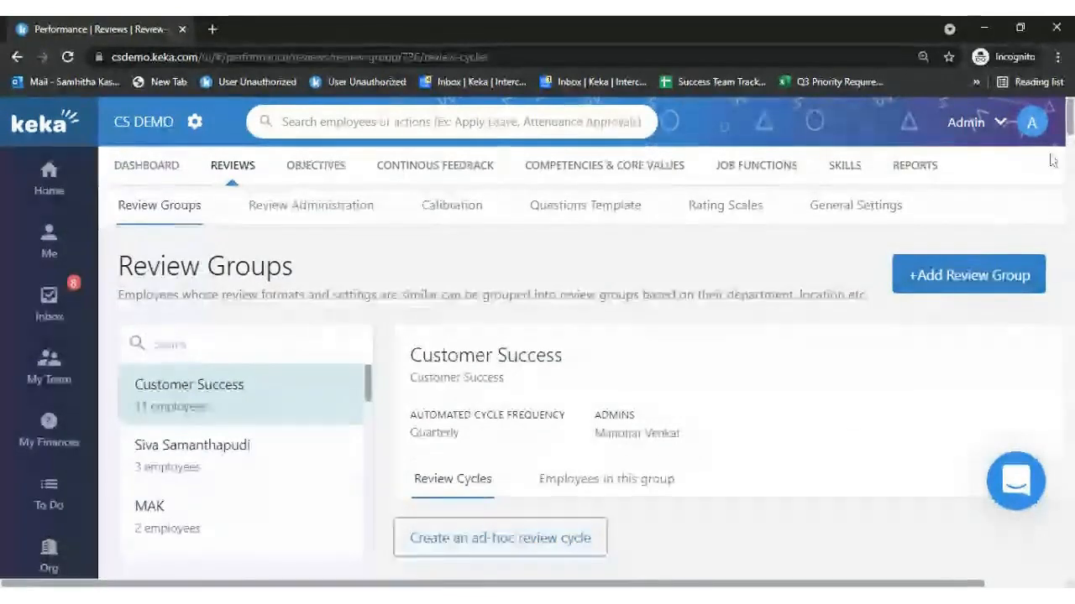
{"action": "scroll", "coordinate": [1045, 197], "scroll_direction": "down", "scroll_amount": 5}
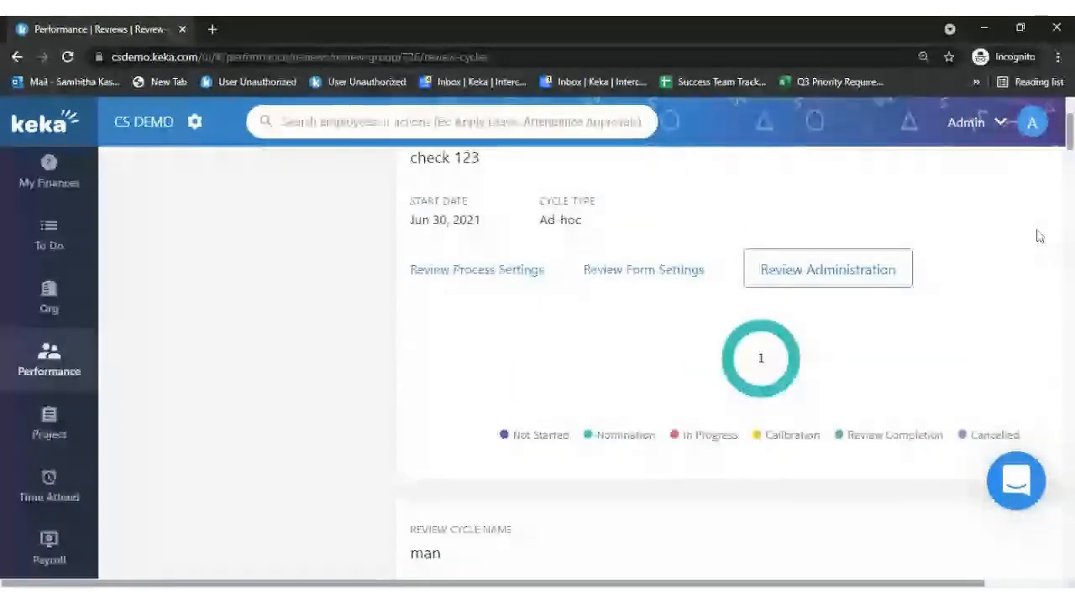
{"action": "scroll", "coordinate": [1039, 237], "scroll_direction": "down", "scroll_amount": 5}
{"action": "scroll", "coordinate": [810, 358], "scroll_direction": "down", "scroll_amount": 5}
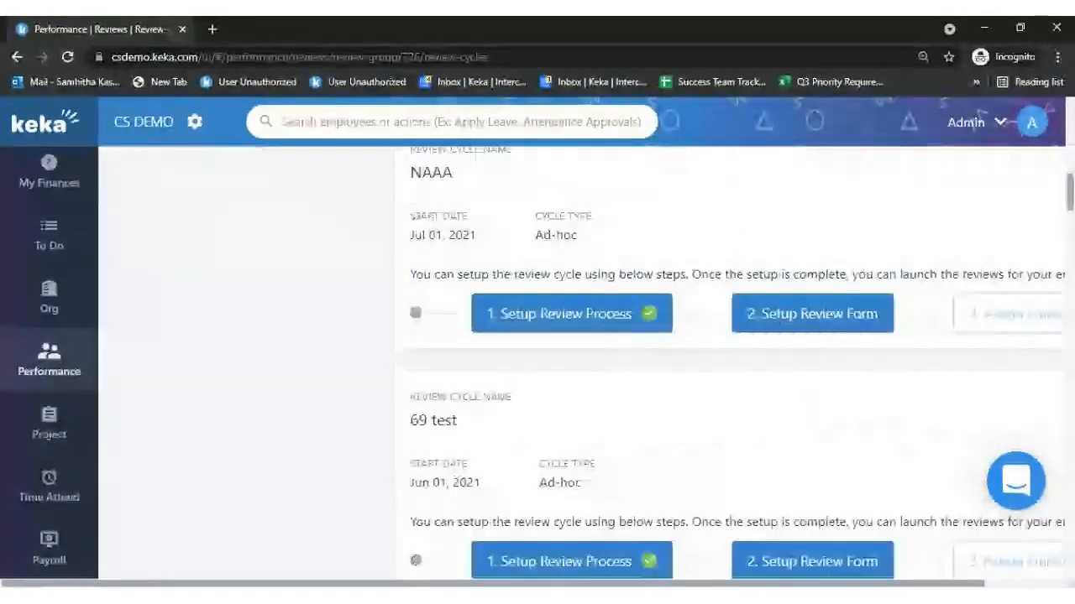
{"action": "scroll", "coordinate": [810, 359], "scroll_direction": "down", "scroll_amount": 5}
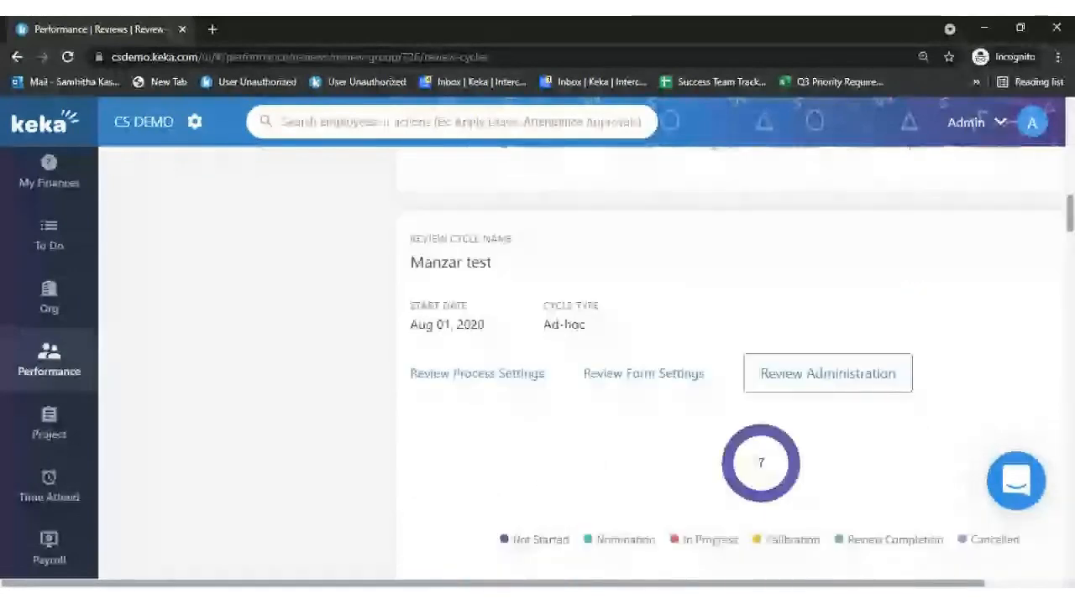
Start a review process setup that clones settings from another review group's test2020 cycle, and cancel it
{"action": "left_click_drag", "start_coordinate": [1071, 228], "coordinate": [1073, 222]}
{"action": "left_click", "coordinate": [571, 424]}
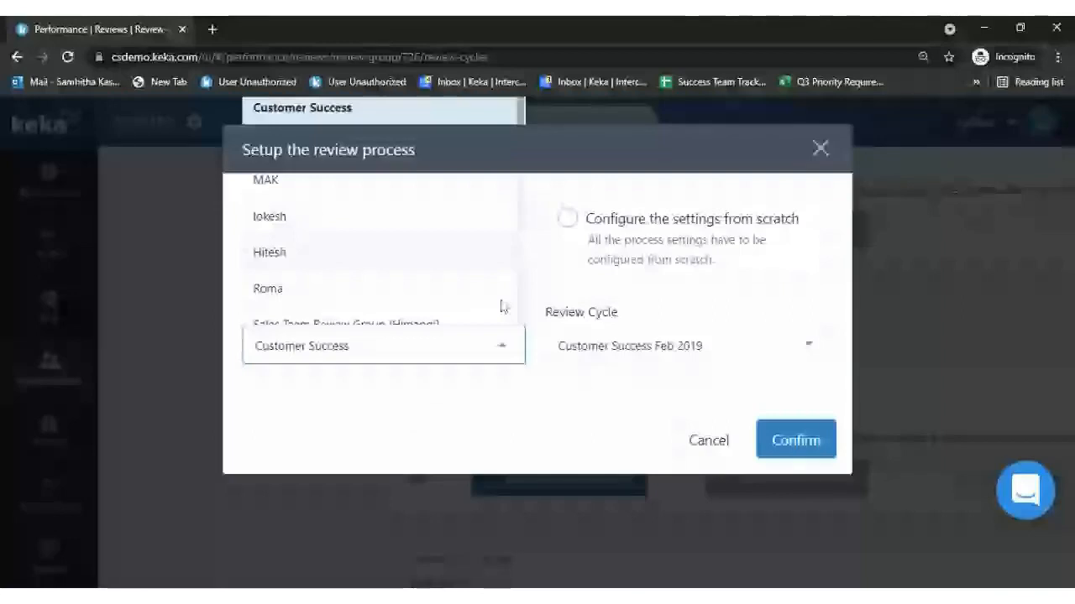
{"action": "left_click", "coordinate": [374, 300]}
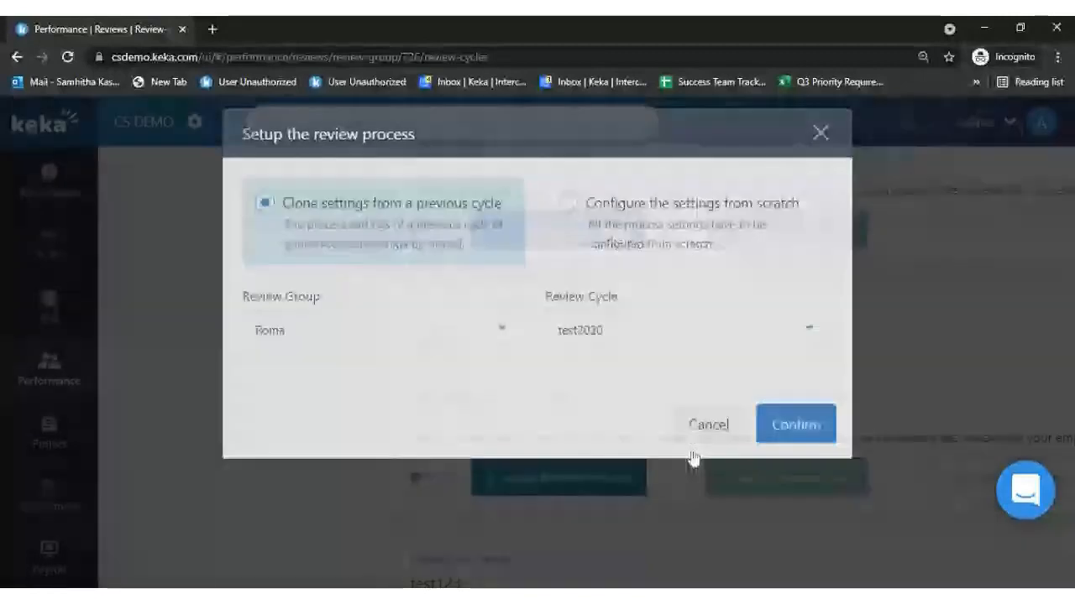
{"action": "left_click", "coordinate": [704, 445]}
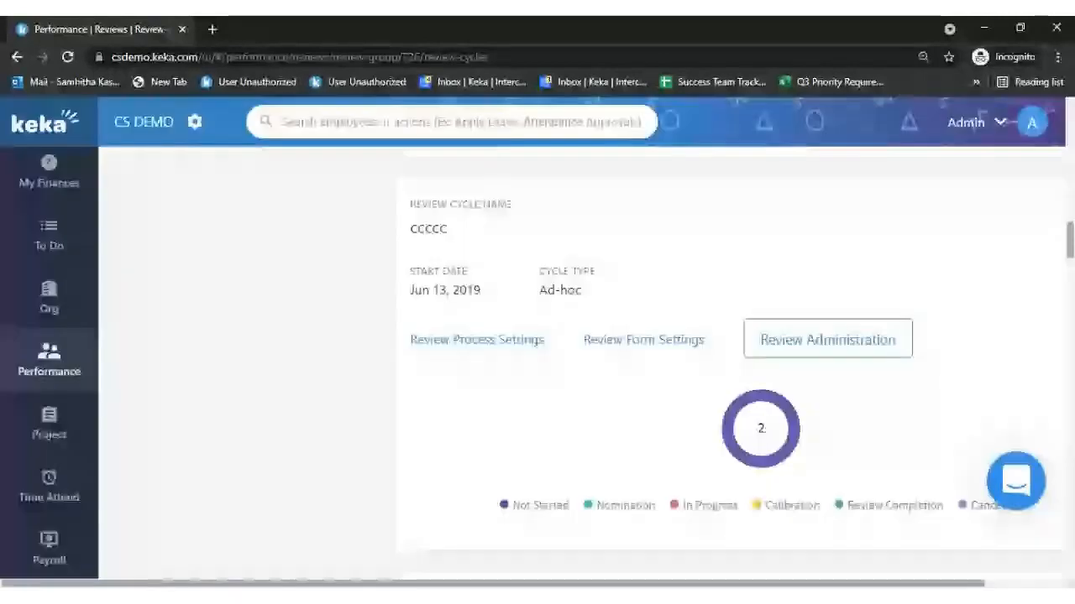
Go to the performance Reports and open the Calibrator-Wise Distribution Of Employees In Performance Bands report
{"action": "scroll", "coordinate": [485, 395], "scroll_direction": "up", "scroll_amount": 5}
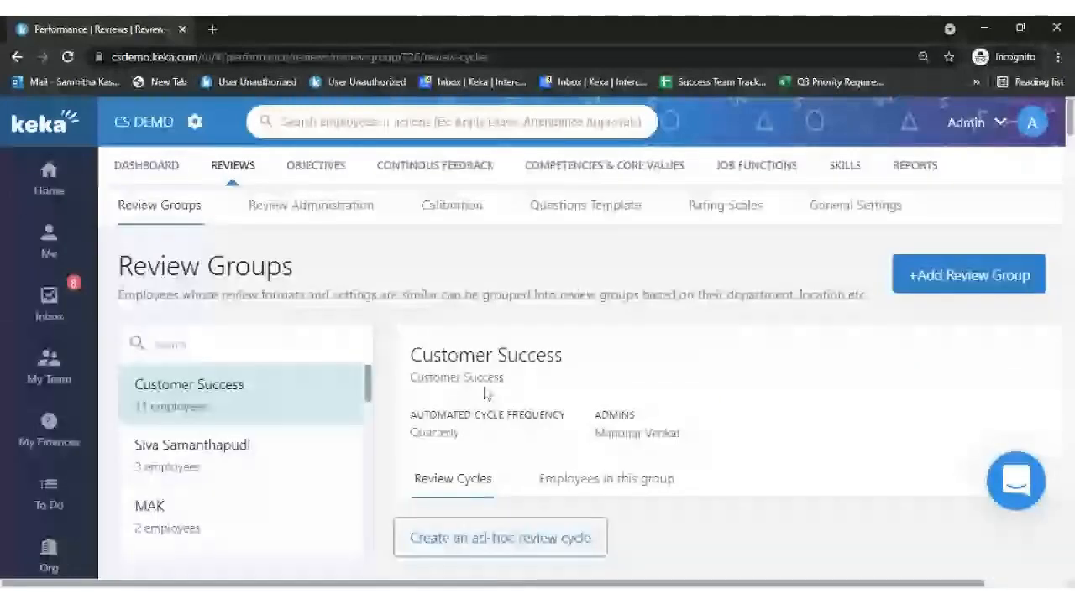
{"action": "left_click", "coordinate": [914, 166]}
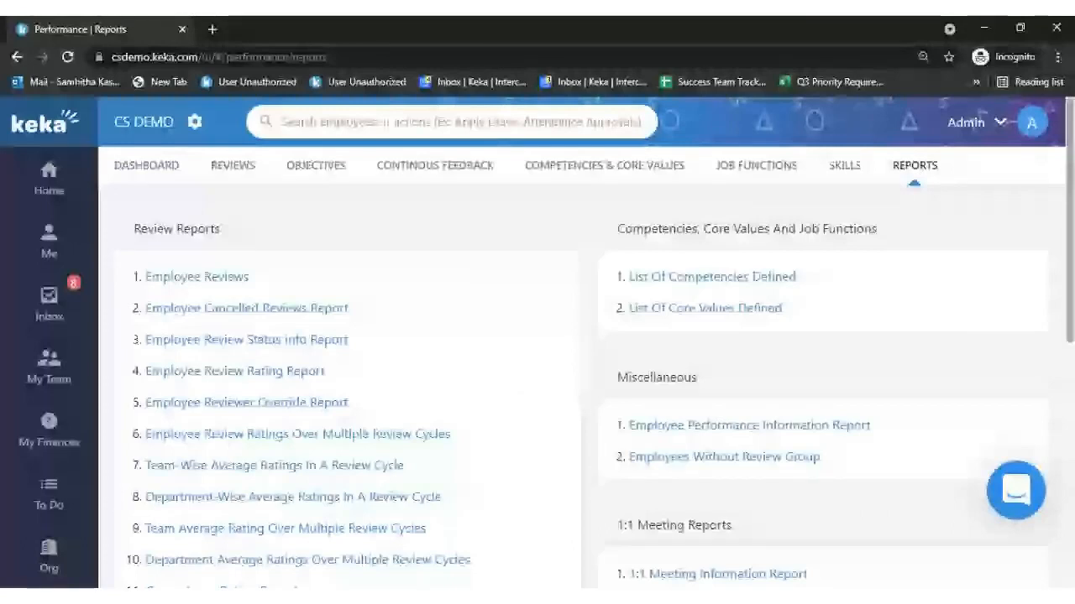
{"action": "scroll", "coordinate": [618, 178], "scroll_direction": "down", "scroll_amount": 1}
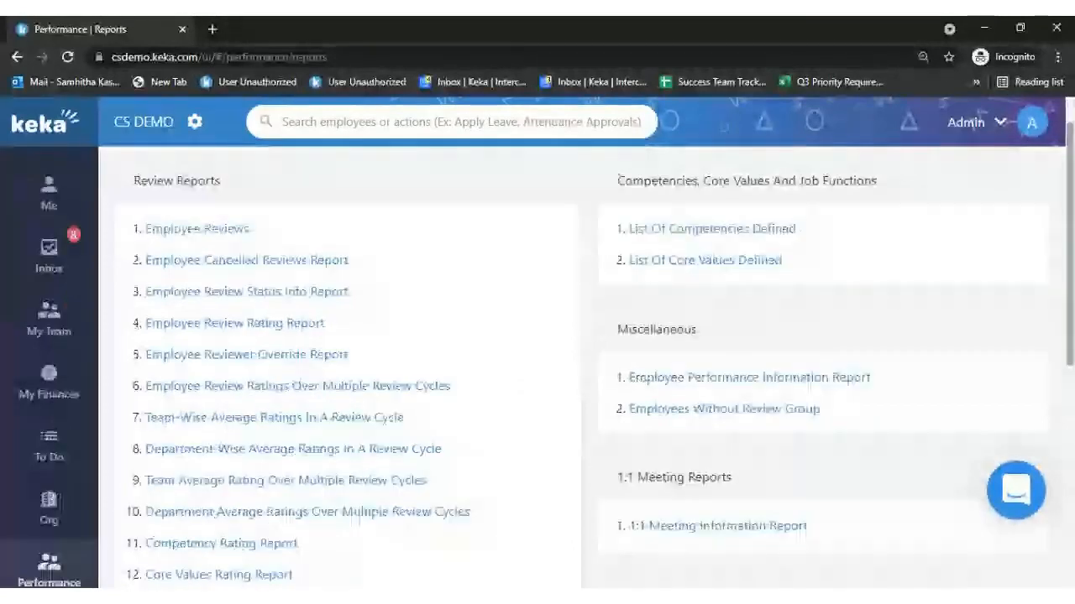
{"action": "scroll", "coordinate": [618, 178], "scroll_direction": "up", "scroll_amount": 1}
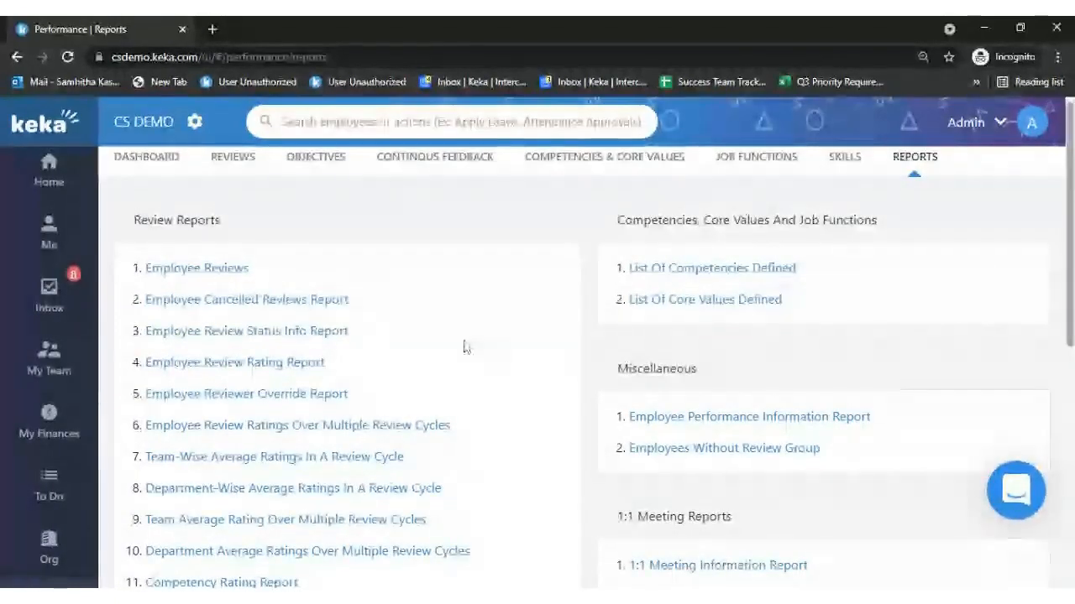
{"action": "scroll", "coordinate": [312, 491], "scroll_direction": "down", "scroll_amount": 6}
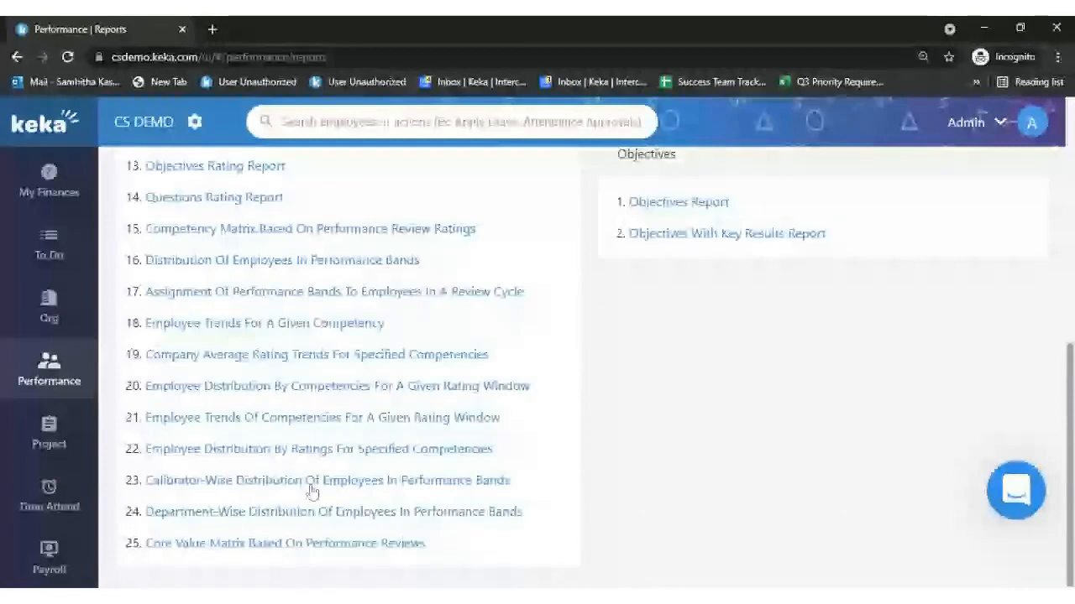
{"action": "left_click", "coordinate": [312, 481]}
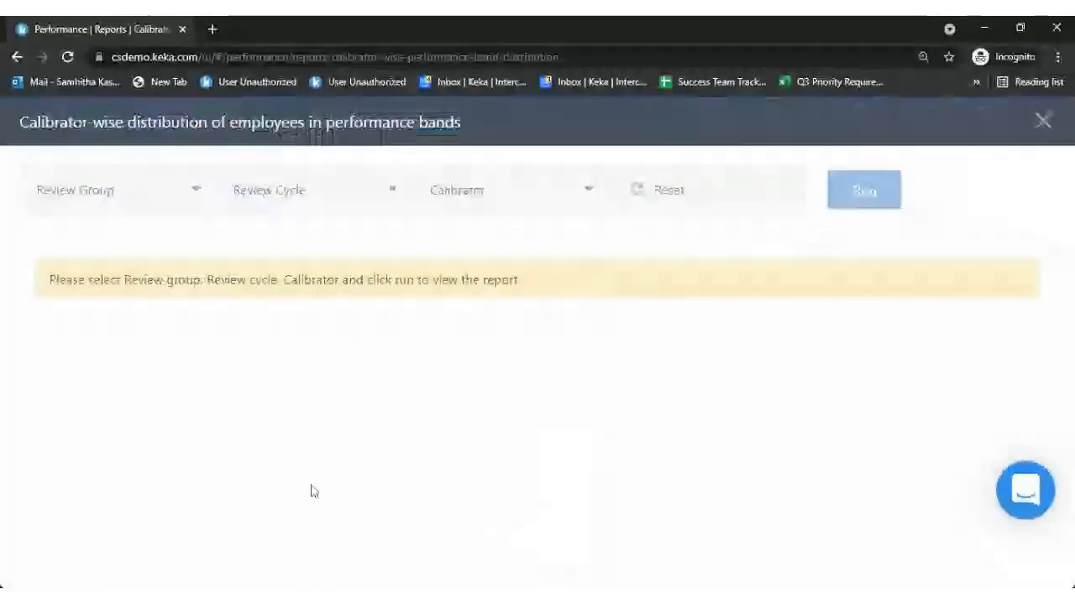
Set the report's review group to Customer Success and review cycle to maxnn, and check the available calibrators
{"action": "left_click", "coordinate": [165, 211]}
{"action": "left_click", "coordinate": [121, 281]}
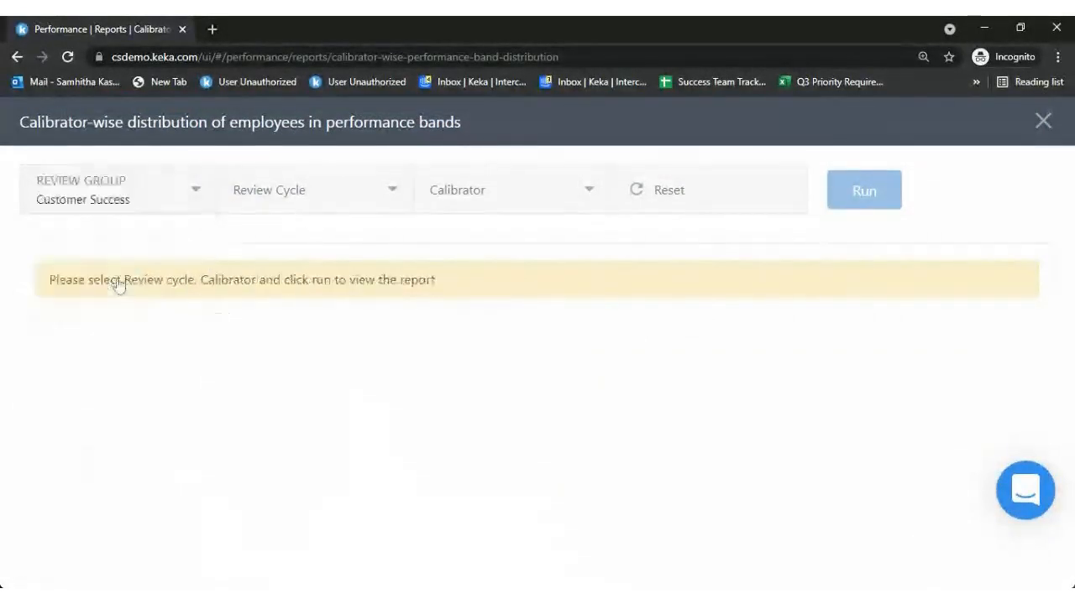
{"action": "left_click", "coordinate": [300, 190]}
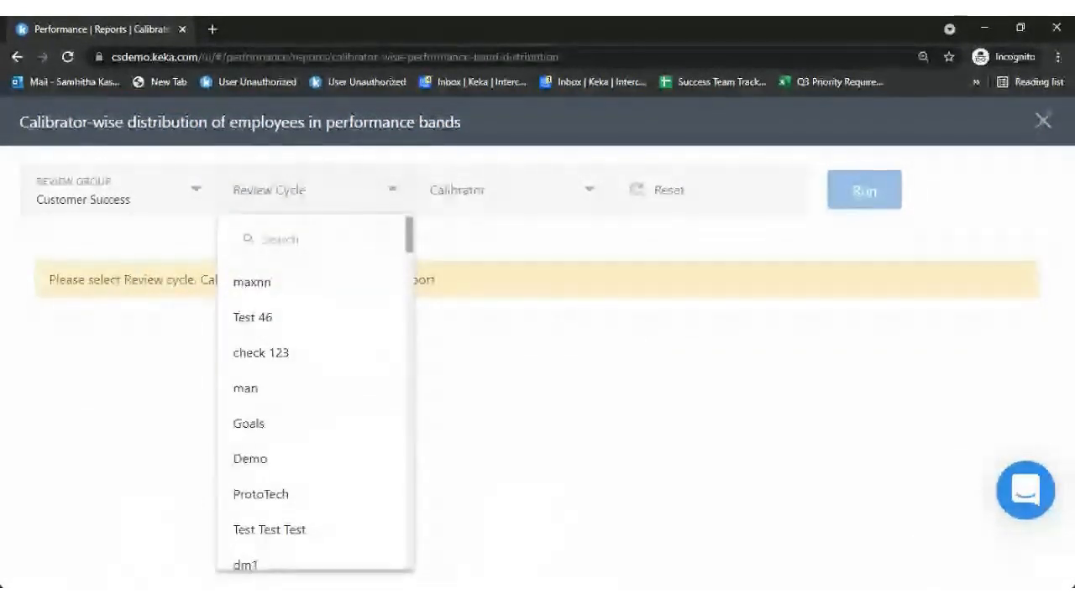
{"action": "left_click", "coordinate": [304, 294]}
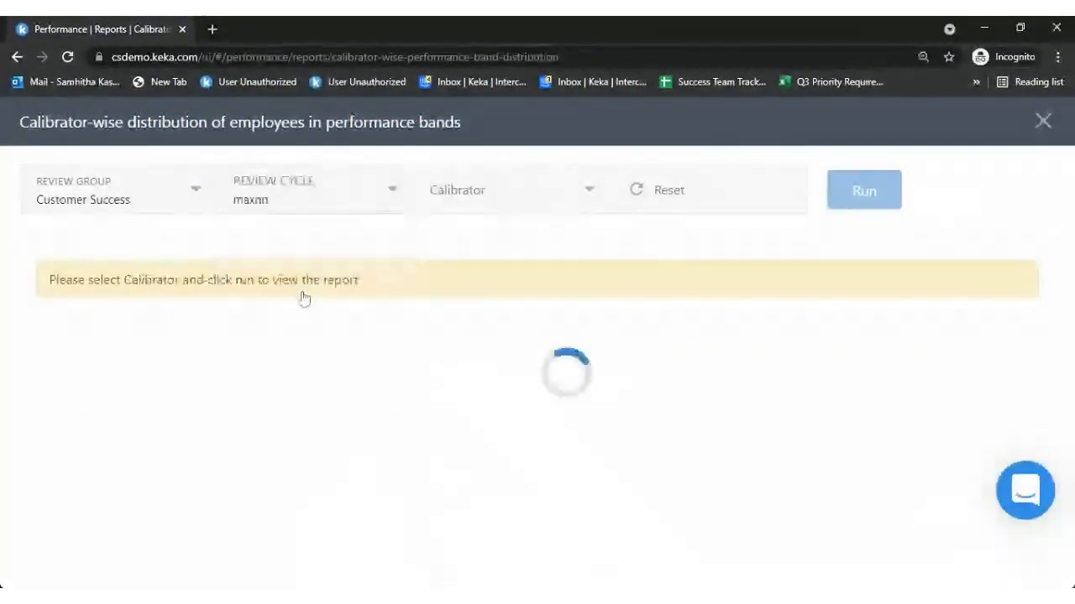
{"action": "left_click", "coordinate": [507, 213]}
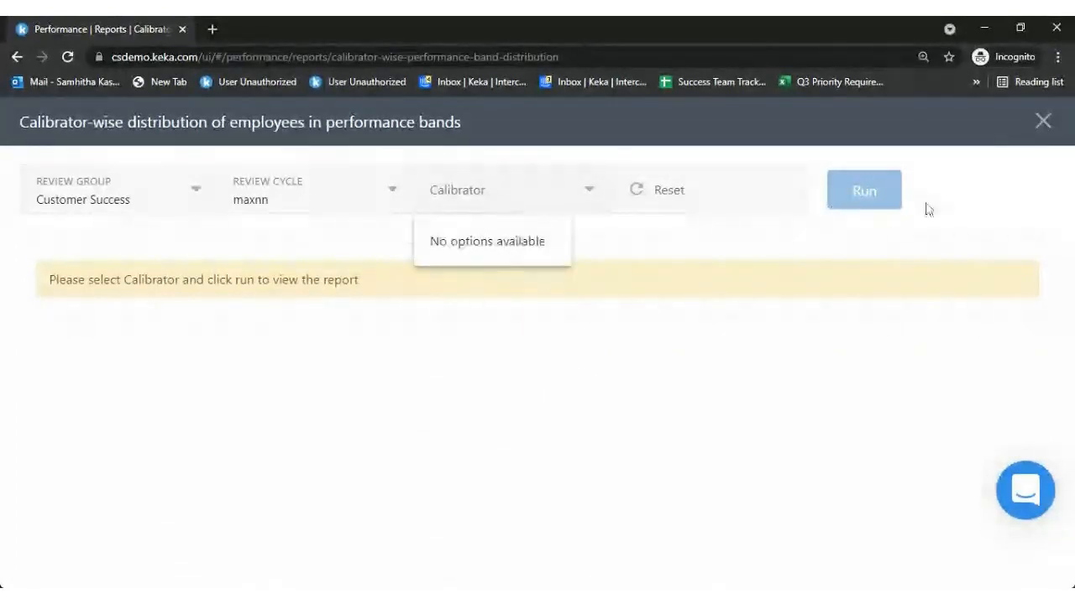
{"action": "left_click", "coordinate": [423, 204]}
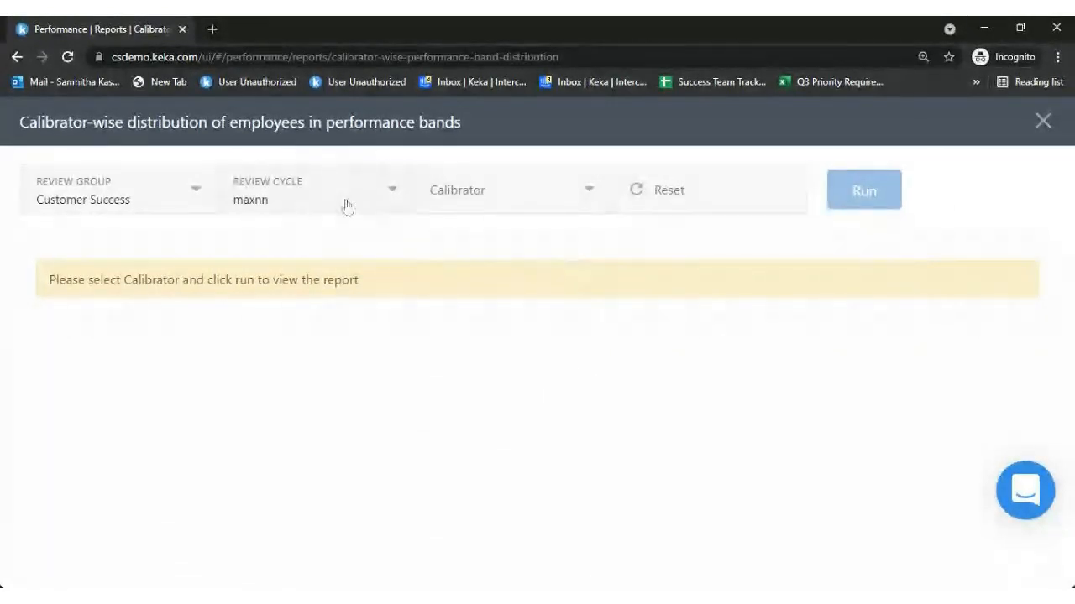
Try the Goals cycle and the Demo cycle of the Customer Success group in the report filters
{"action": "left_click", "coordinate": [345, 206]}
{"action": "left_click", "coordinate": [264, 430]}
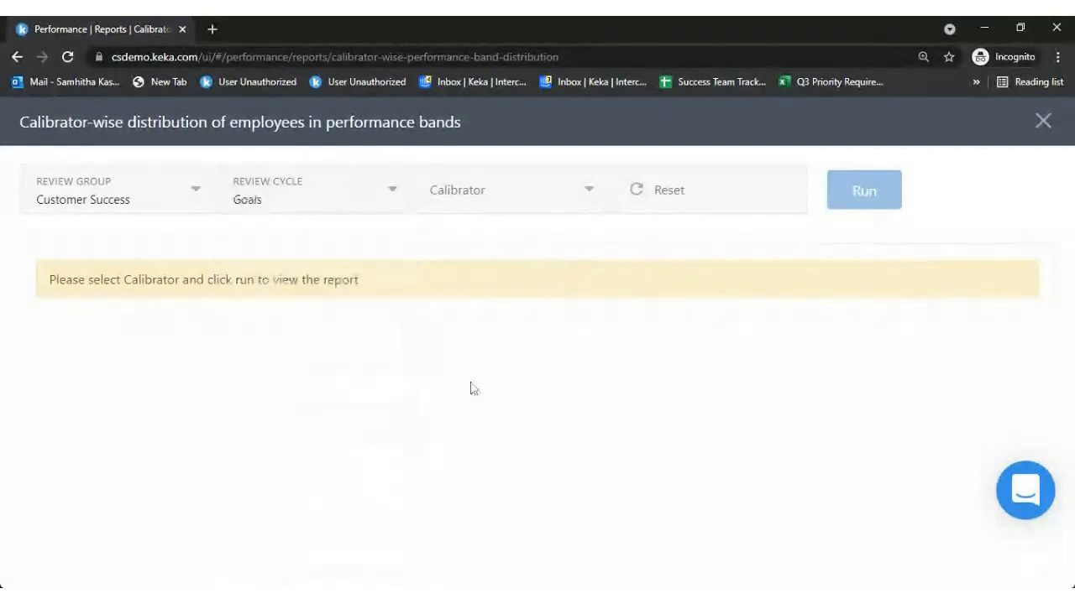
{"action": "left_click", "coordinate": [380, 208]}
{"action": "left_click", "coordinate": [277, 468]}
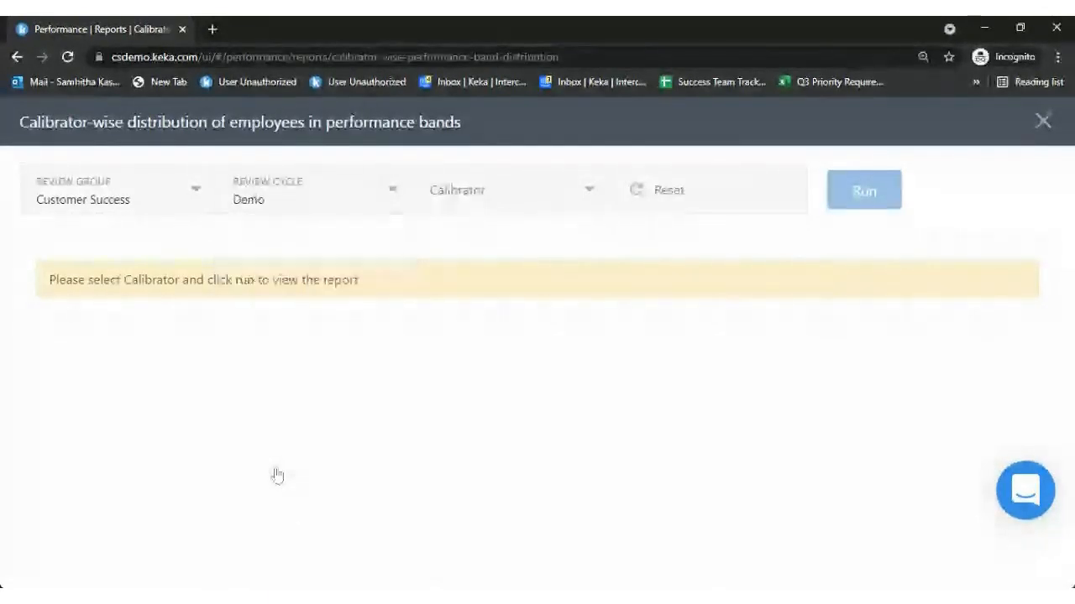
Switch the report to the review group listed just before Roma and select its Half yearly cycle
{"action": "left_click", "coordinate": [160, 199]}
{"action": "left_click", "coordinate": [125, 438]}
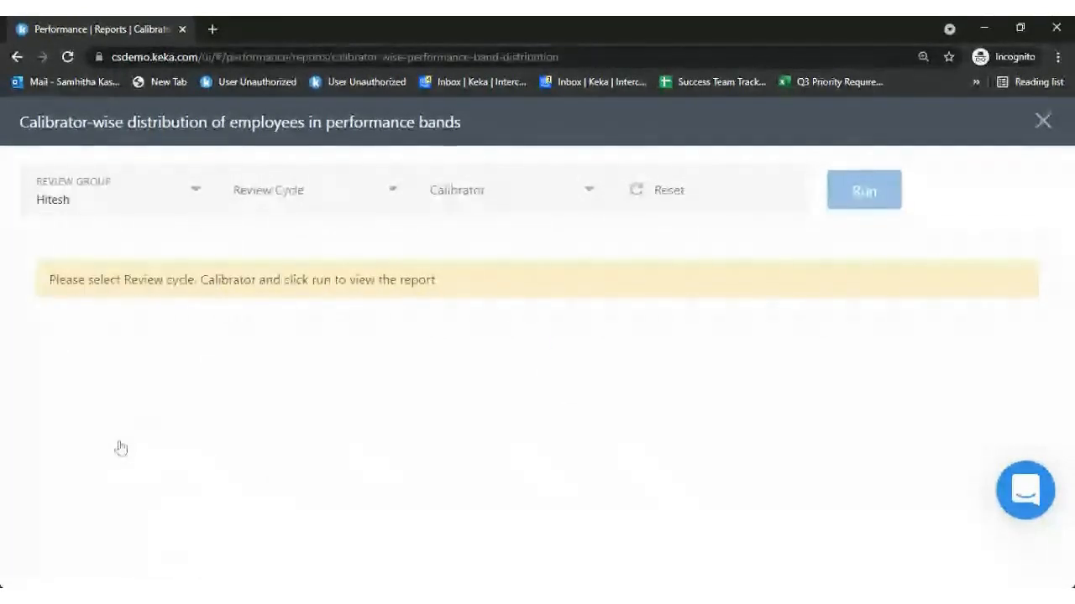
{"action": "left_click", "coordinate": [268, 184]}
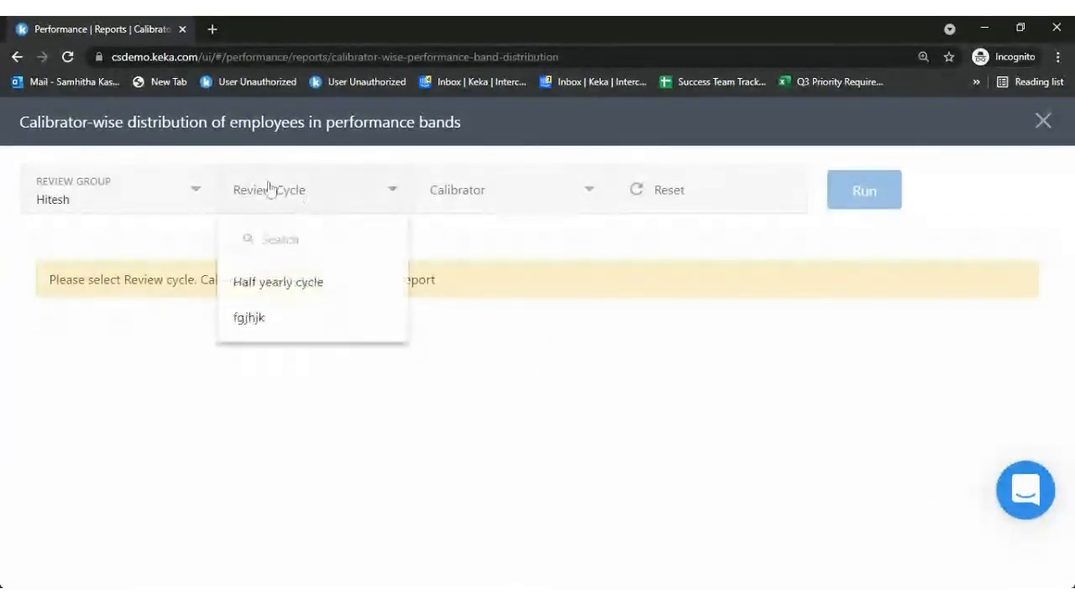
{"action": "left_click", "coordinate": [282, 278]}
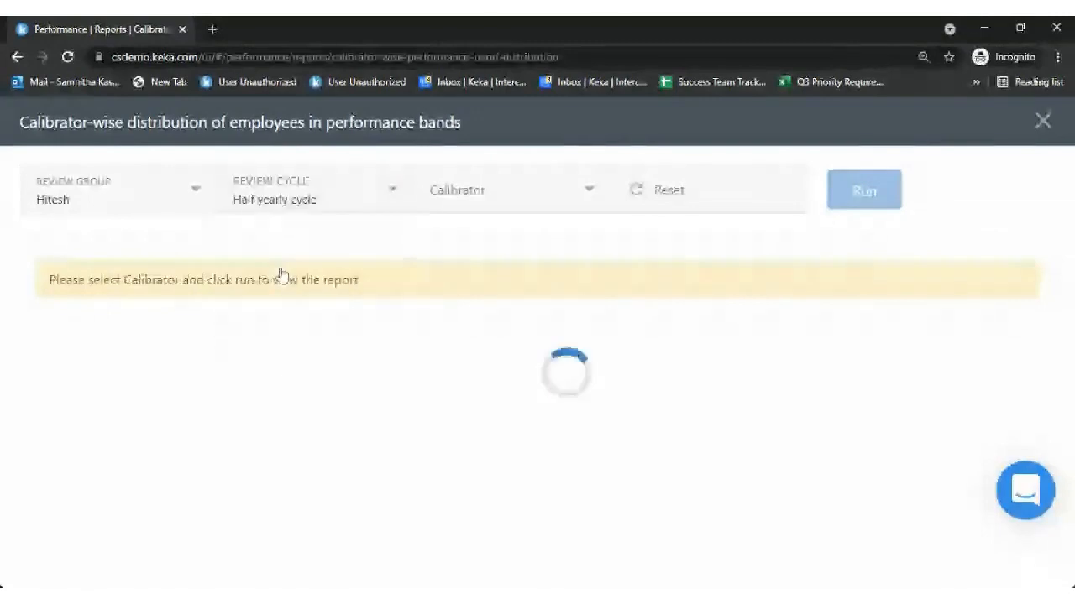
Set the review group to Sales Team Review Group and check the calibrators for its 360 Degree Quarterly Review - Director/Manager cycle
{"action": "left_click", "coordinate": [149, 193]}
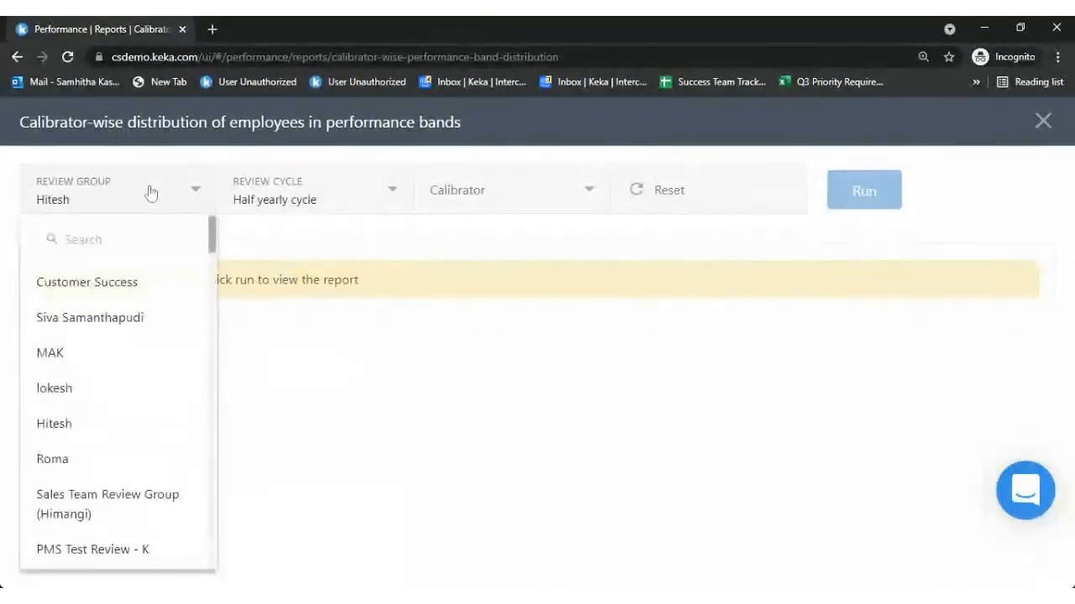
{"action": "left_click", "coordinate": [156, 509]}
{"action": "left_click", "coordinate": [372, 209]}
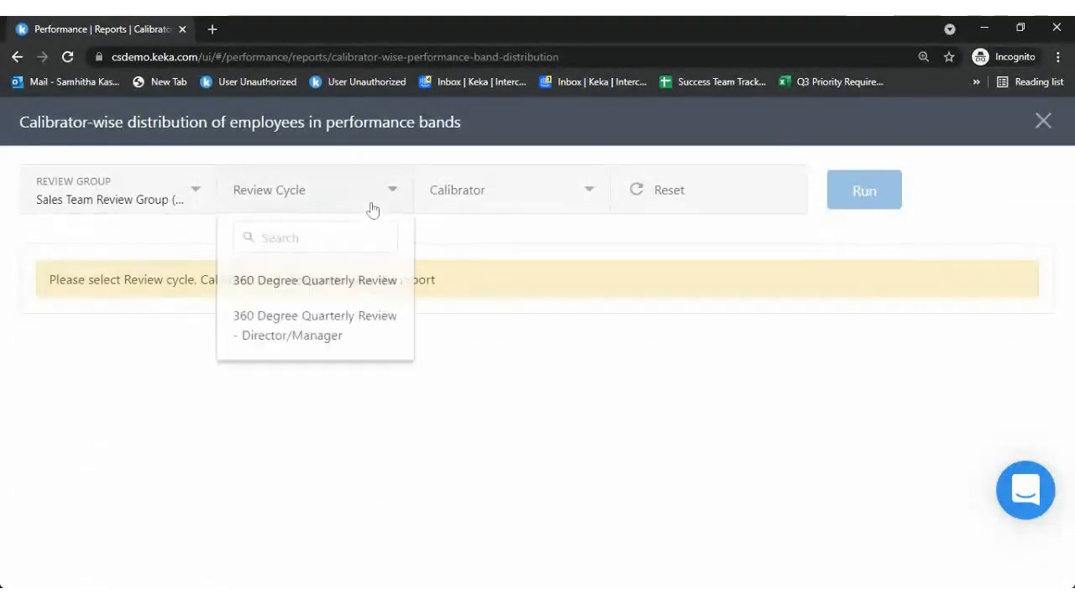
{"action": "left_click", "coordinate": [336, 319]}
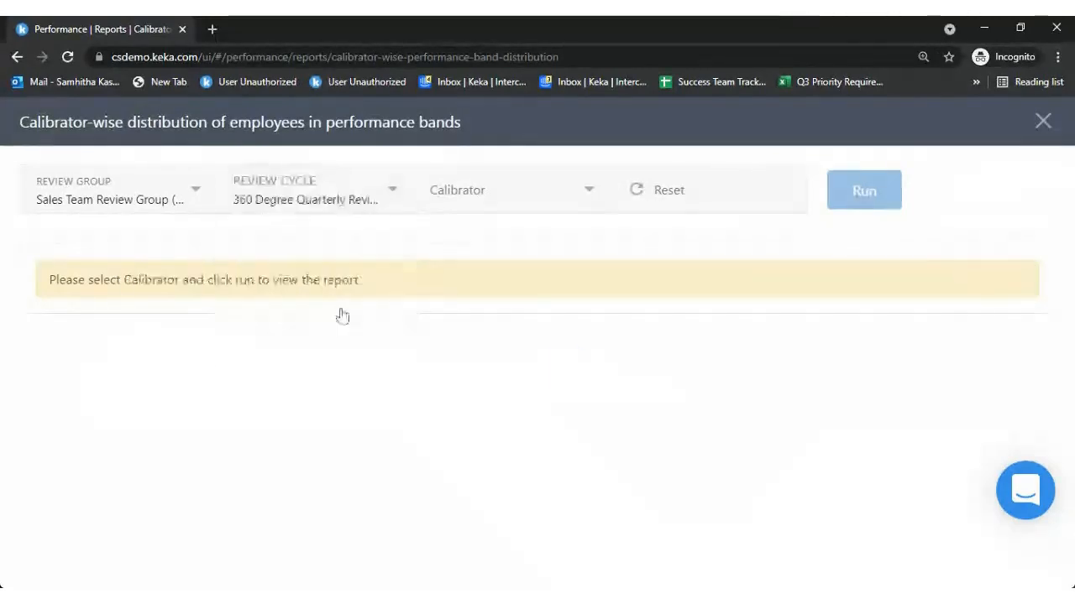
{"action": "left_click", "coordinate": [510, 207]}
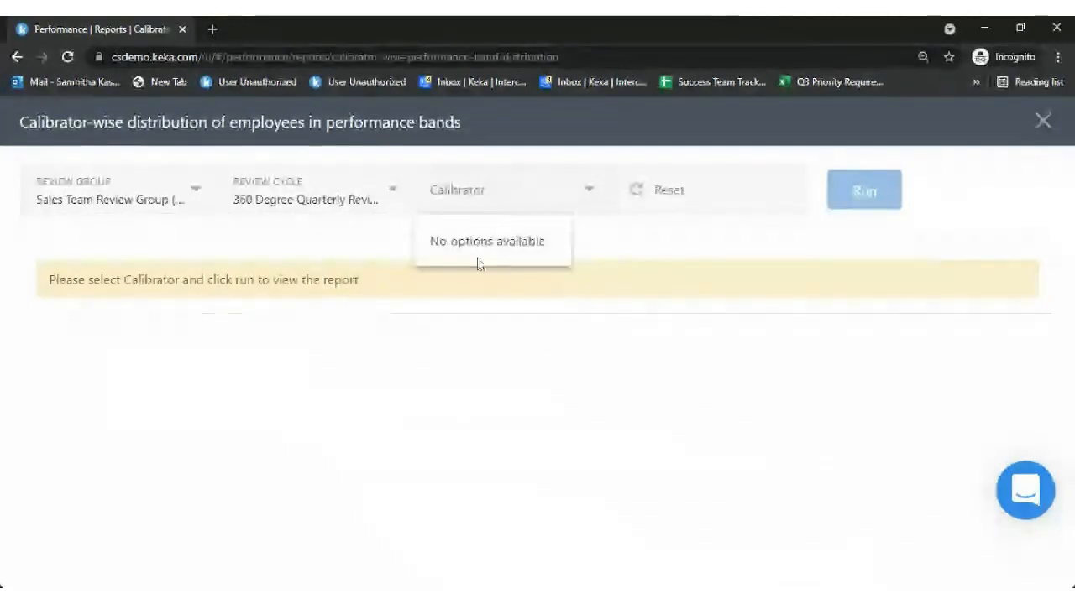
Switch the review cycle to 360 Degree Quarterly Review, select all calibrators and run the report
{"action": "left_click", "coordinate": [338, 206]}
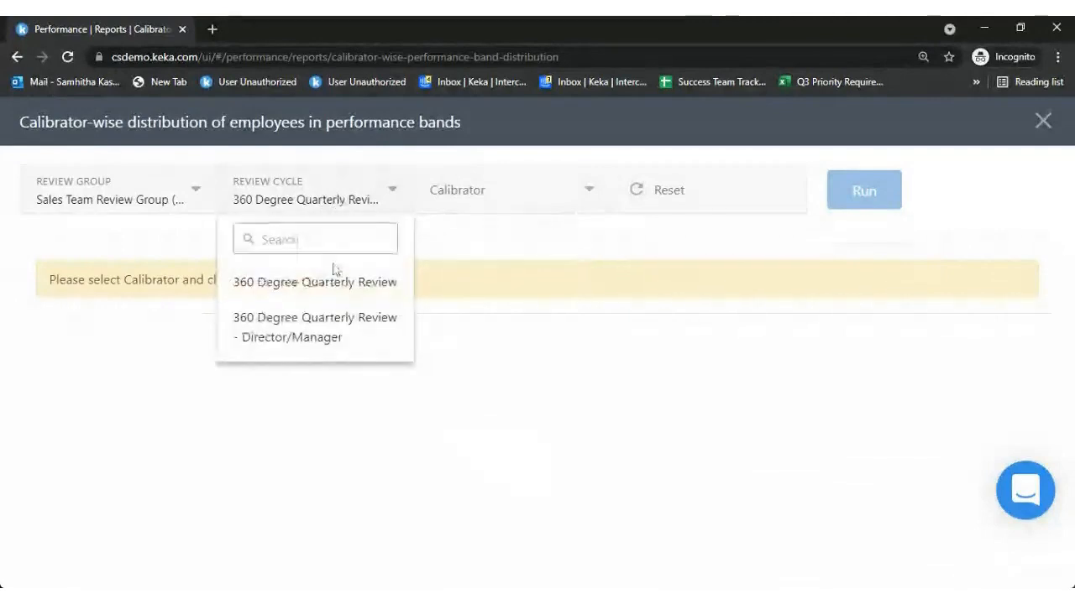
{"action": "left_click", "coordinate": [374, 280]}
{"action": "left_click", "coordinate": [514, 210]}
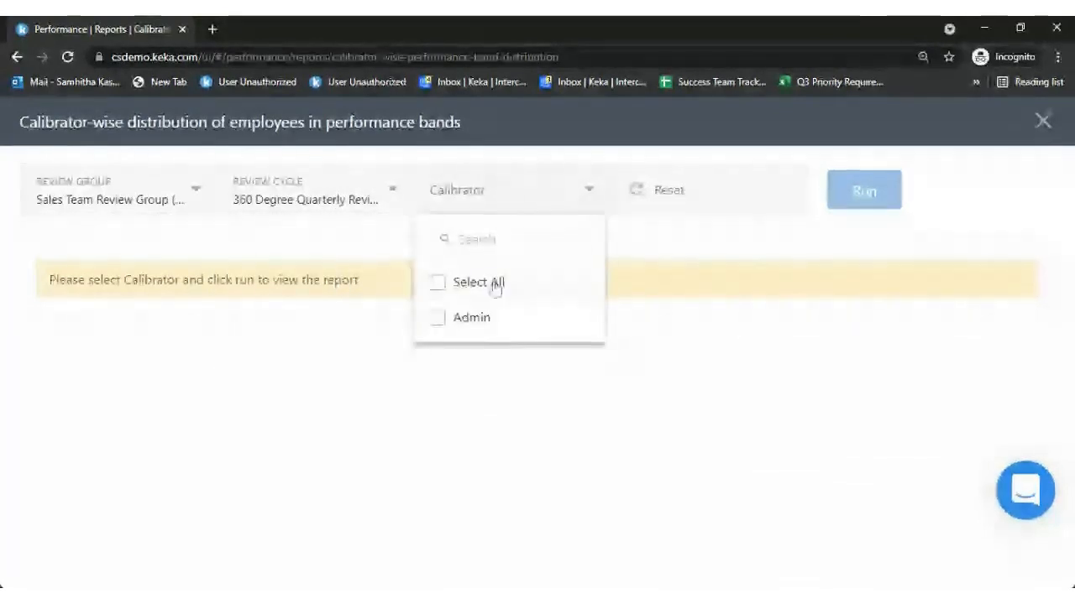
{"action": "left_click", "coordinate": [492, 283]}
{"action": "left_click", "coordinate": [854, 195]}
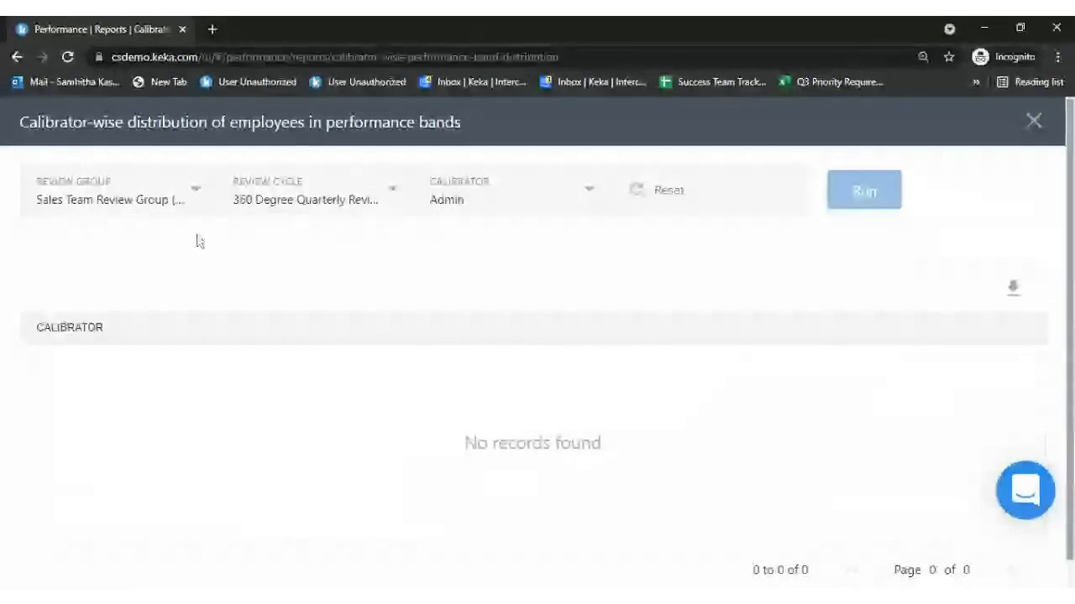
Try the MAK review group with its test1 cycle and check the available calibrators
{"action": "left_click", "coordinate": [179, 207]}
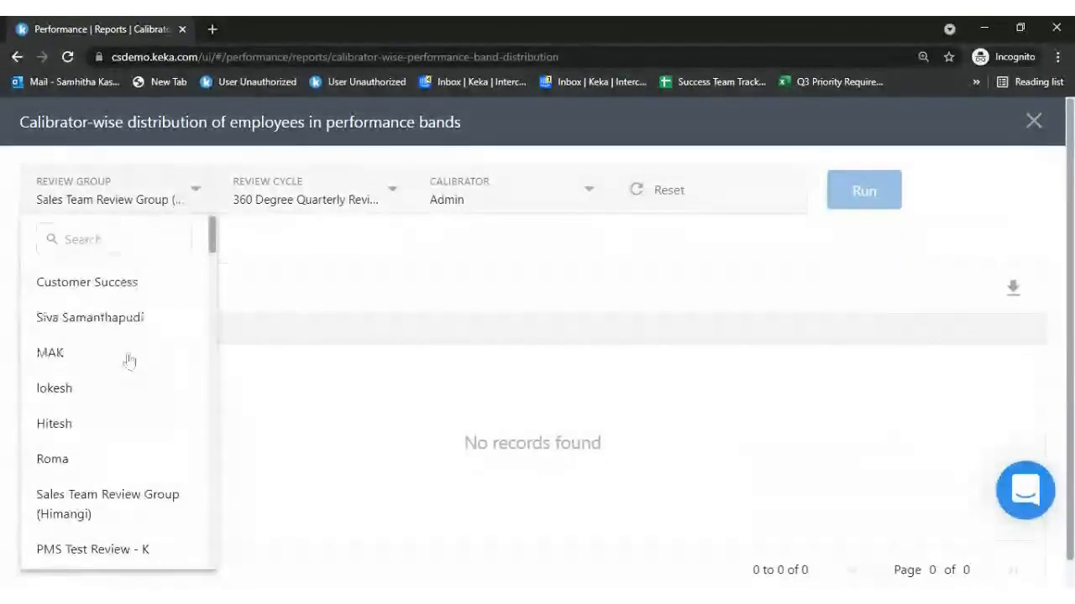
{"action": "left_click", "coordinate": [118, 363]}
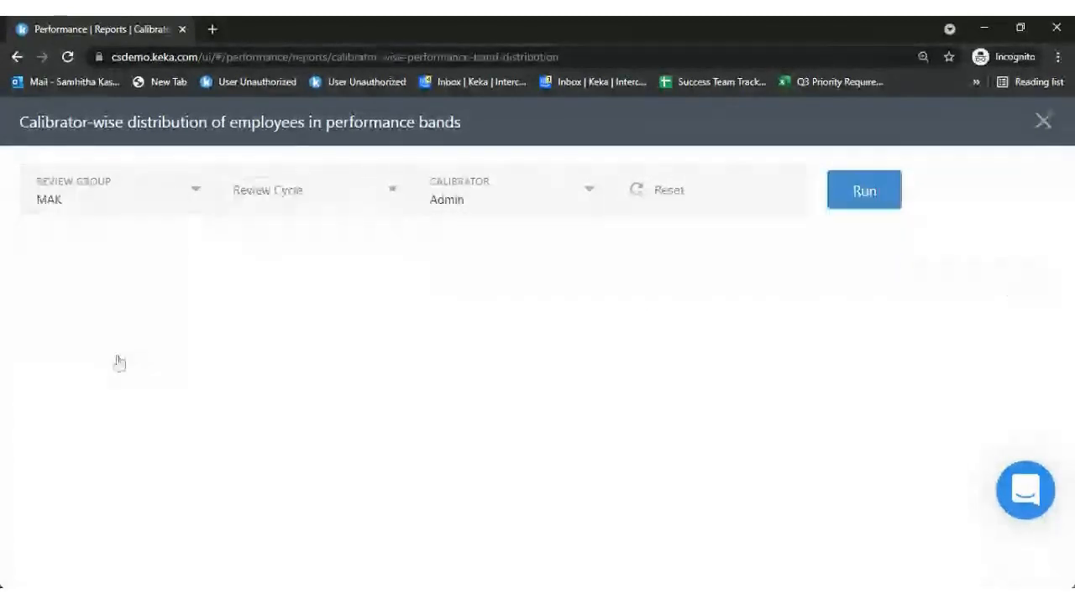
{"action": "left_click", "coordinate": [310, 208]}
{"action": "left_click", "coordinate": [281, 290]}
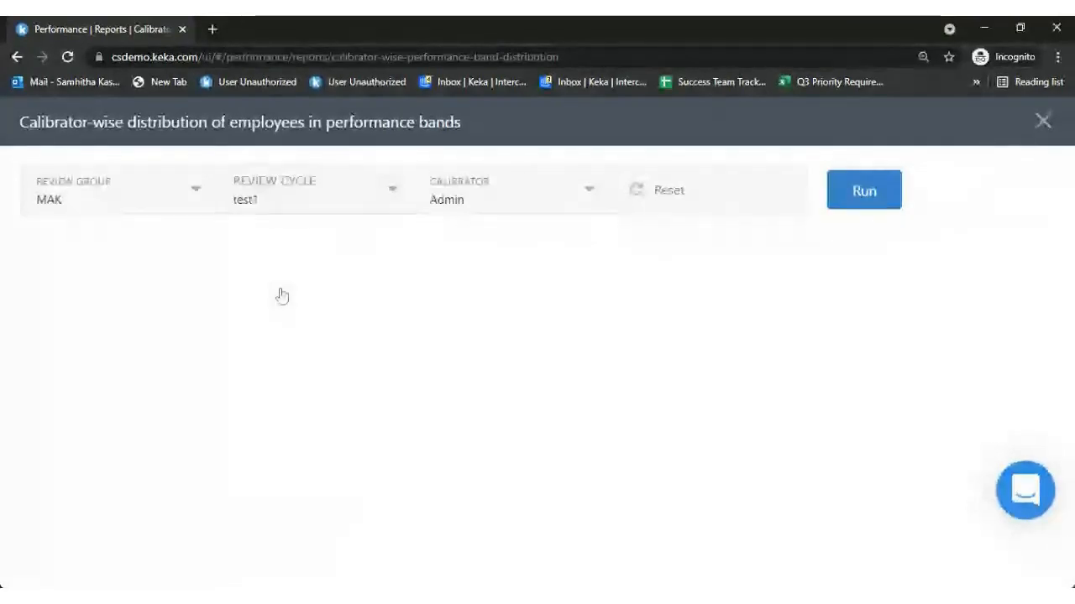
{"action": "left_click", "coordinate": [529, 196]}
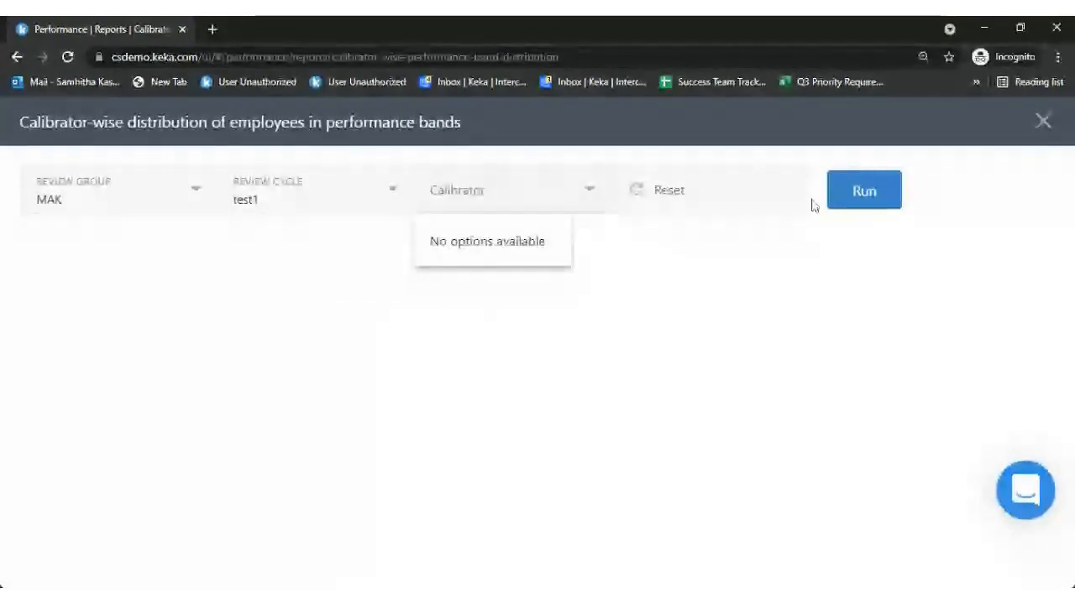
Close the calibrator-wise report and look through the list of performance reports back to the first Review Reports entries
{"action": "left_click", "coordinate": [1043, 122]}
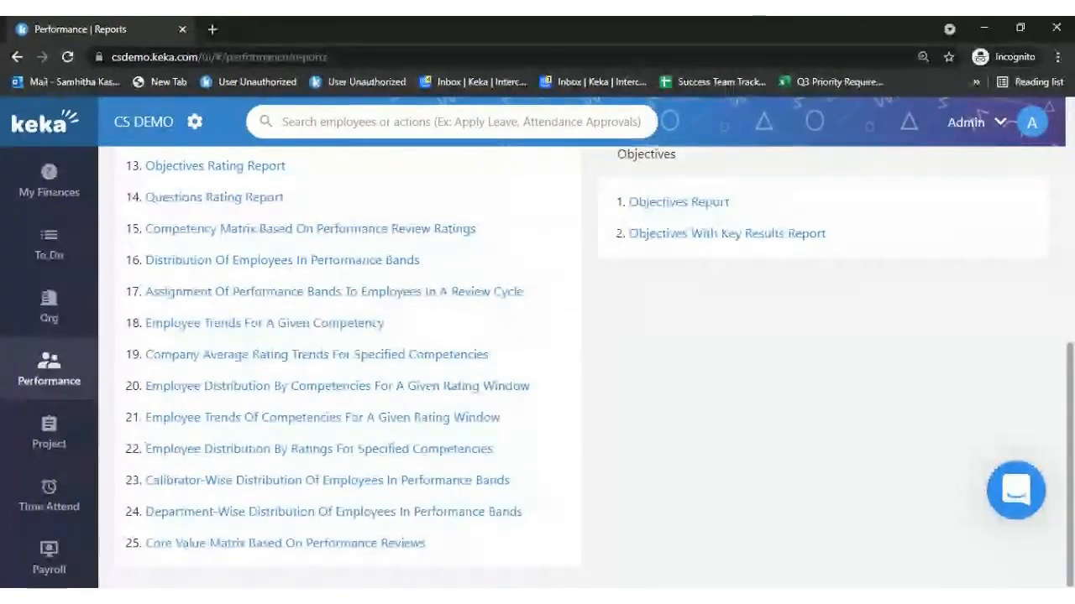
{"action": "scroll", "coordinate": [276, 418], "scroll_direction": "up", "scroll_amount": 4}
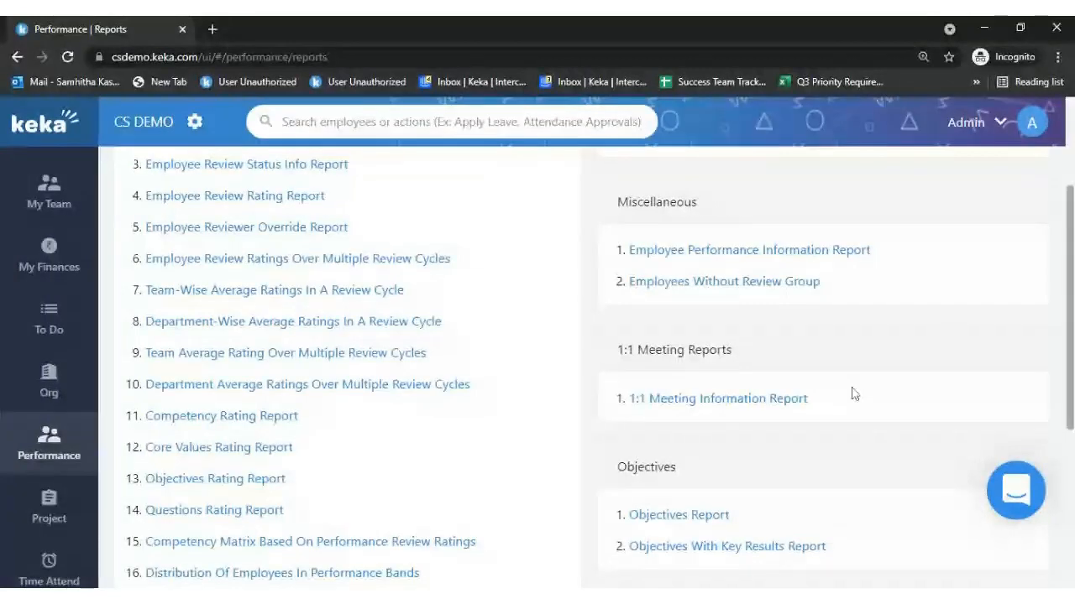
{"action": "scroll", "coordinate": [275, 420], "scroll_direction": "up", "scroll_amount": 1}
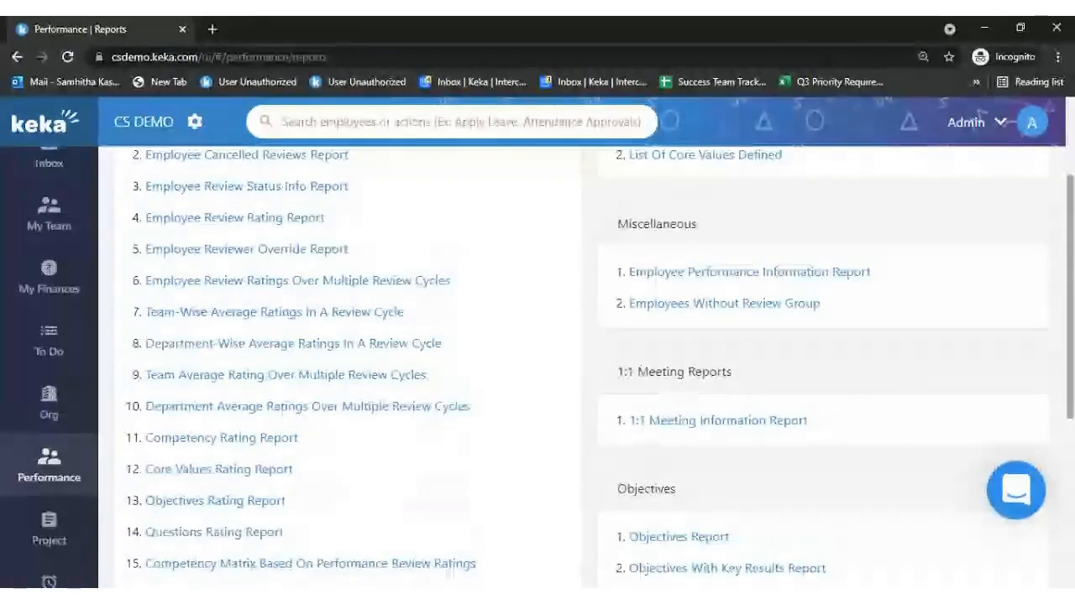
{"action": "scroll", "coordinate": [746, 434], "scroll_direction": "up", "scroll_amount": 1}
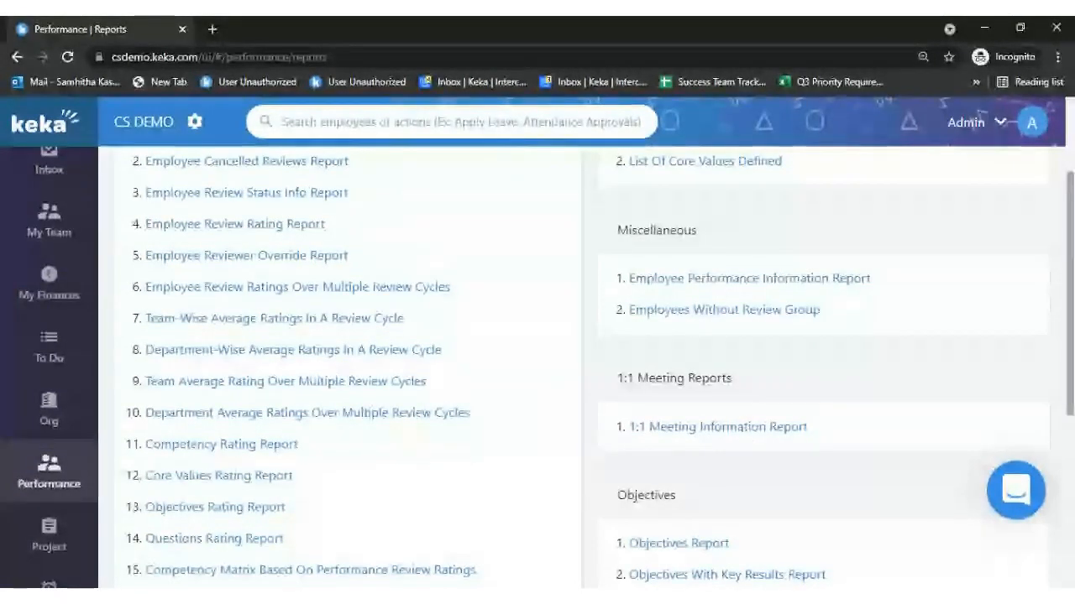
{"action": "scroll", "coordinate": [746, 434], "scroll_direction": "up", "scroll_amount": 4}
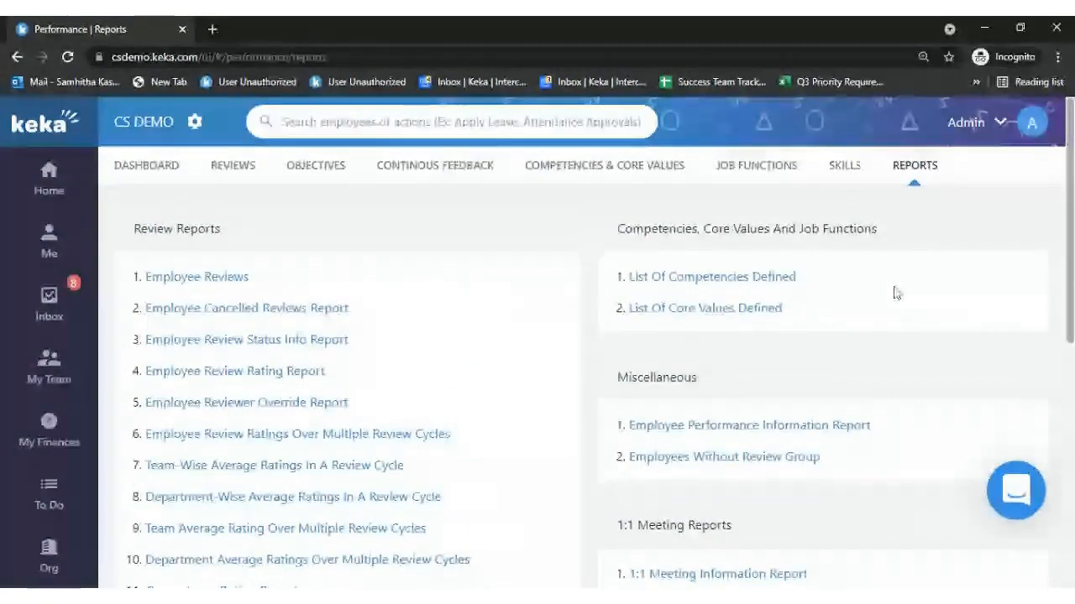